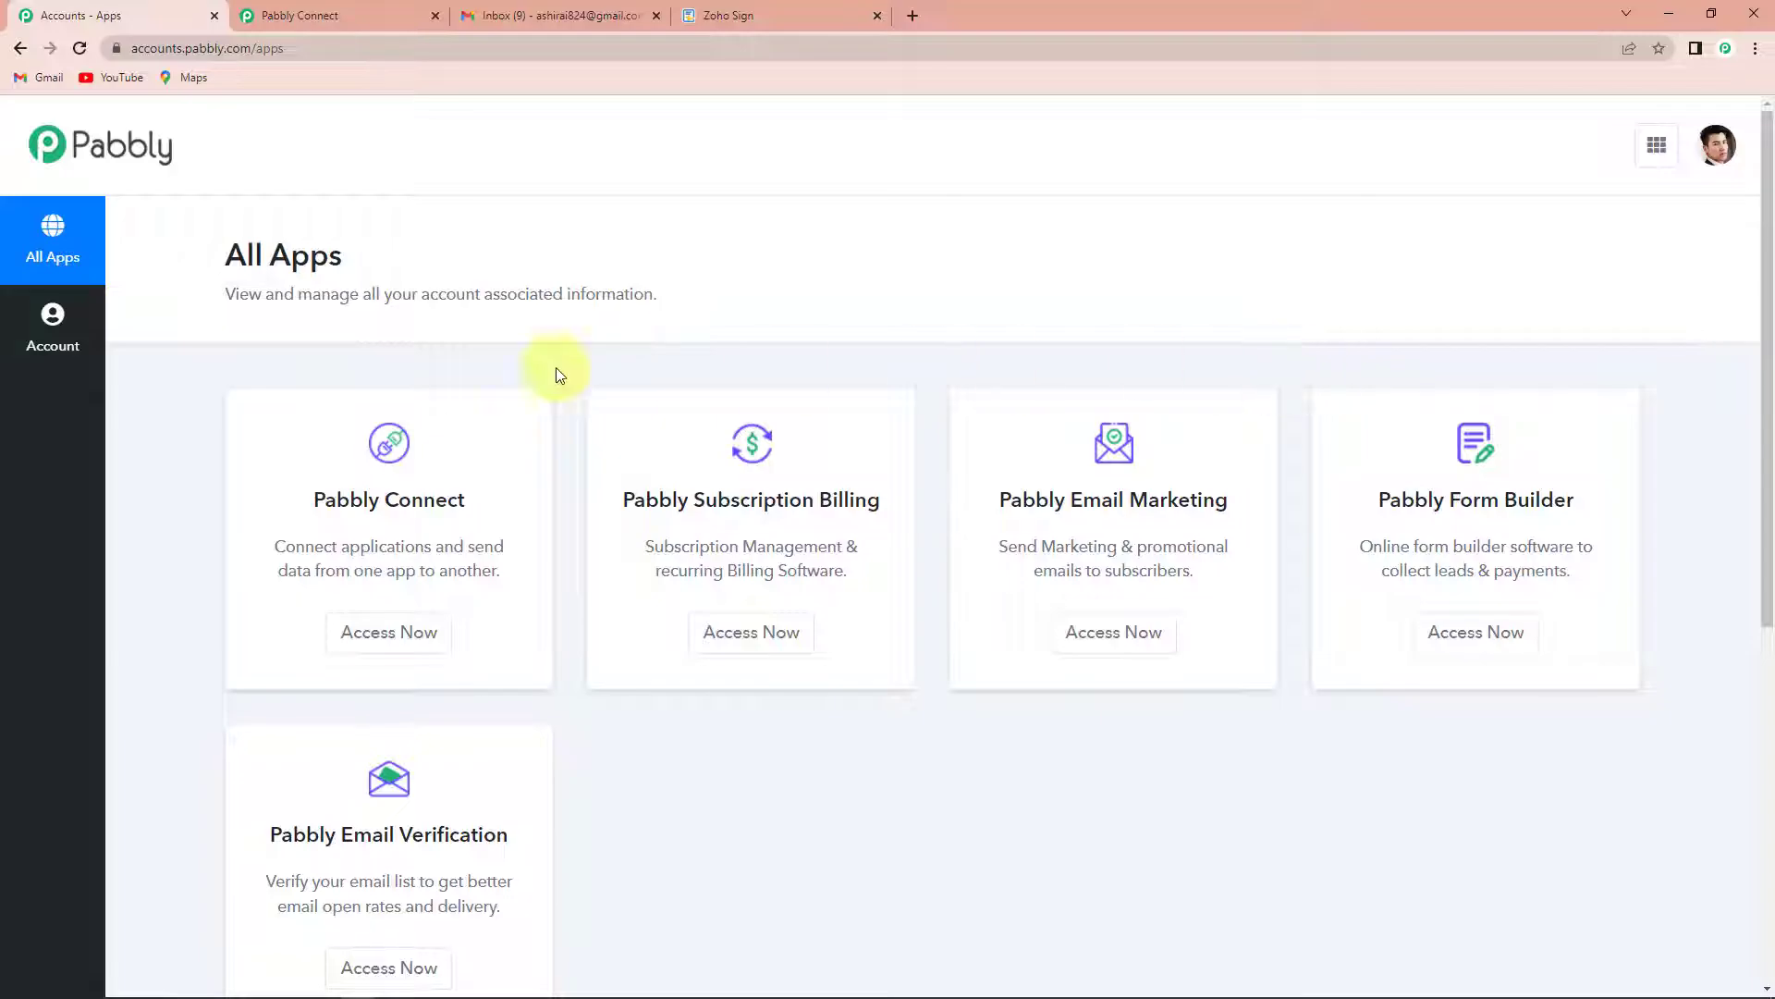
- Open Pabbly Connect and create a workflow named "Zoho Sign Gmail Integration"
click(389, 633)
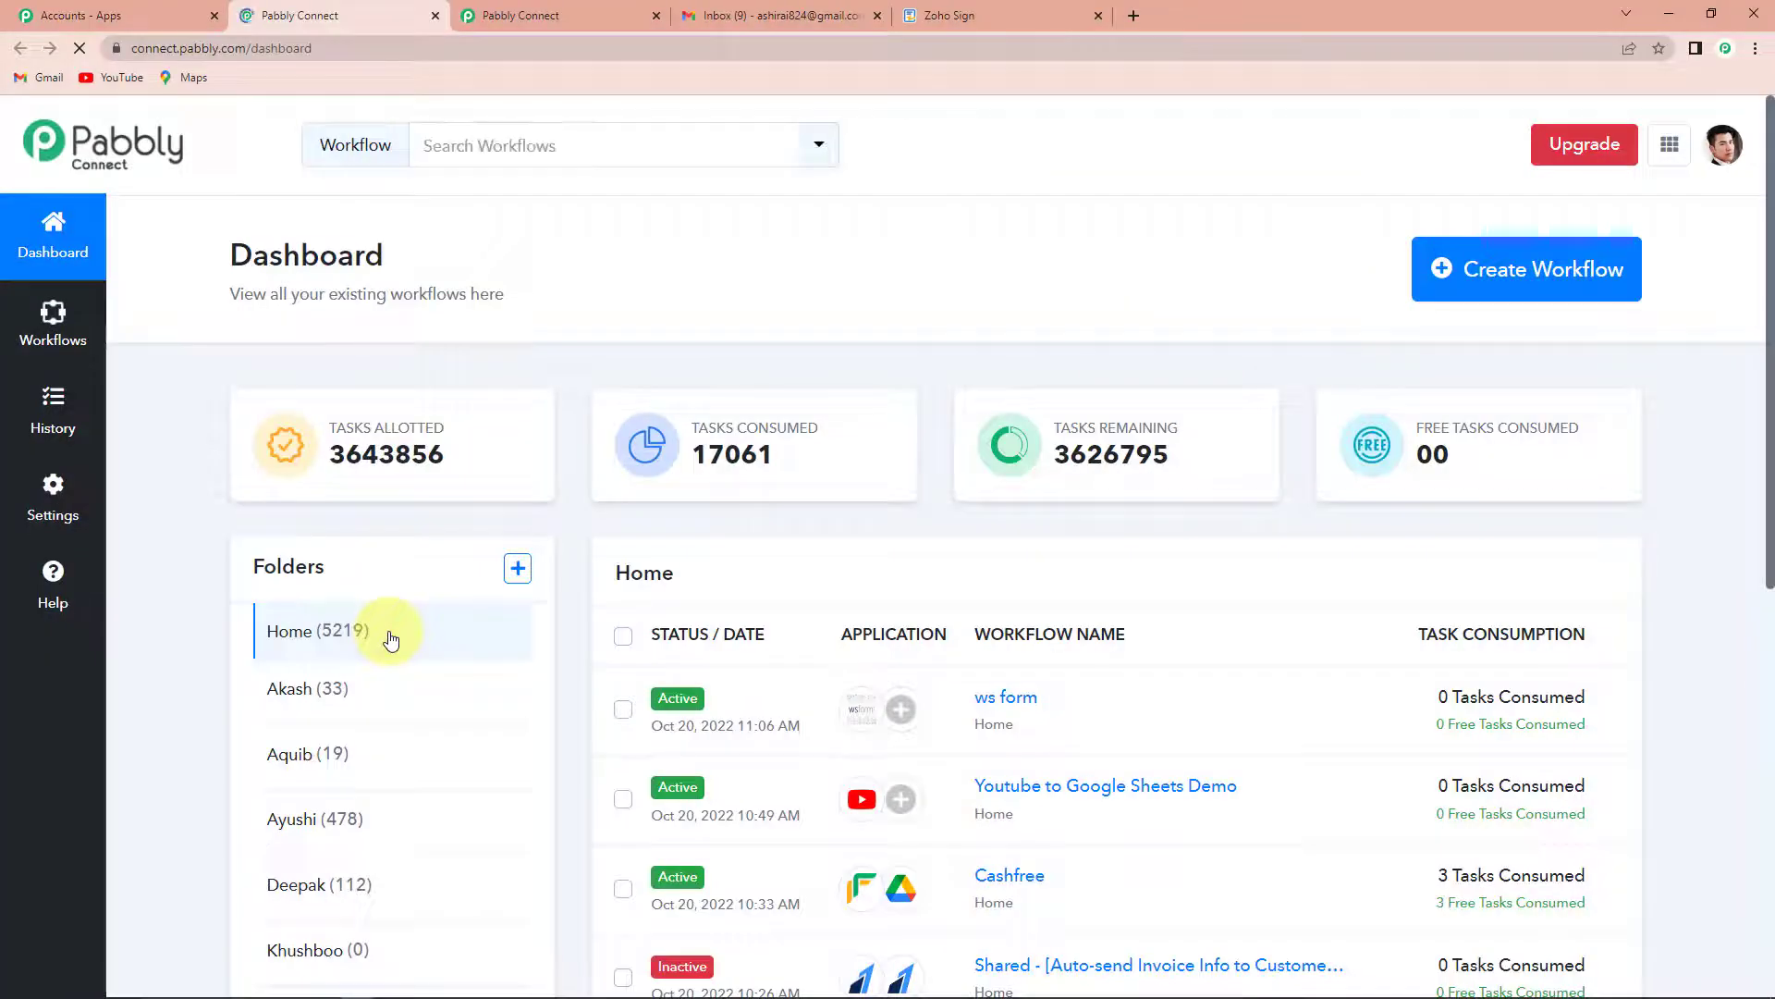
click(1507, 294)
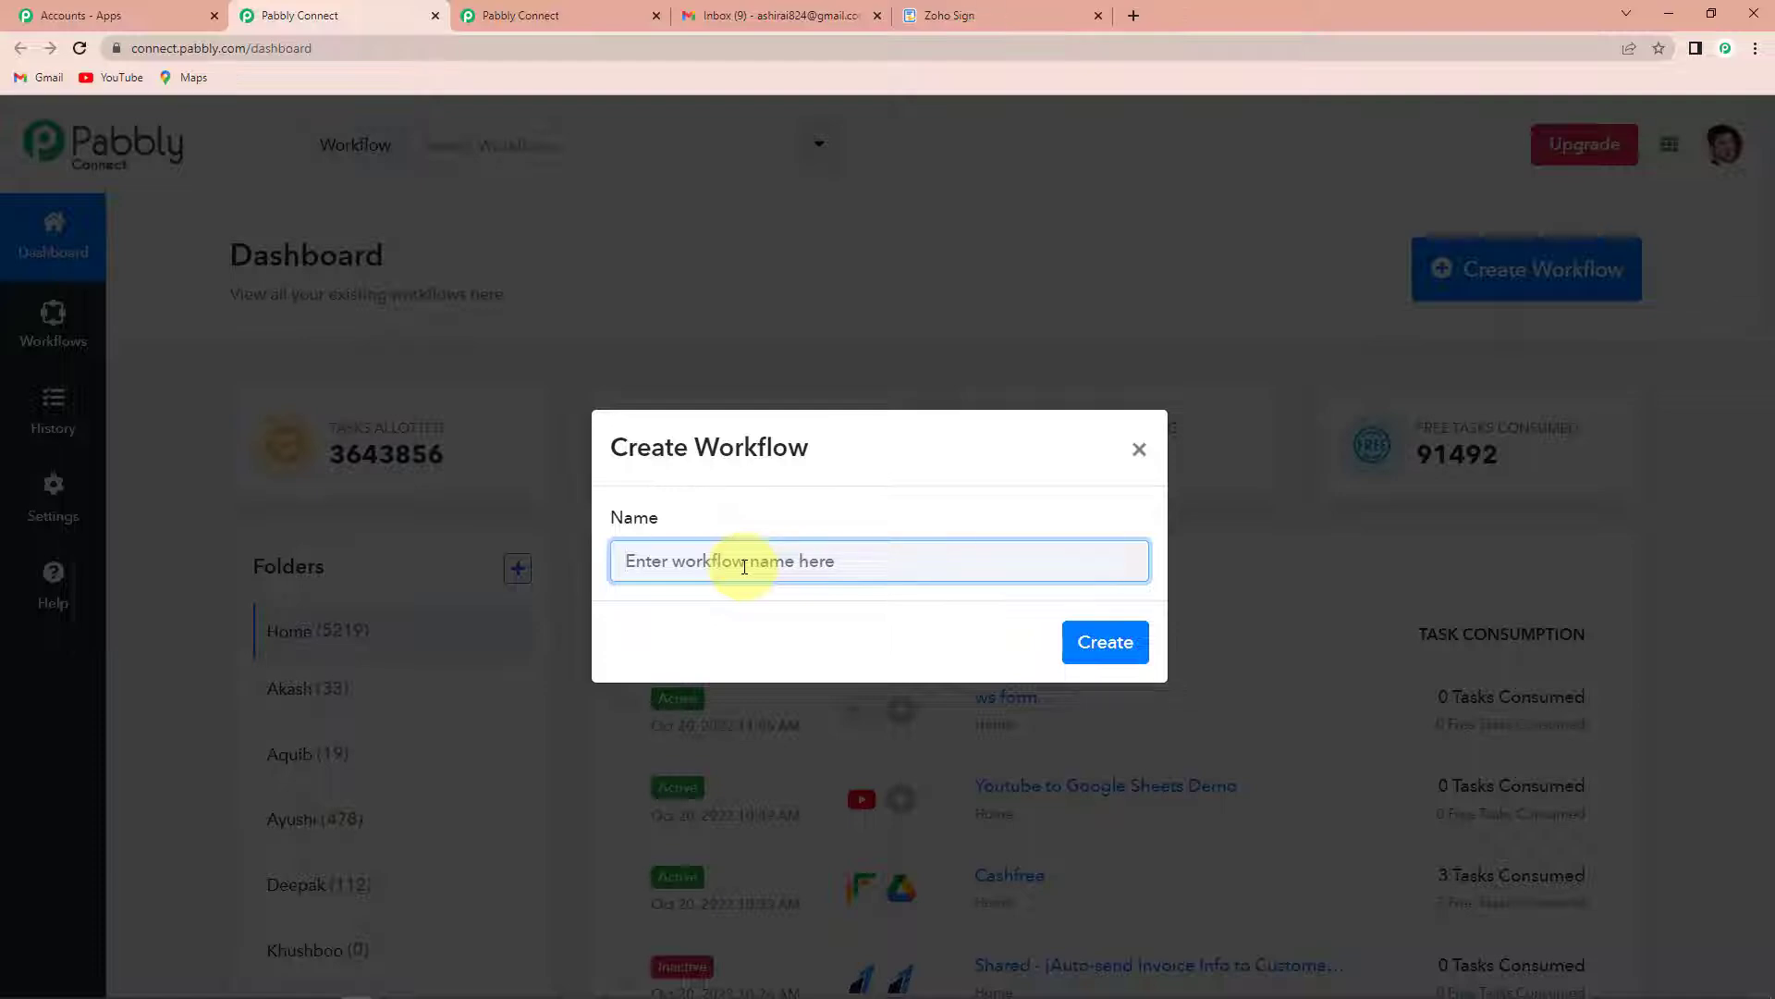
click(744, 563)
click(405, 396)
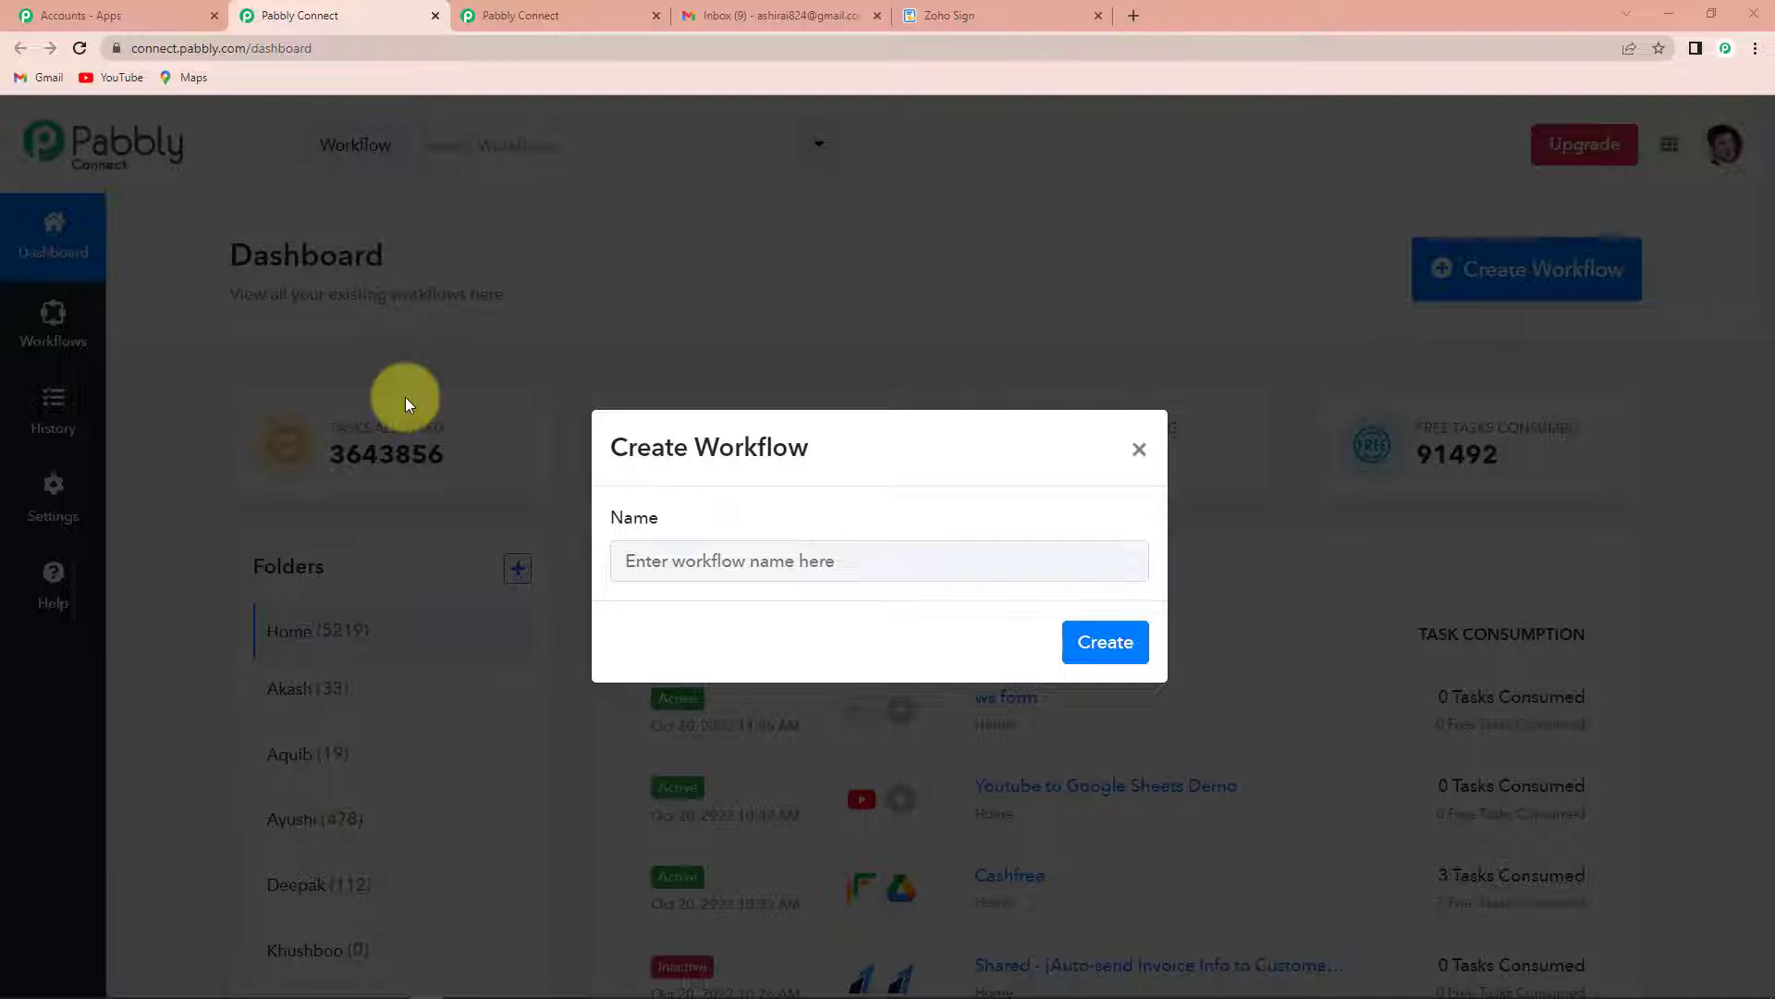
click(659, 555)
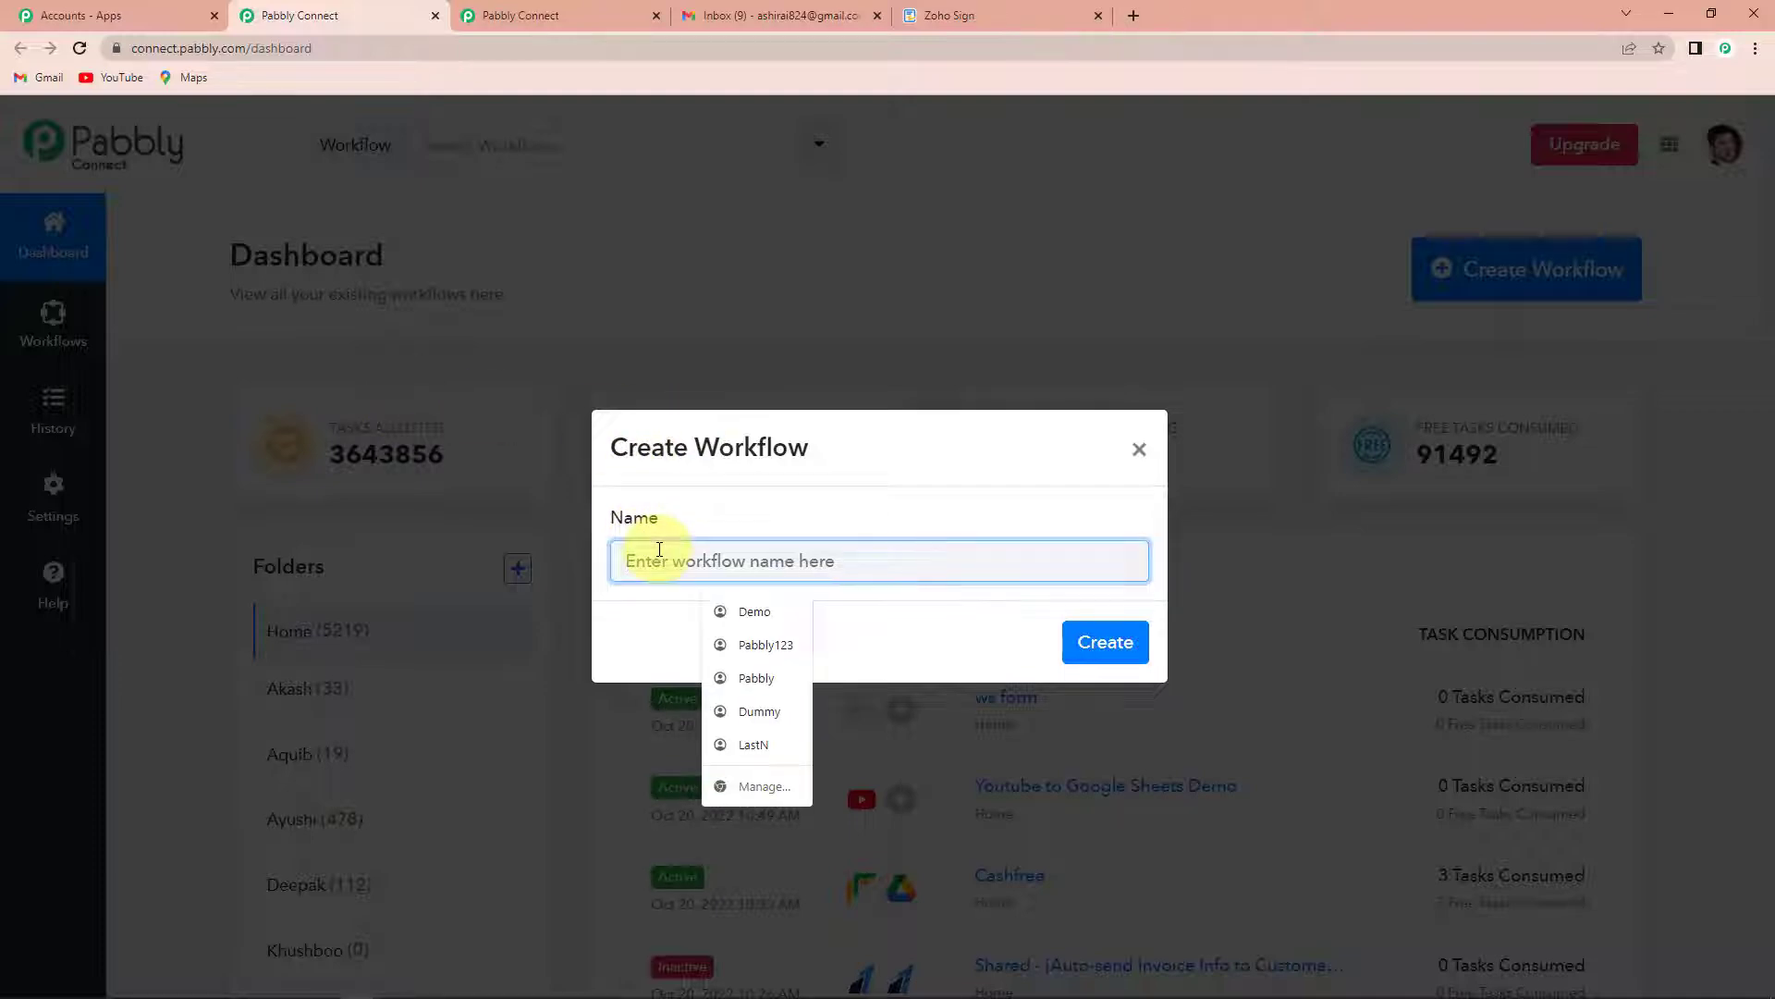
text(Zoho Si)
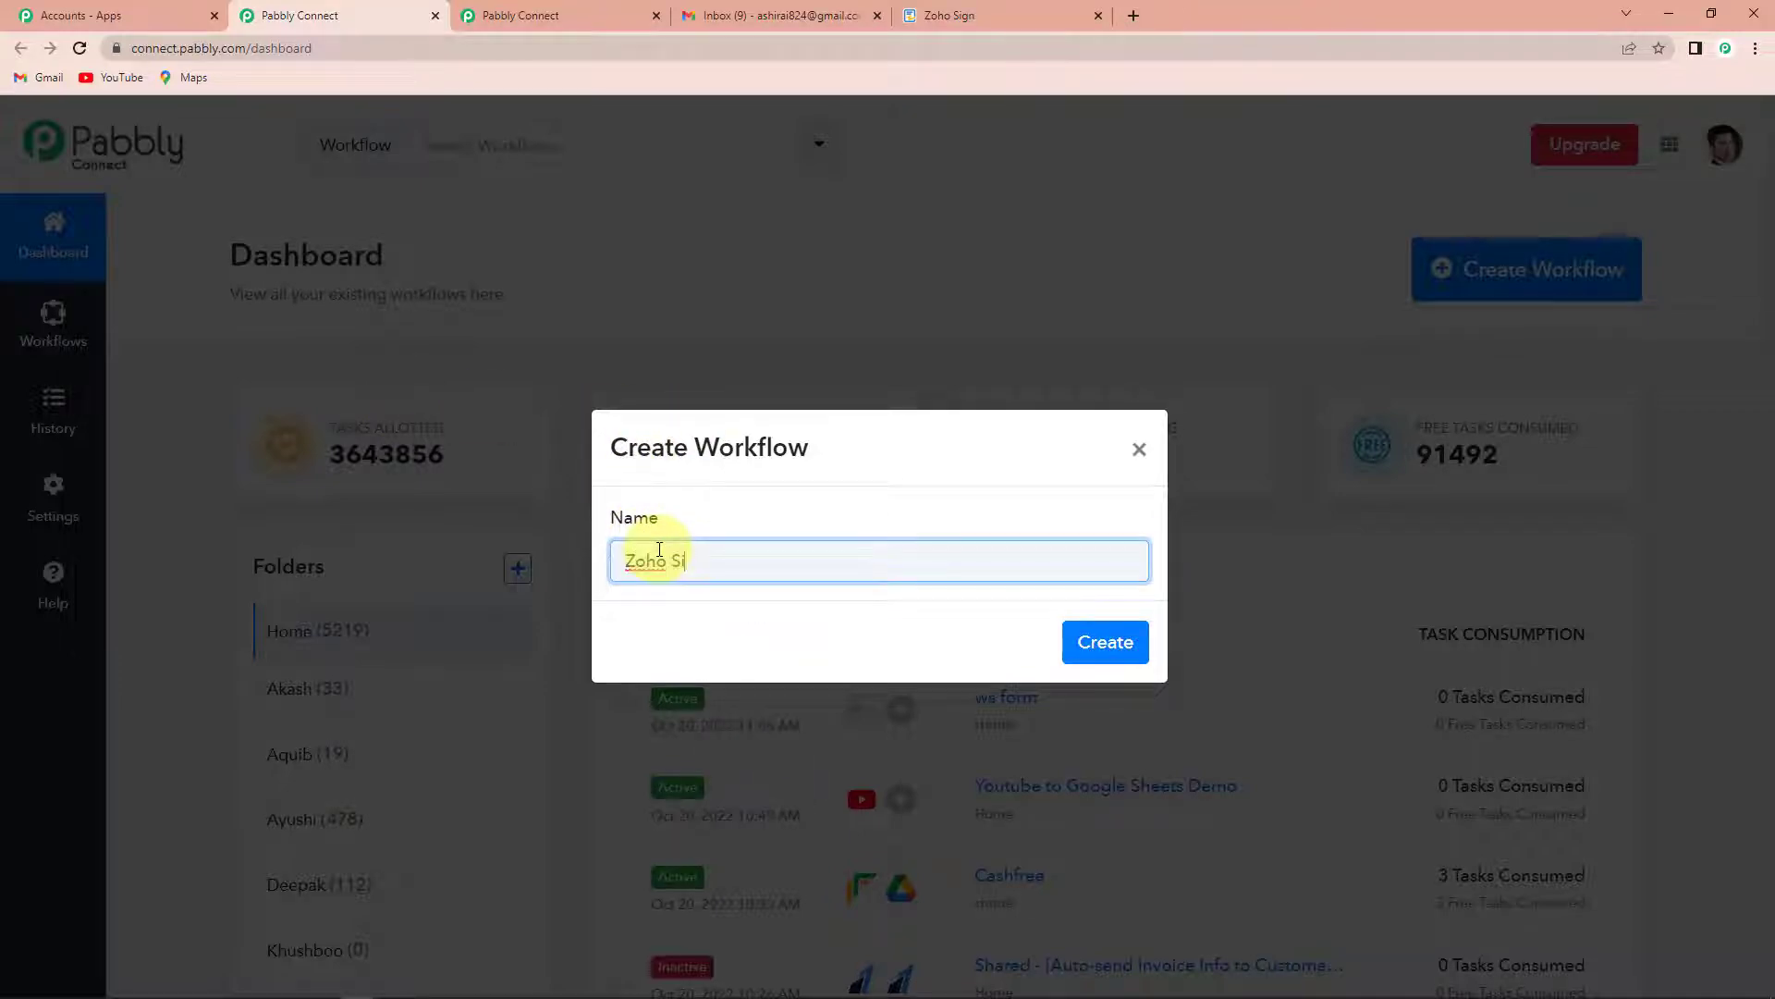
text(gn Gmail Integration)
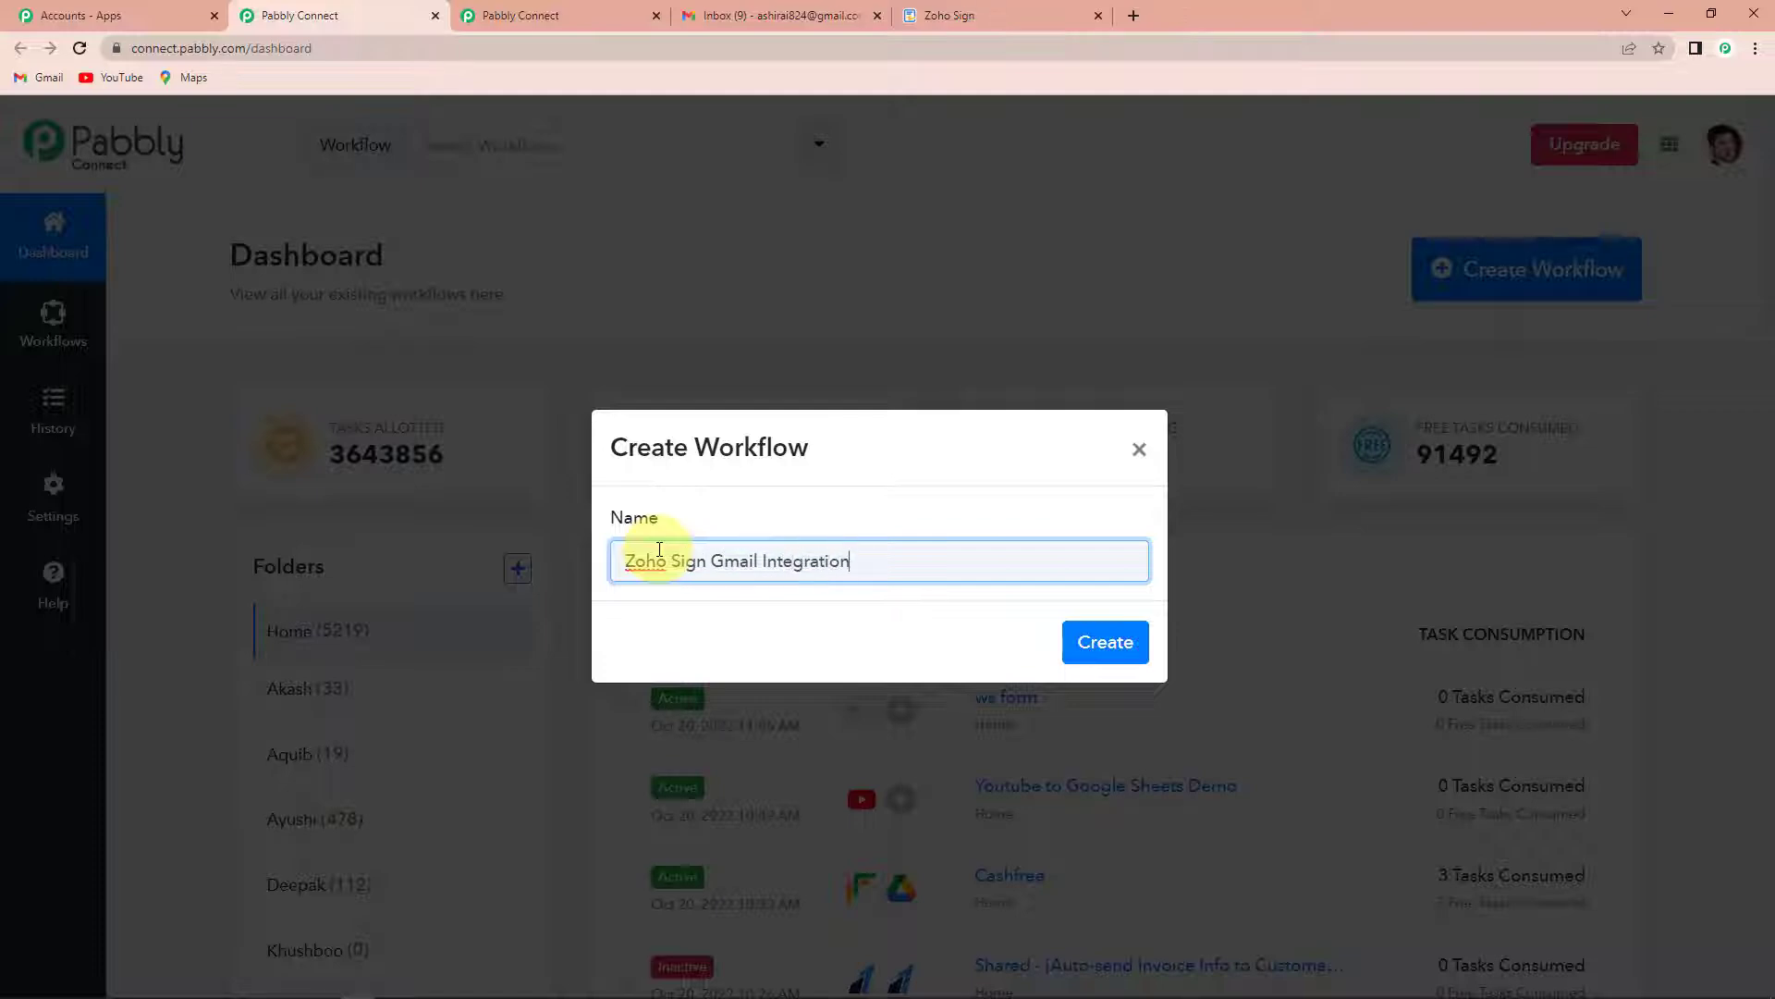
click(1123, 643)
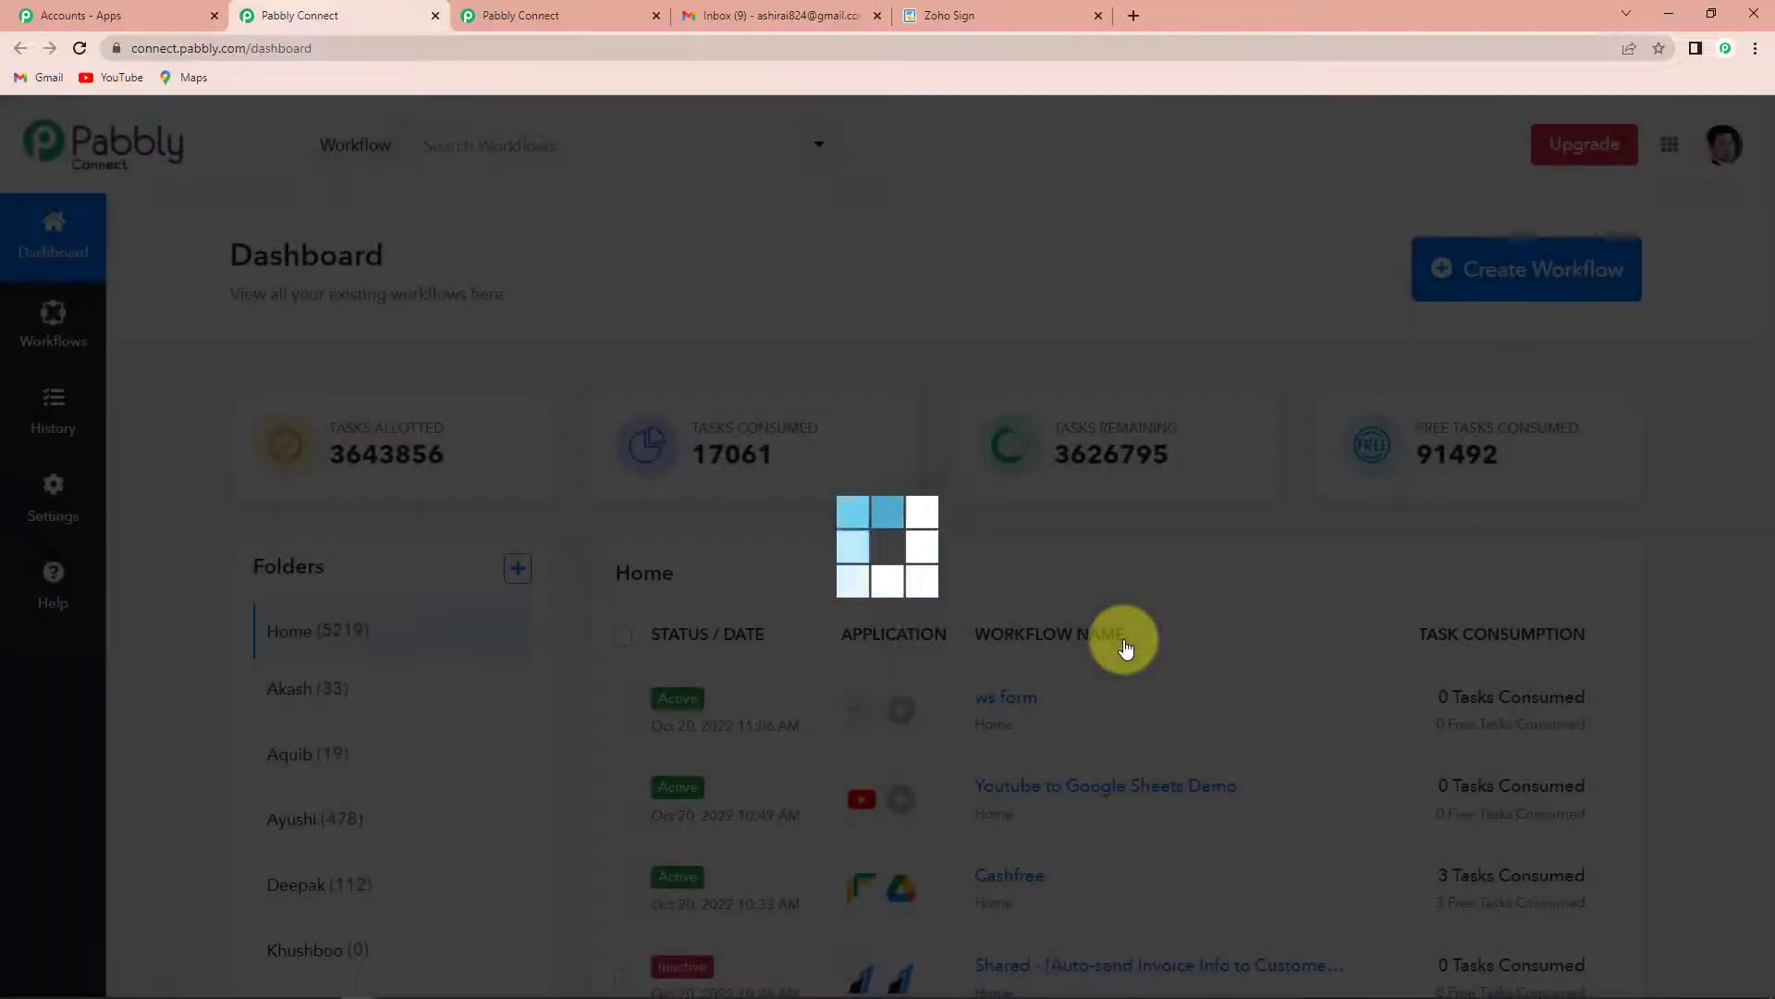
key(XF86AudioMute)
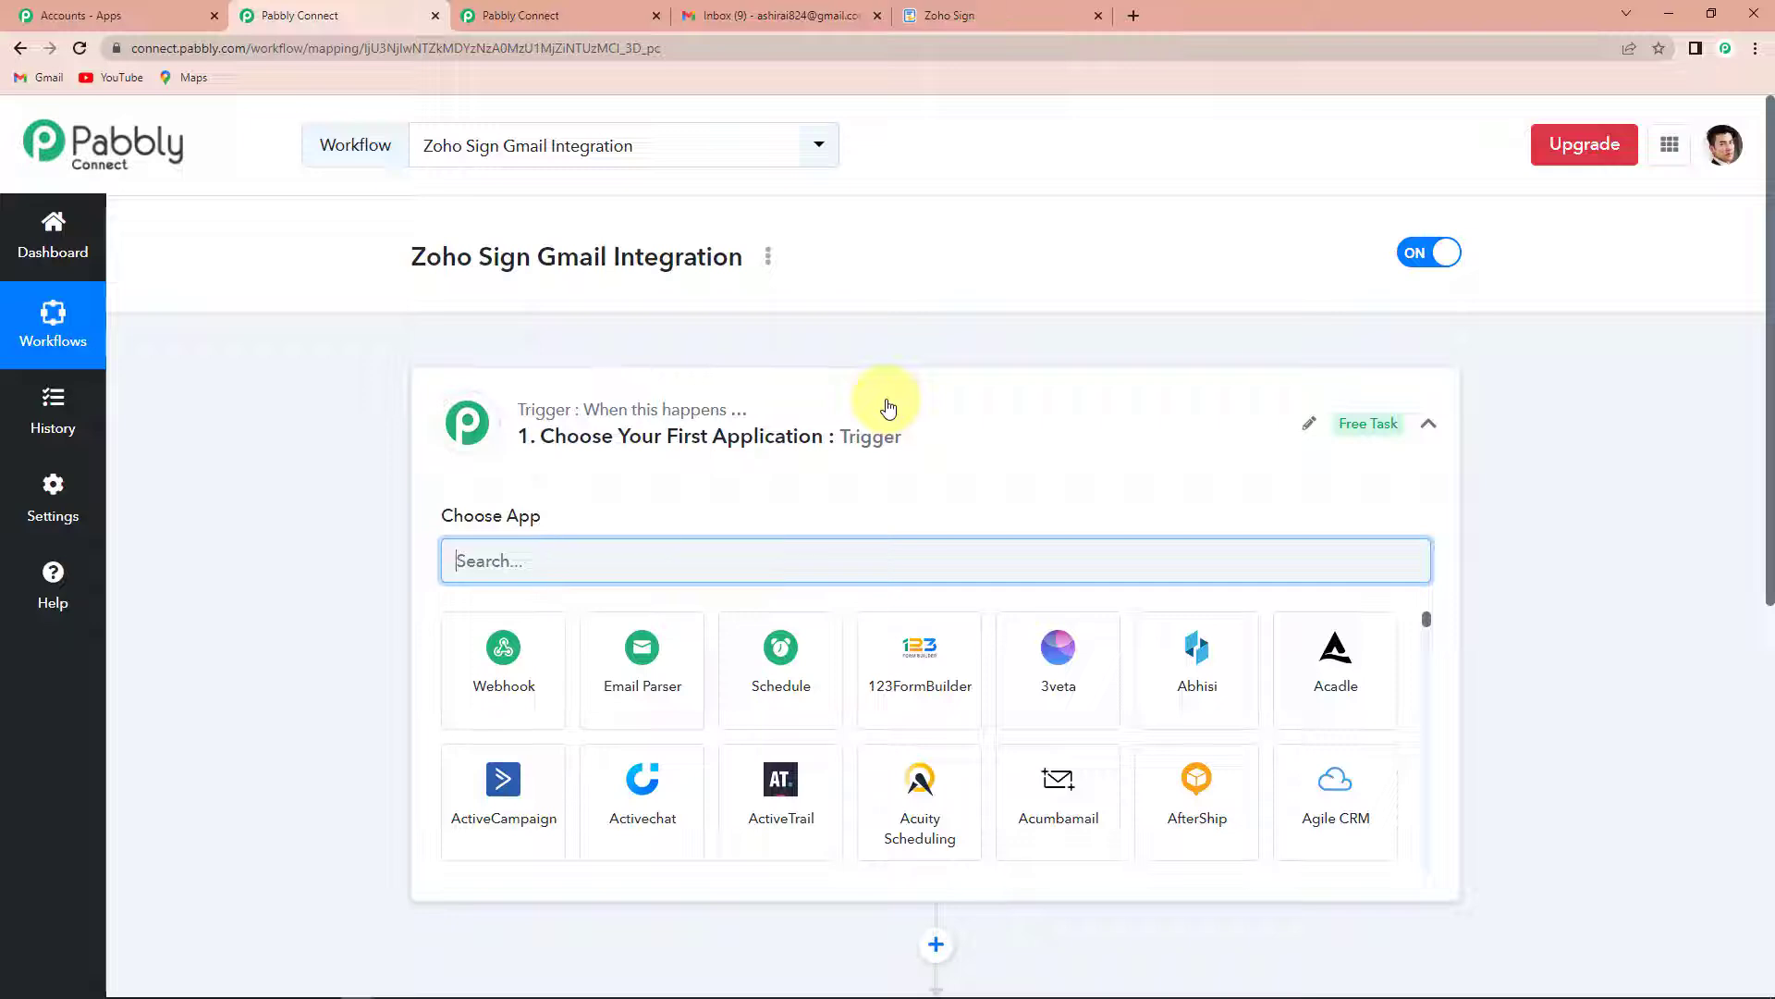
- Set the workflow's trigger app to Zoho Sign with the trigger event Document Expired
scroll(888, 408, down, 3)
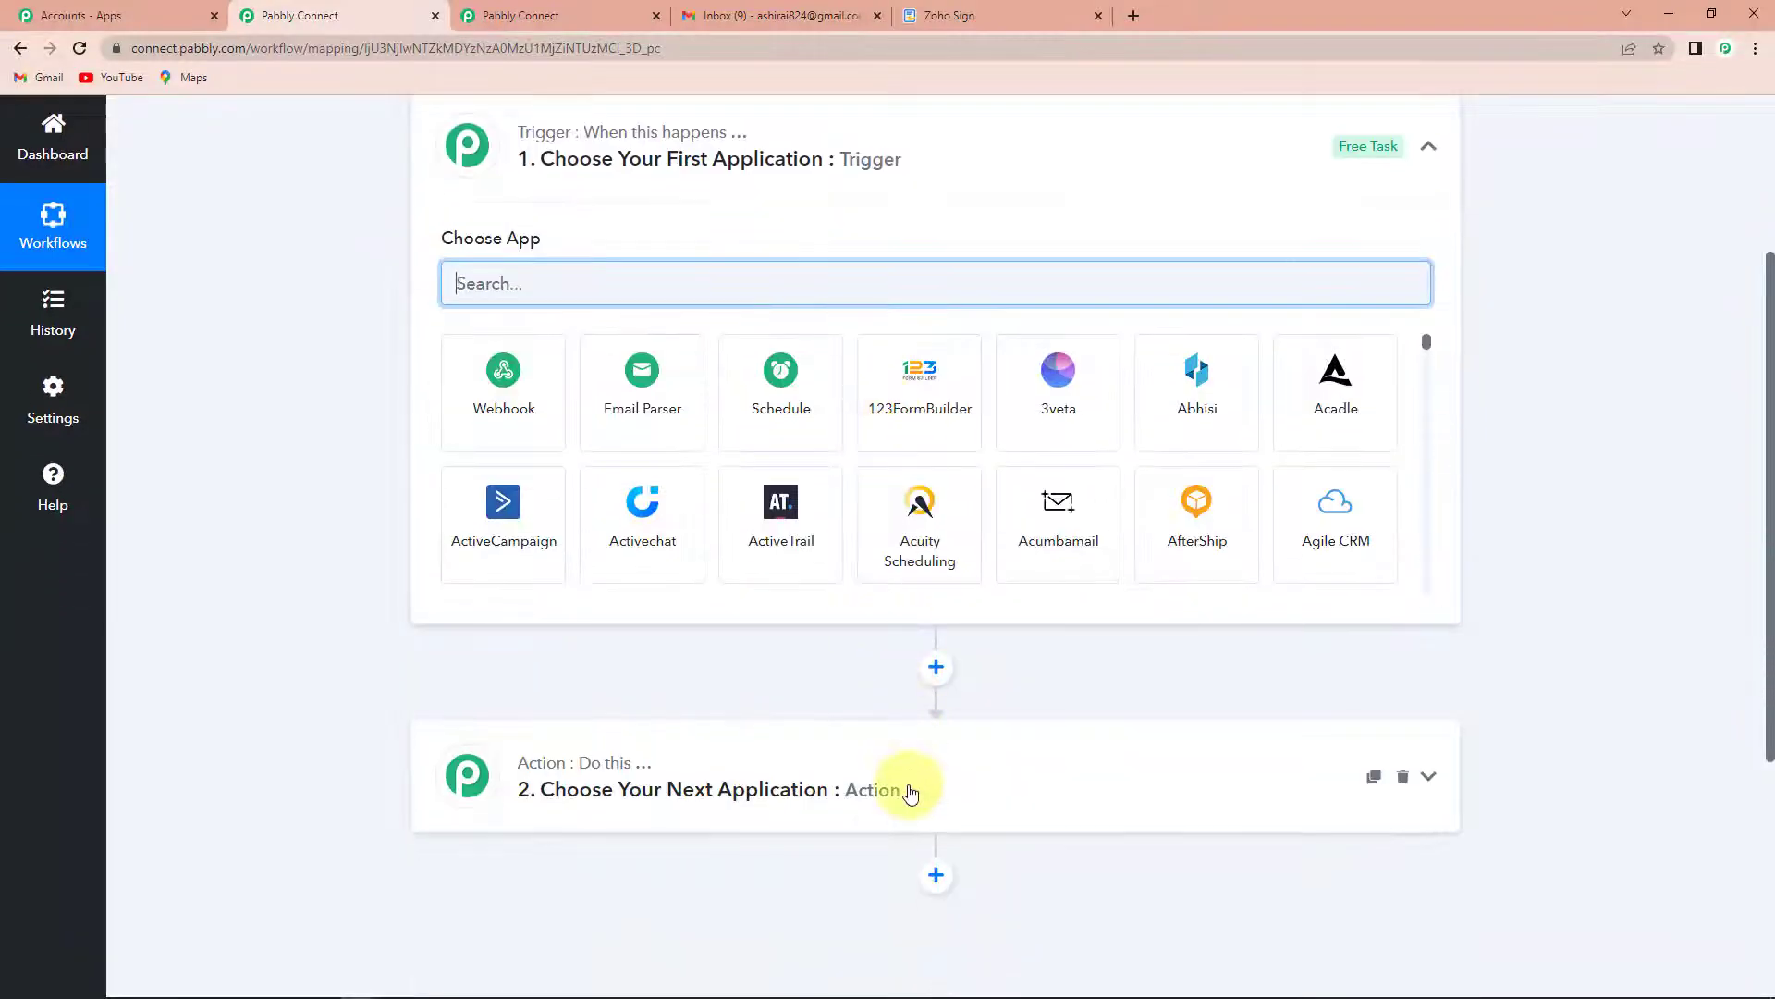
scroll(911, 793, up, 1)
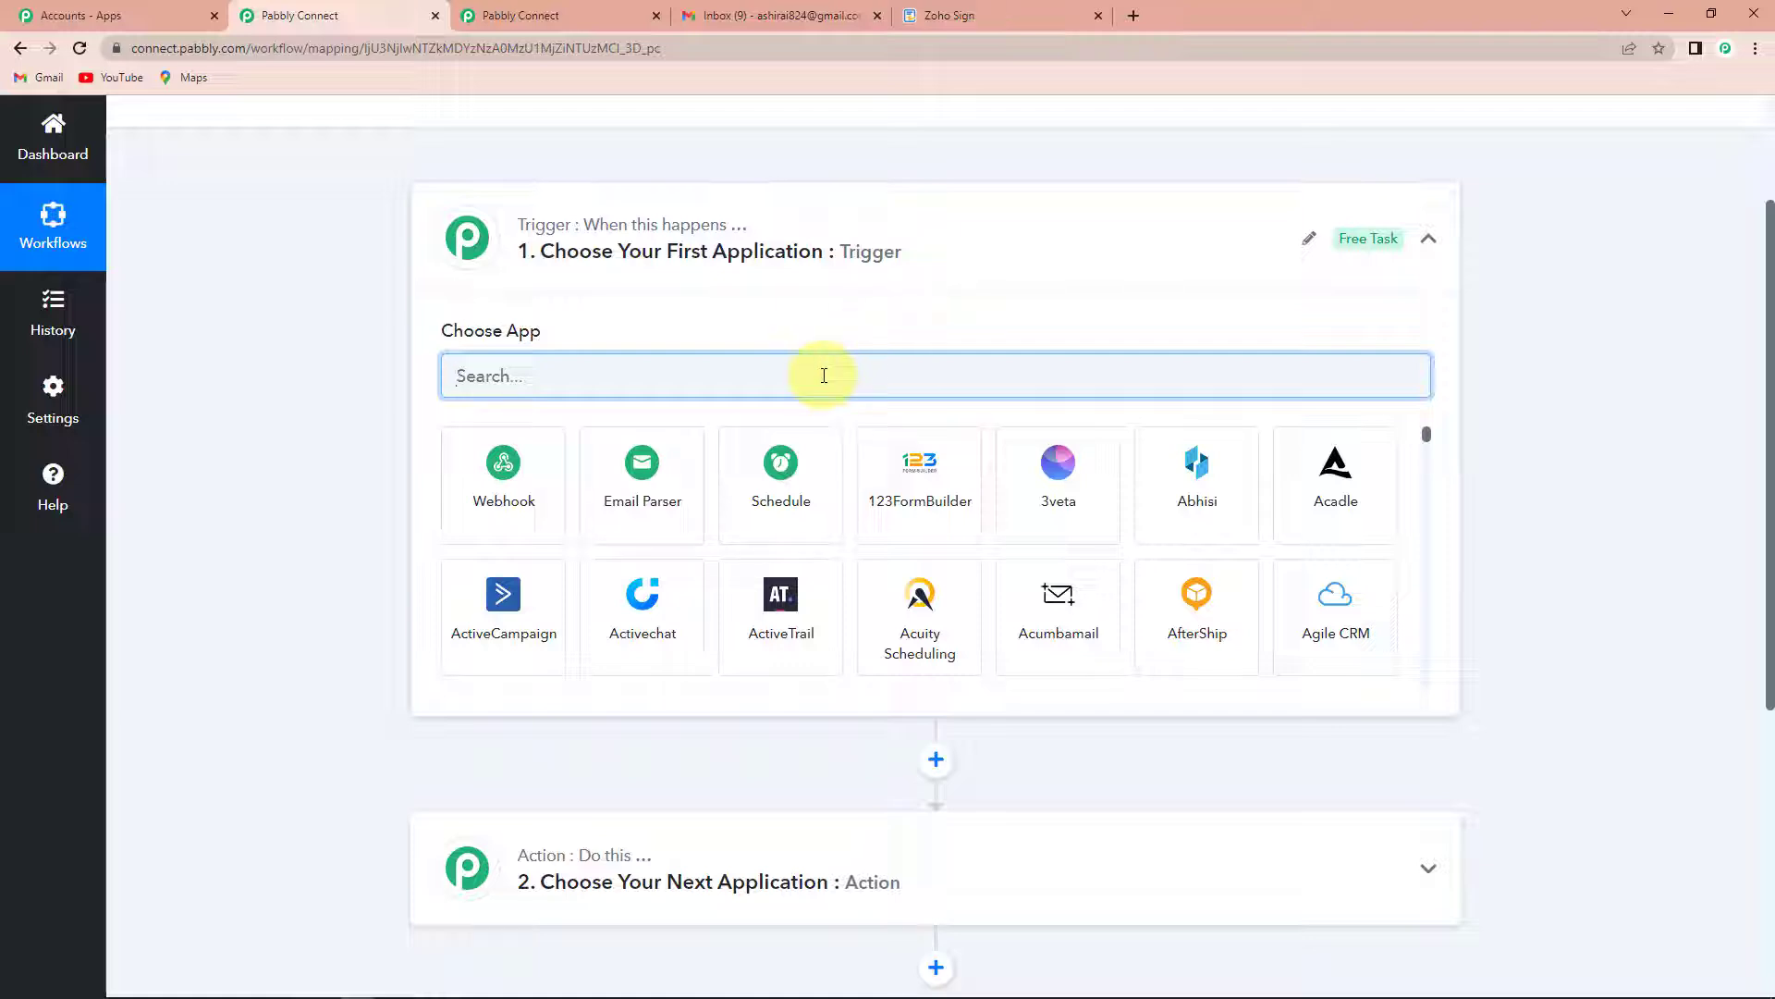
text(Zoho)
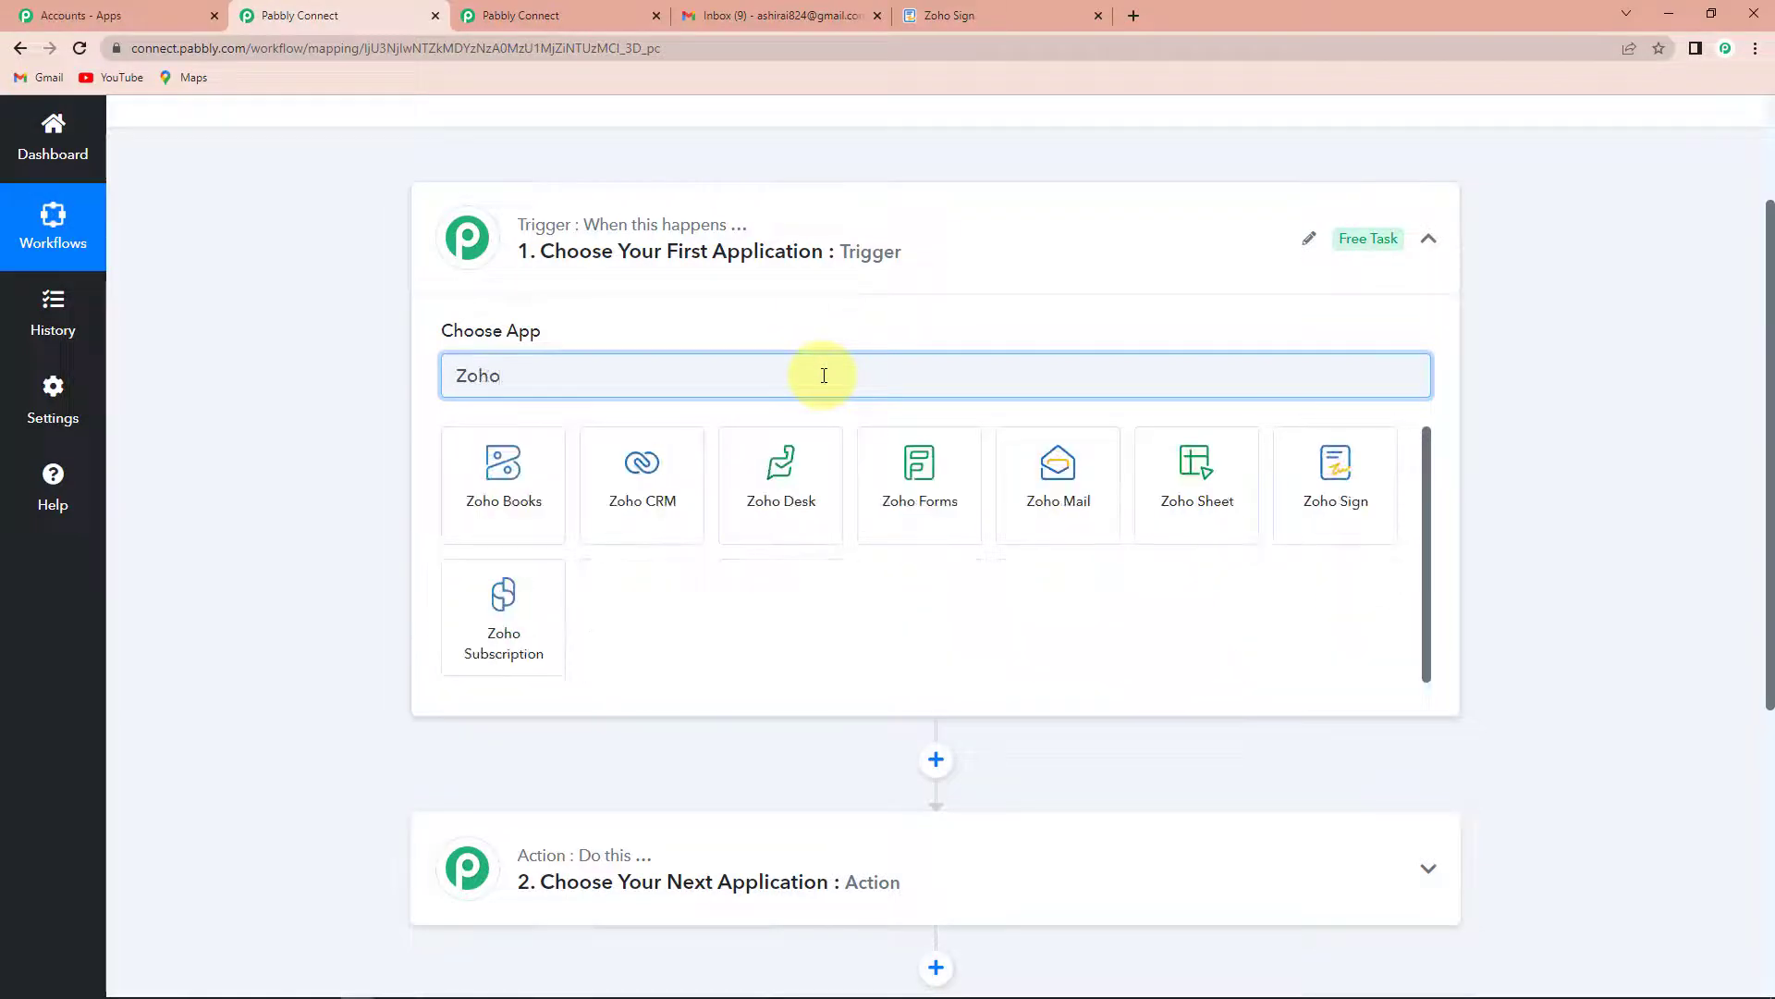
click(1330, 473)
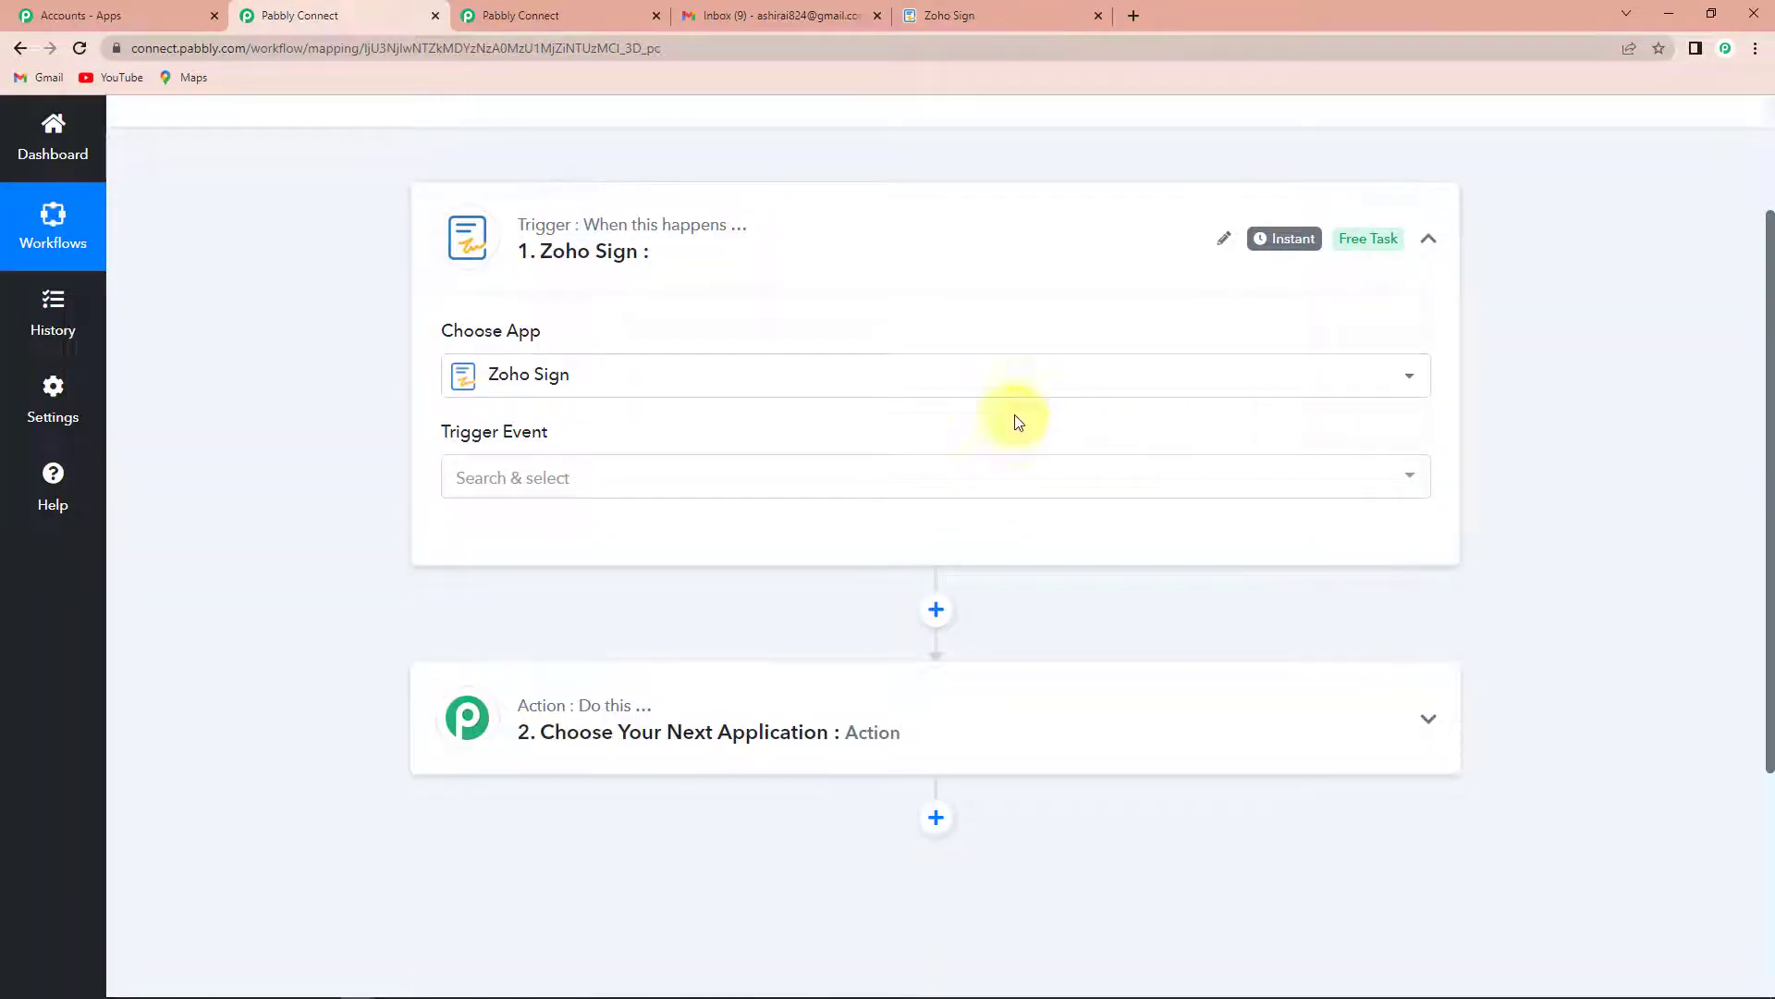
mouse_move(524, 438)
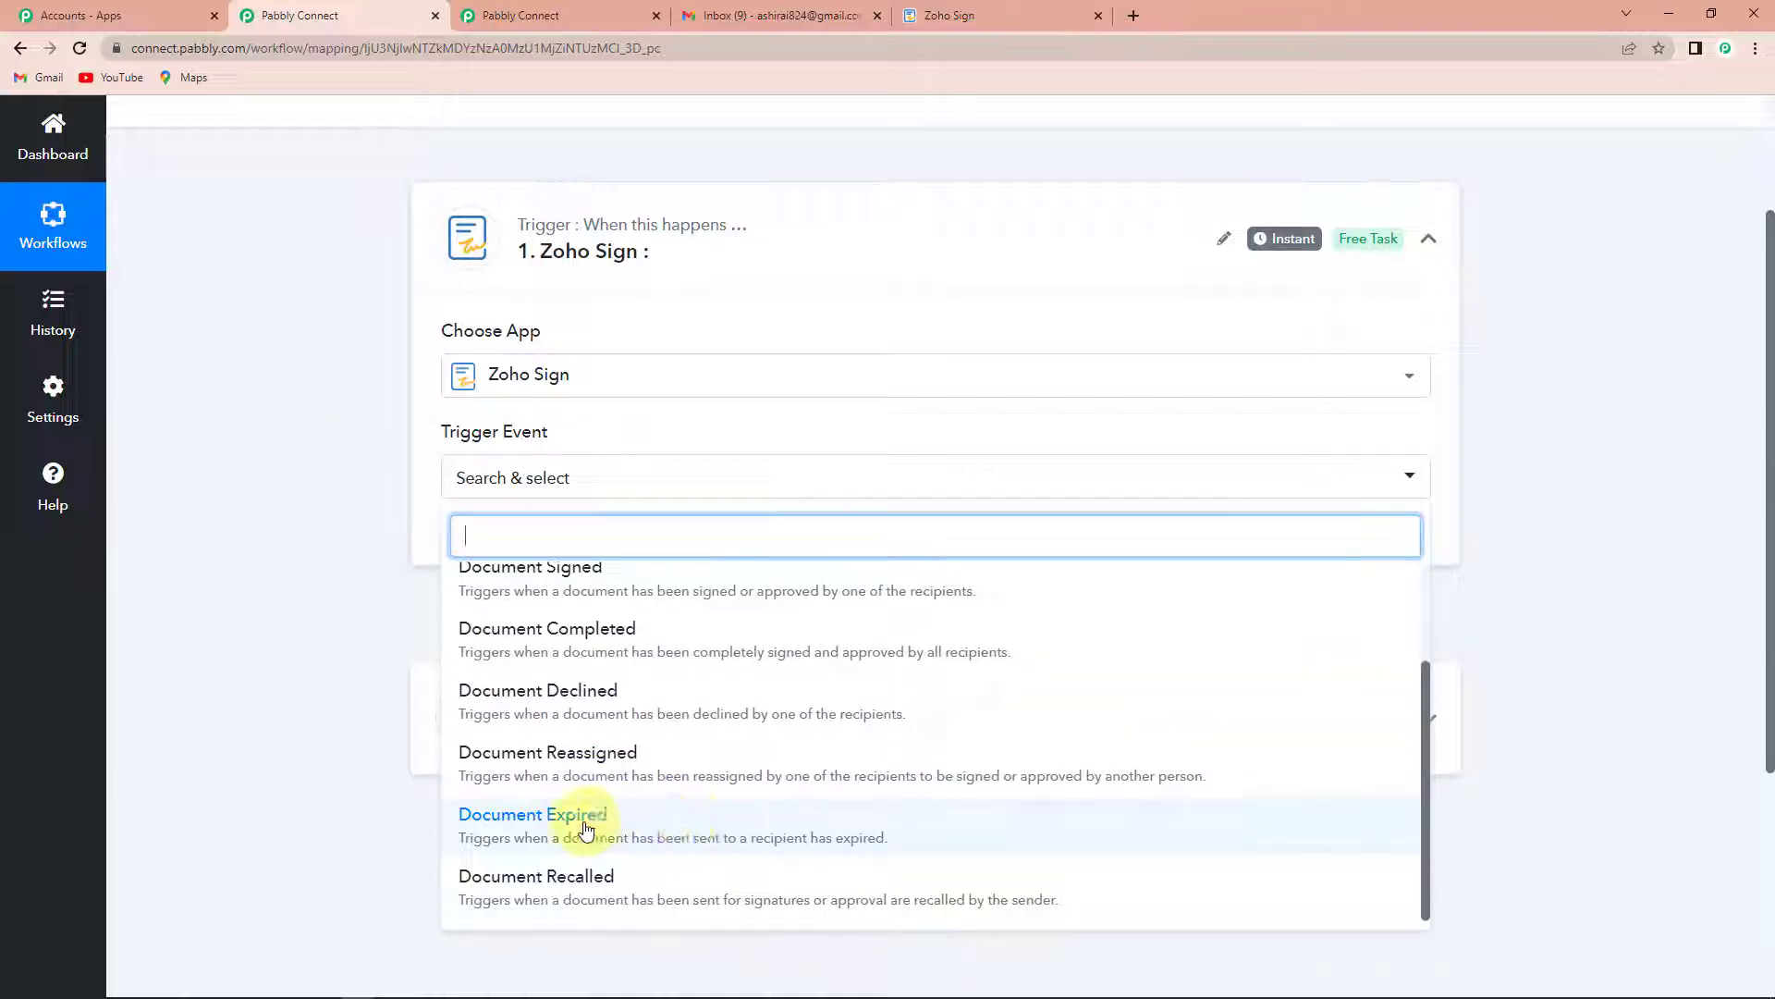
click(682, 821)
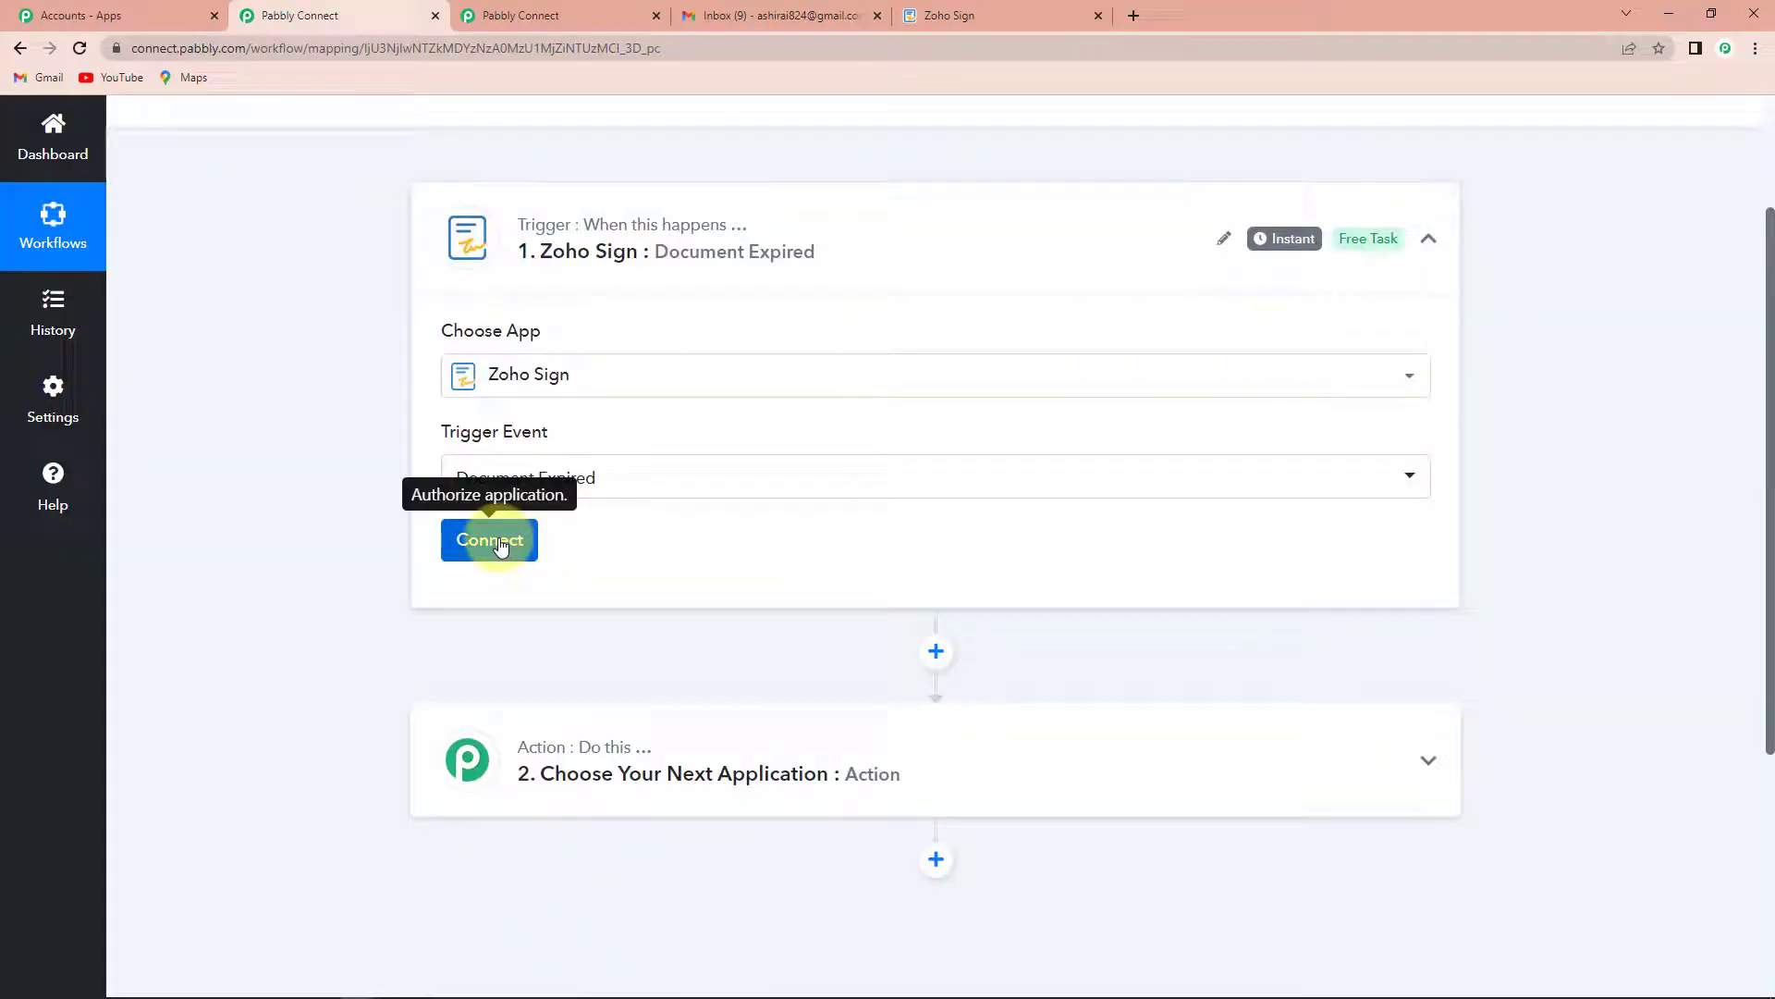
- Start a new Zoho Sign connection for the trigger, using the domain zoho.com copied from the Zoho Sign web address
click(492, 541)
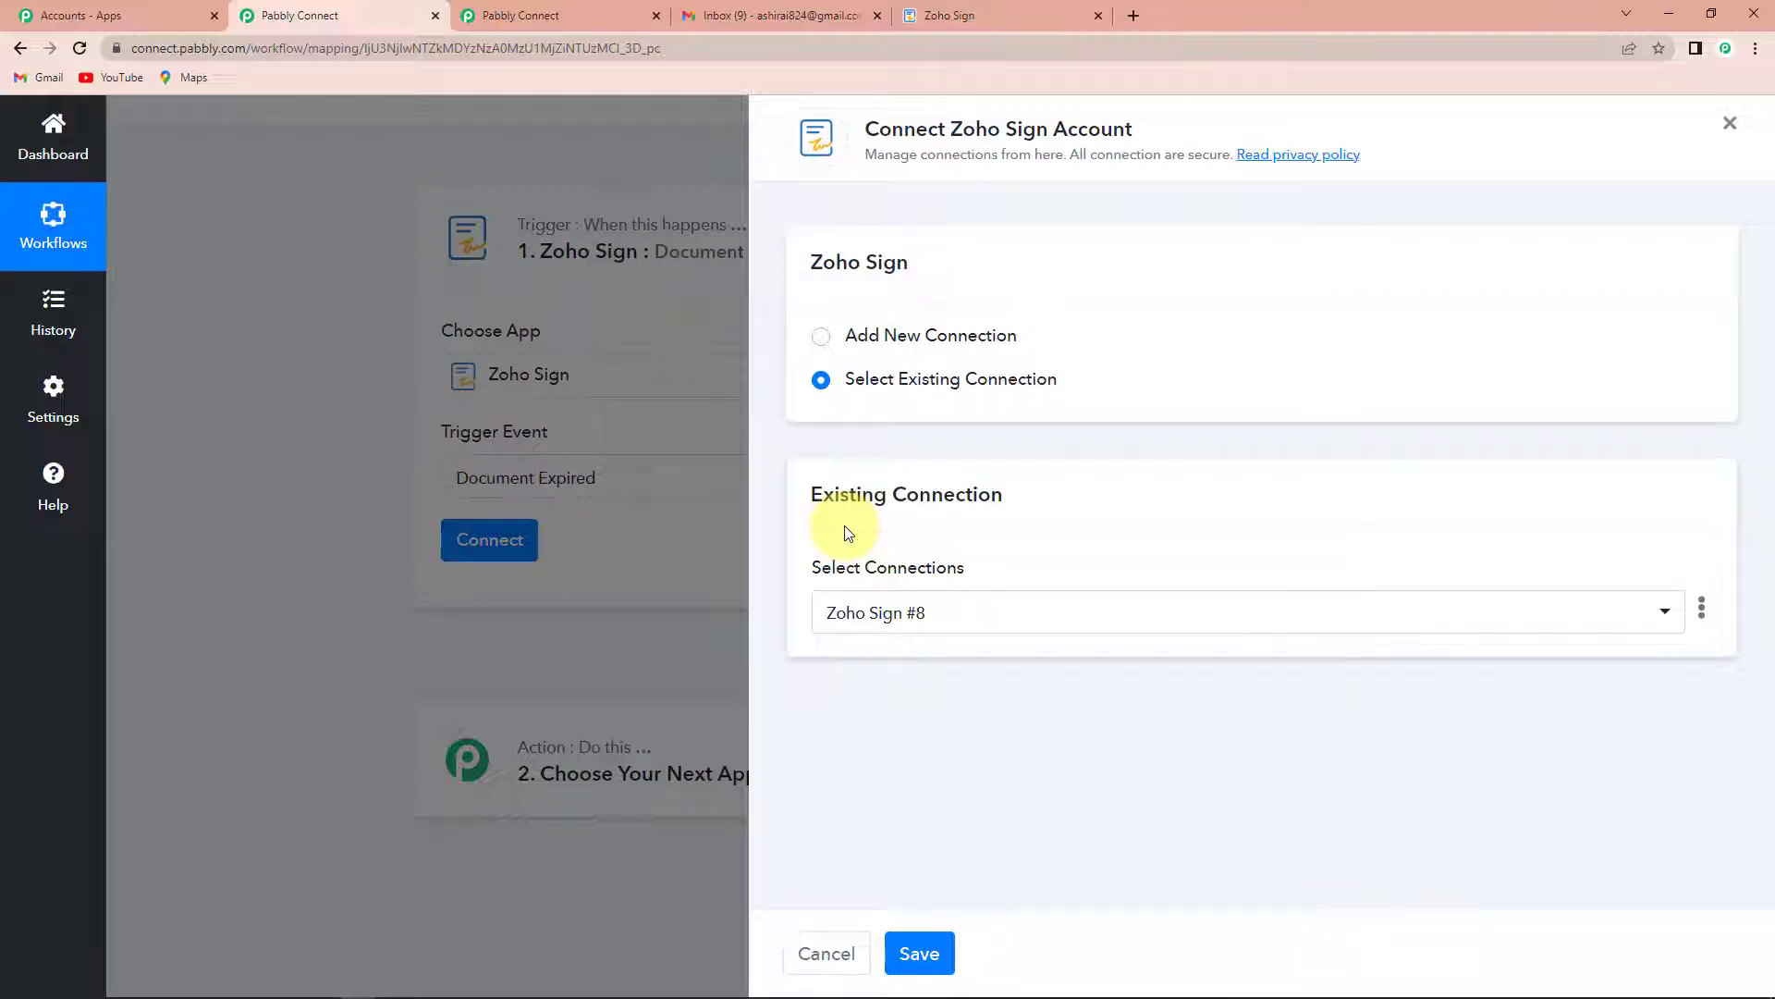
click(821, 337)
click(880, 577)
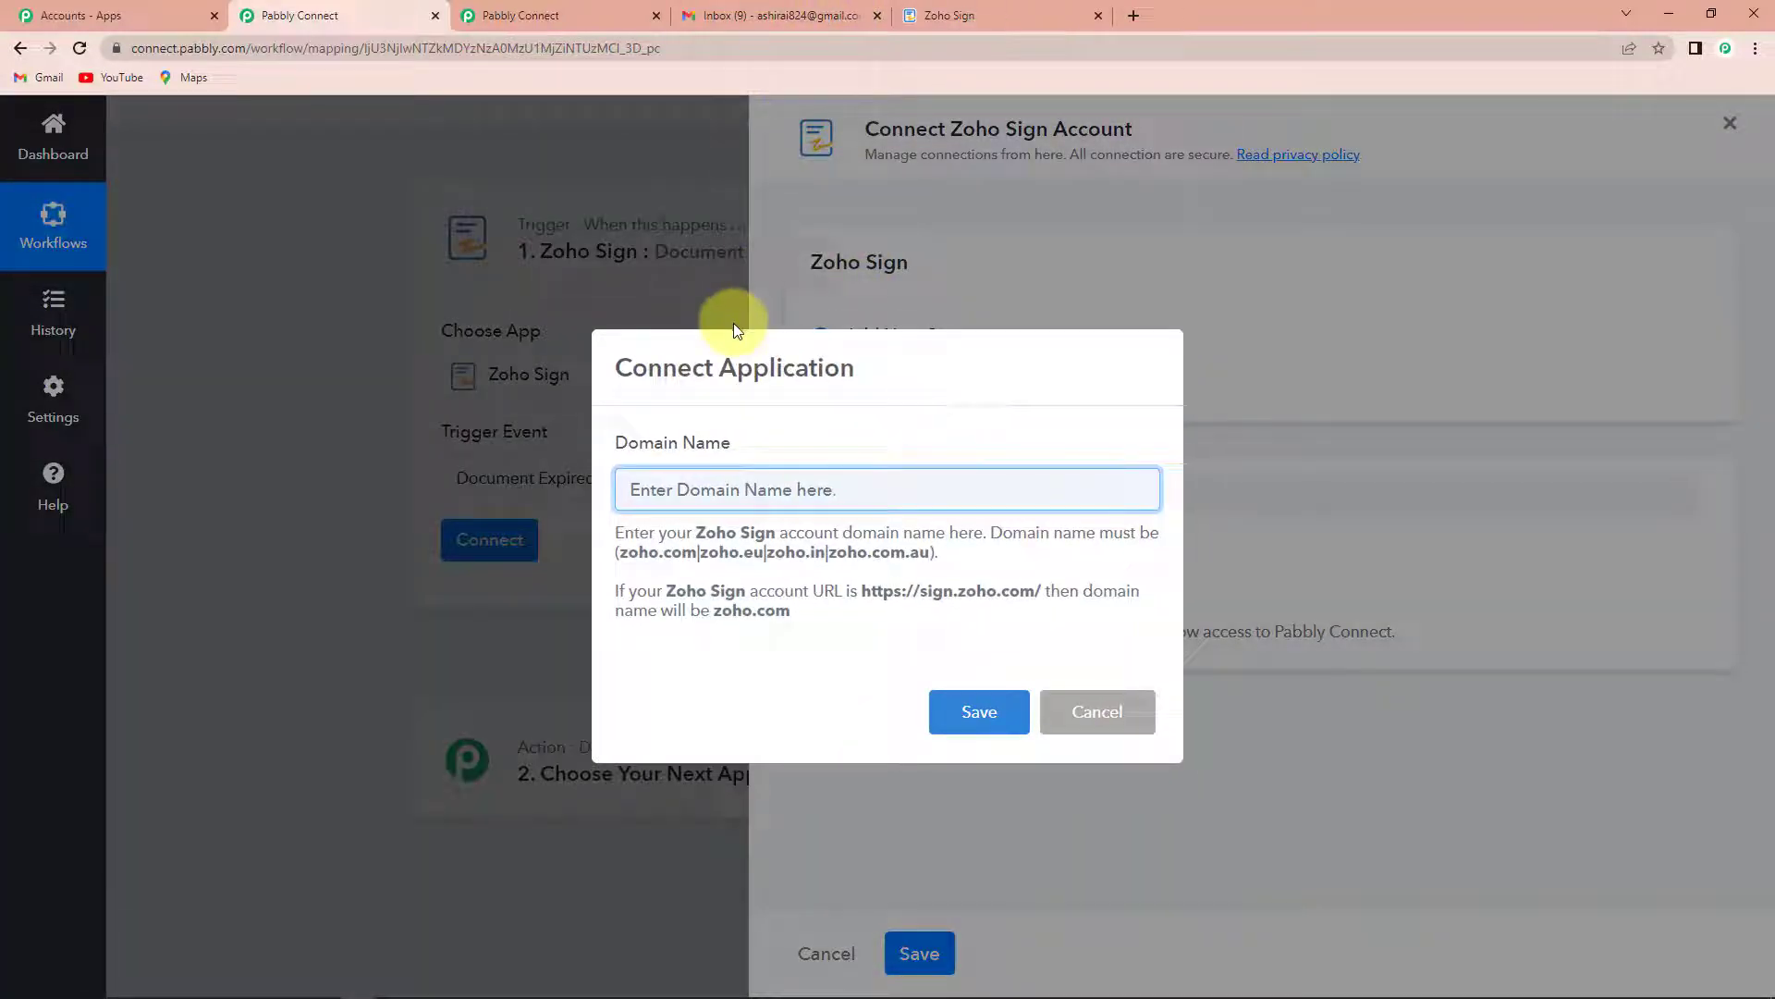
click(1027, 18)
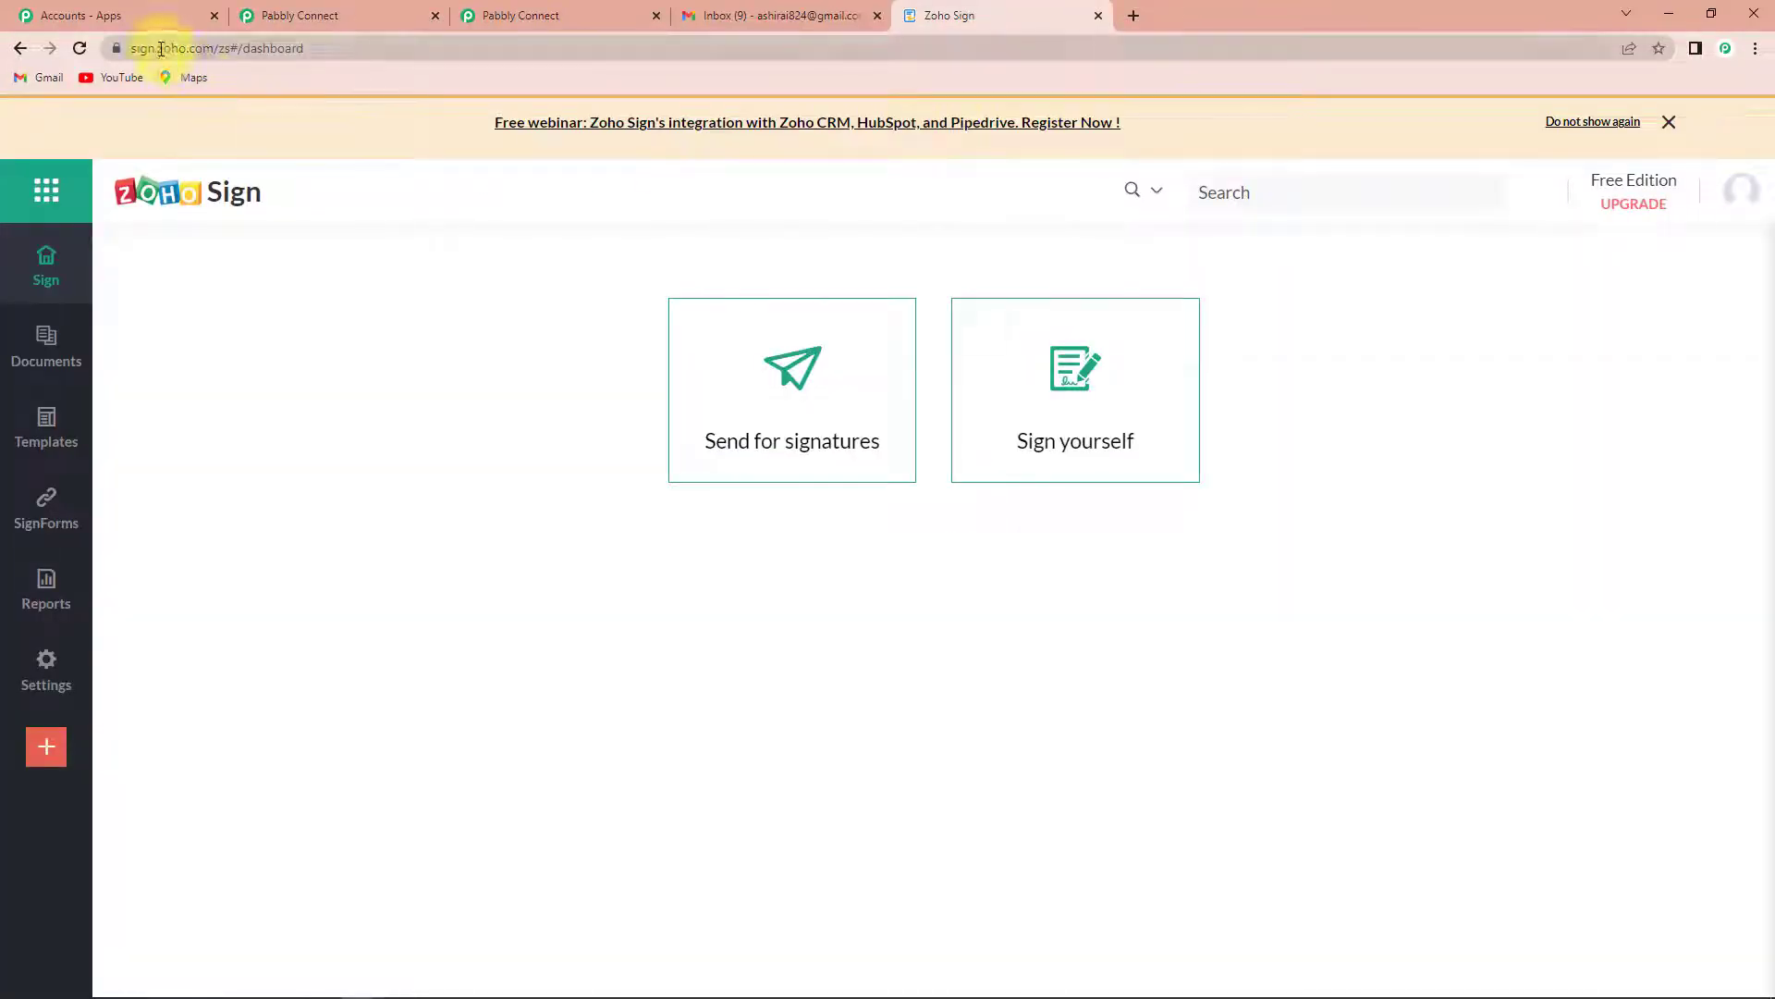
drag(159, 48, 215, 53)
right_click(203, 45)
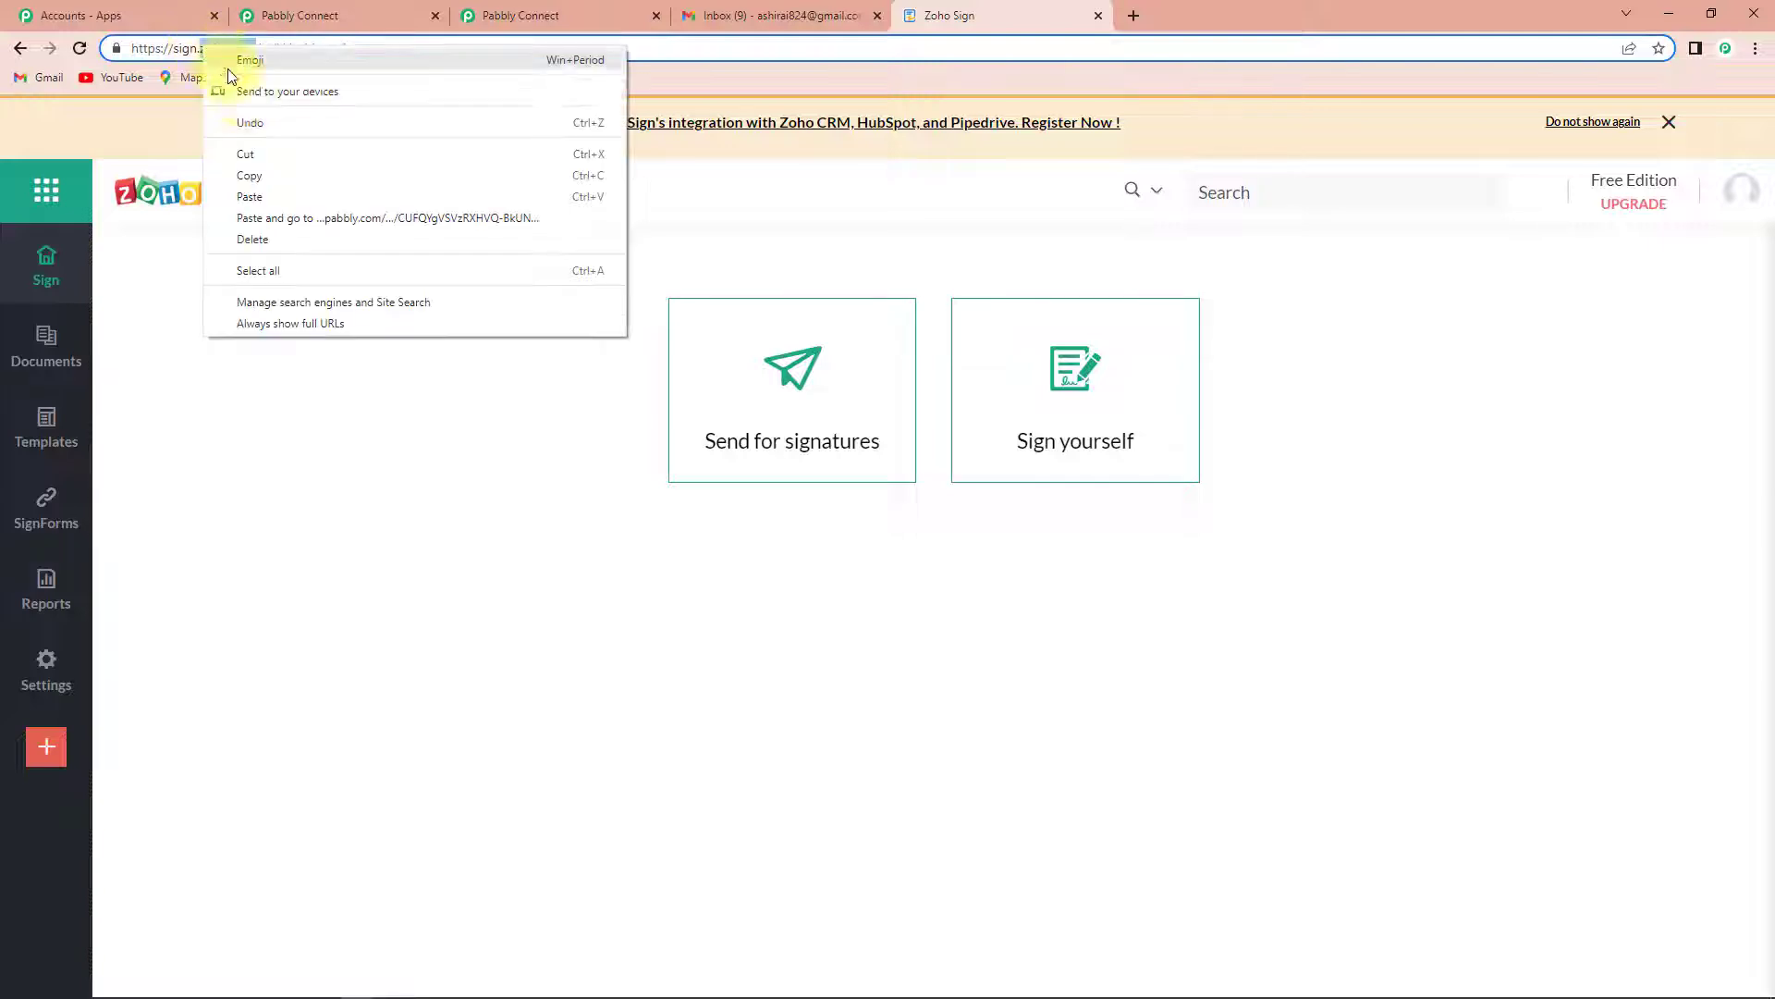
click(249, 174)
click(546, 15)
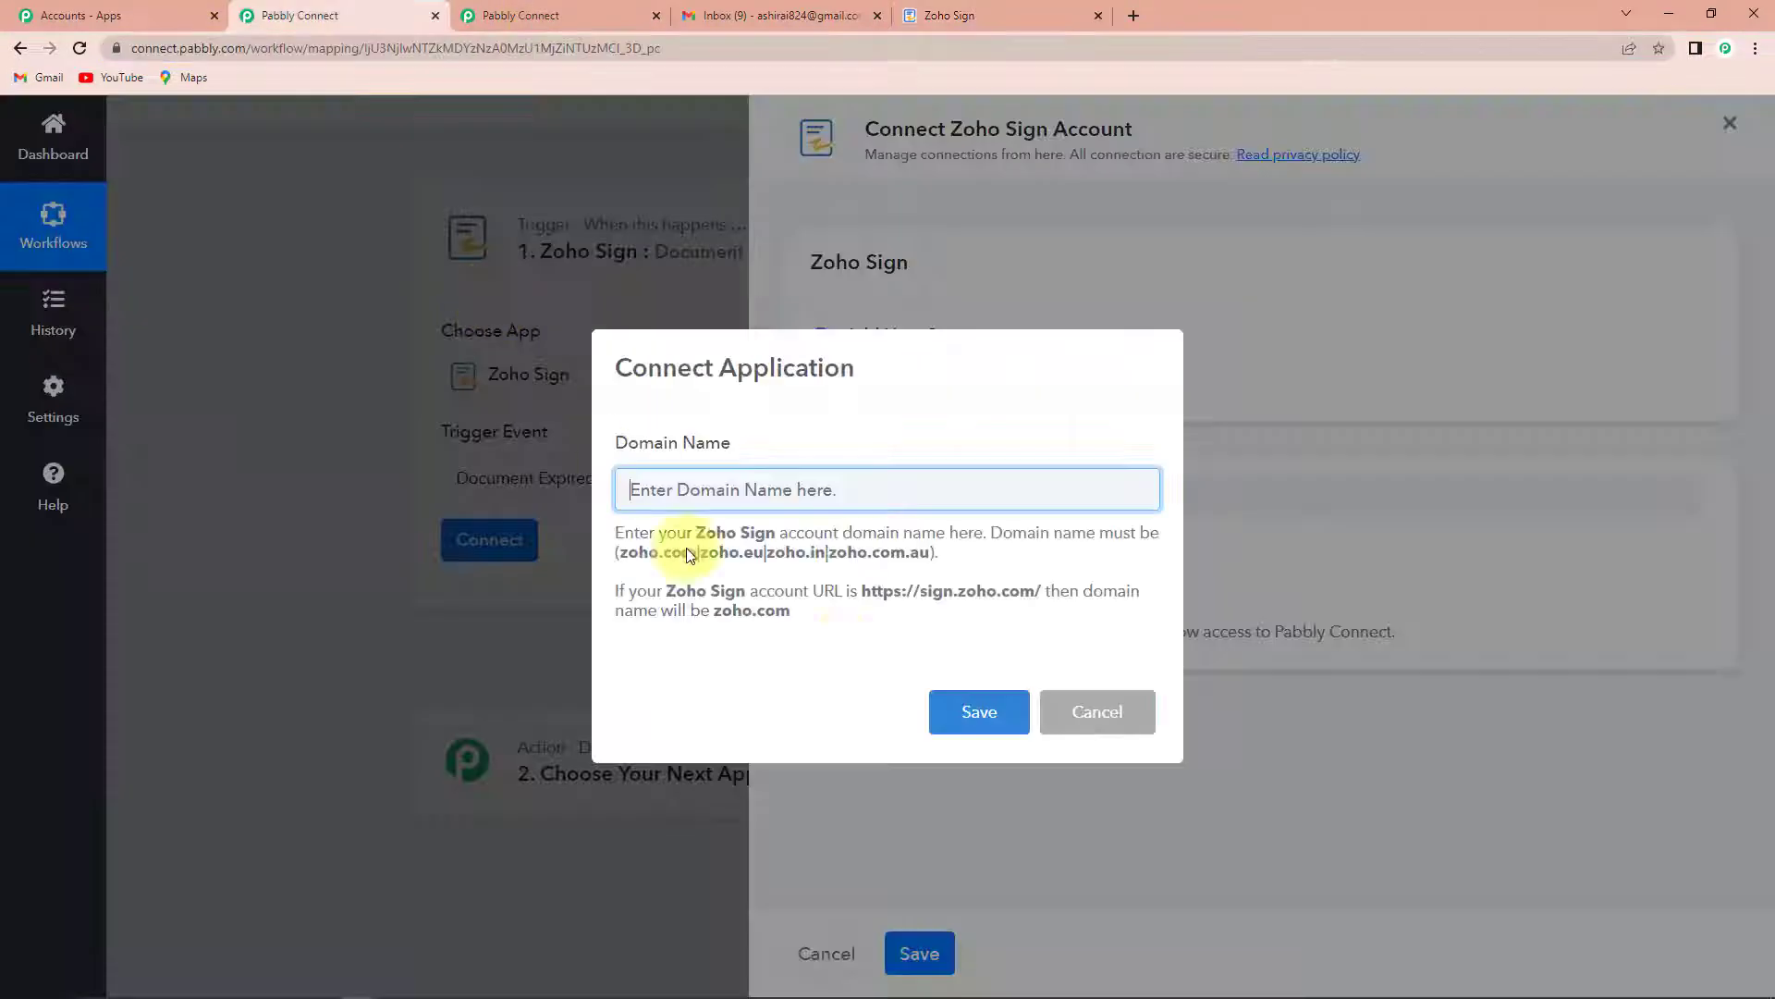
key(ctrl+v)
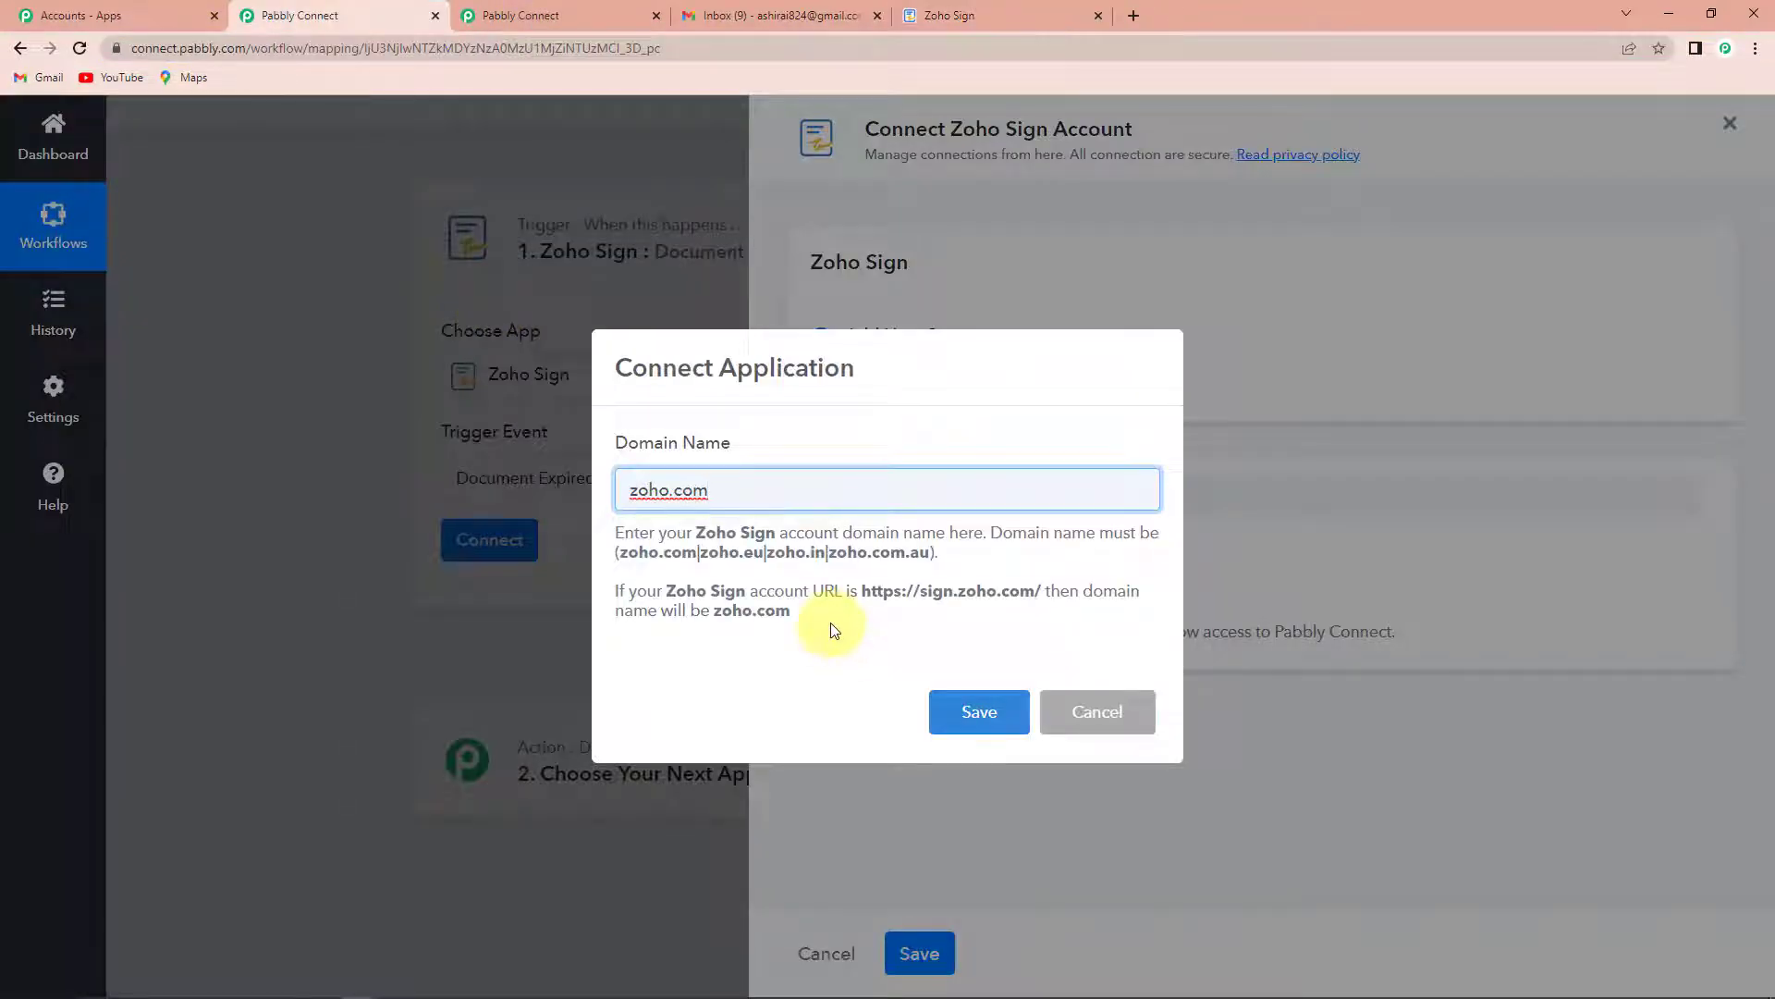
click(1017, 714)
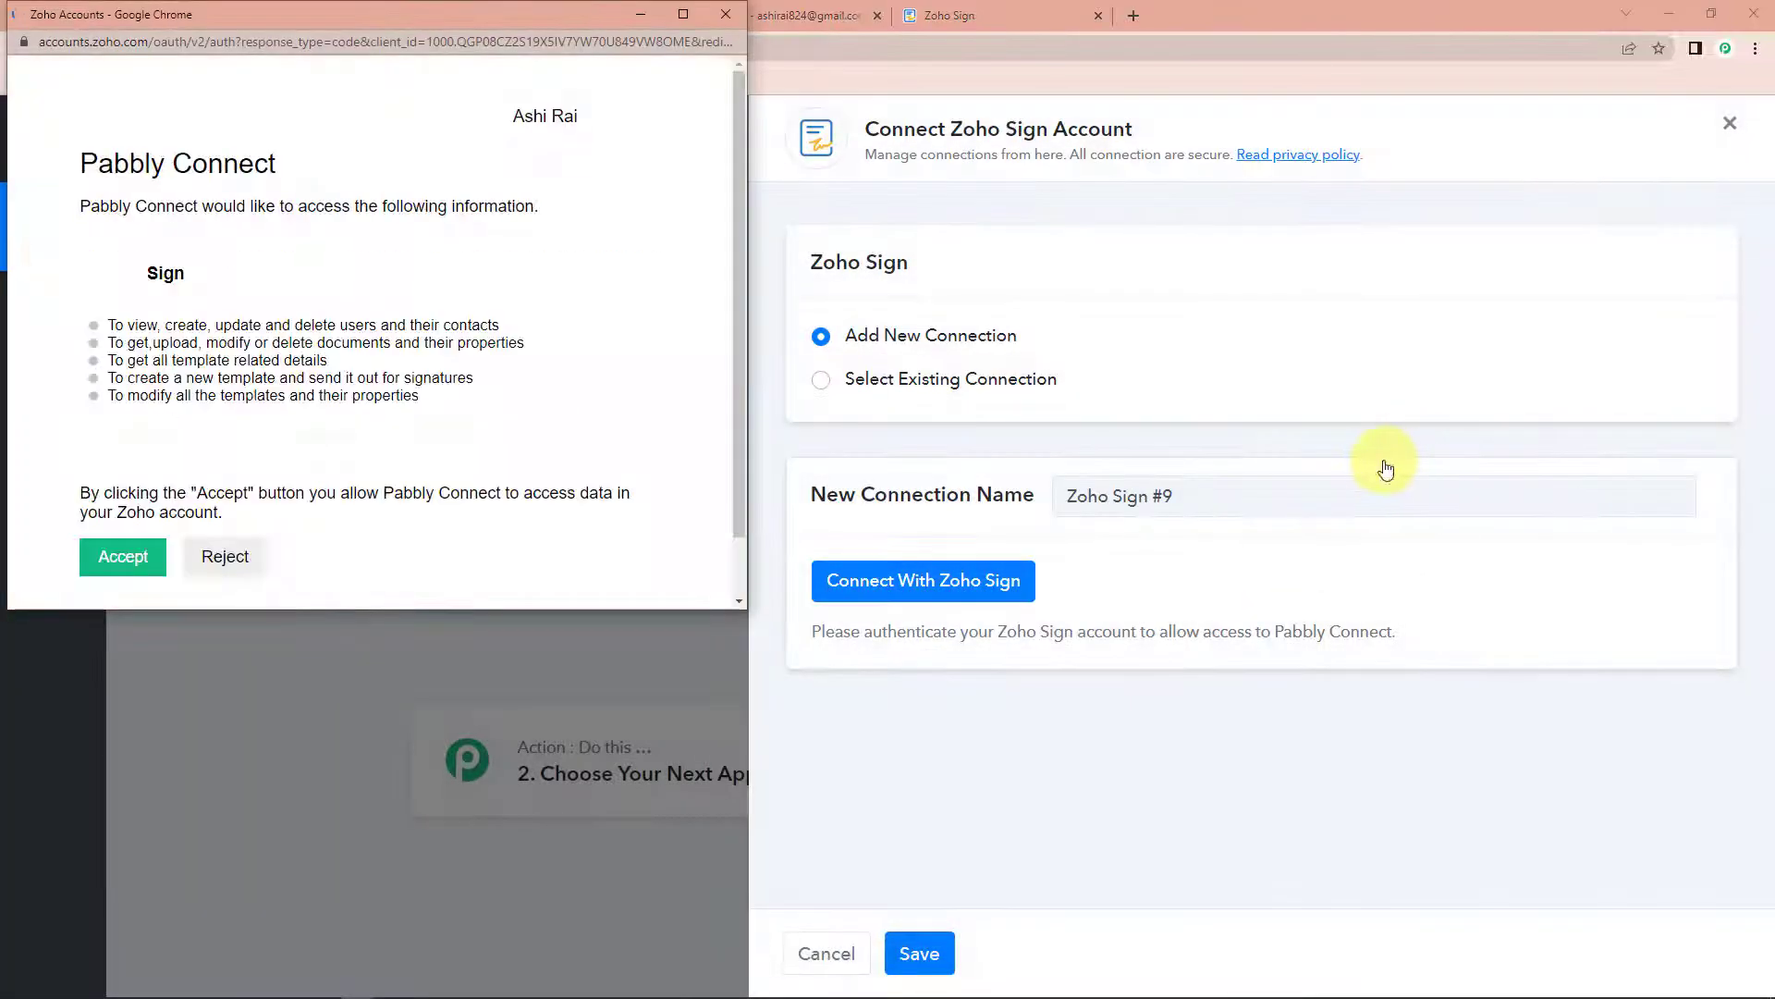
- Grant Pabbly Connect access to the Zoho account, and save the trigger while sending a test request
scroll(535, 411, down, 1)
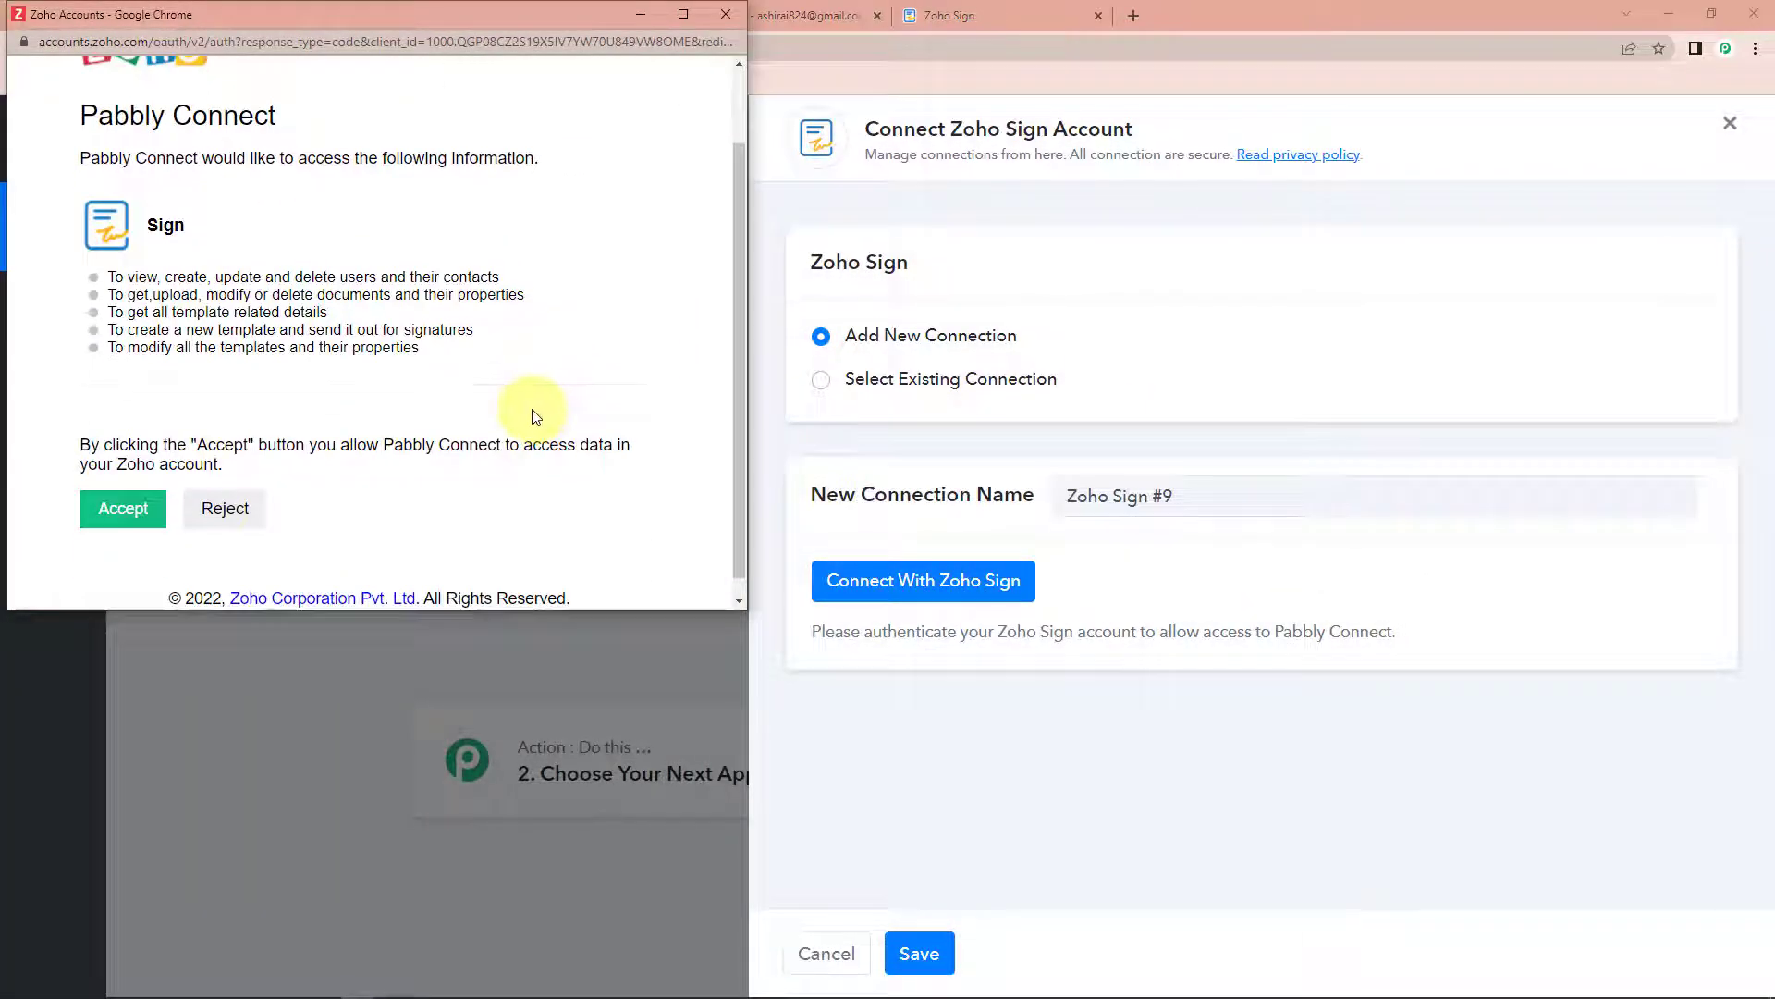
scroll(536, 411, down, 1)
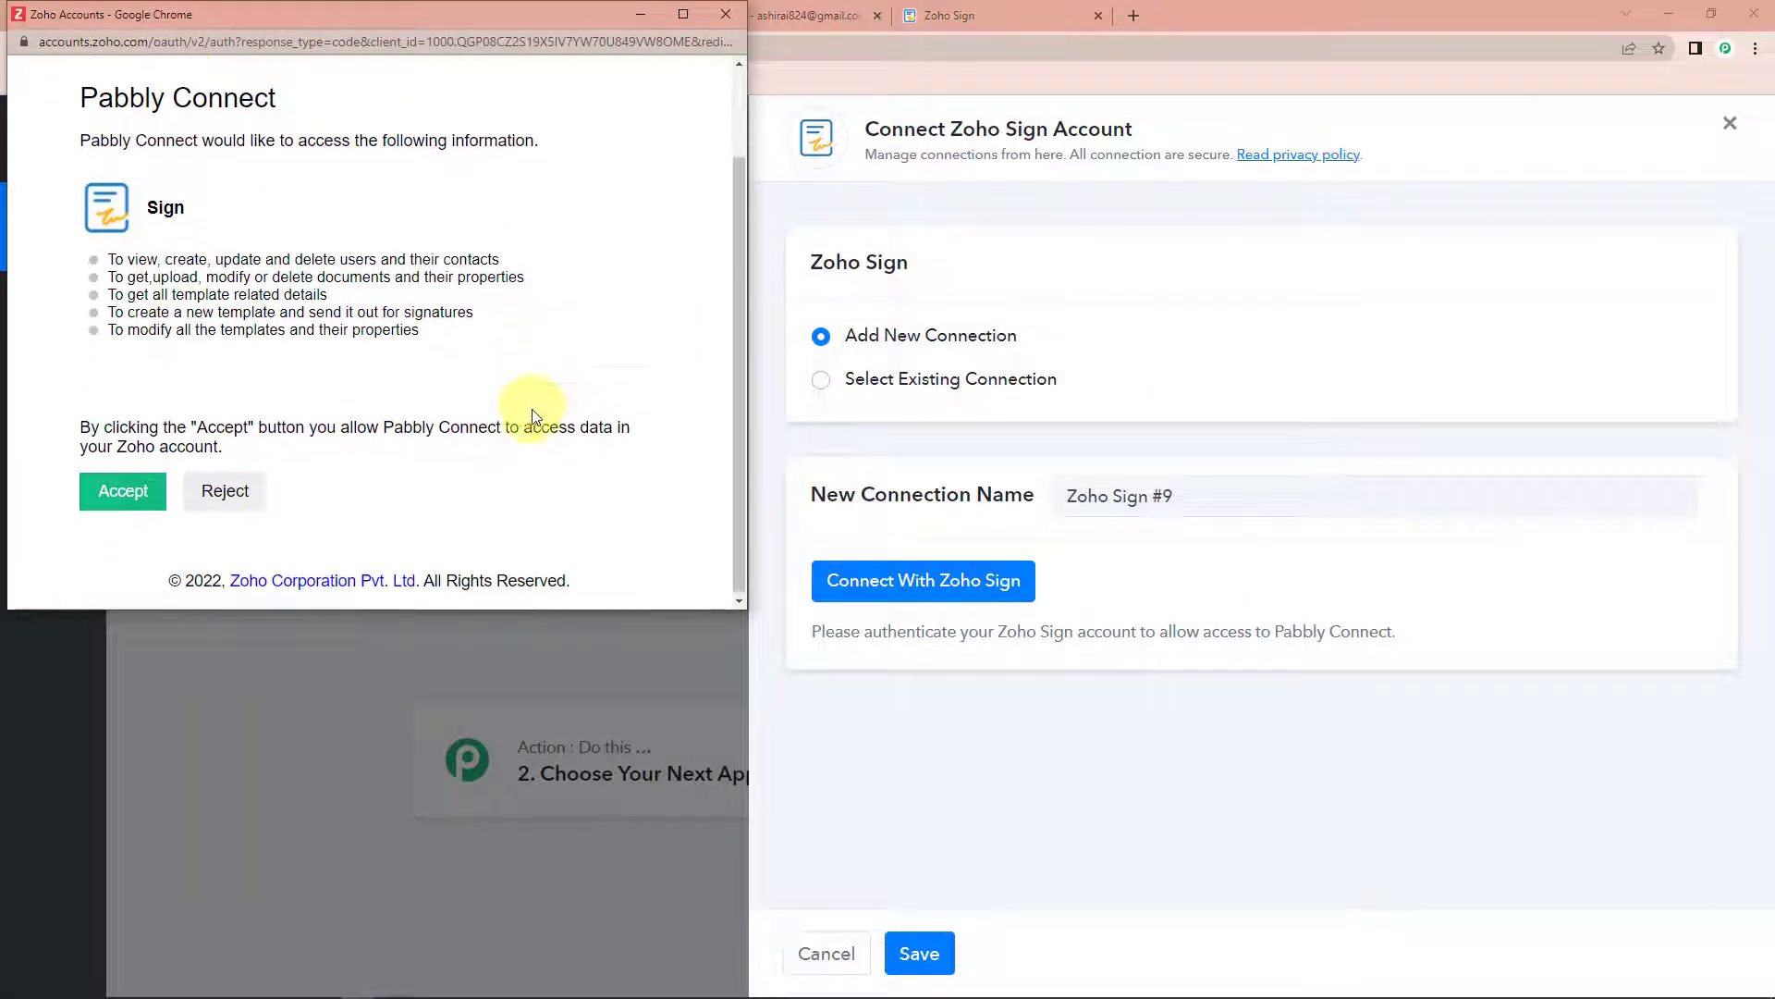
click(147, 491)
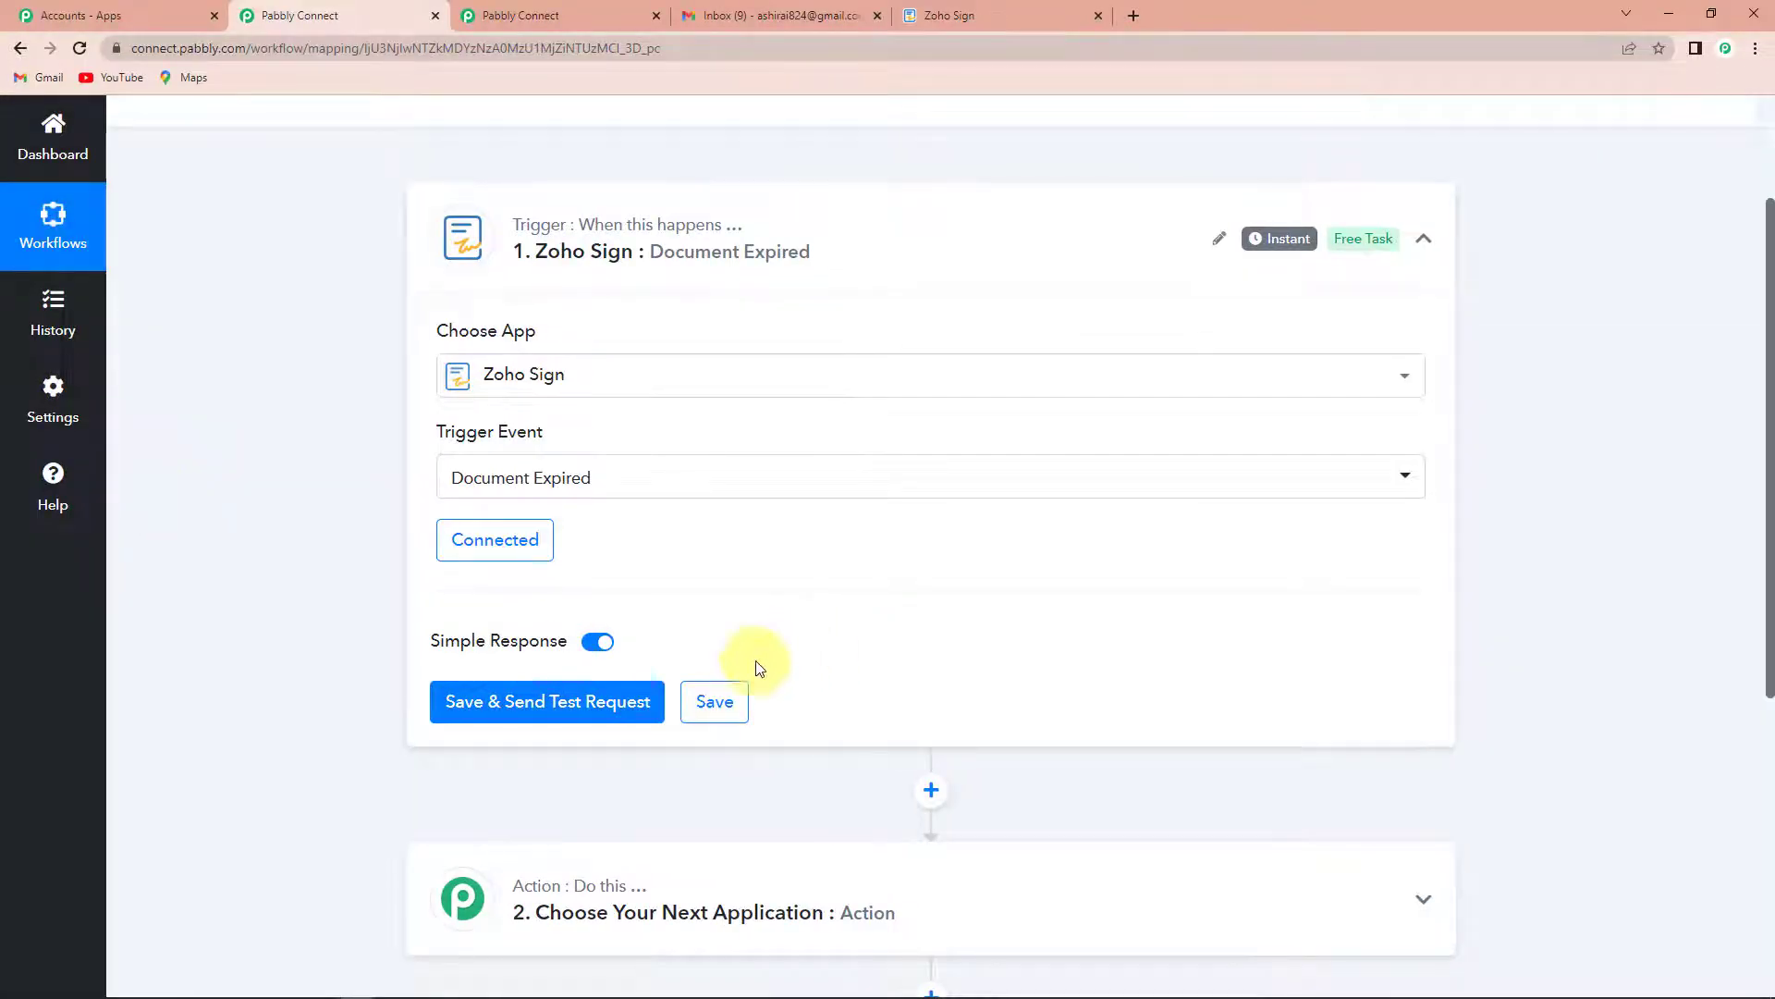
click(517, 714)
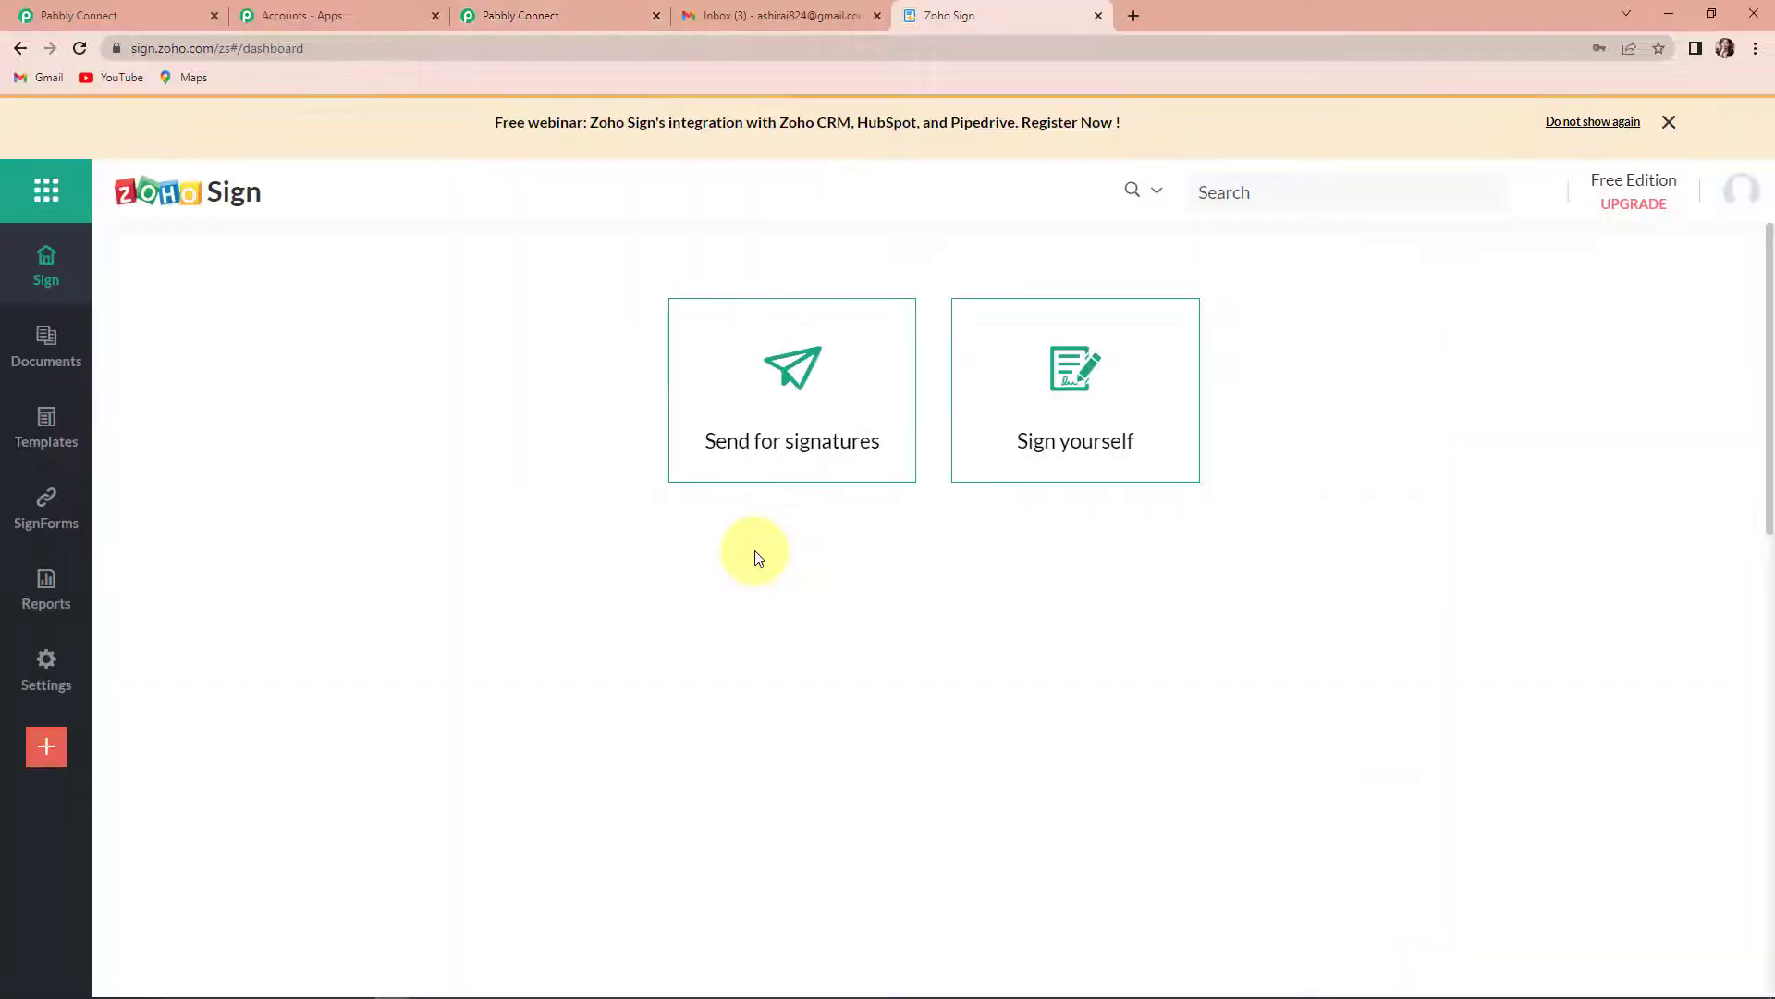
- Start a send-for-signatures request in Zoho Sign and upload the InvoiceNeeeraj PDF from the Pictures folder
click(790, 401)
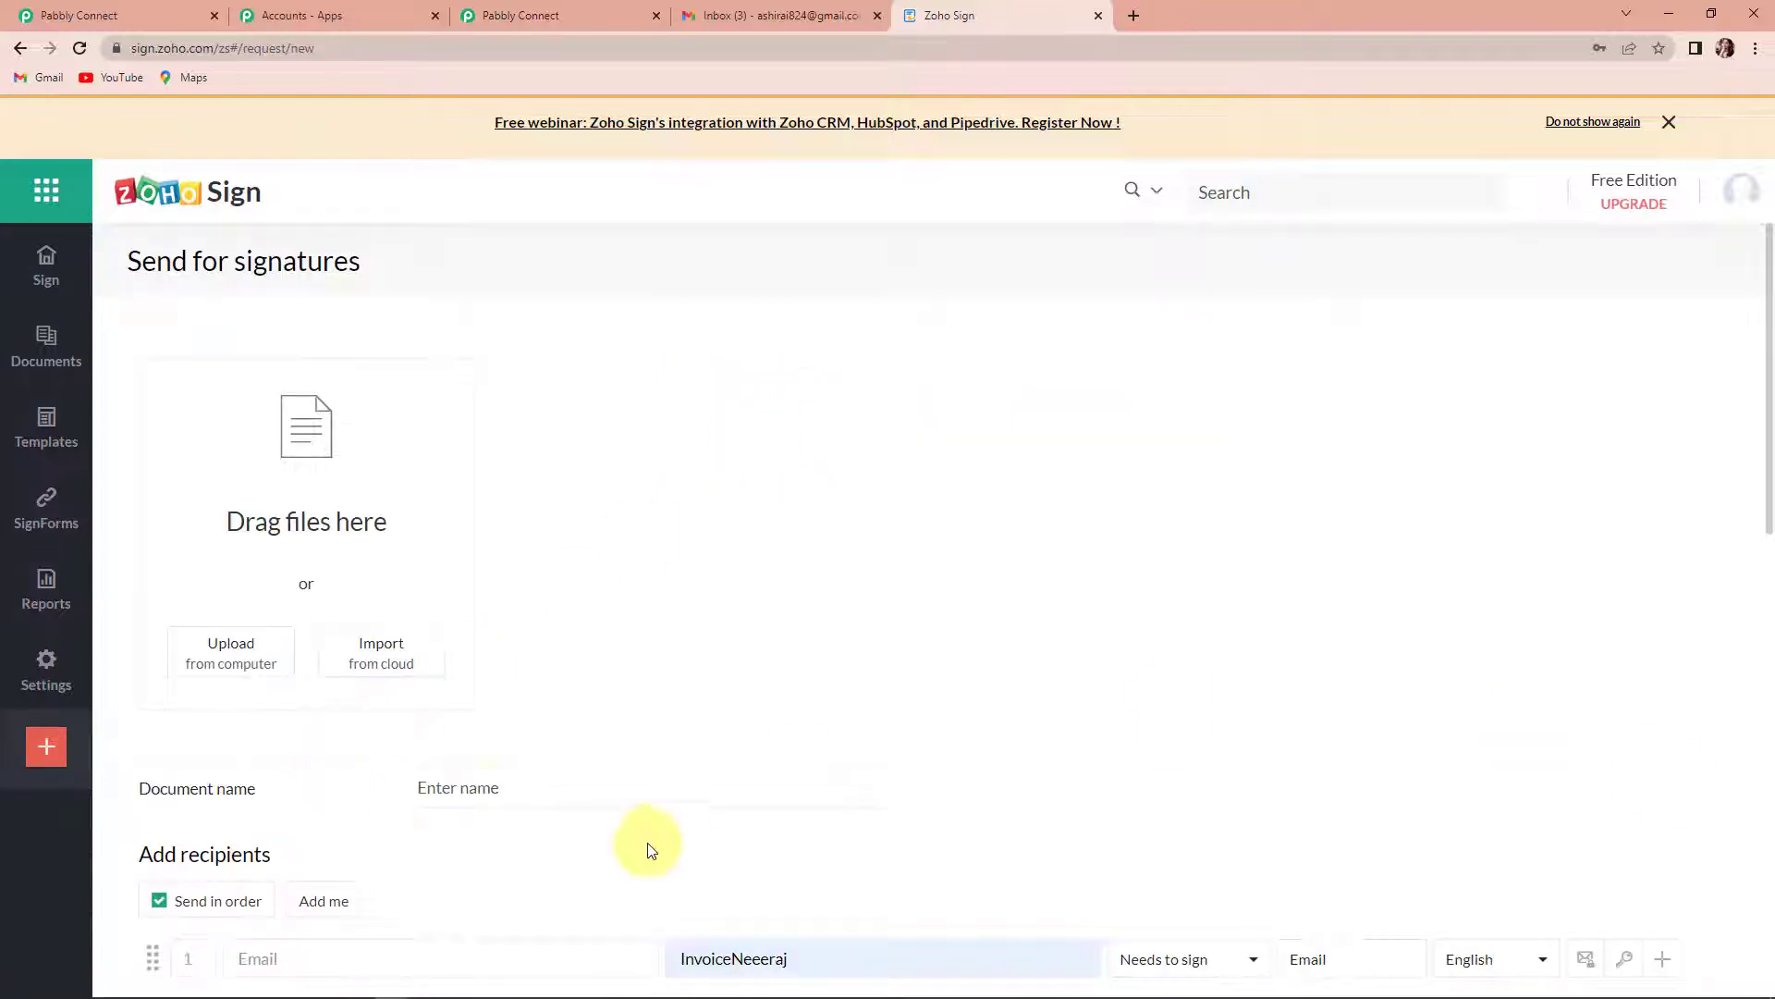
click(269, 645)
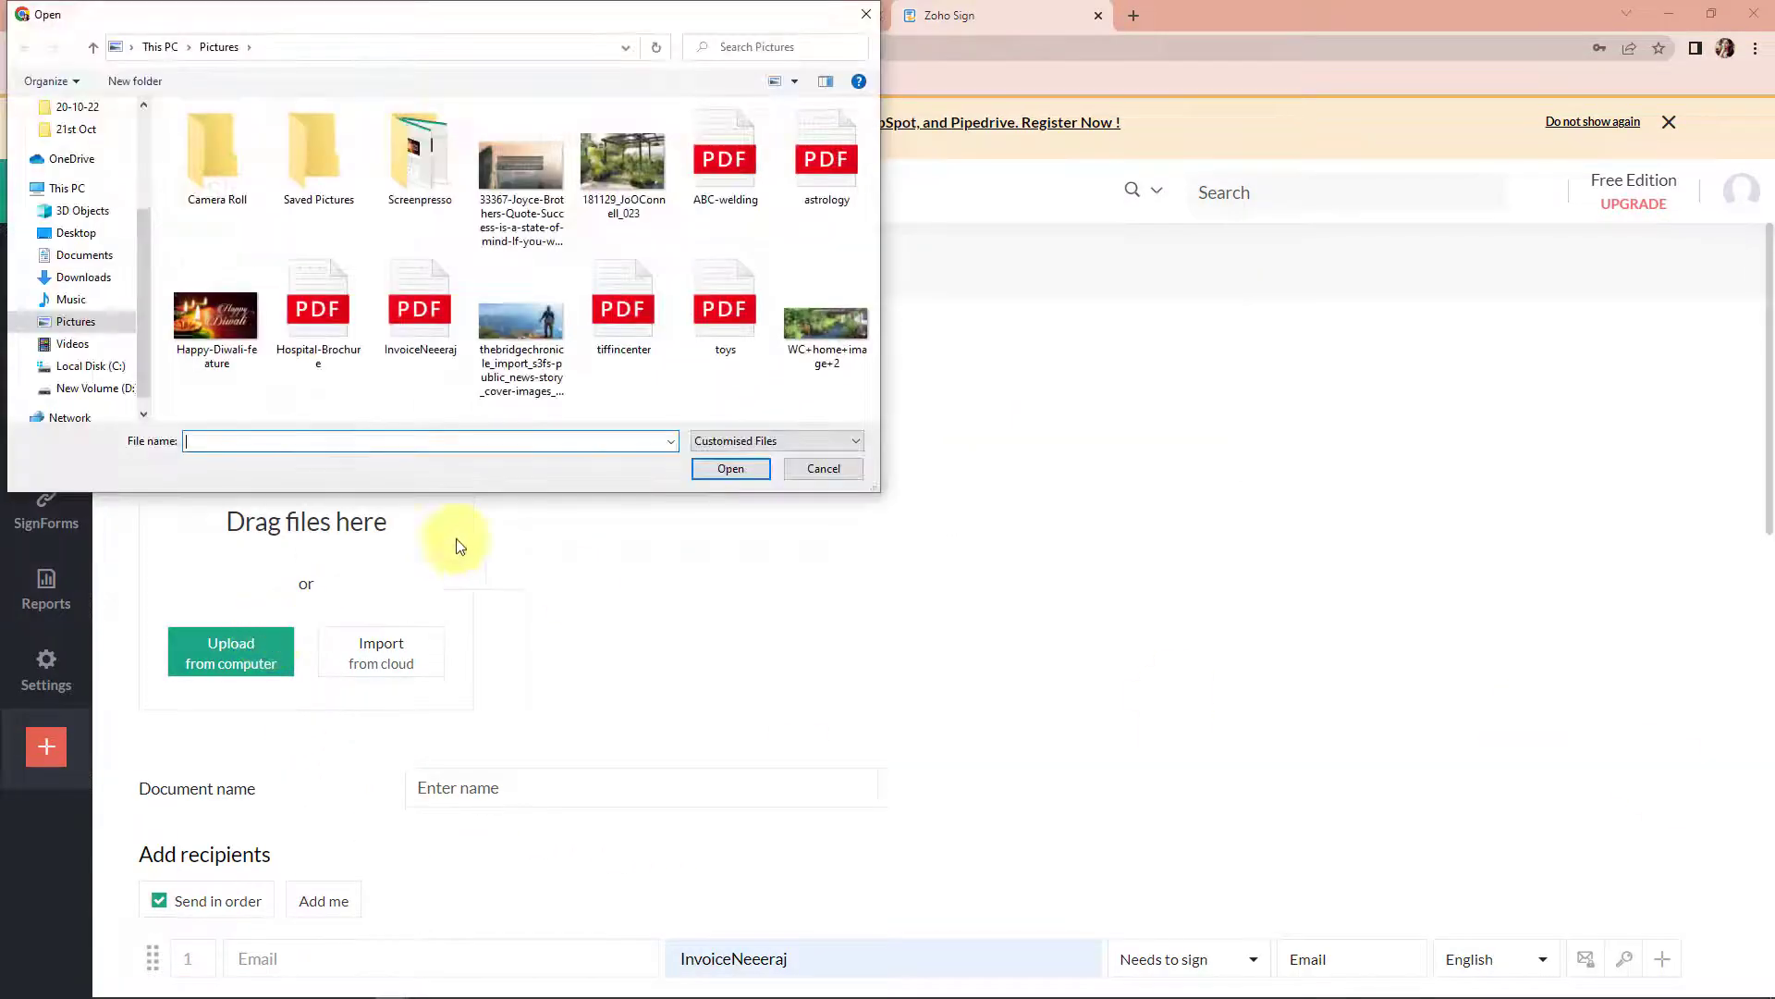
click(418, 307)
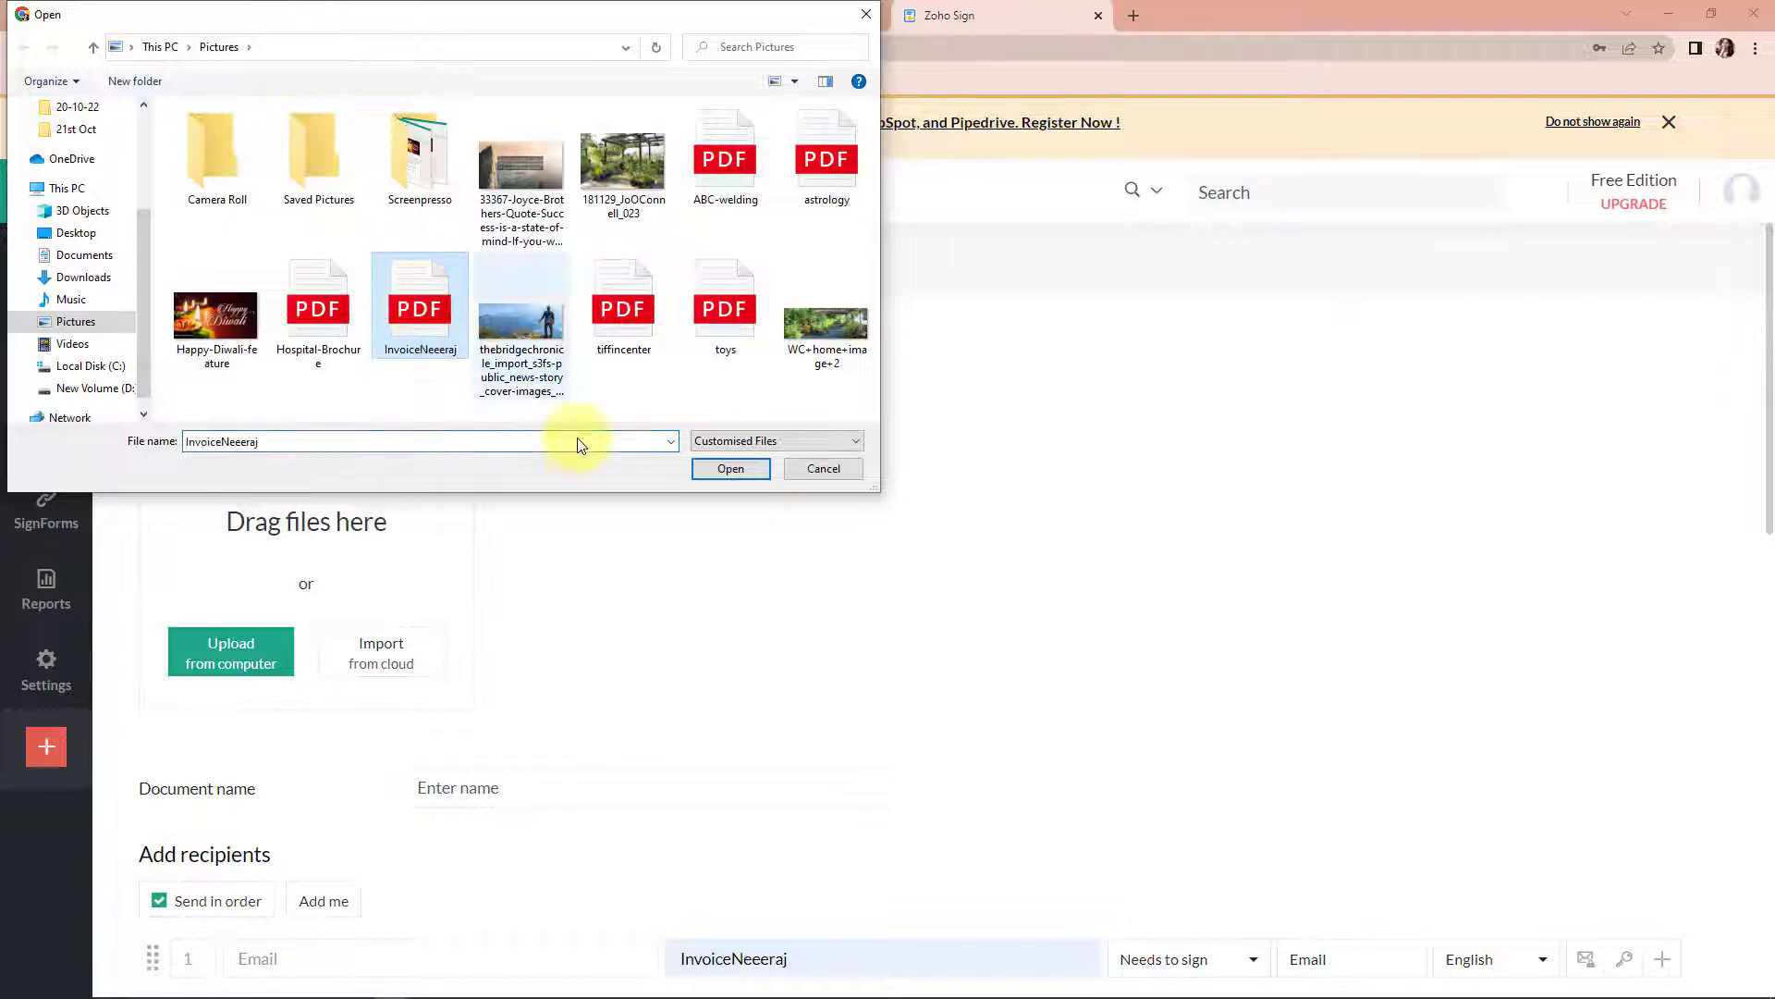
click(727, 468)
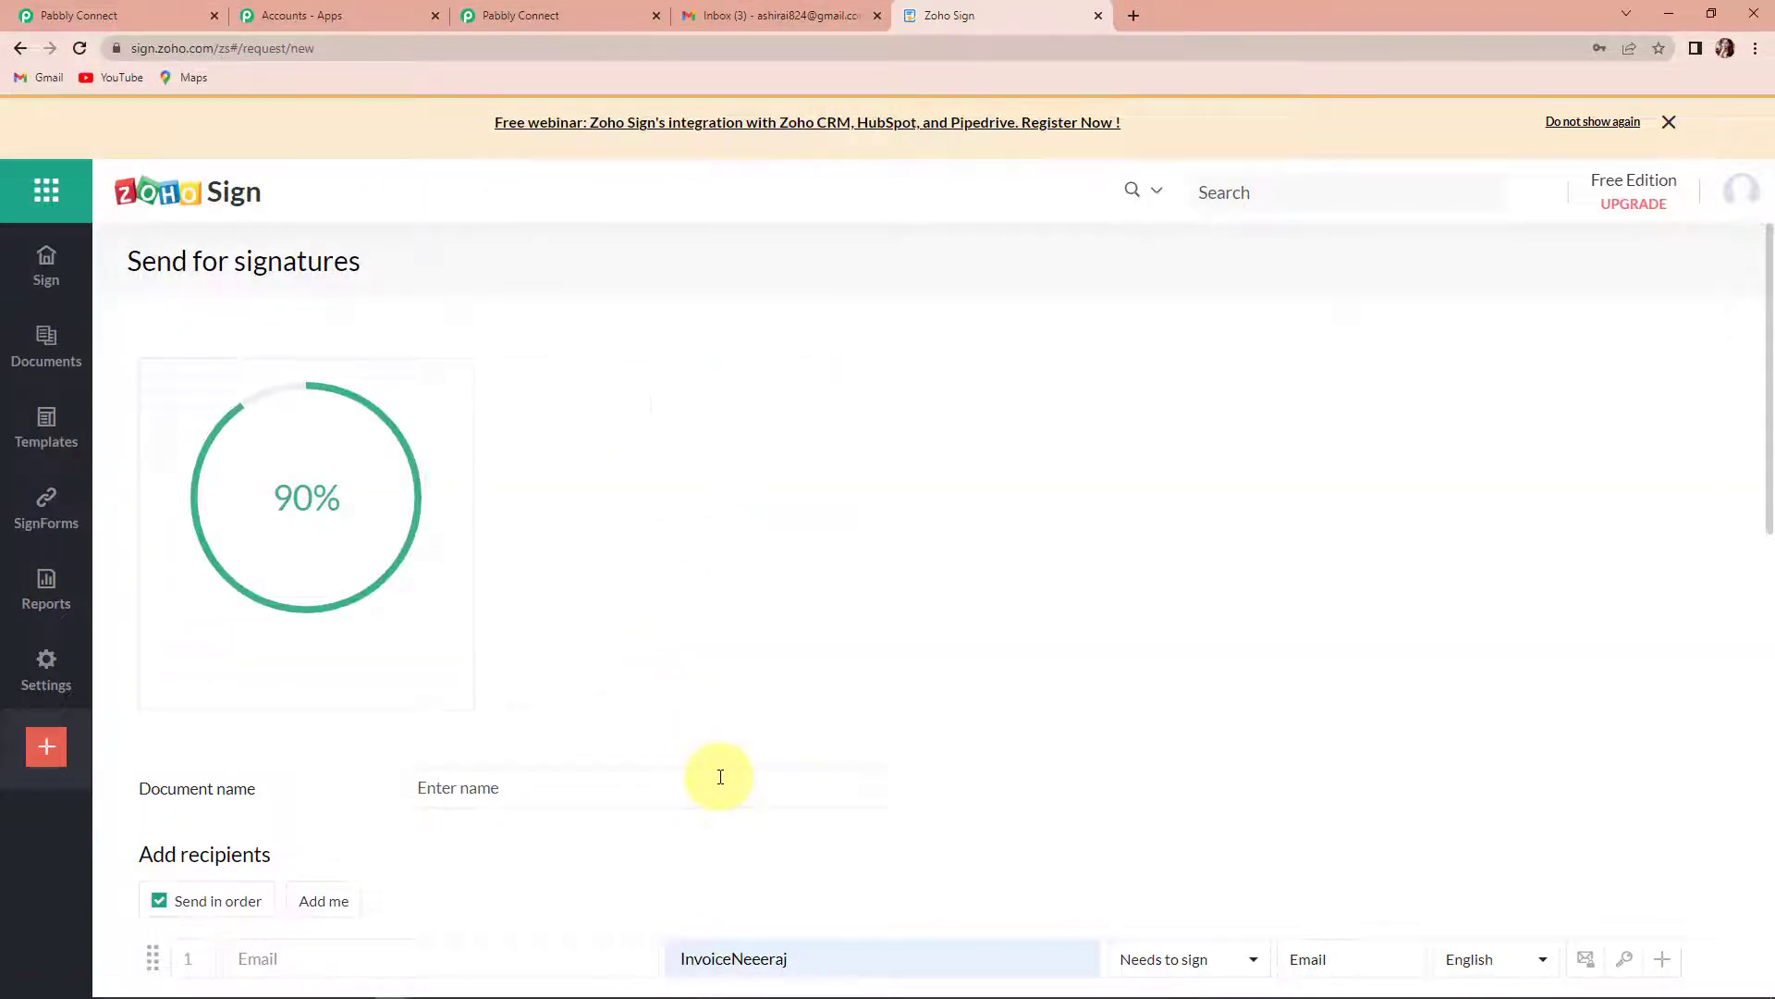
- Fill in the first recipient's email address and choose the matching suggested contact
scroll(720, 778, down, 4)
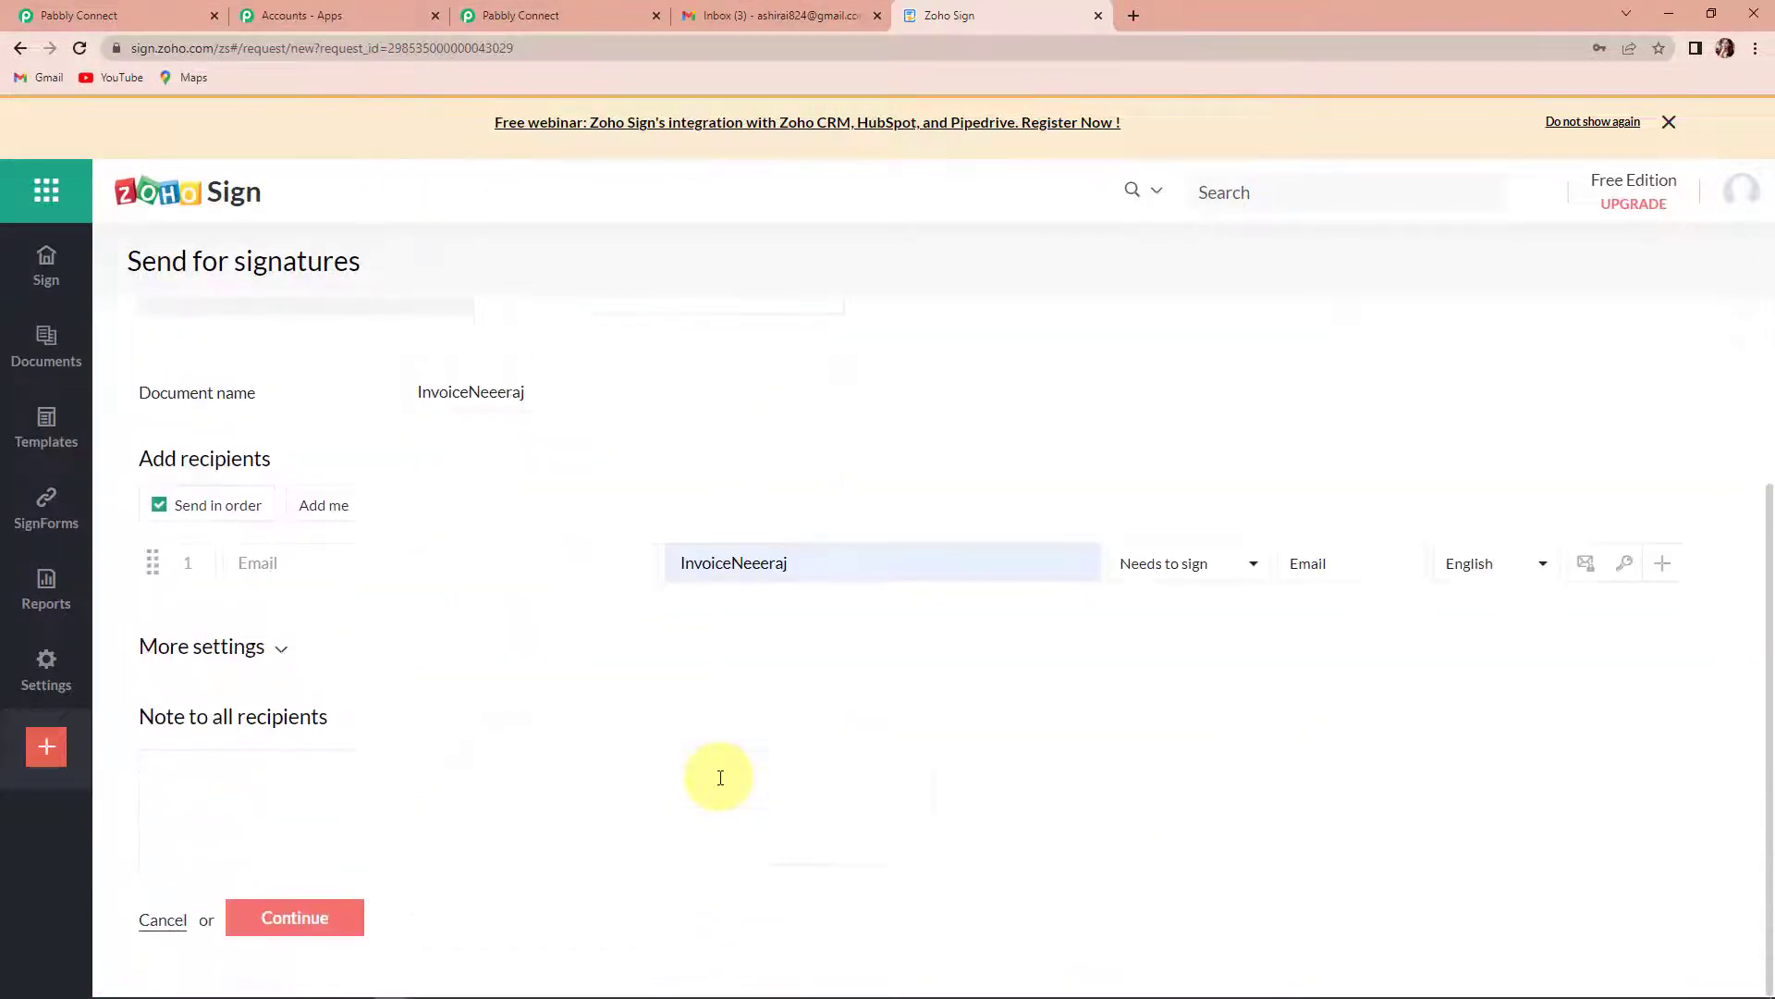
click(379, 561)
text(ash)
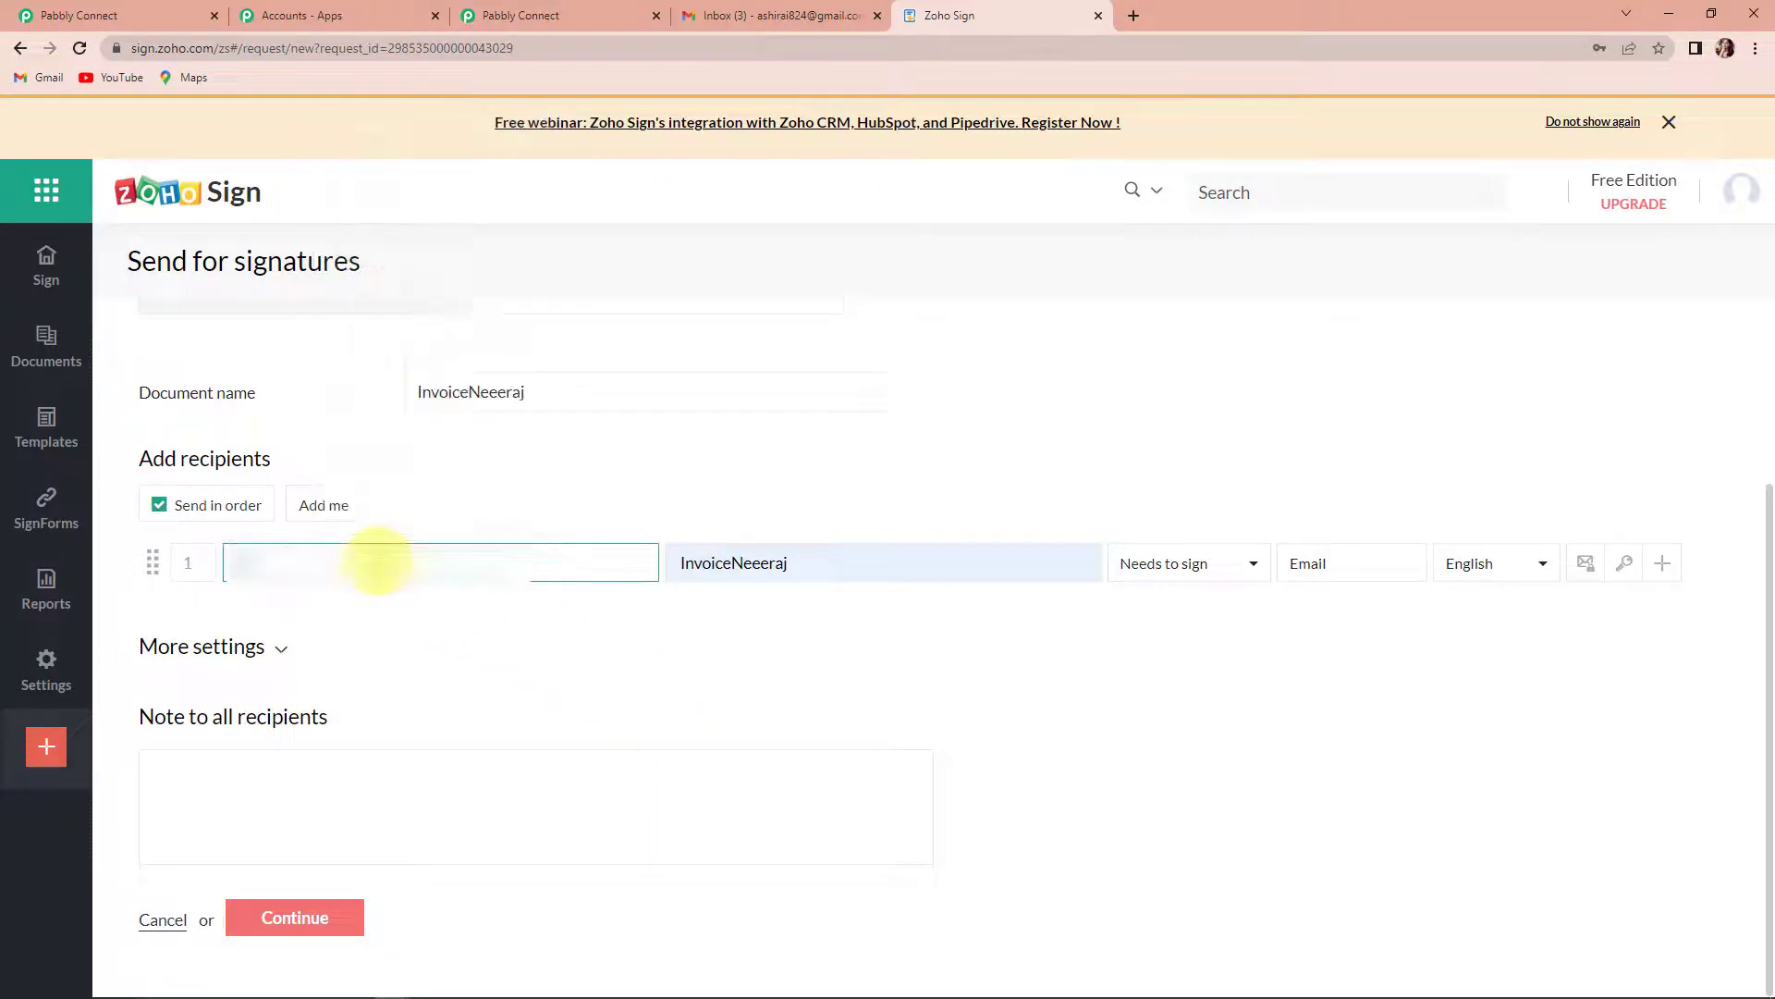
click(389, 673)
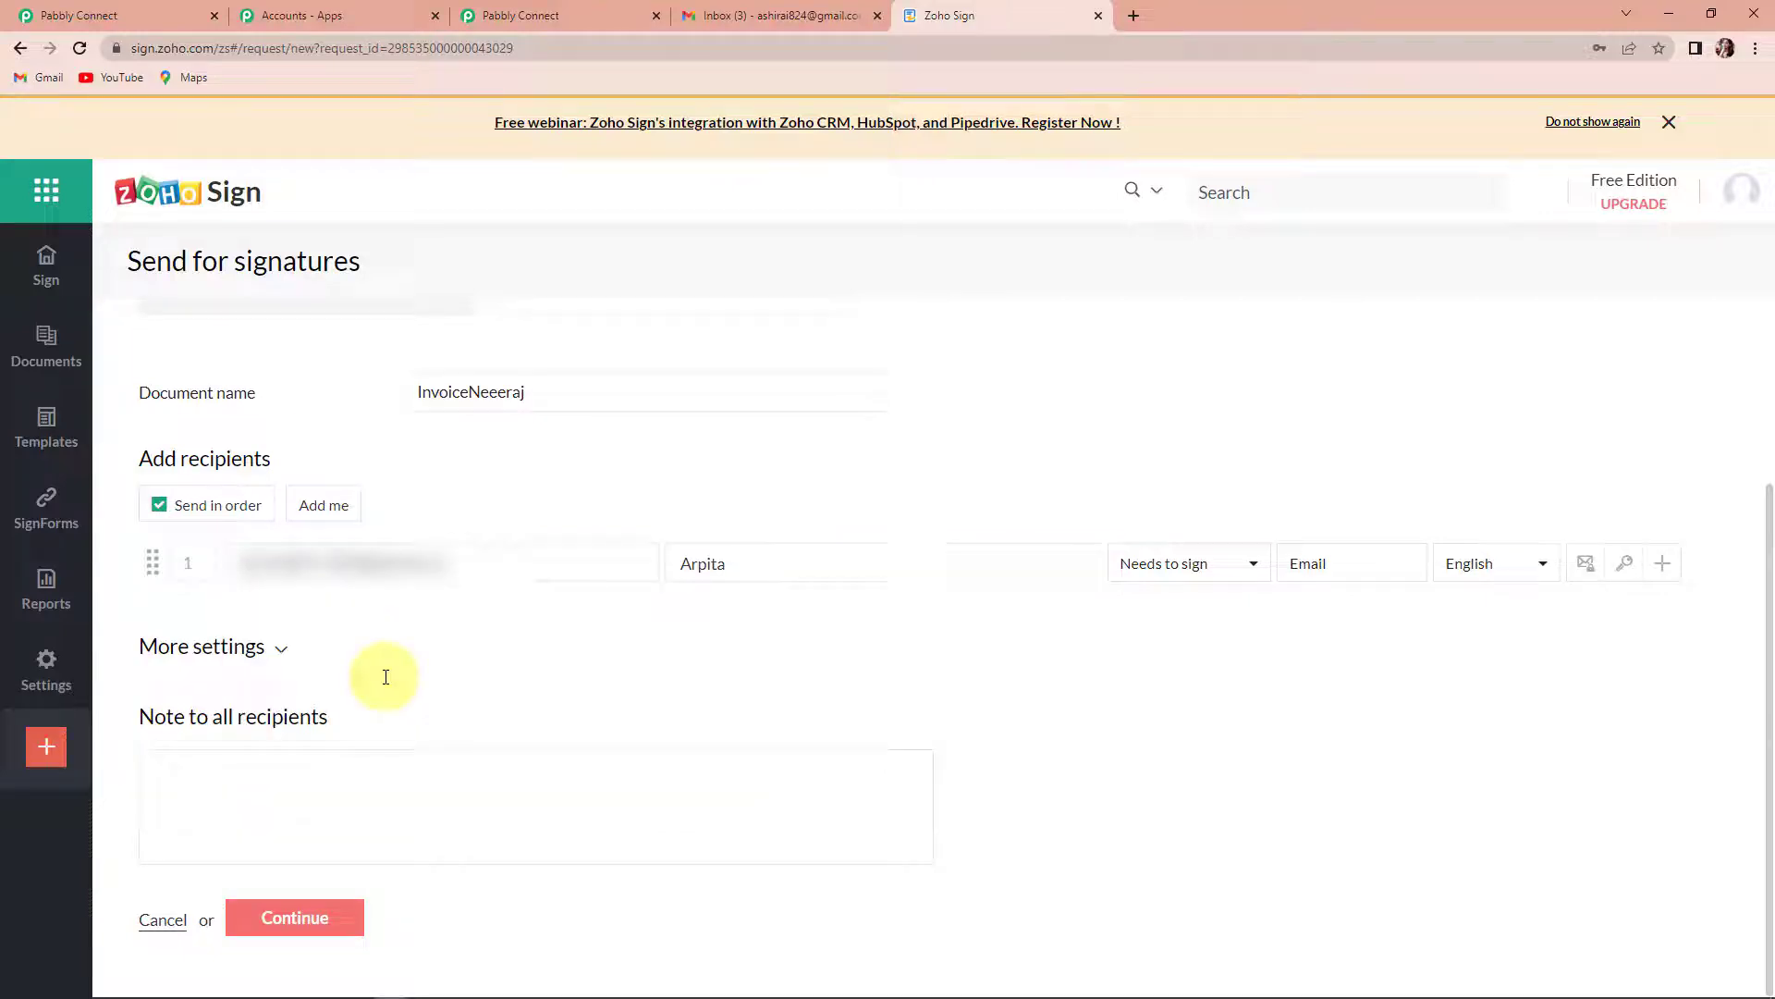
click(1246, 572)
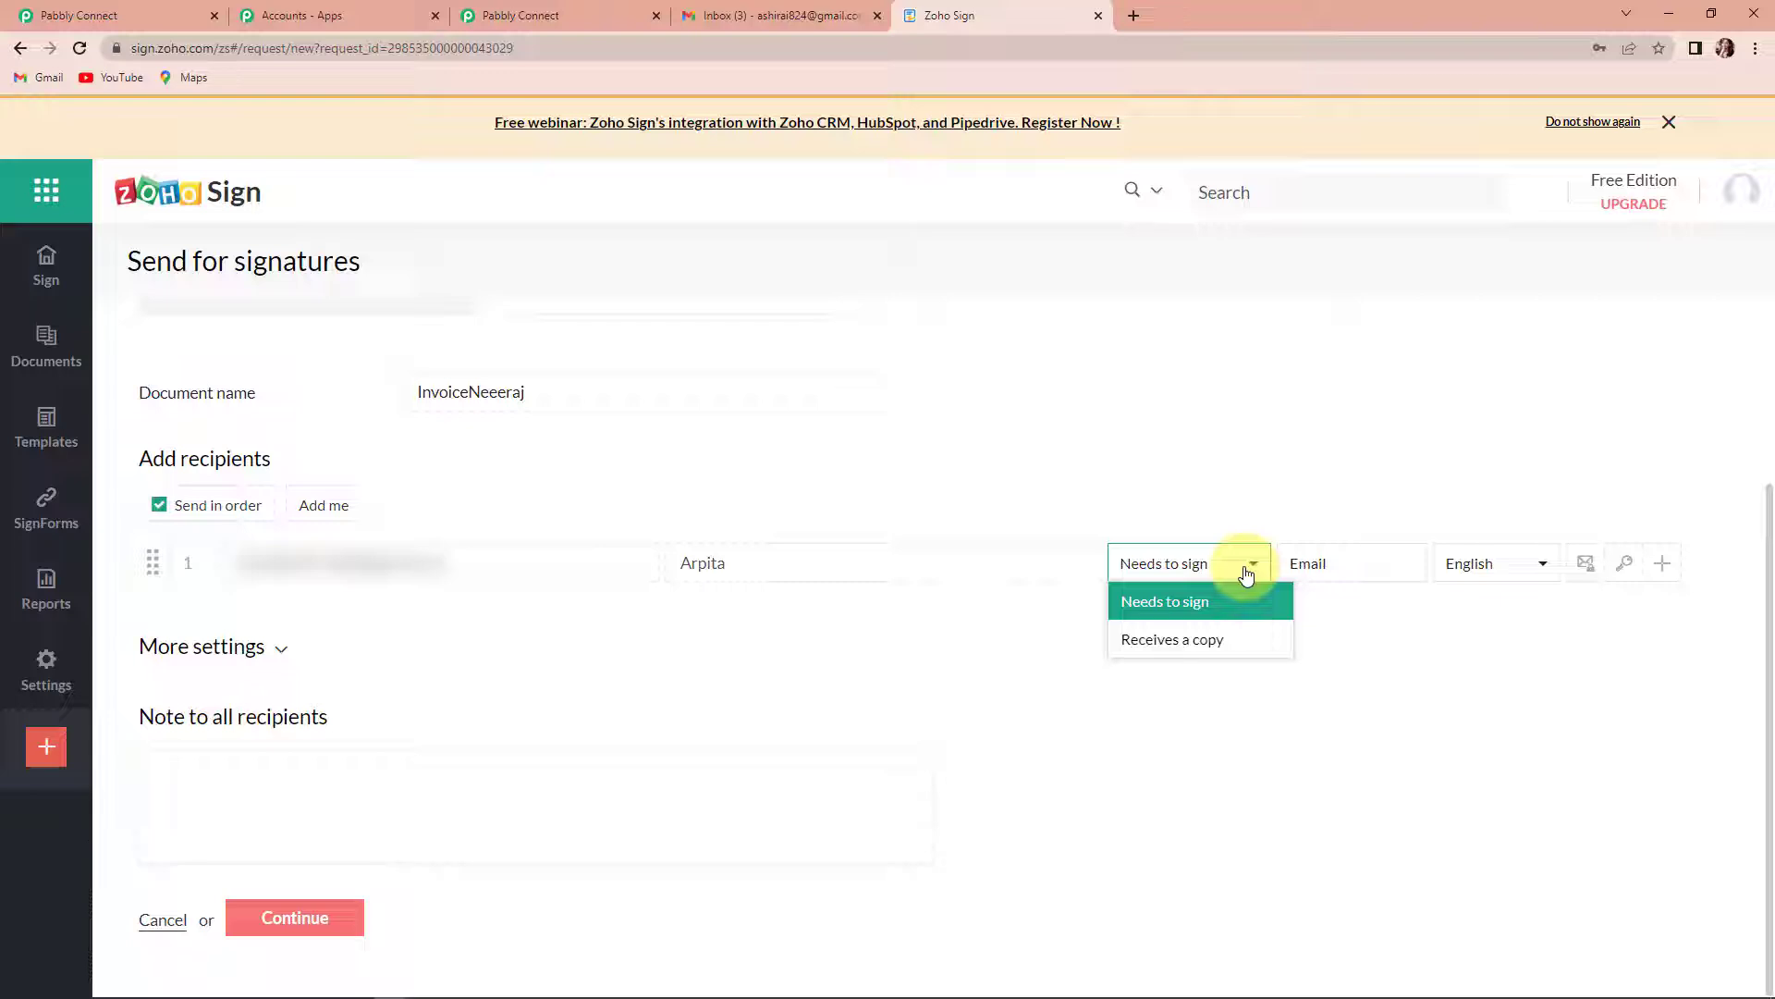
click(1313, 821)
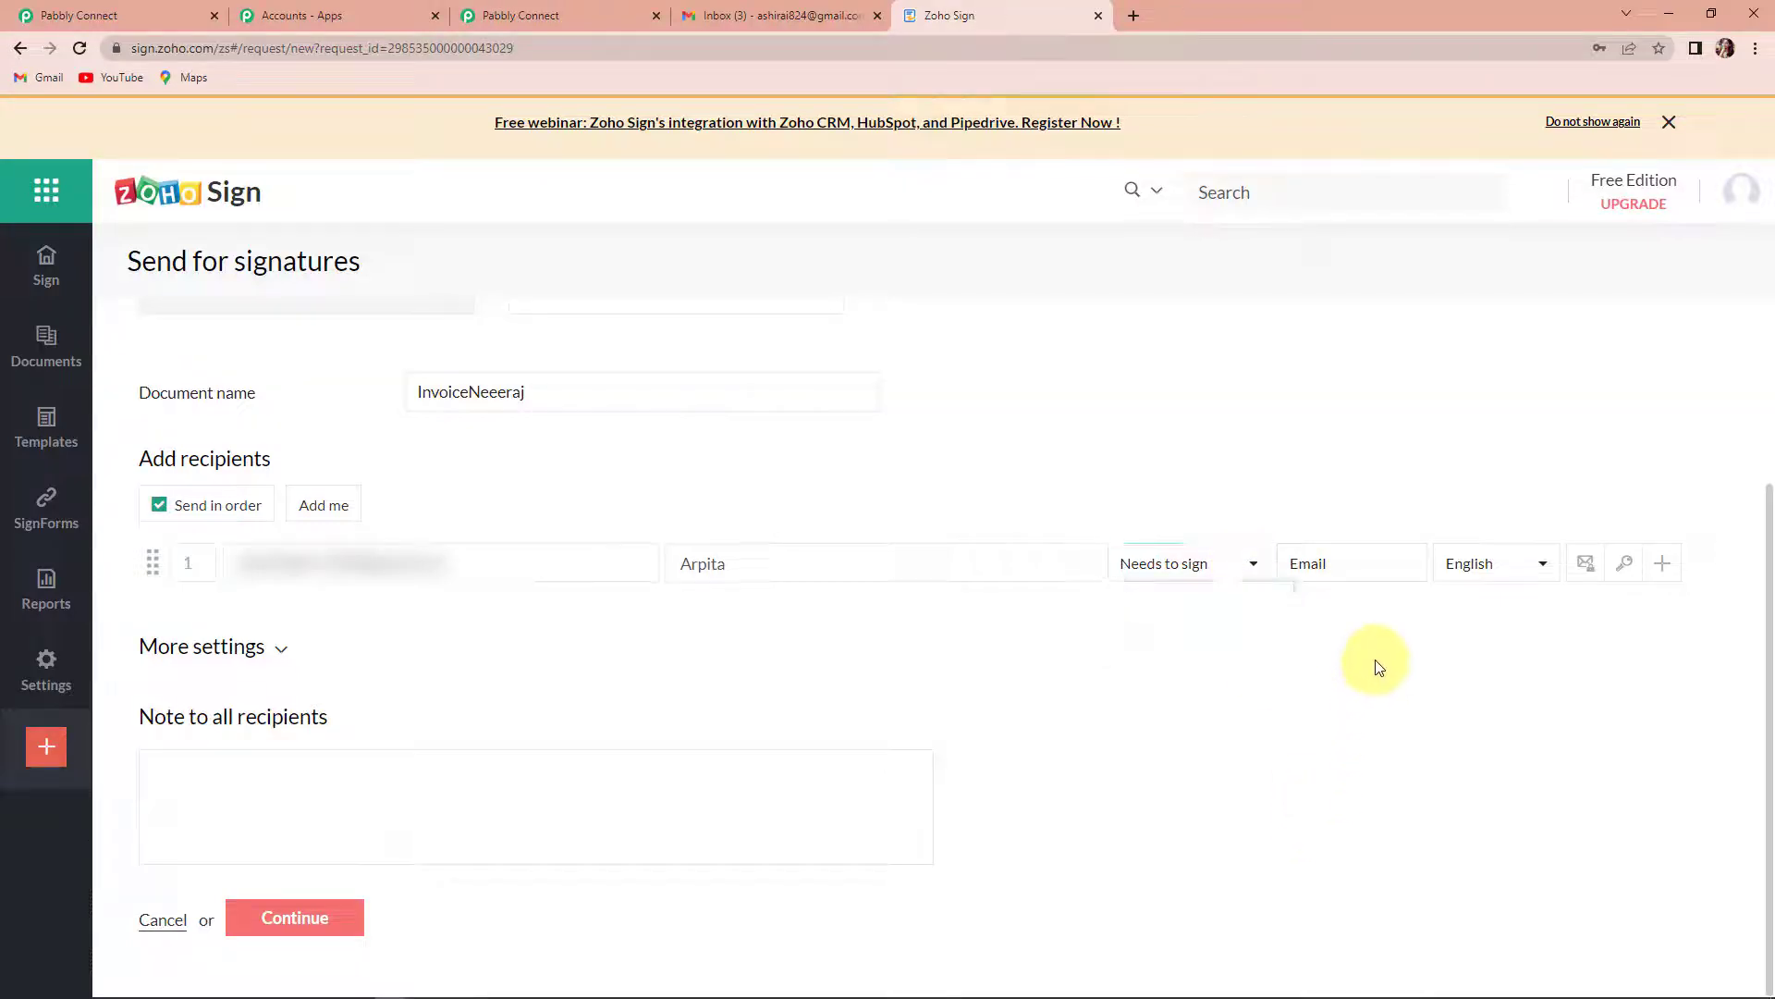
click(1352, 578)
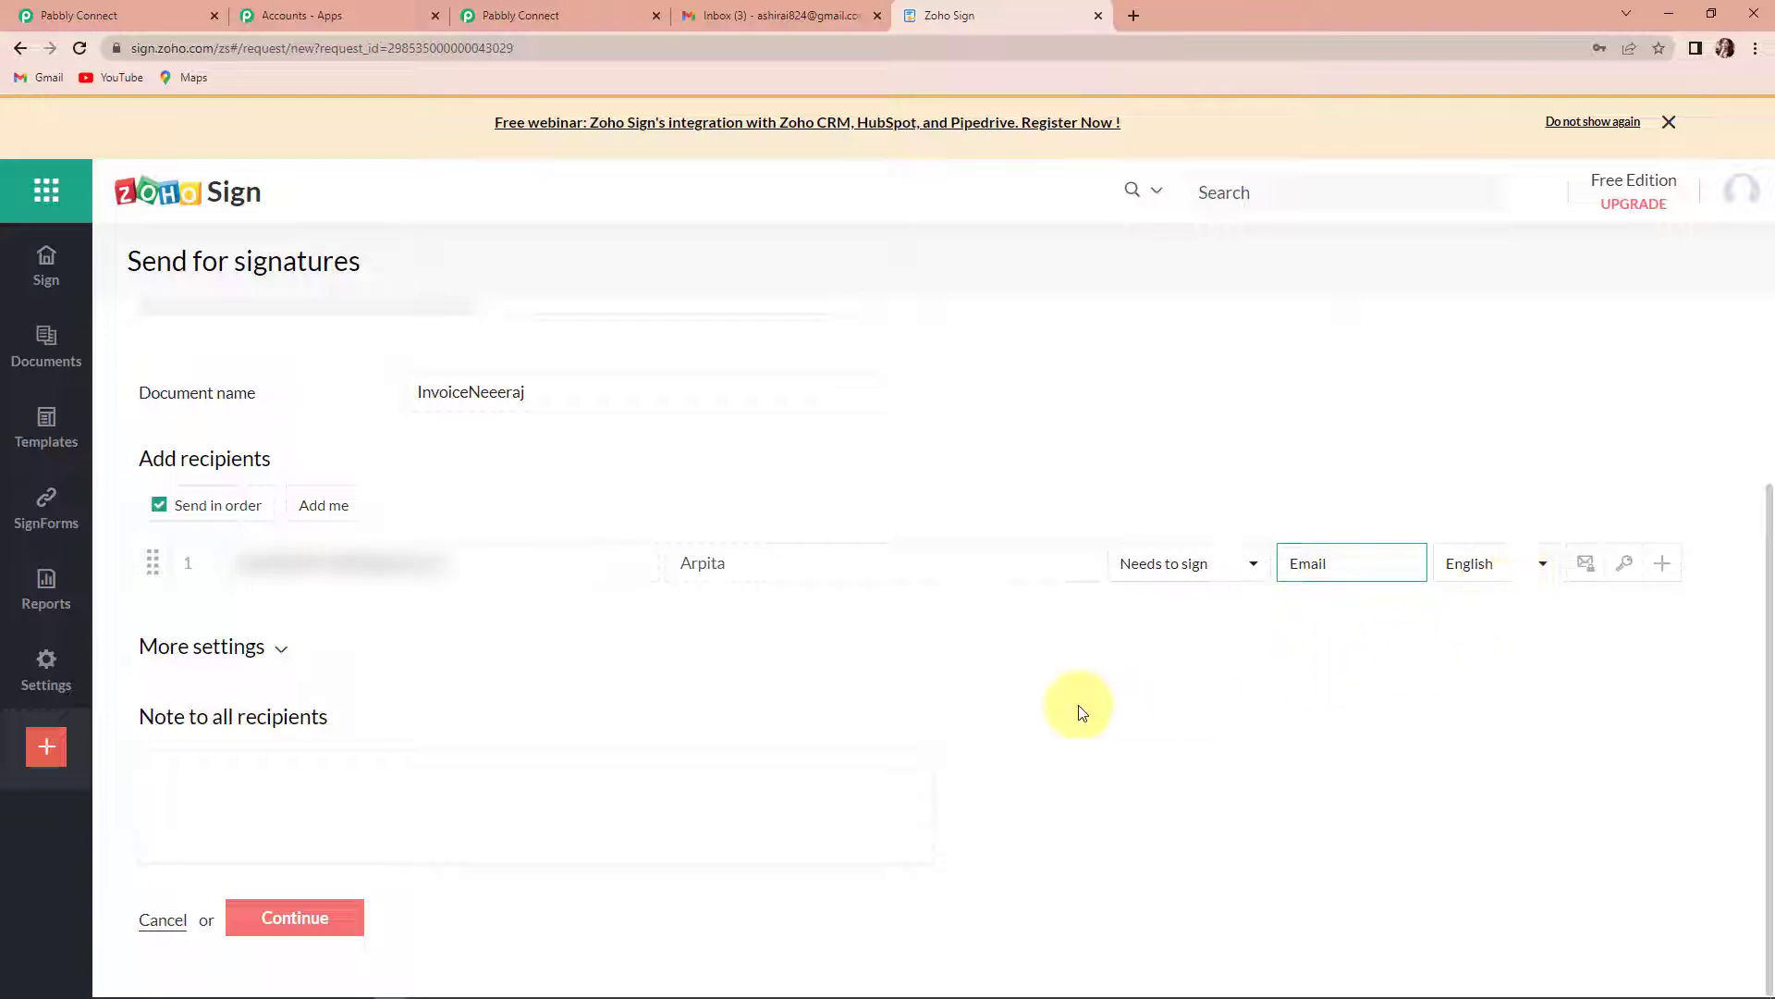
- Expand the additional settings of the signature request and set the days to complete to 1
click(262, 647)
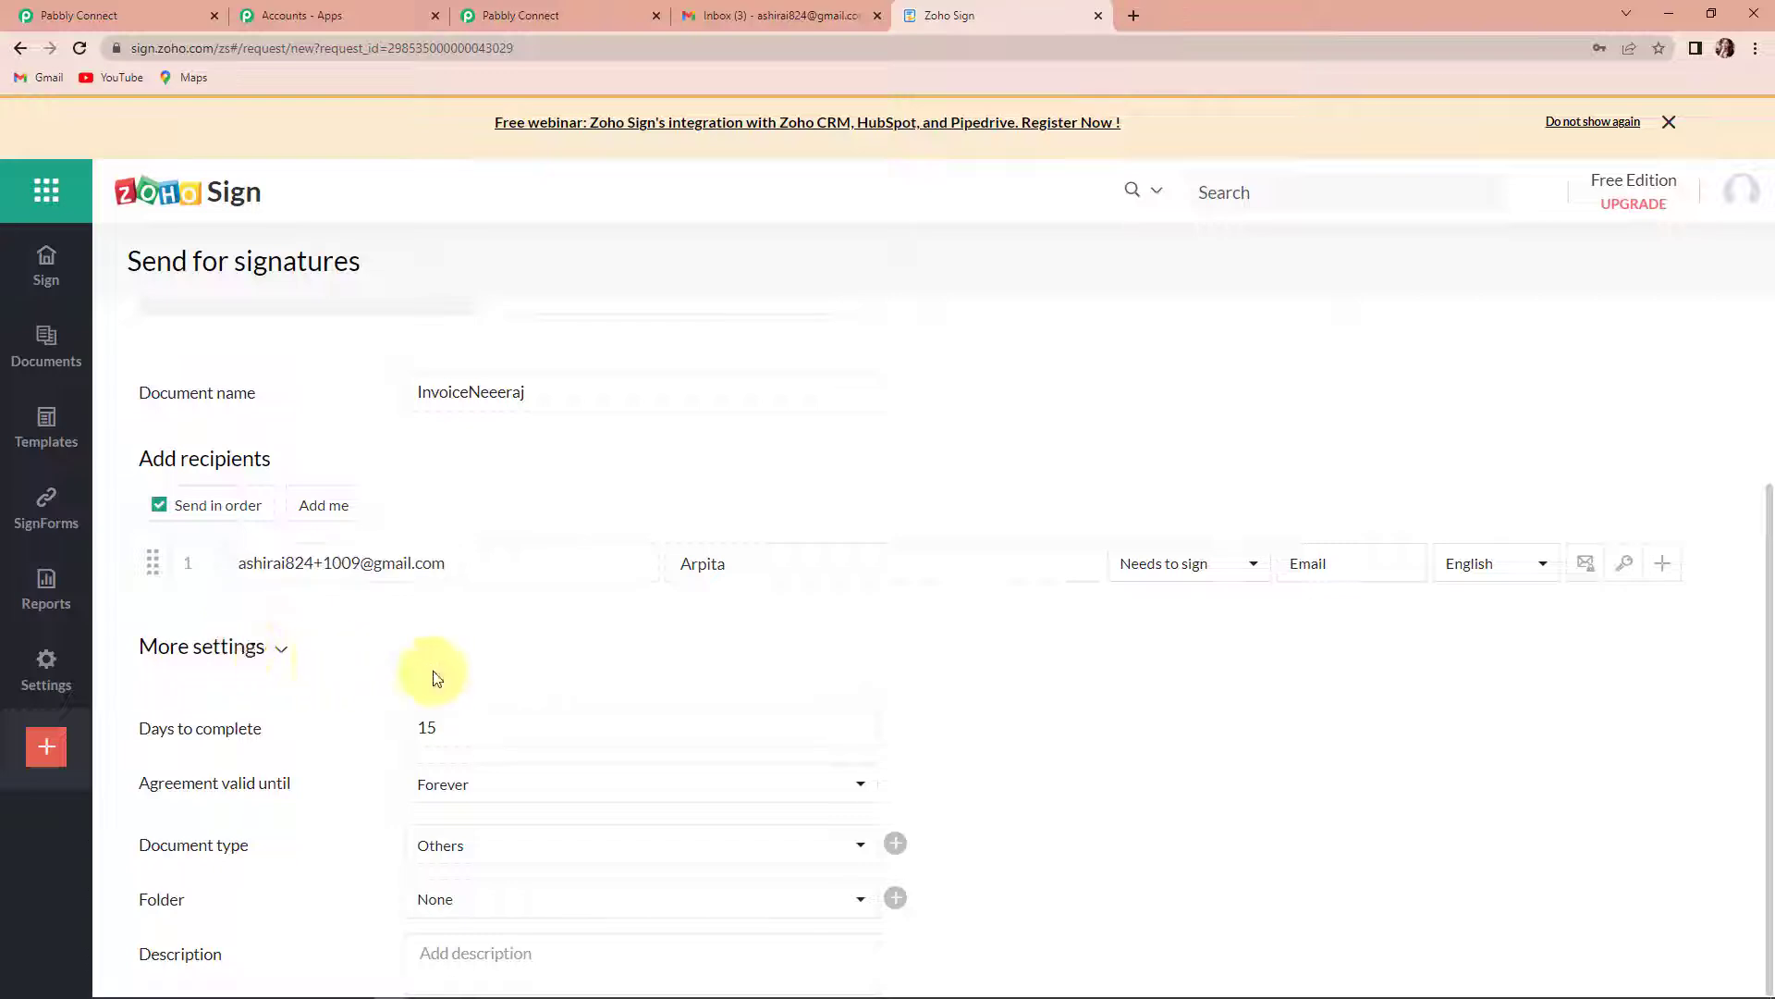
scroll(437, 678, down, 2)
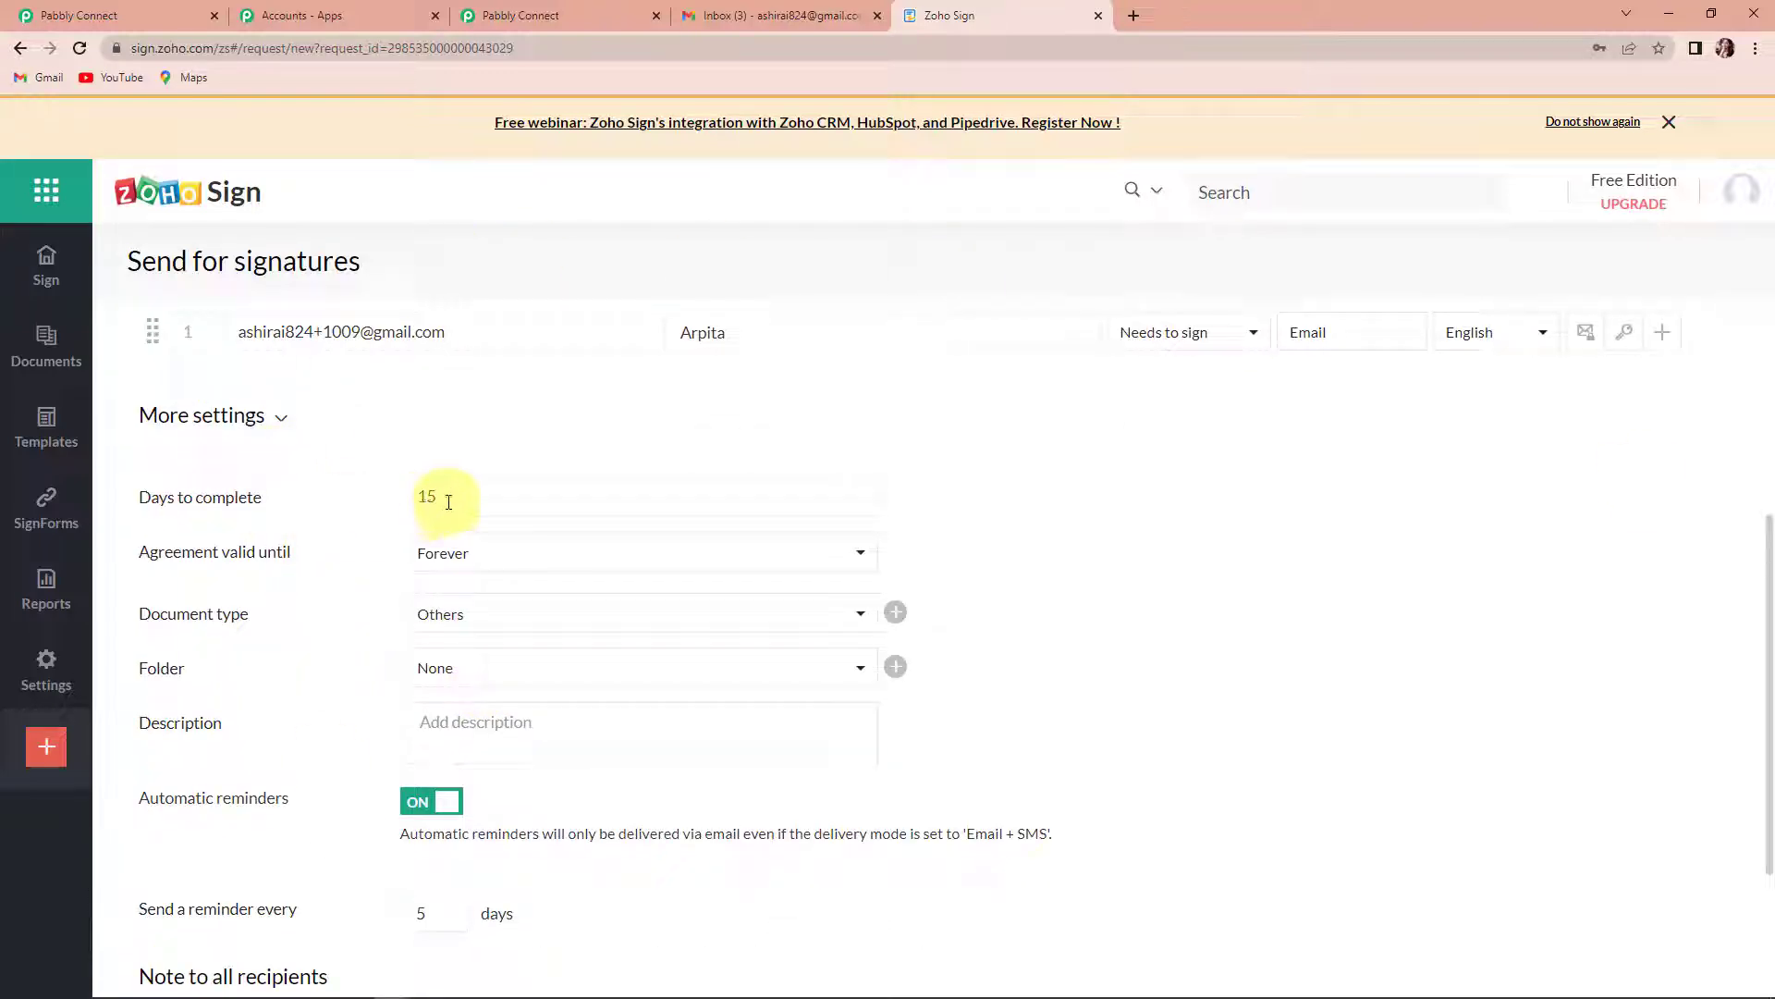
drag(446, 504, 385, 506)
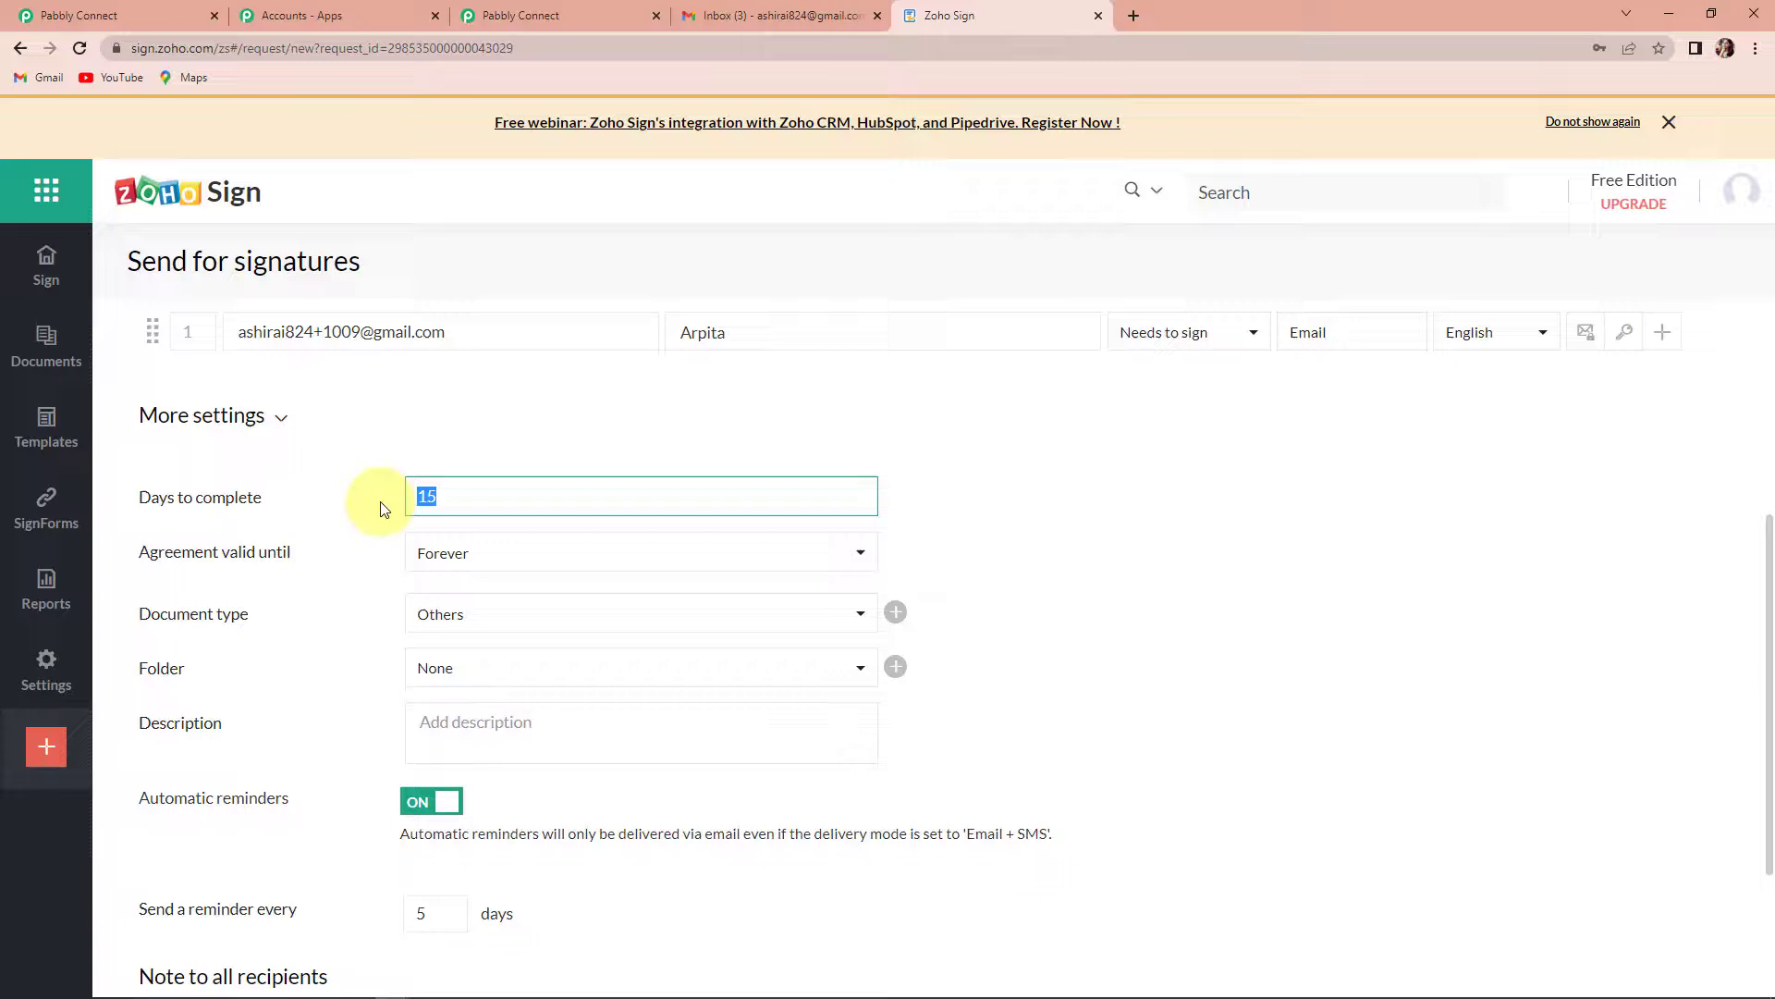
text(1)
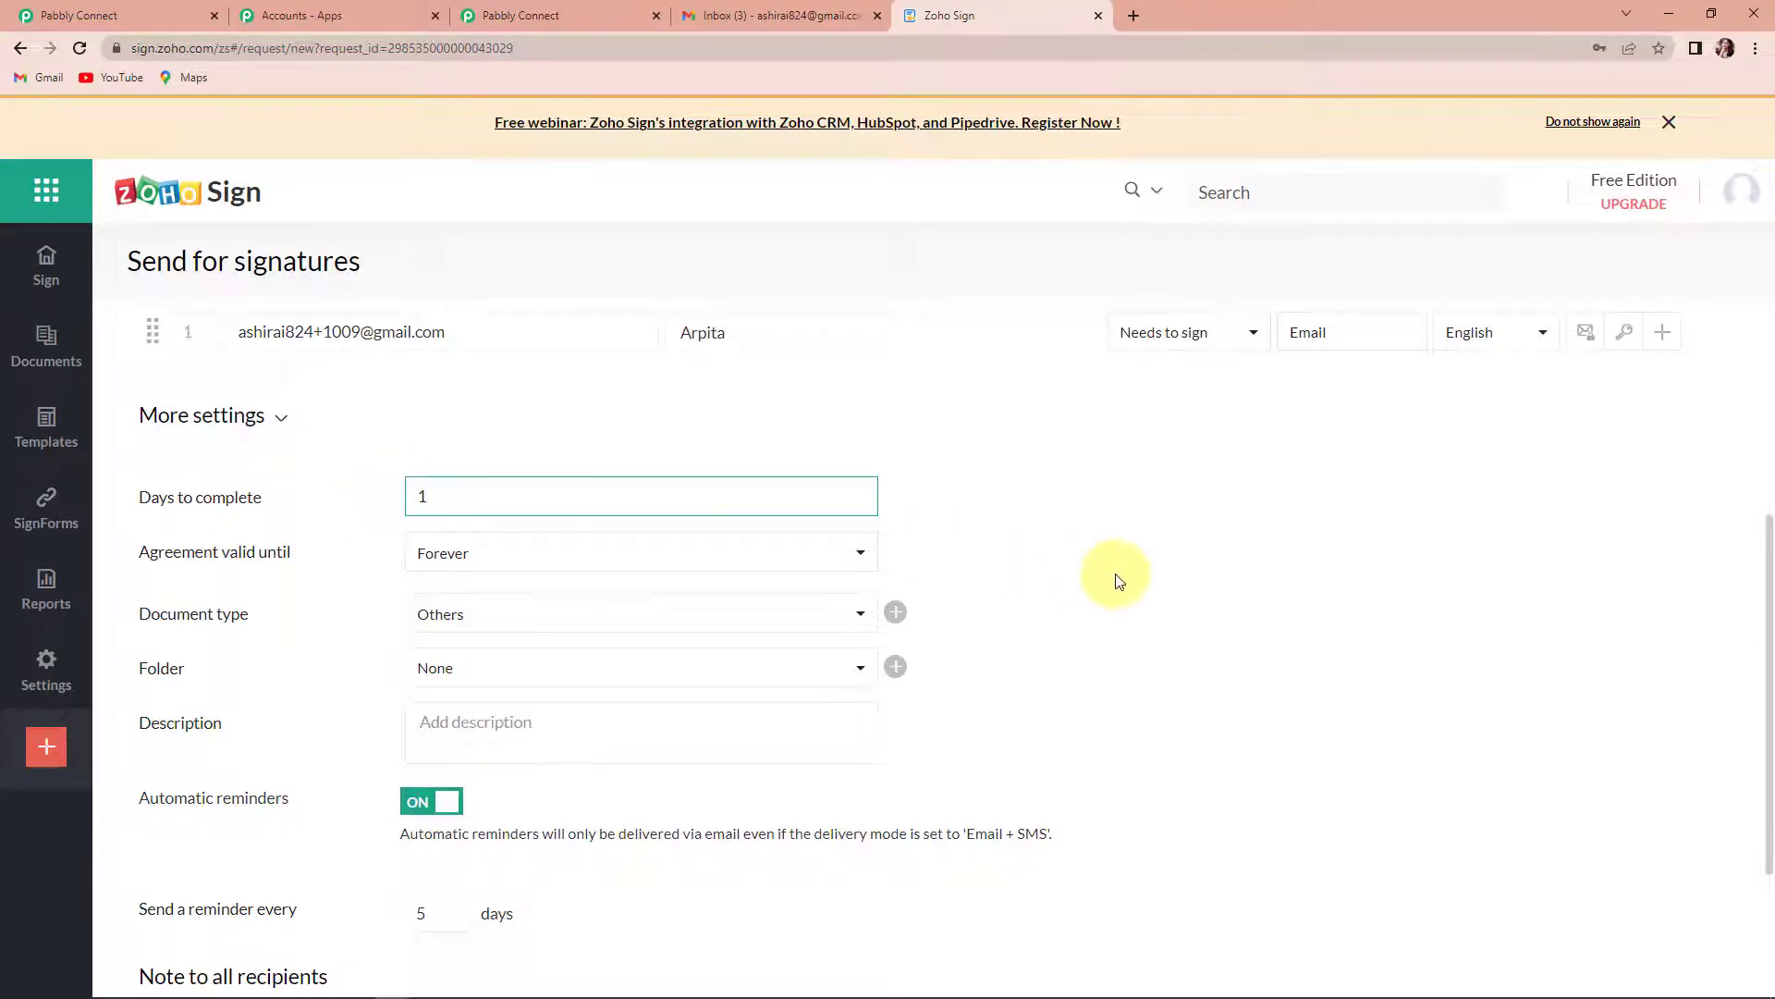
click(1116, 580)
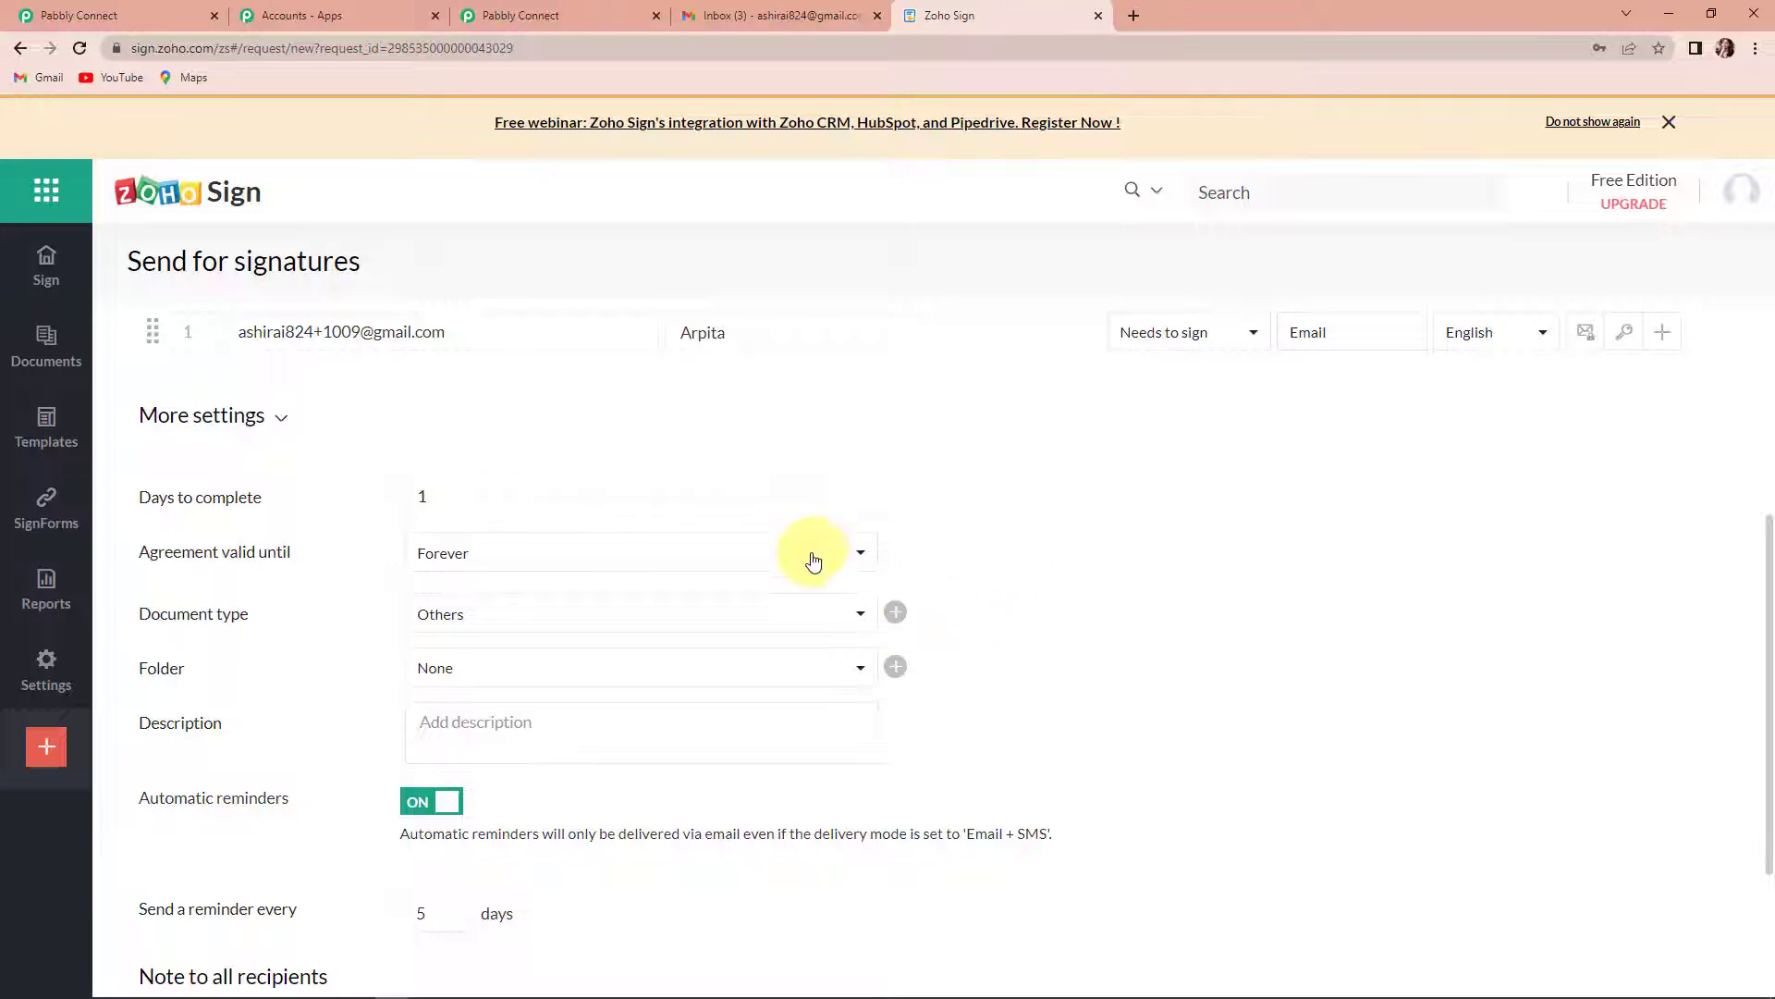
- Set the agreement's validity to end on Nov 21, 2022 instead of lasting forever
click(802, 560)
click(596, 628)
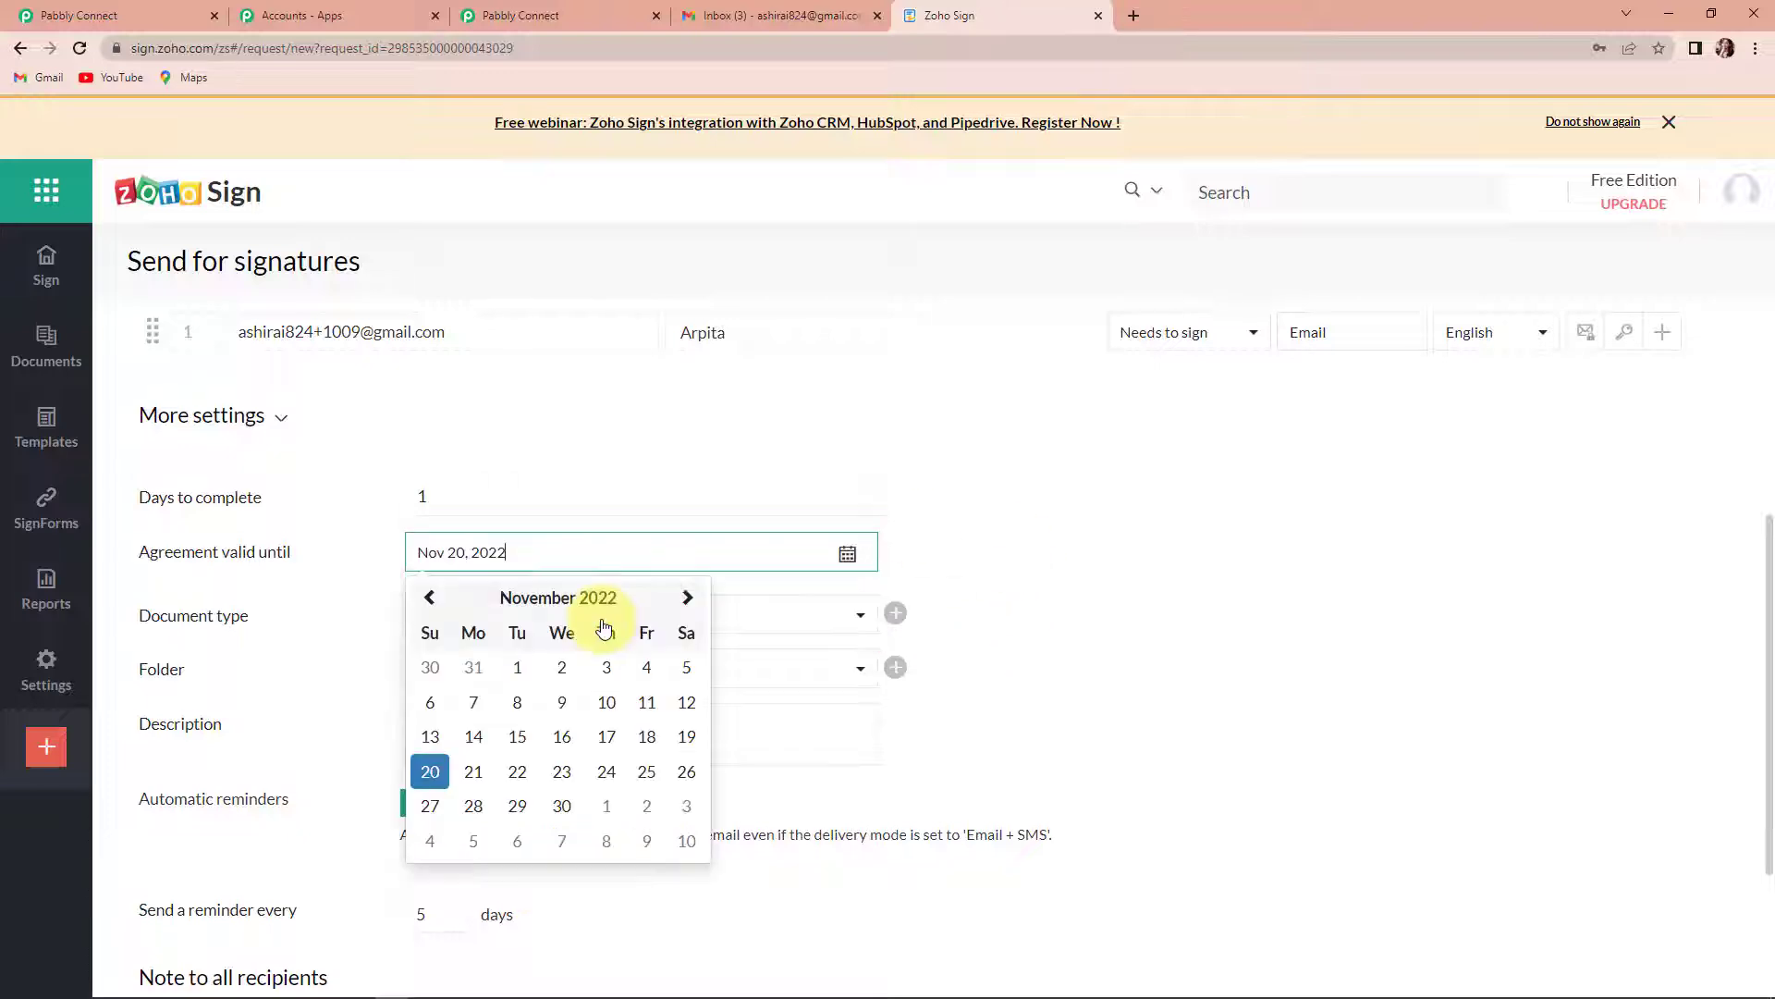
click(472, 780)
- Set the automatic reminder to be sent every 1 day and continue to the document's field placement
scroll(386, 661, down, 1)
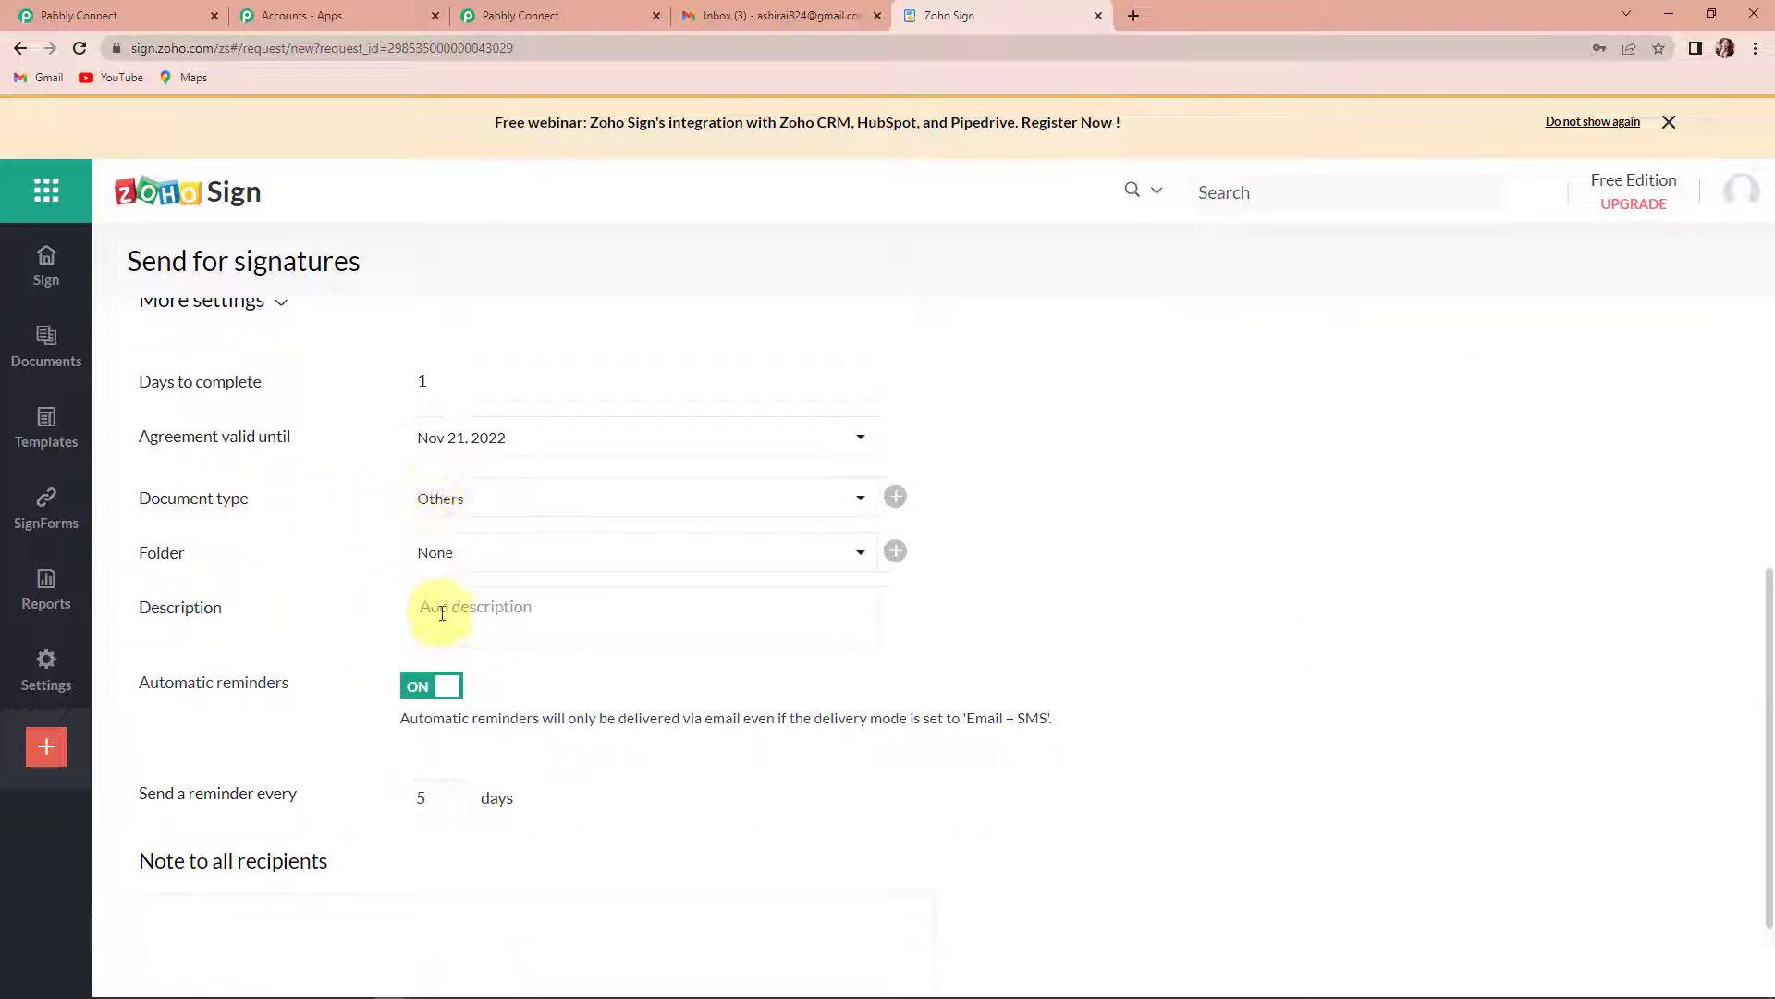
scroll(444, 614, down, 1)
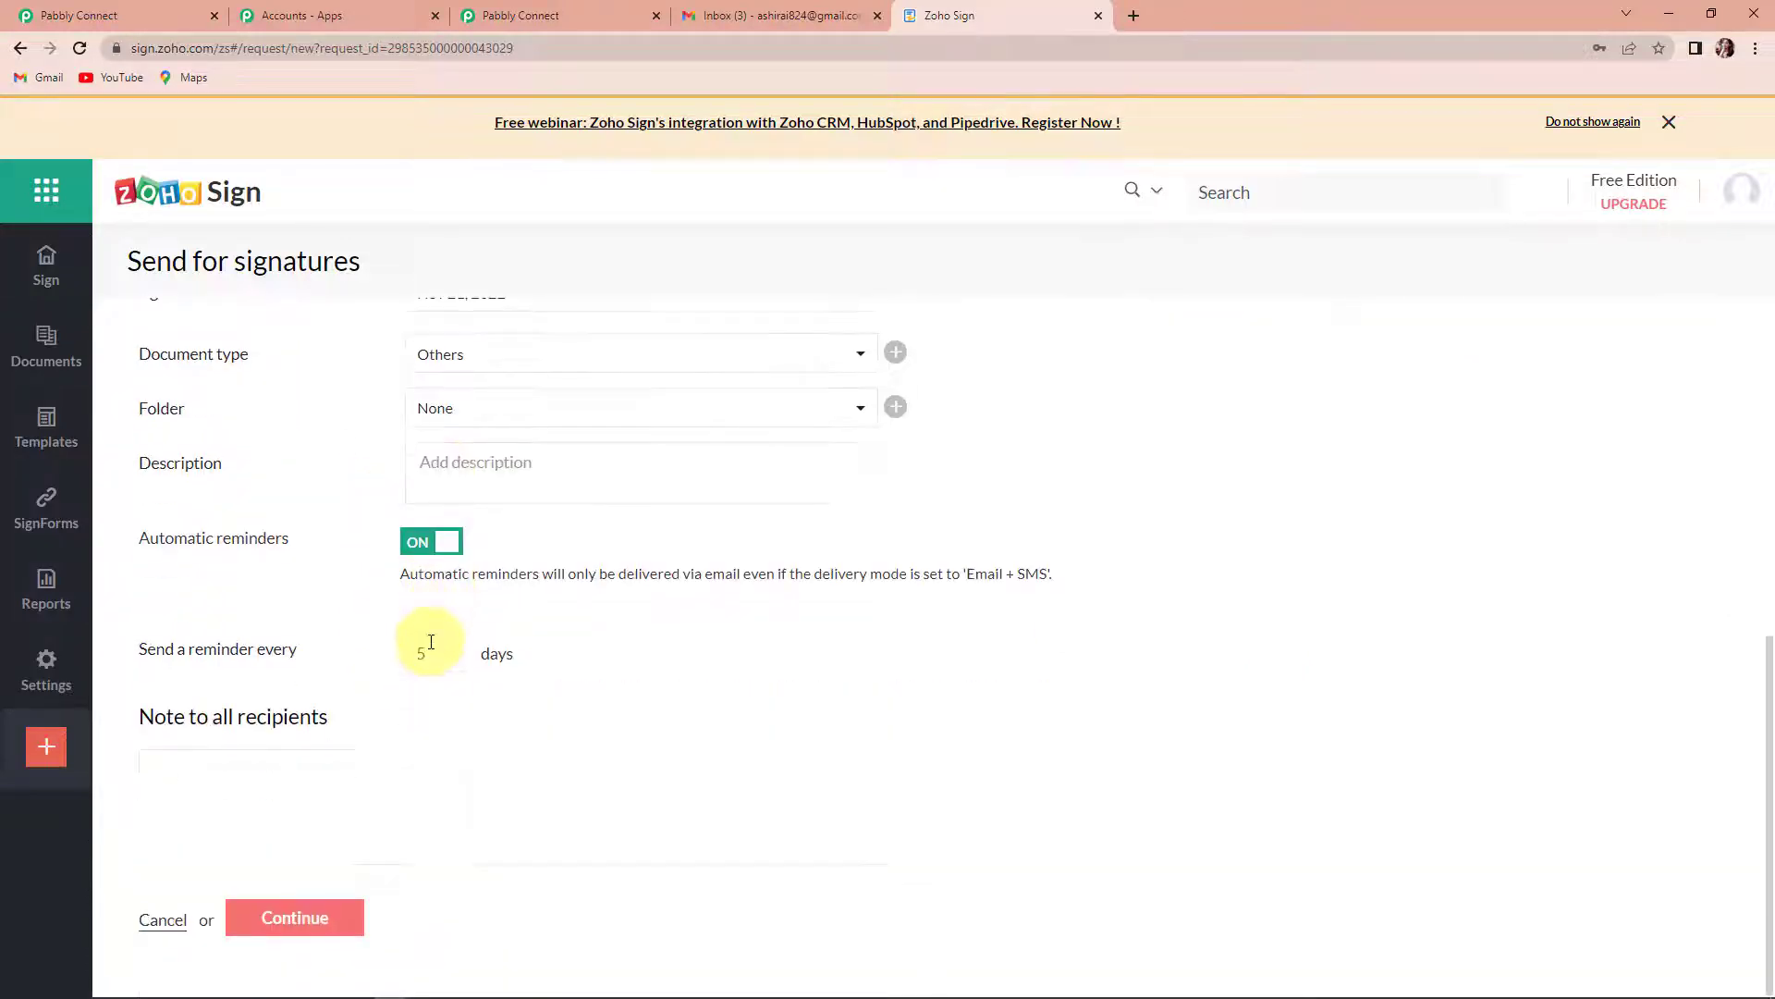
click(424, 654)
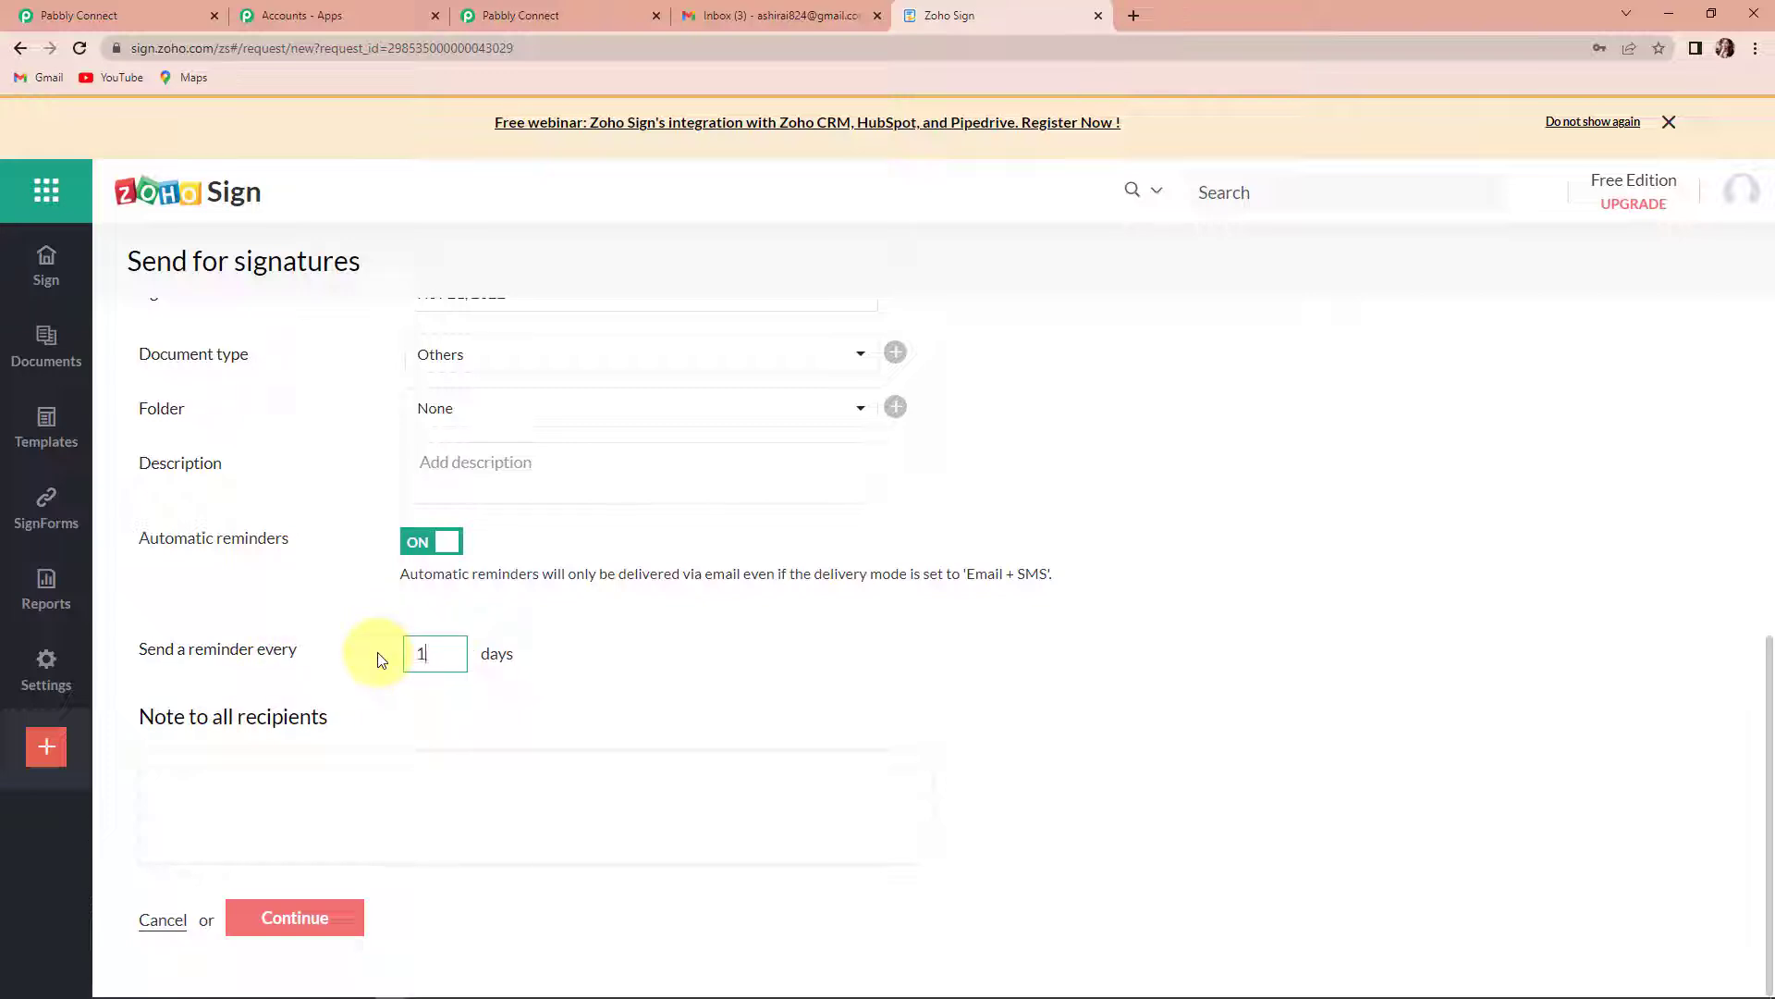
click(519, 751)
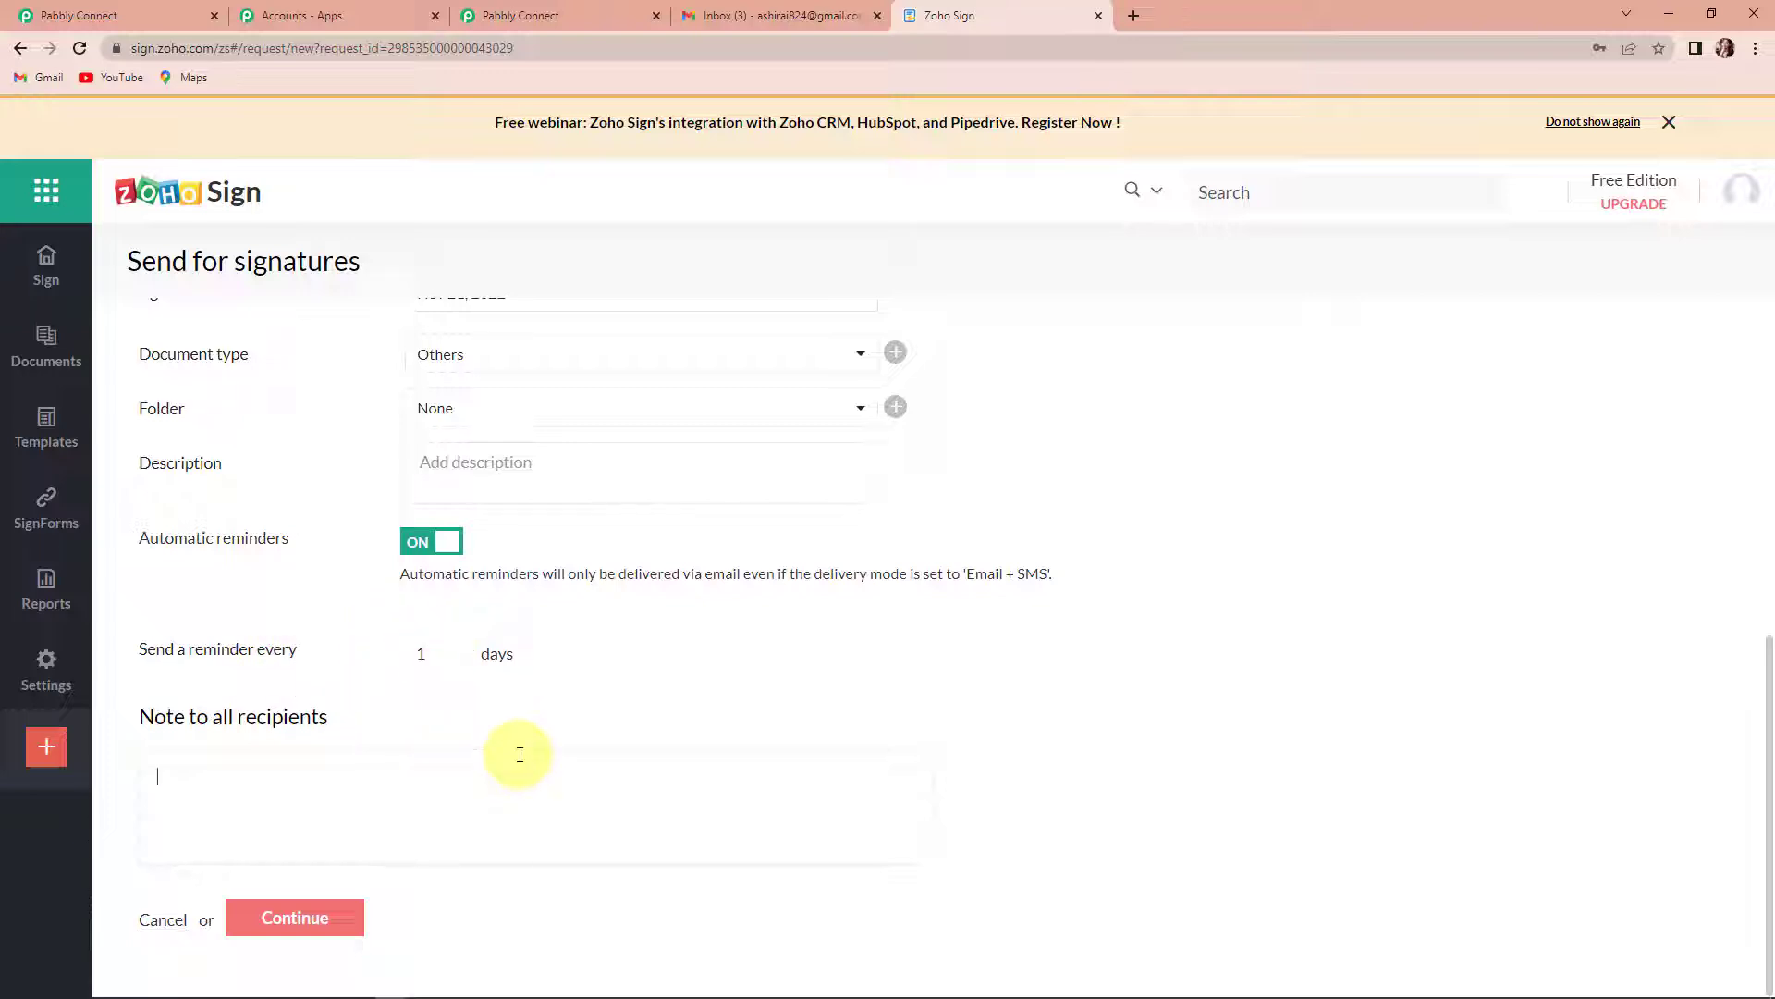
click(295, 918)
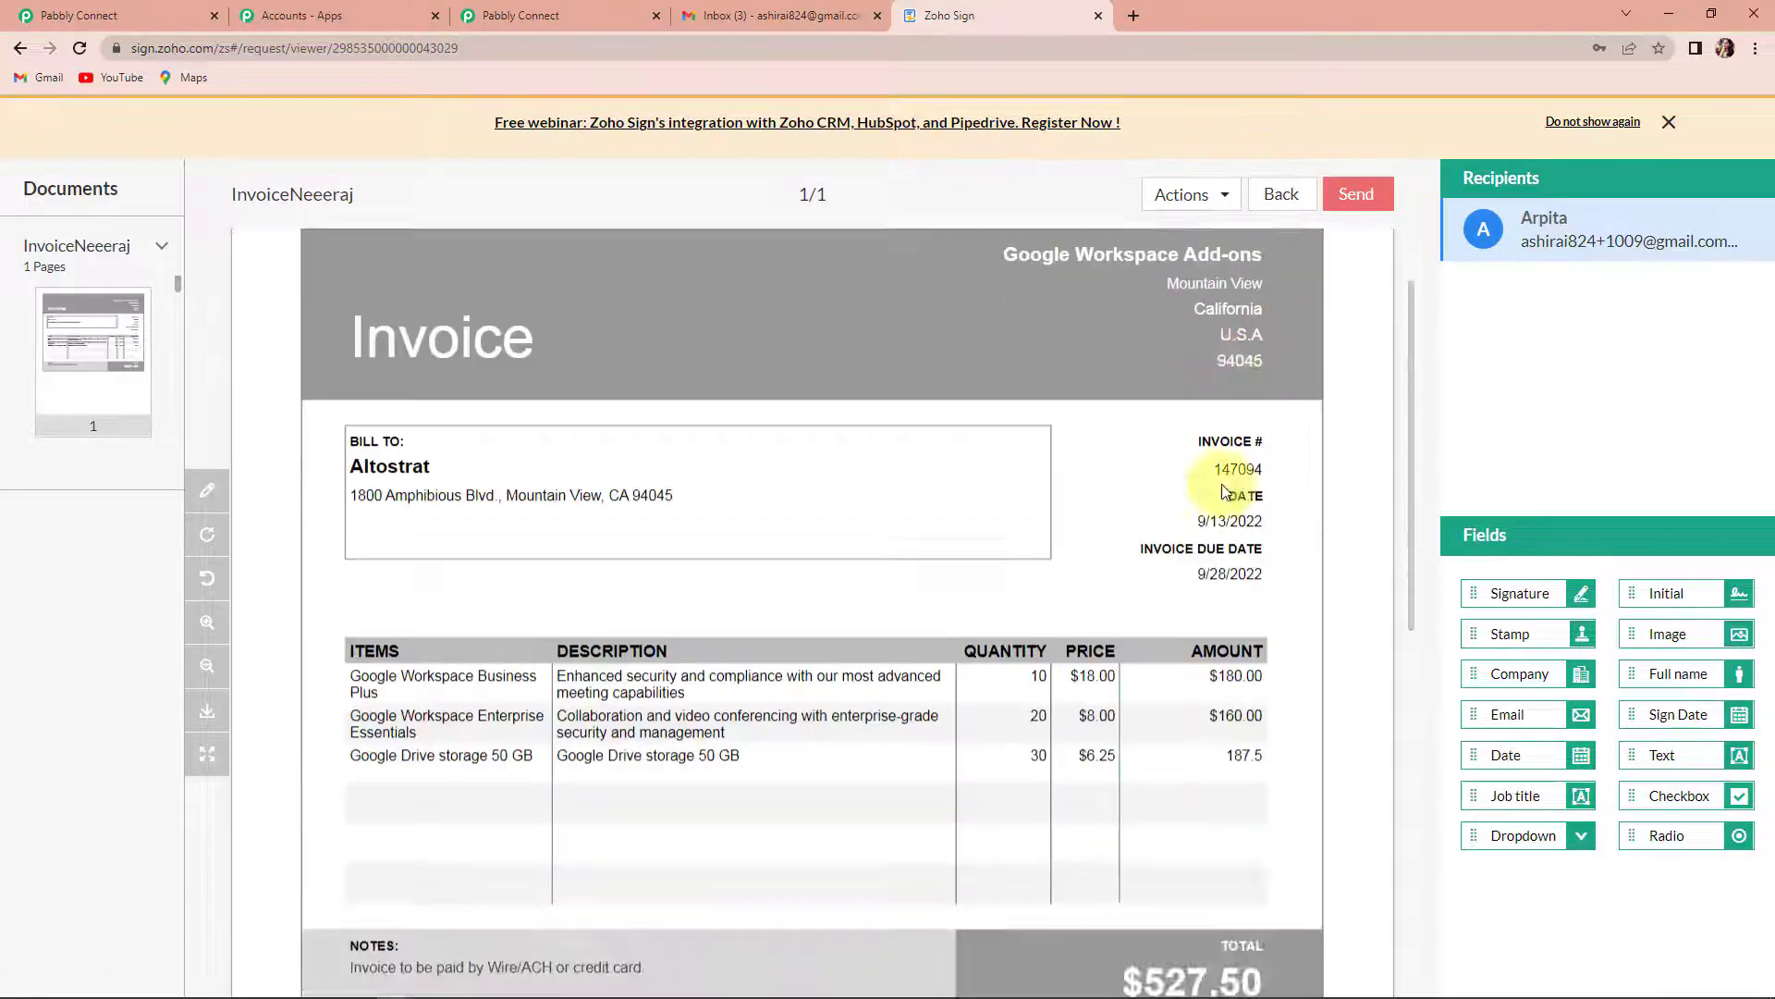
- Place a Signature field below the invoice's notes section, then send the document and confirm the recipient's field details
scroll(1220, 486, down, 6)
mouse_move(1516, 593)
mouse_down()
mouse_move(1292, 581)
mouse_move(358, 389)
mouse_up()
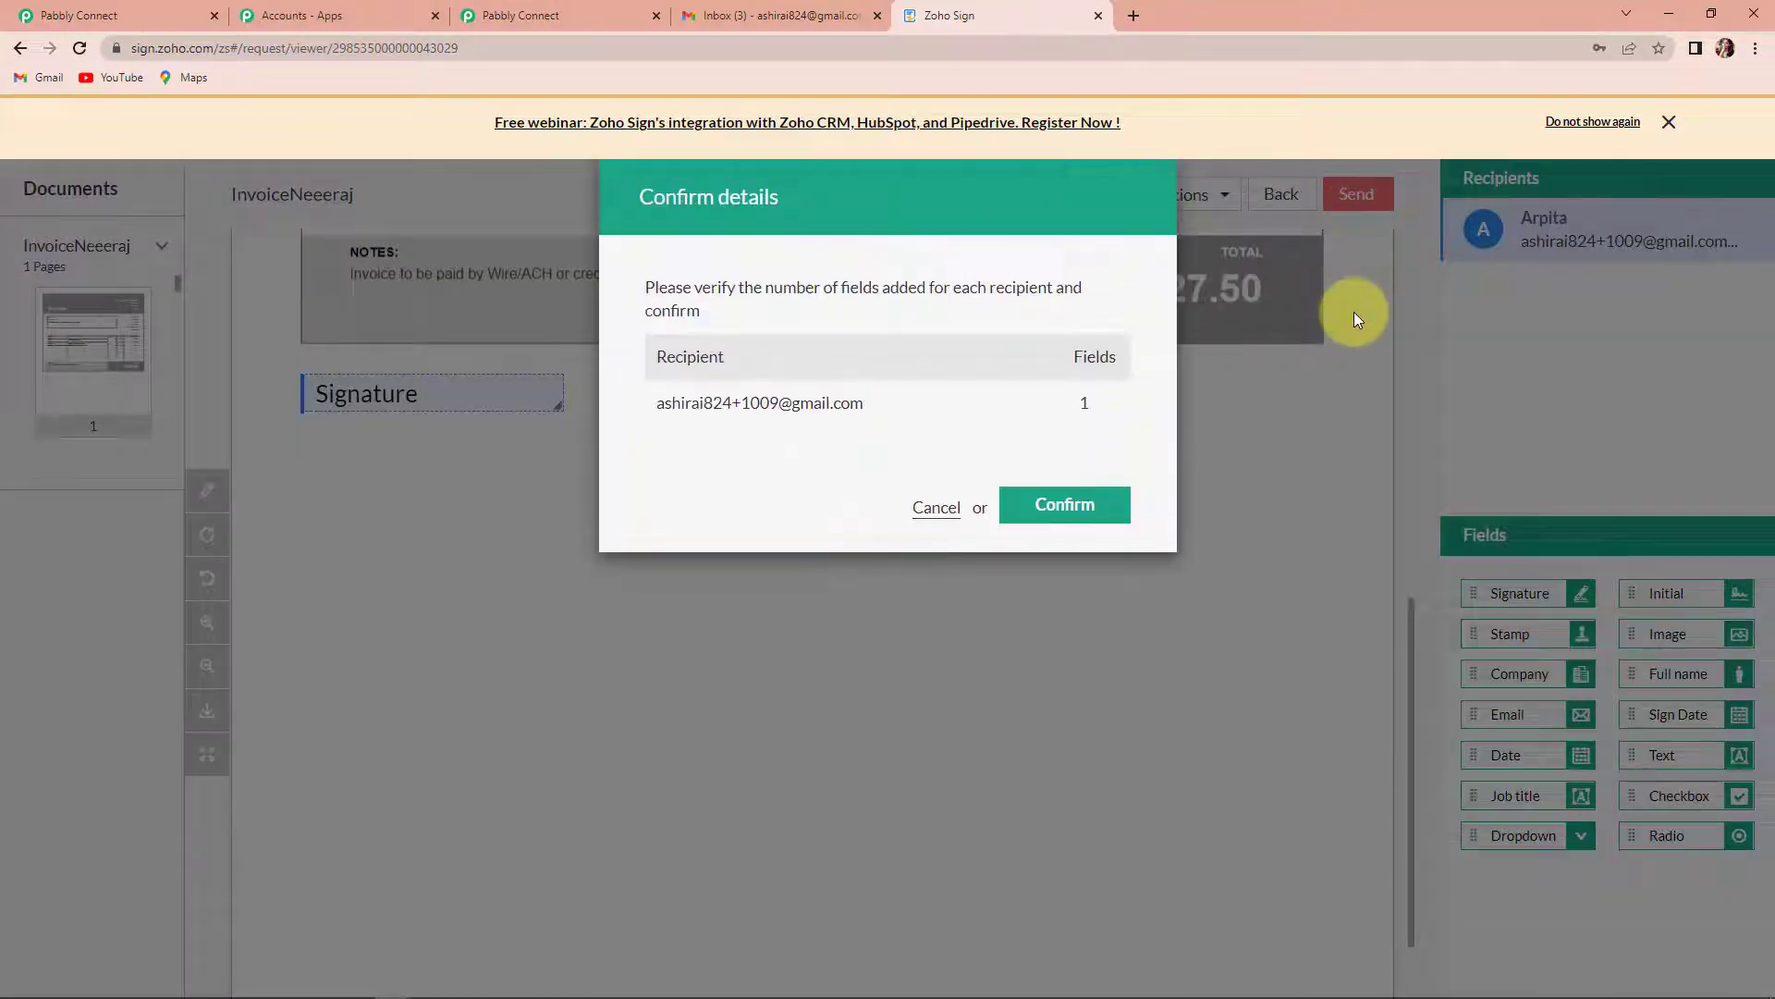
click(1110, 504)
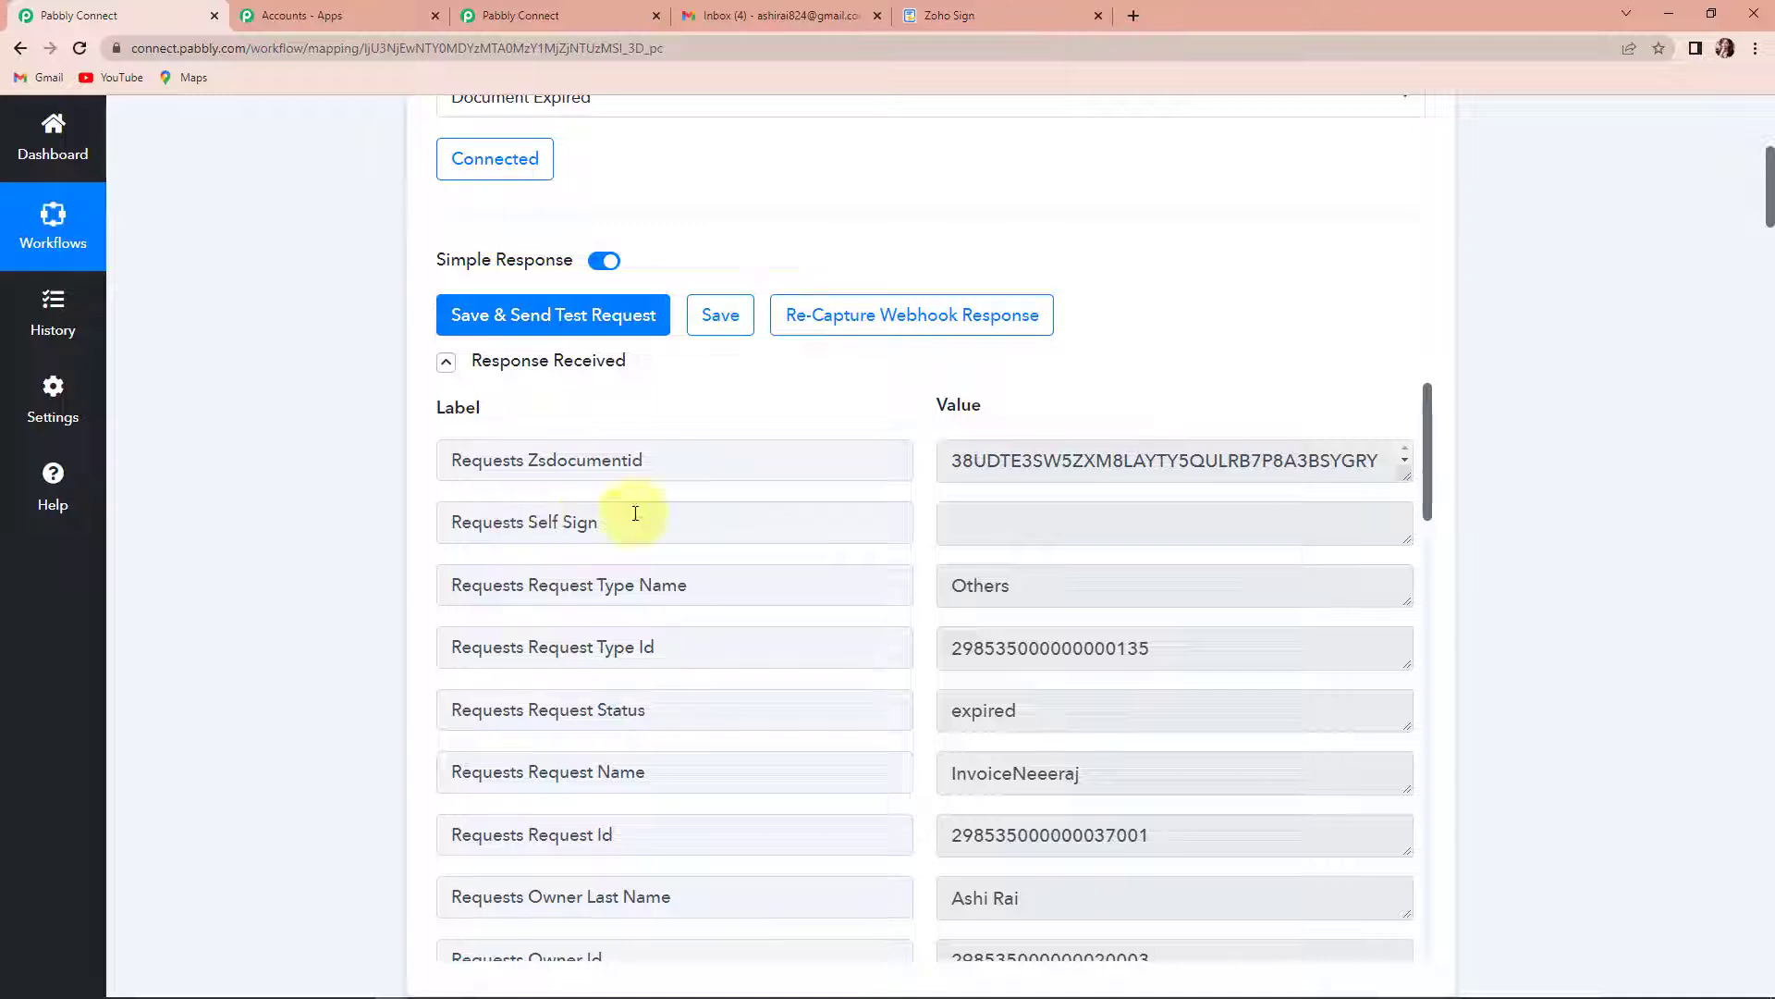
- Examine the response received by the Document Expired trigger in Pabbly Connect, including the recipient details, request status and Requests Action Time value
scroll(598, 631, down, 2)
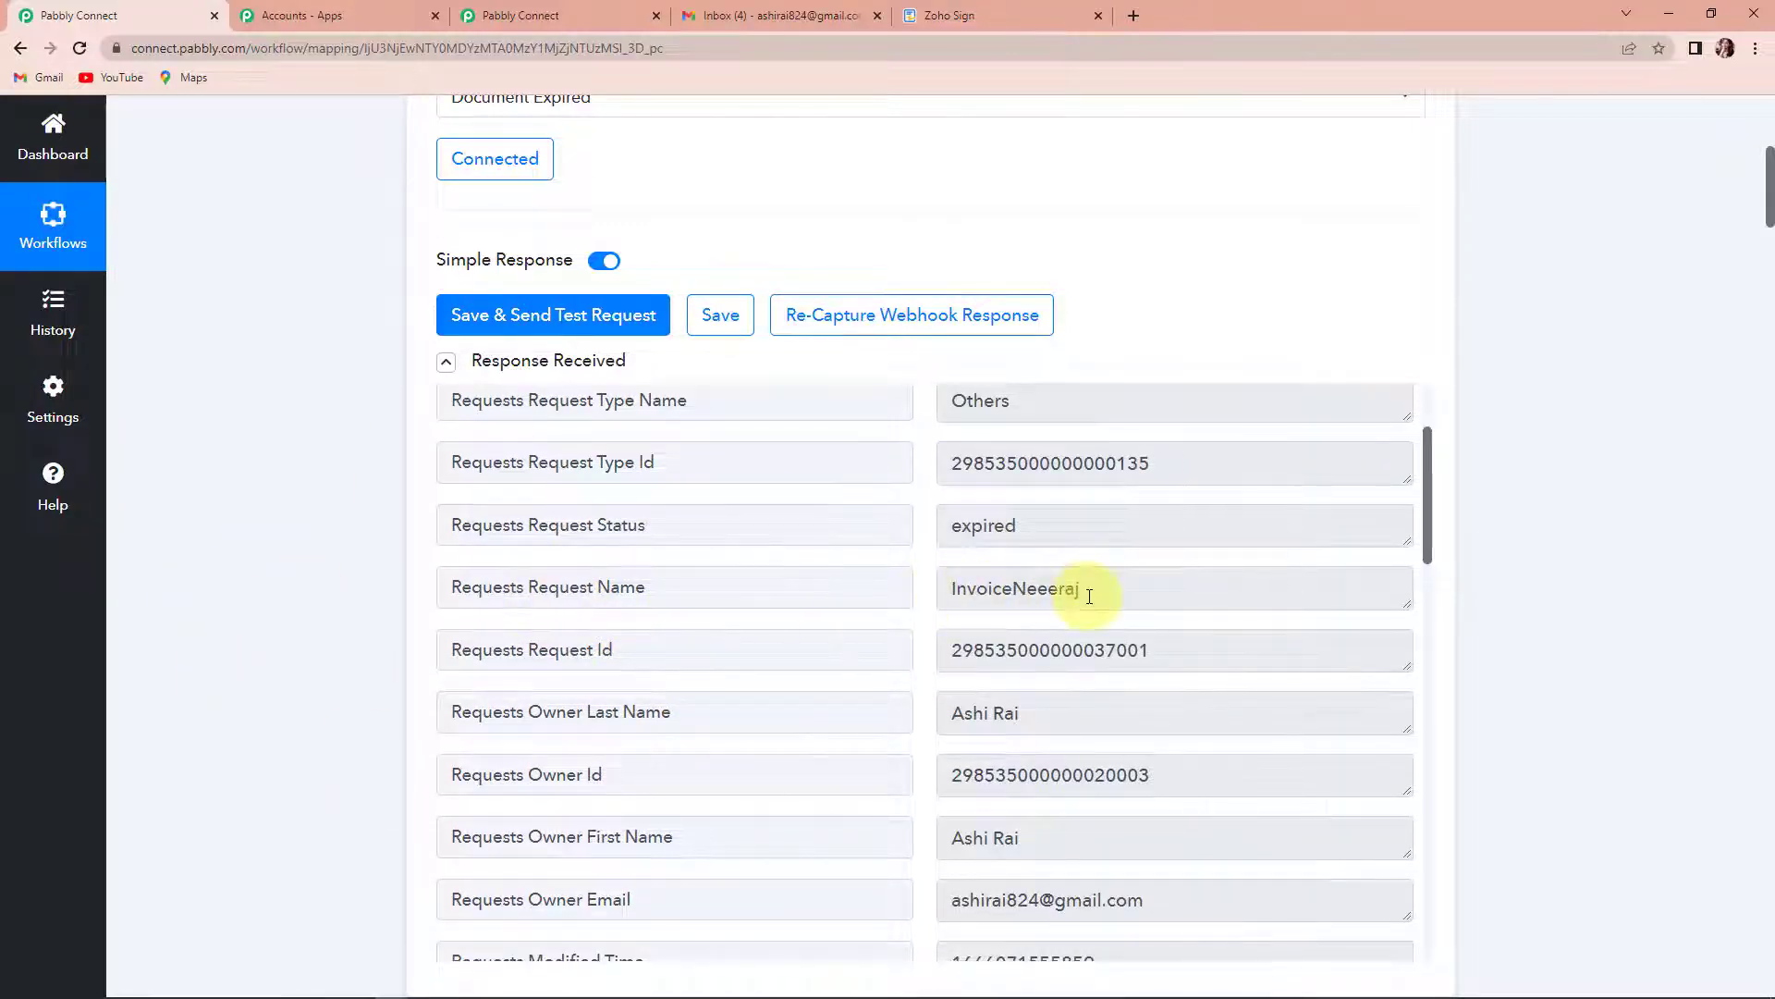
scroll(1090, 621, down, 1)
scroll(1073, 642, down, 2)
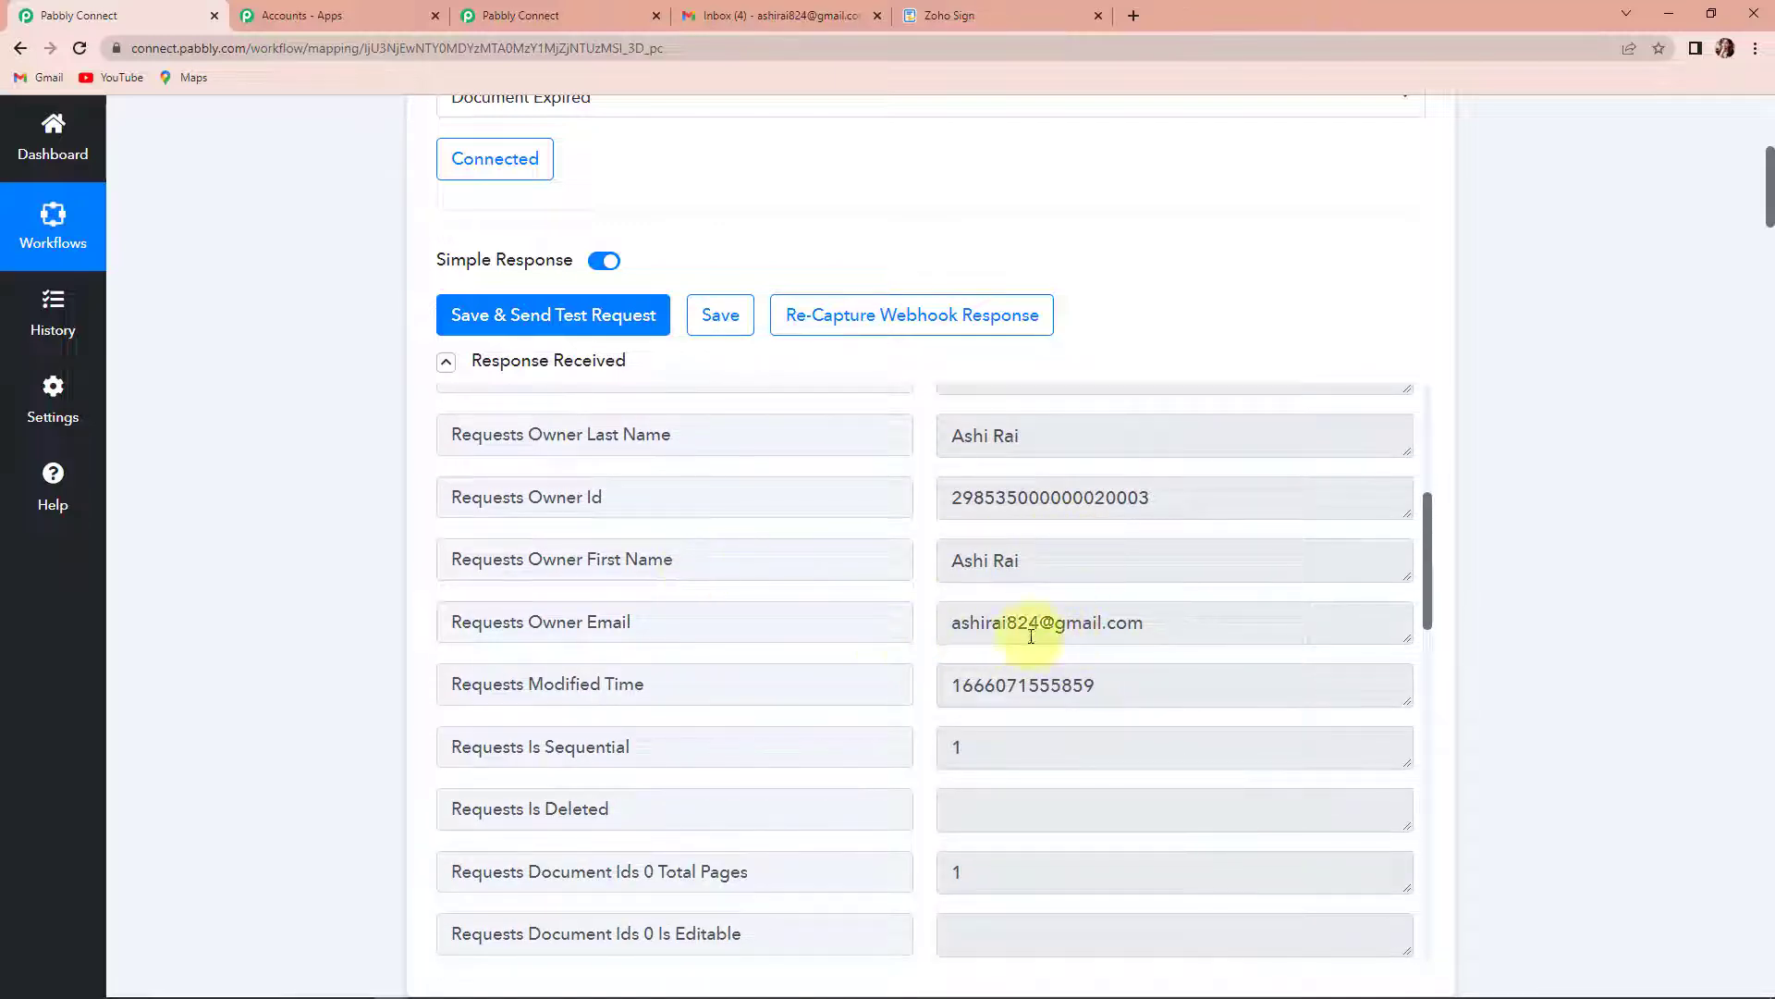
scroll(1137, 658, down, 4)
scroll(1138, 658, down, 2)
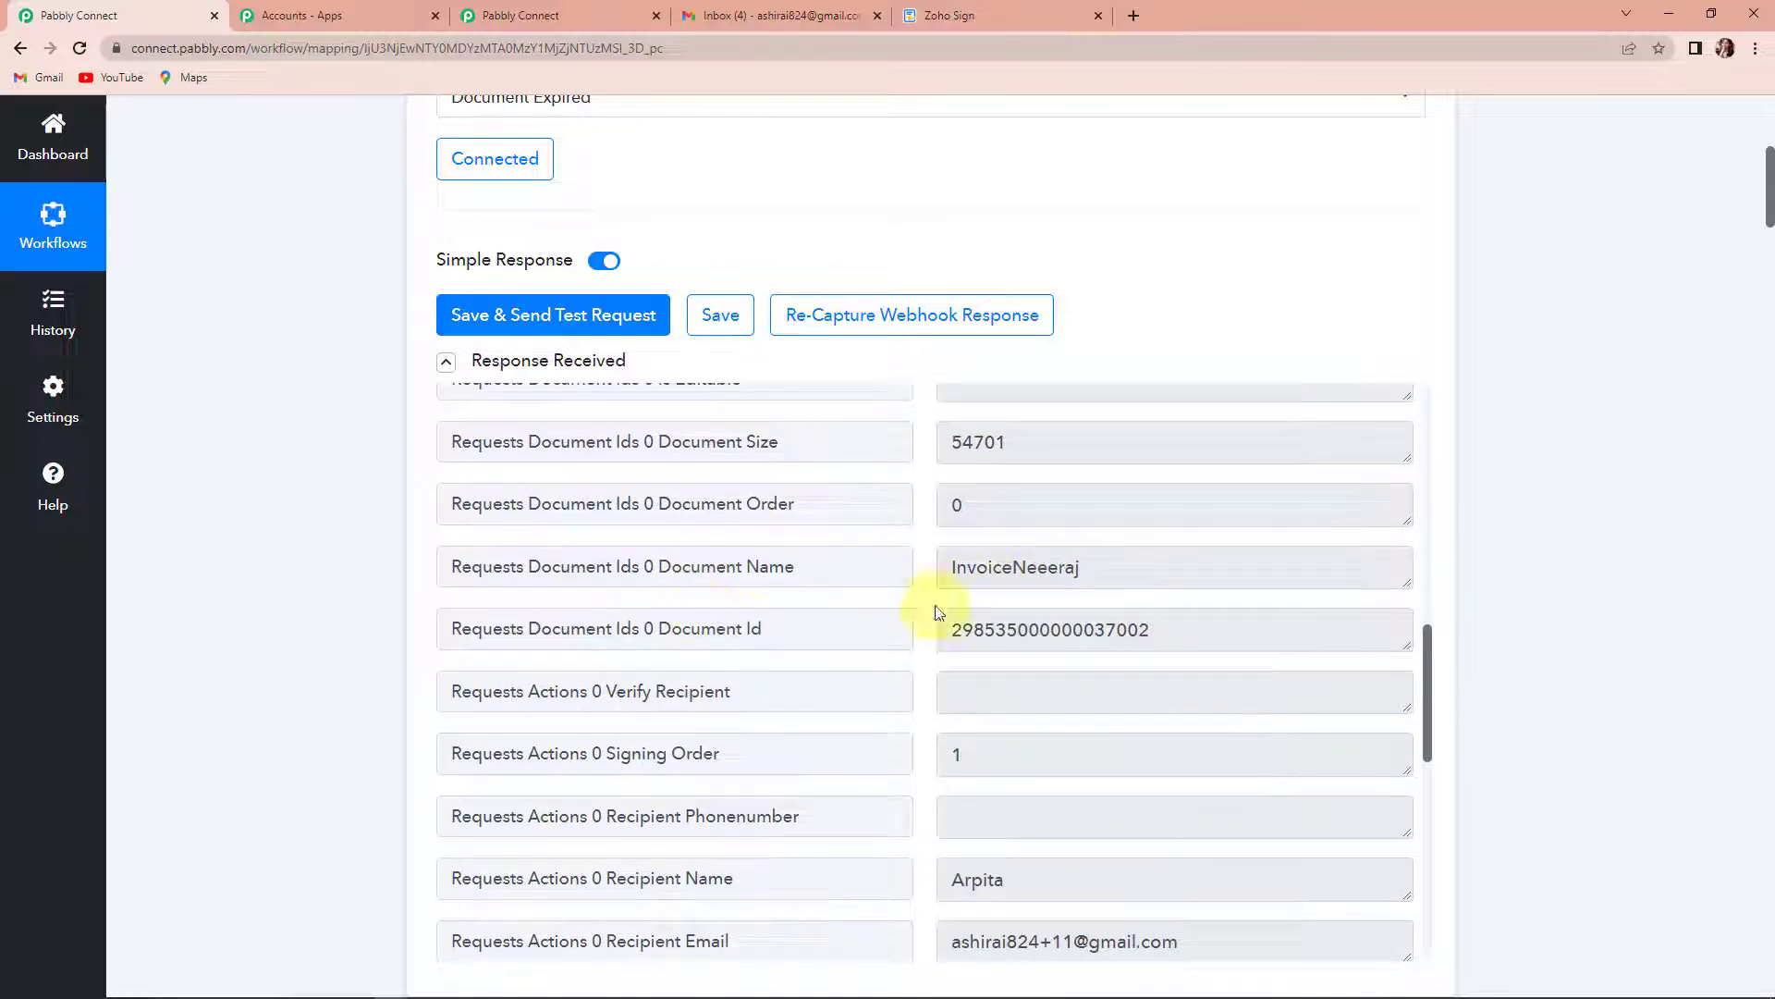
scroll(1091, 699, down, 2)
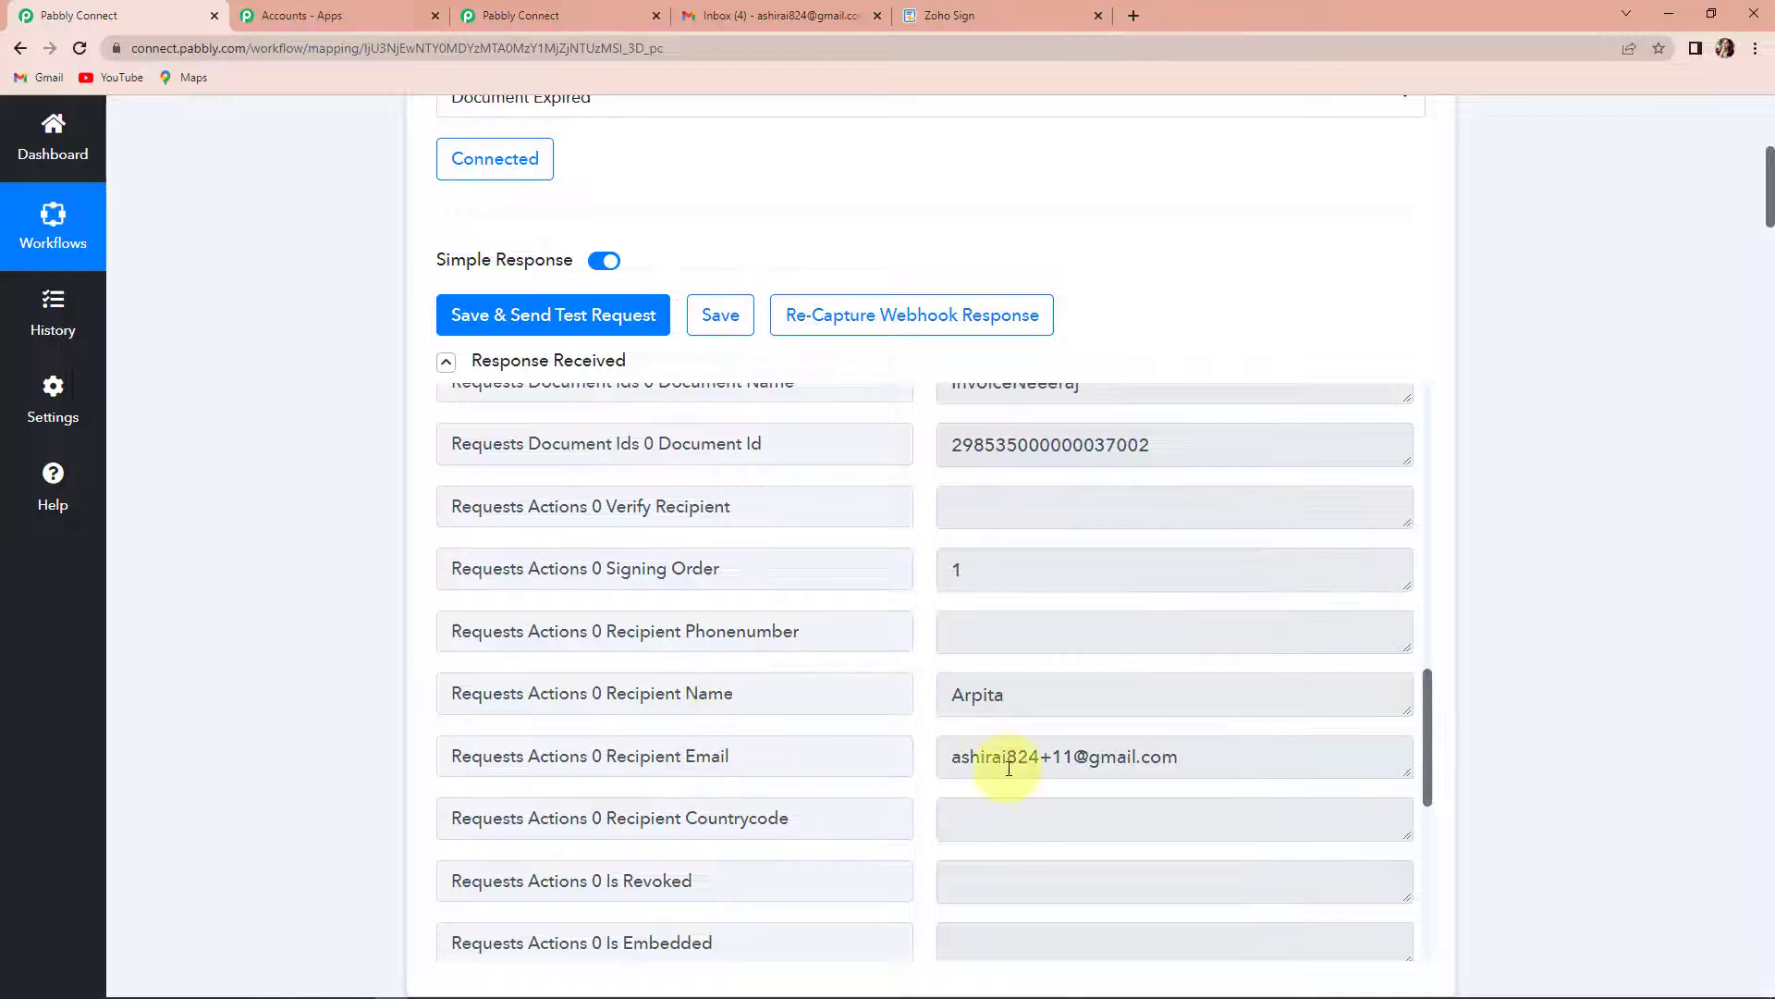
scroll(1010, 758, down, 4)
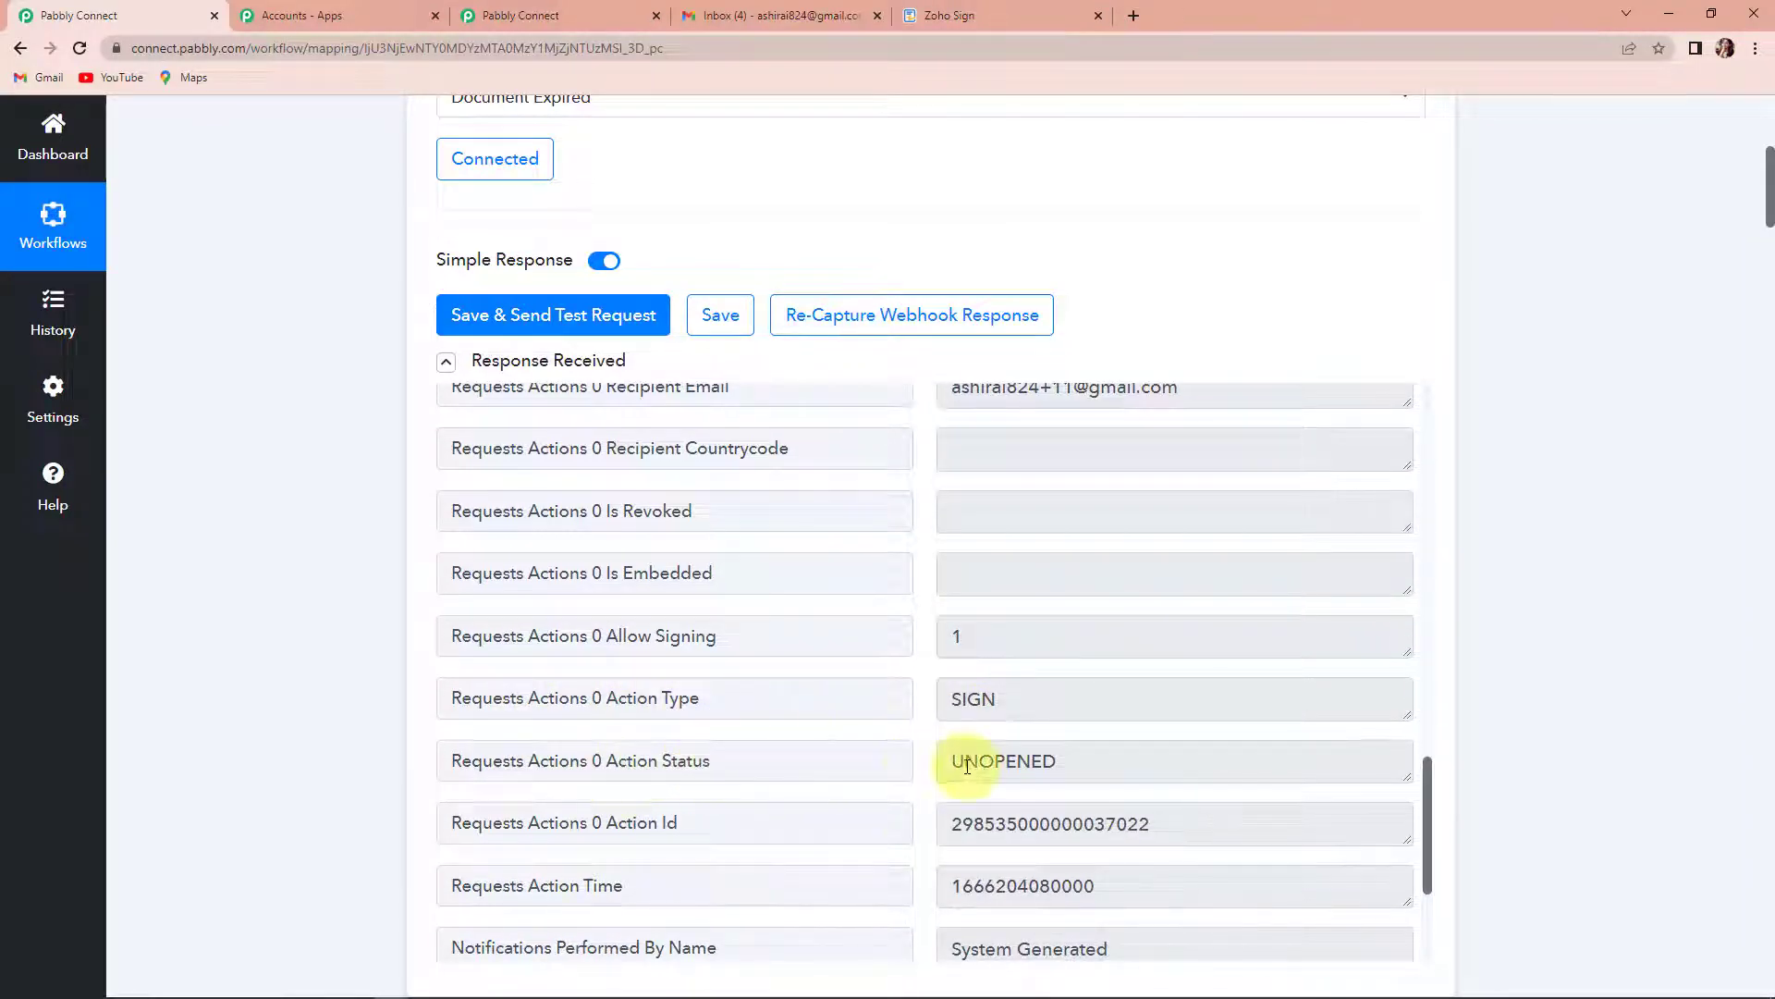
scroll(1017, 766, down, 2)
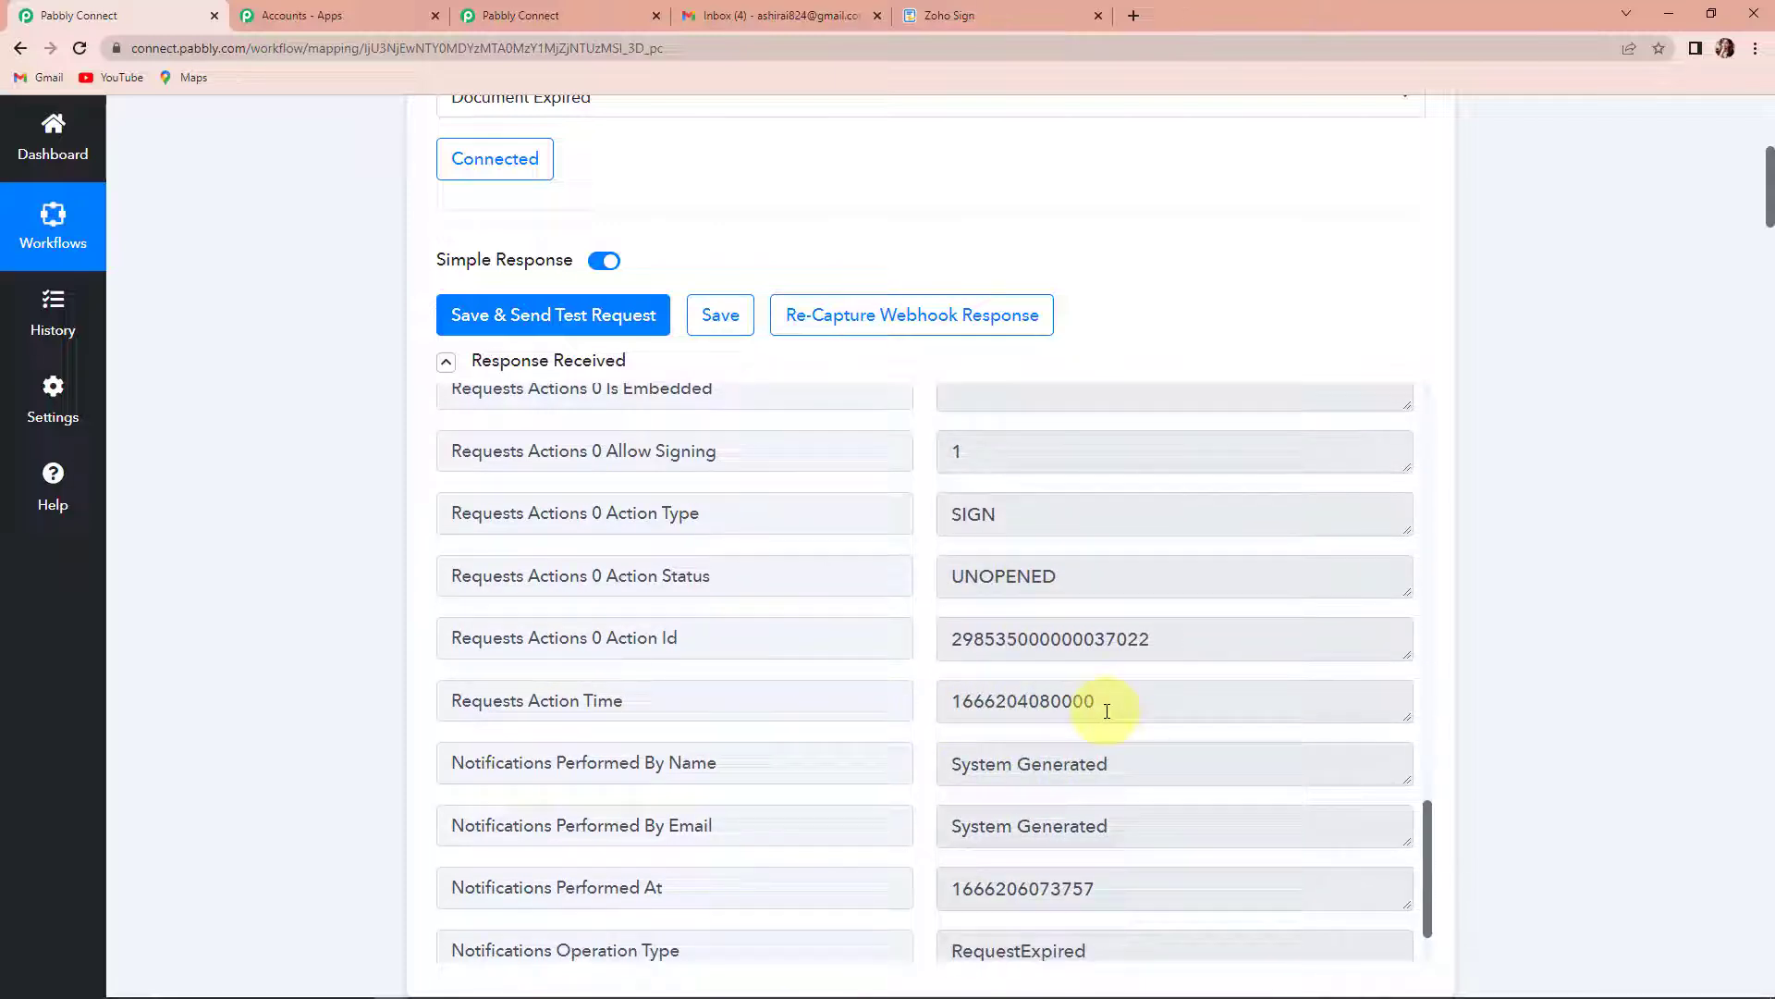
scroll(1105, 707, down, 1)
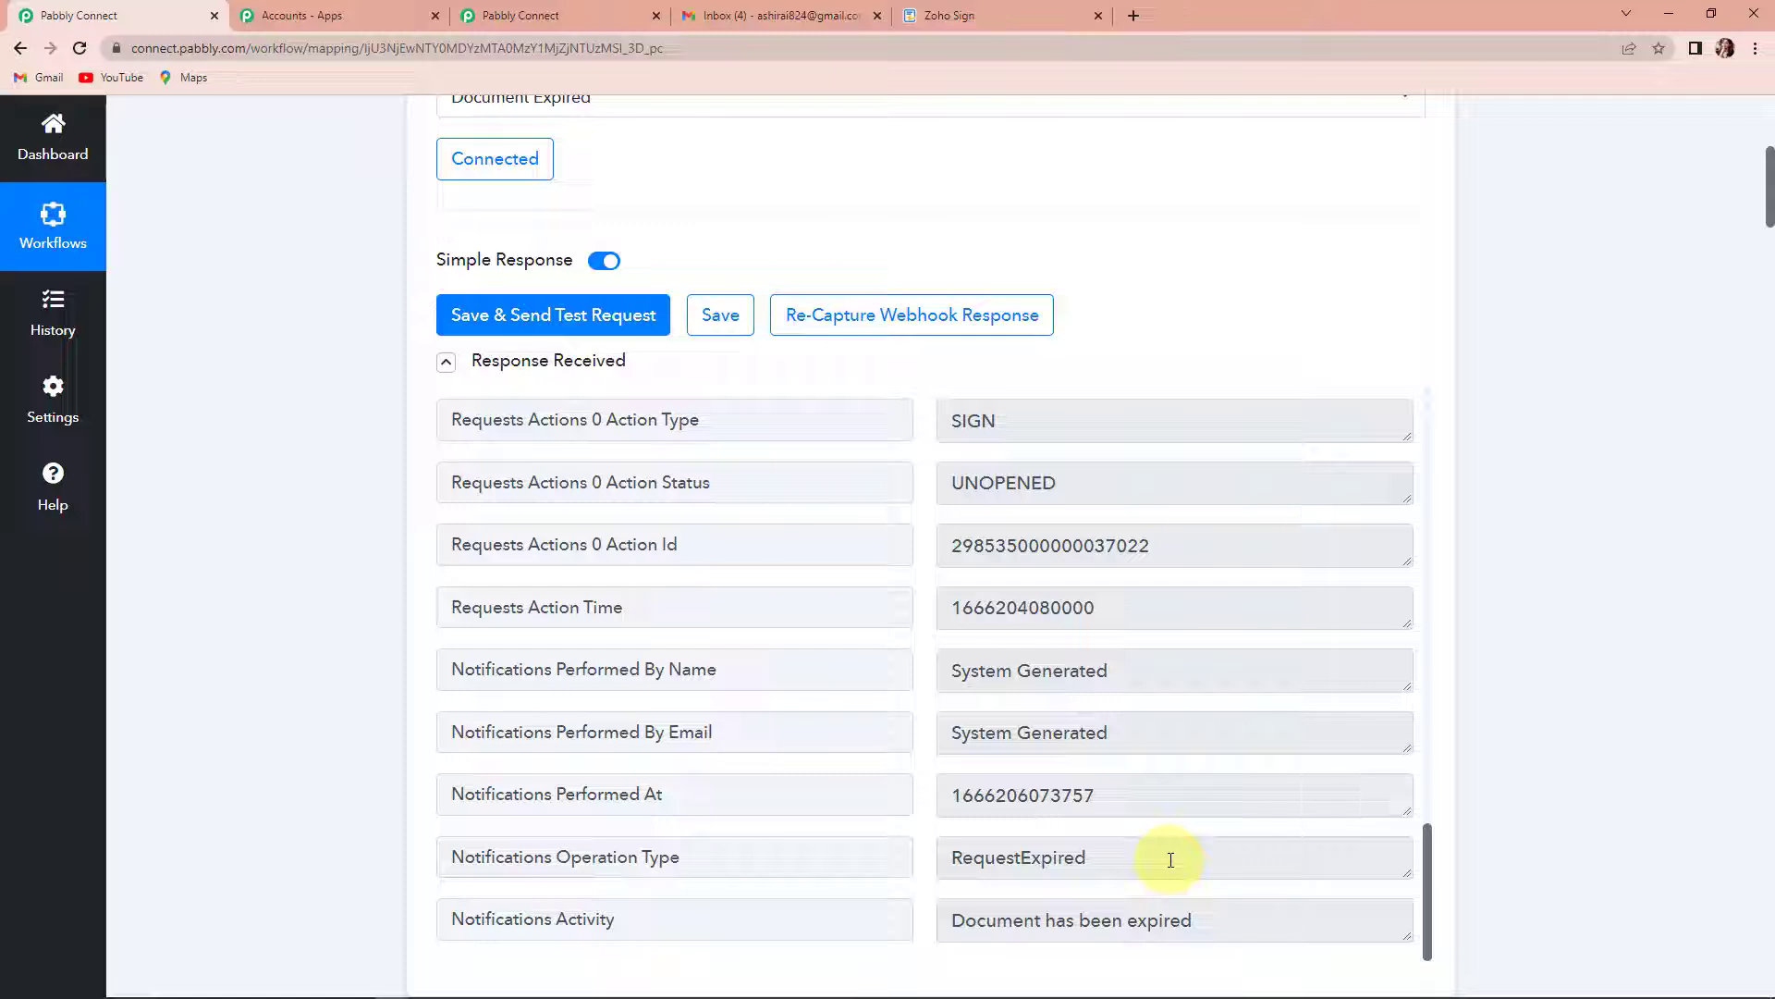
double_click(1070, 606)
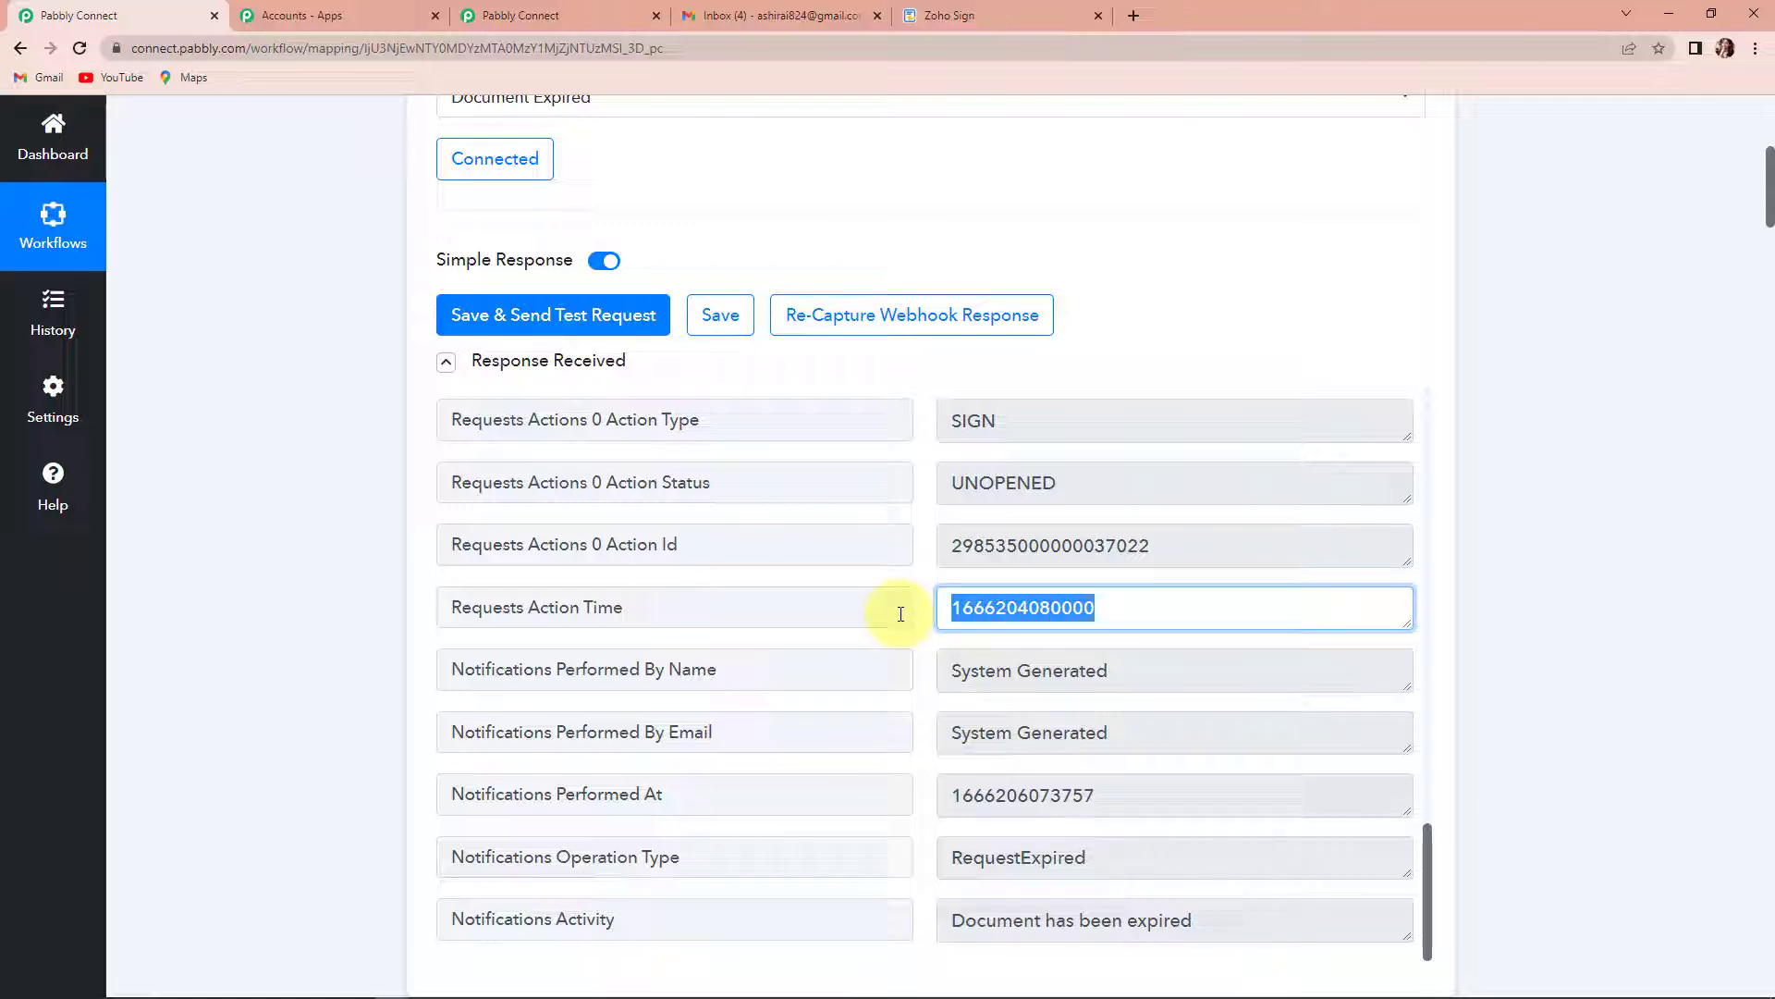
- Search the action apps for "date" and choose Date/Time Formatter by Pabbly for the workflow's action step
scroll(862, 688, down, 3)
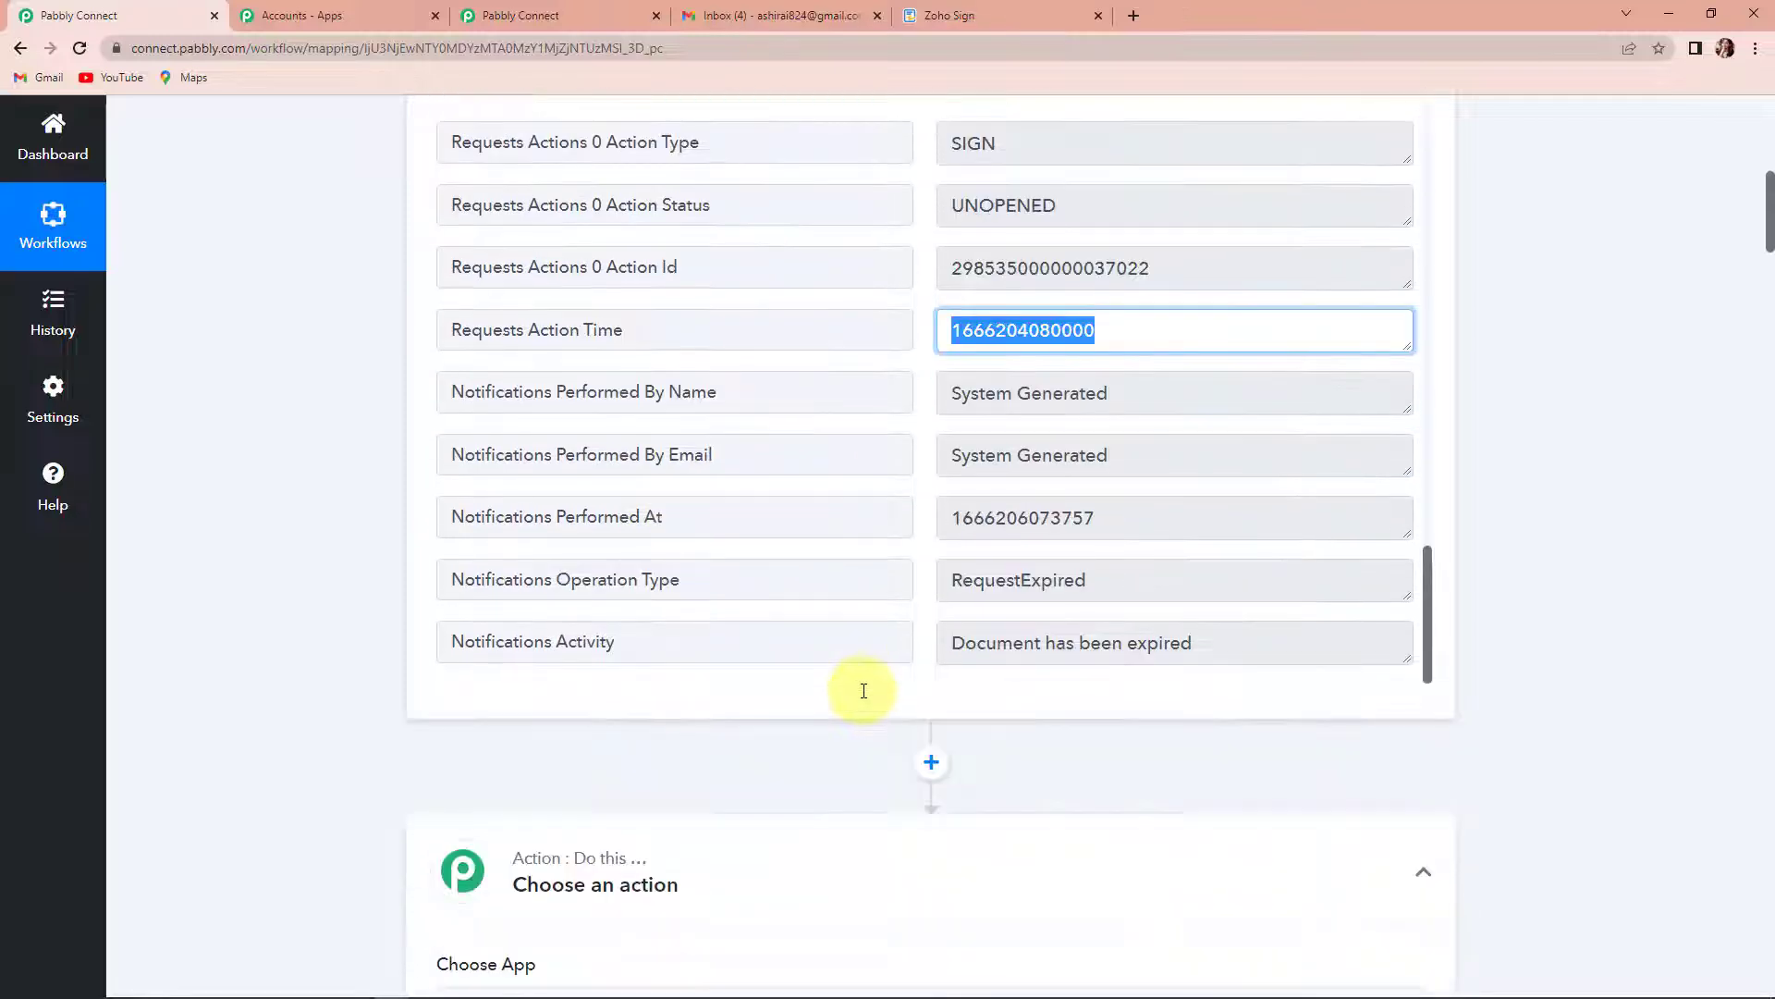
scroll(661, 888, down, 1)
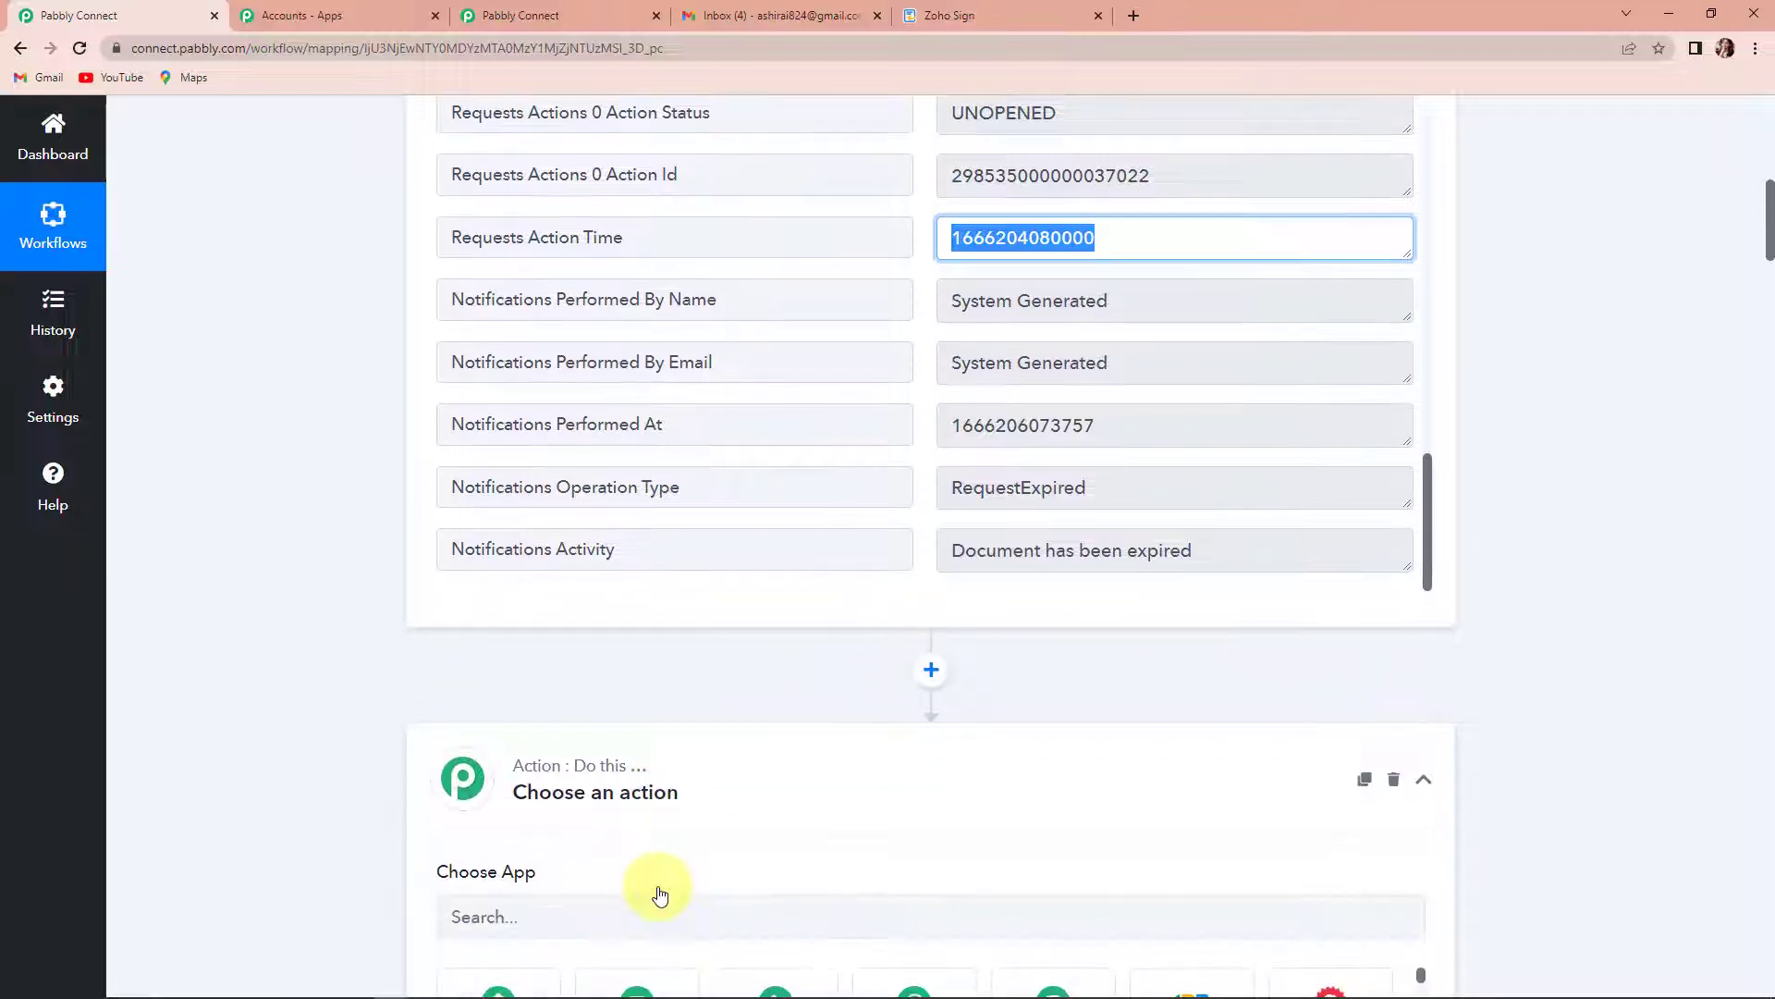
click(628, 913)
text(date)
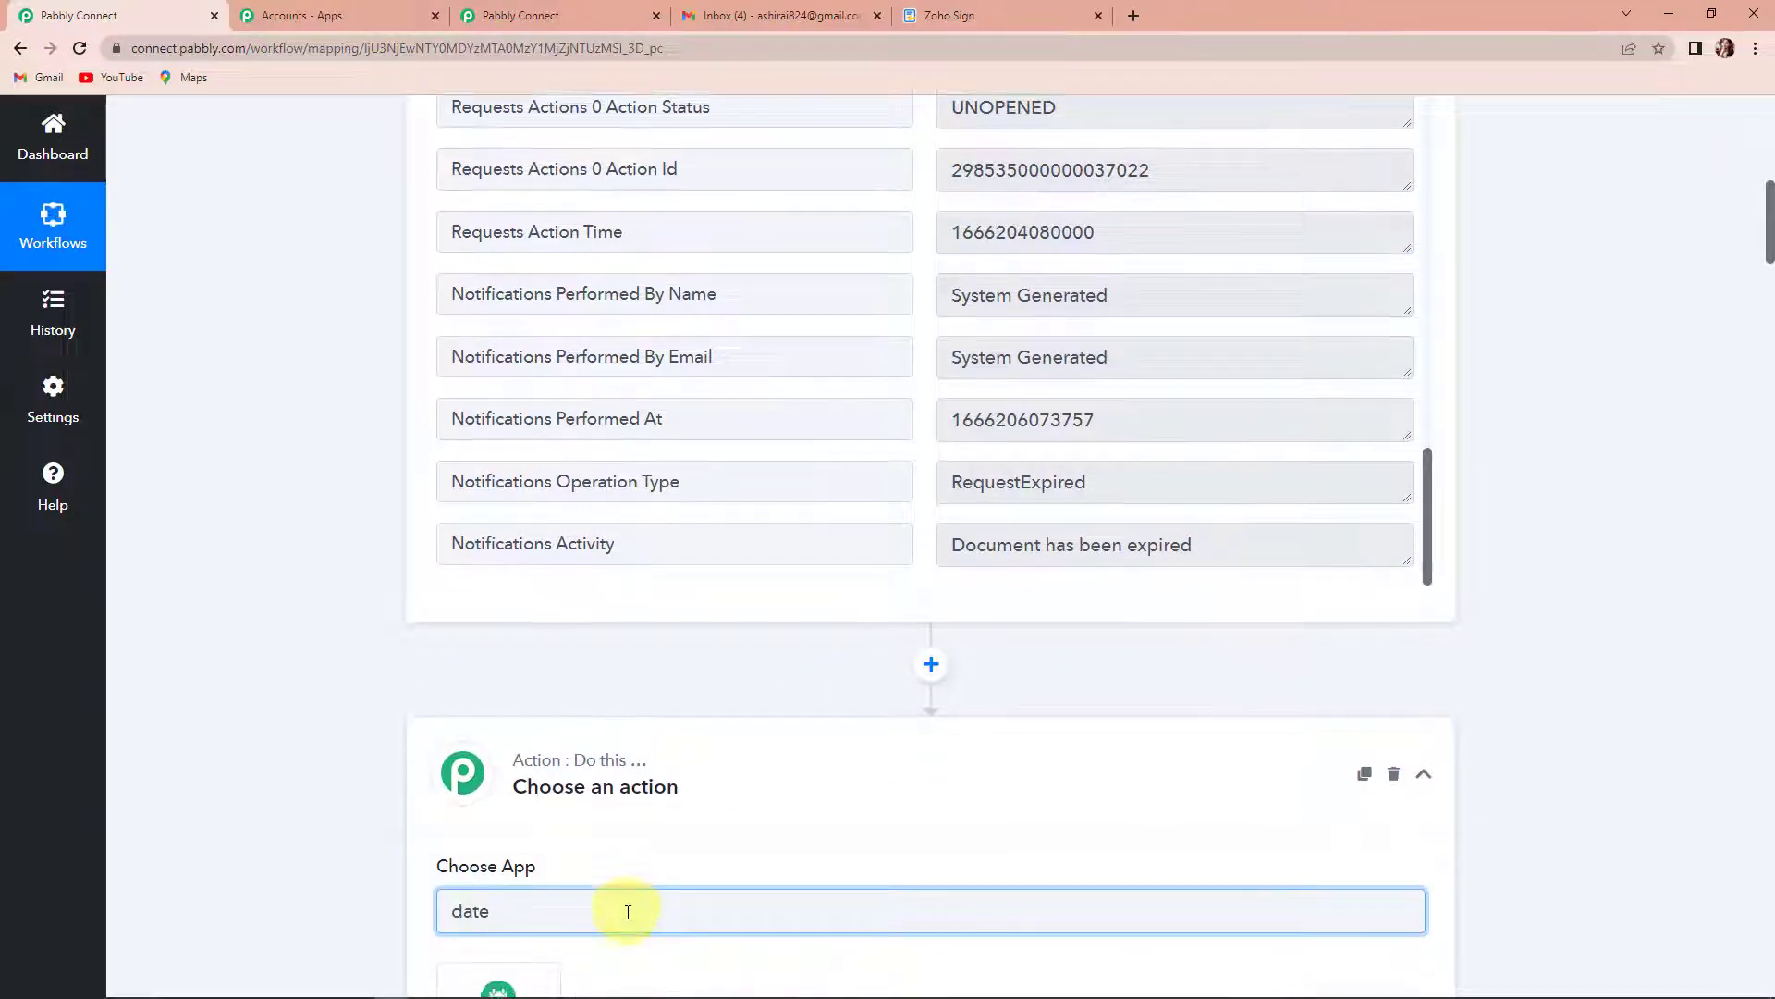
scroll(573, 892, down, 2)
click(524, 871)
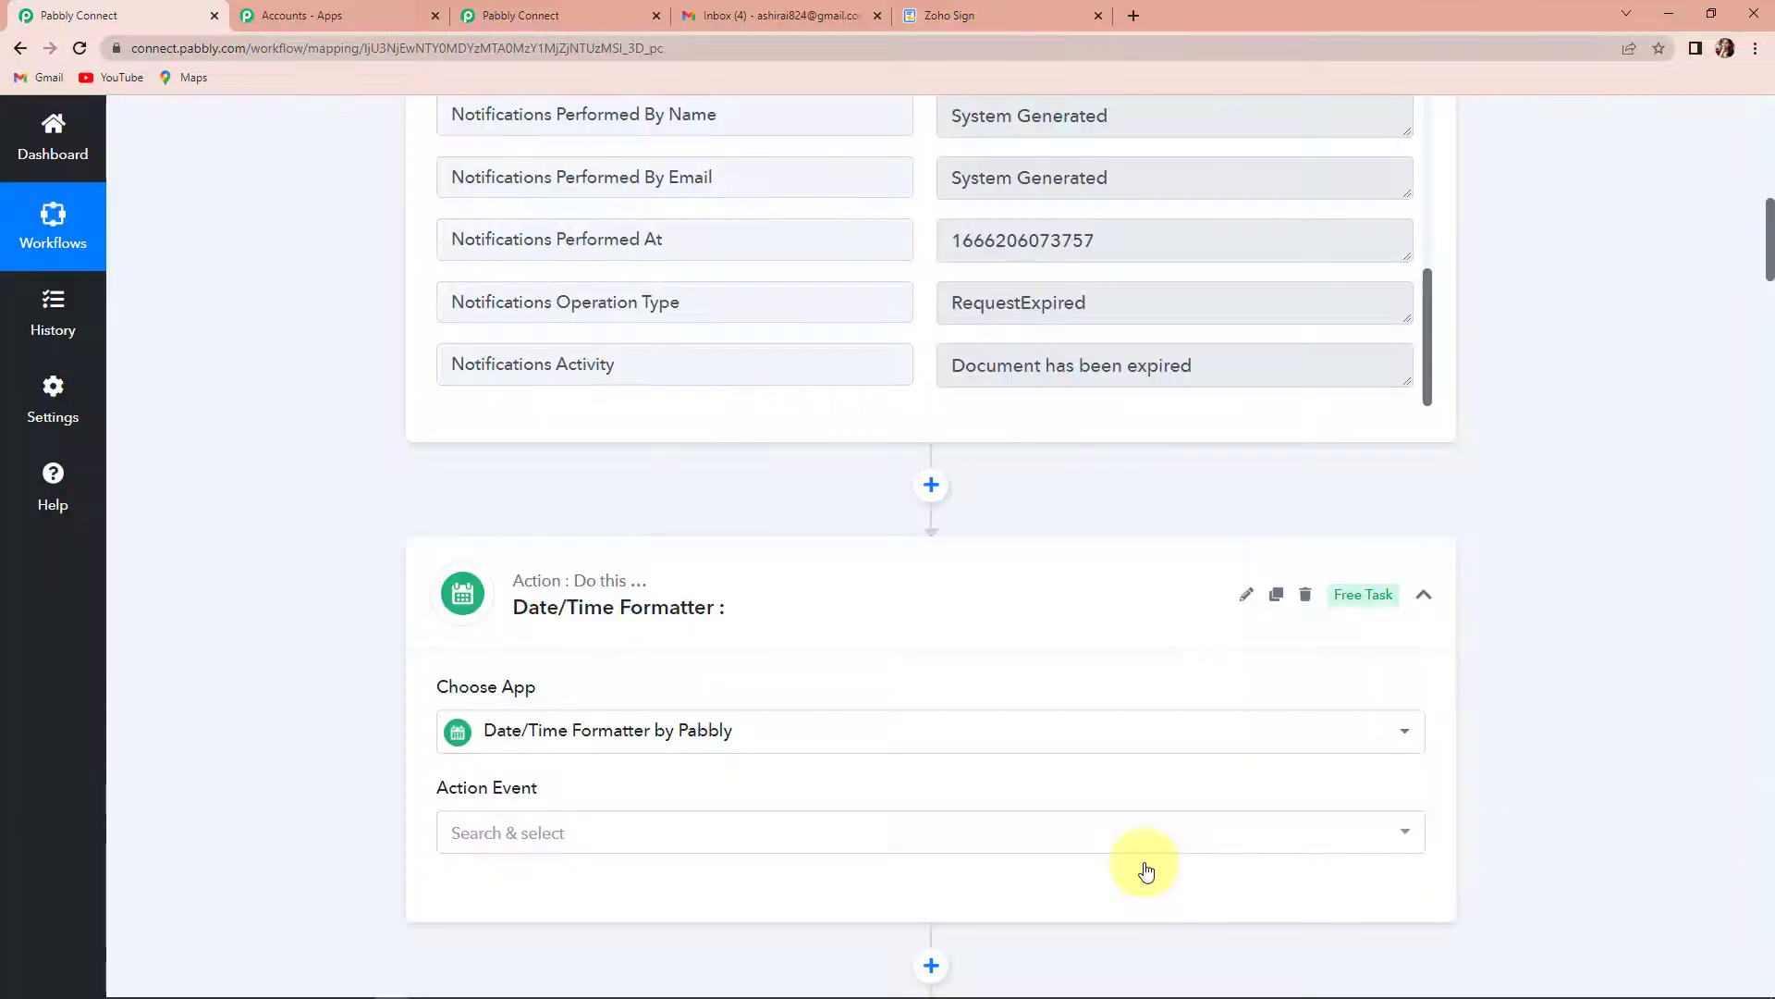
- Set the formatter's action event to Format Date with Time Zone and connect it
click(529, 830)
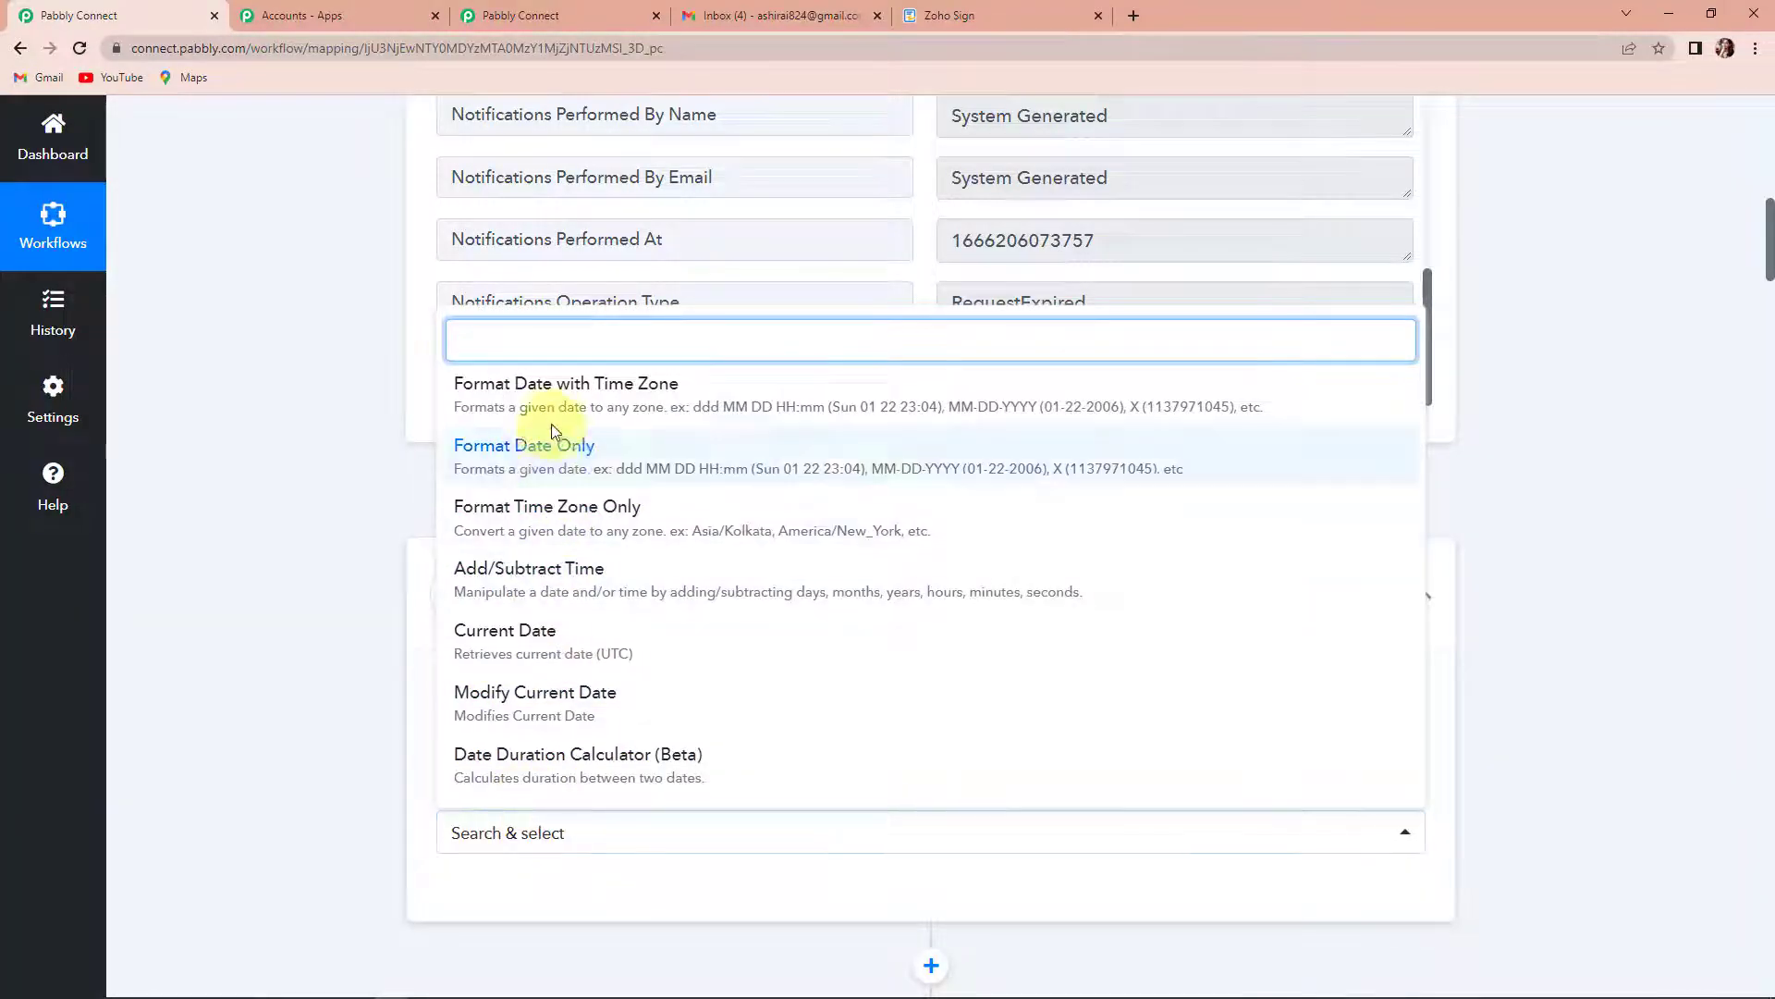
click(546, 395)
scroll(586, 762, down, 1)
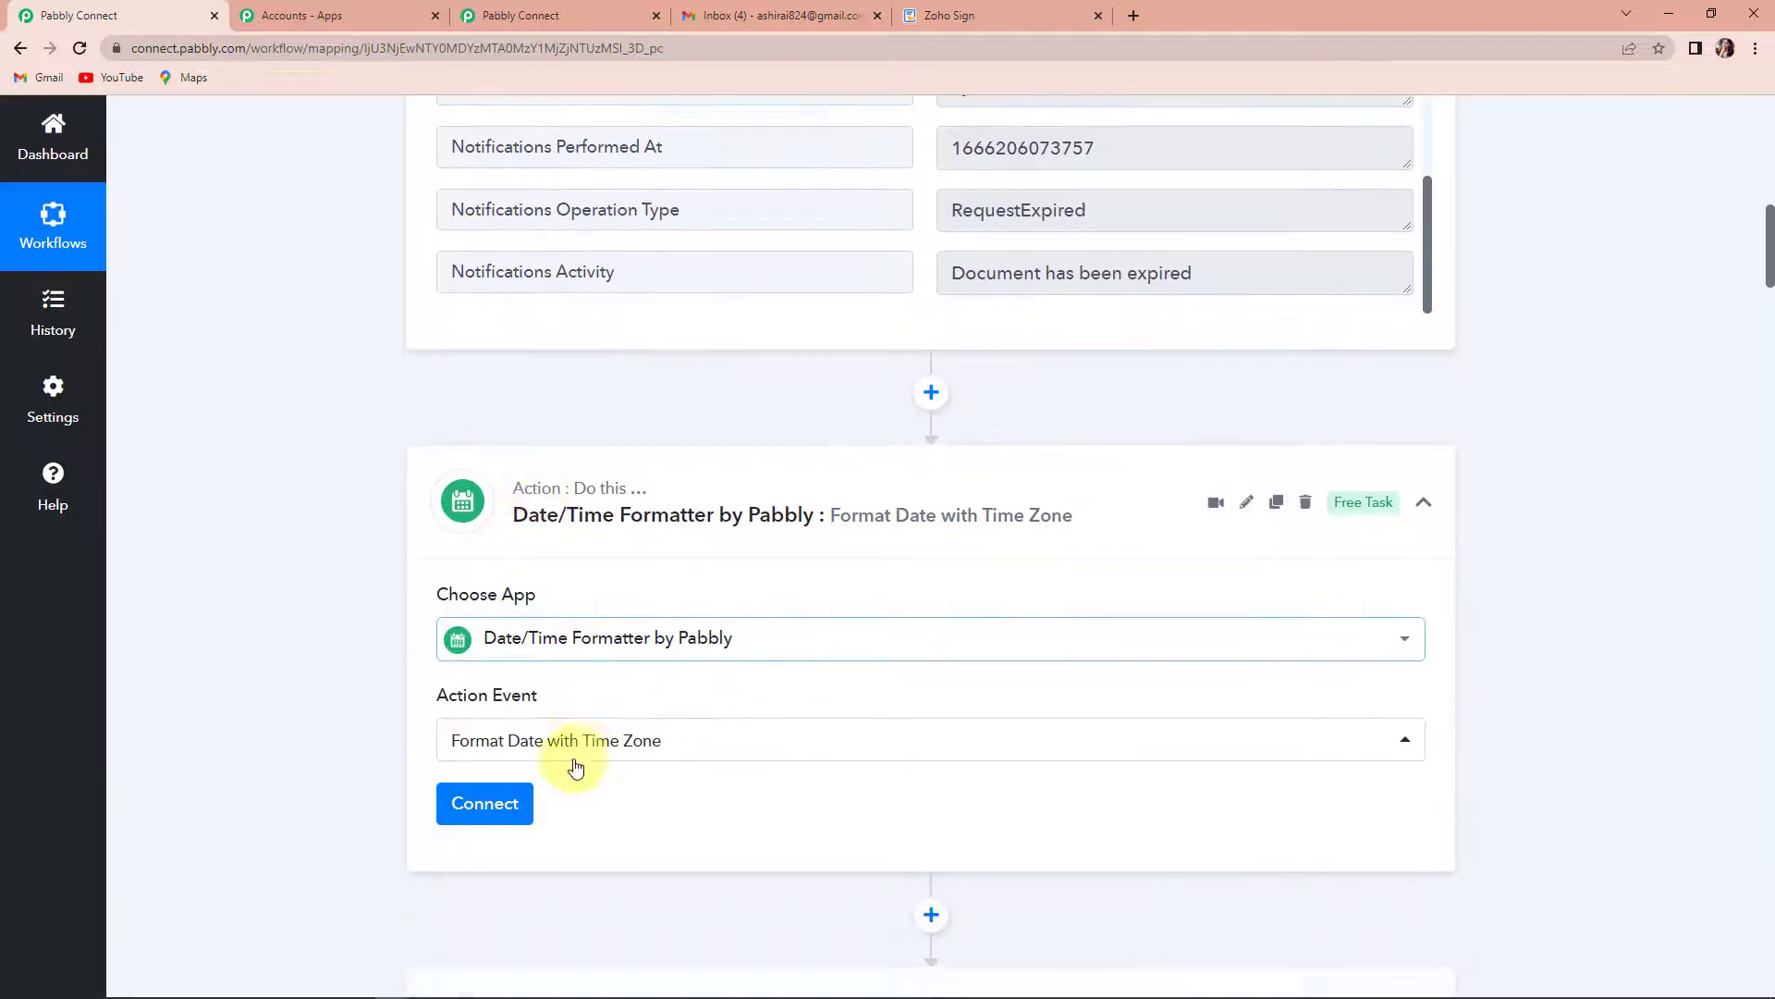
click(486, 804)
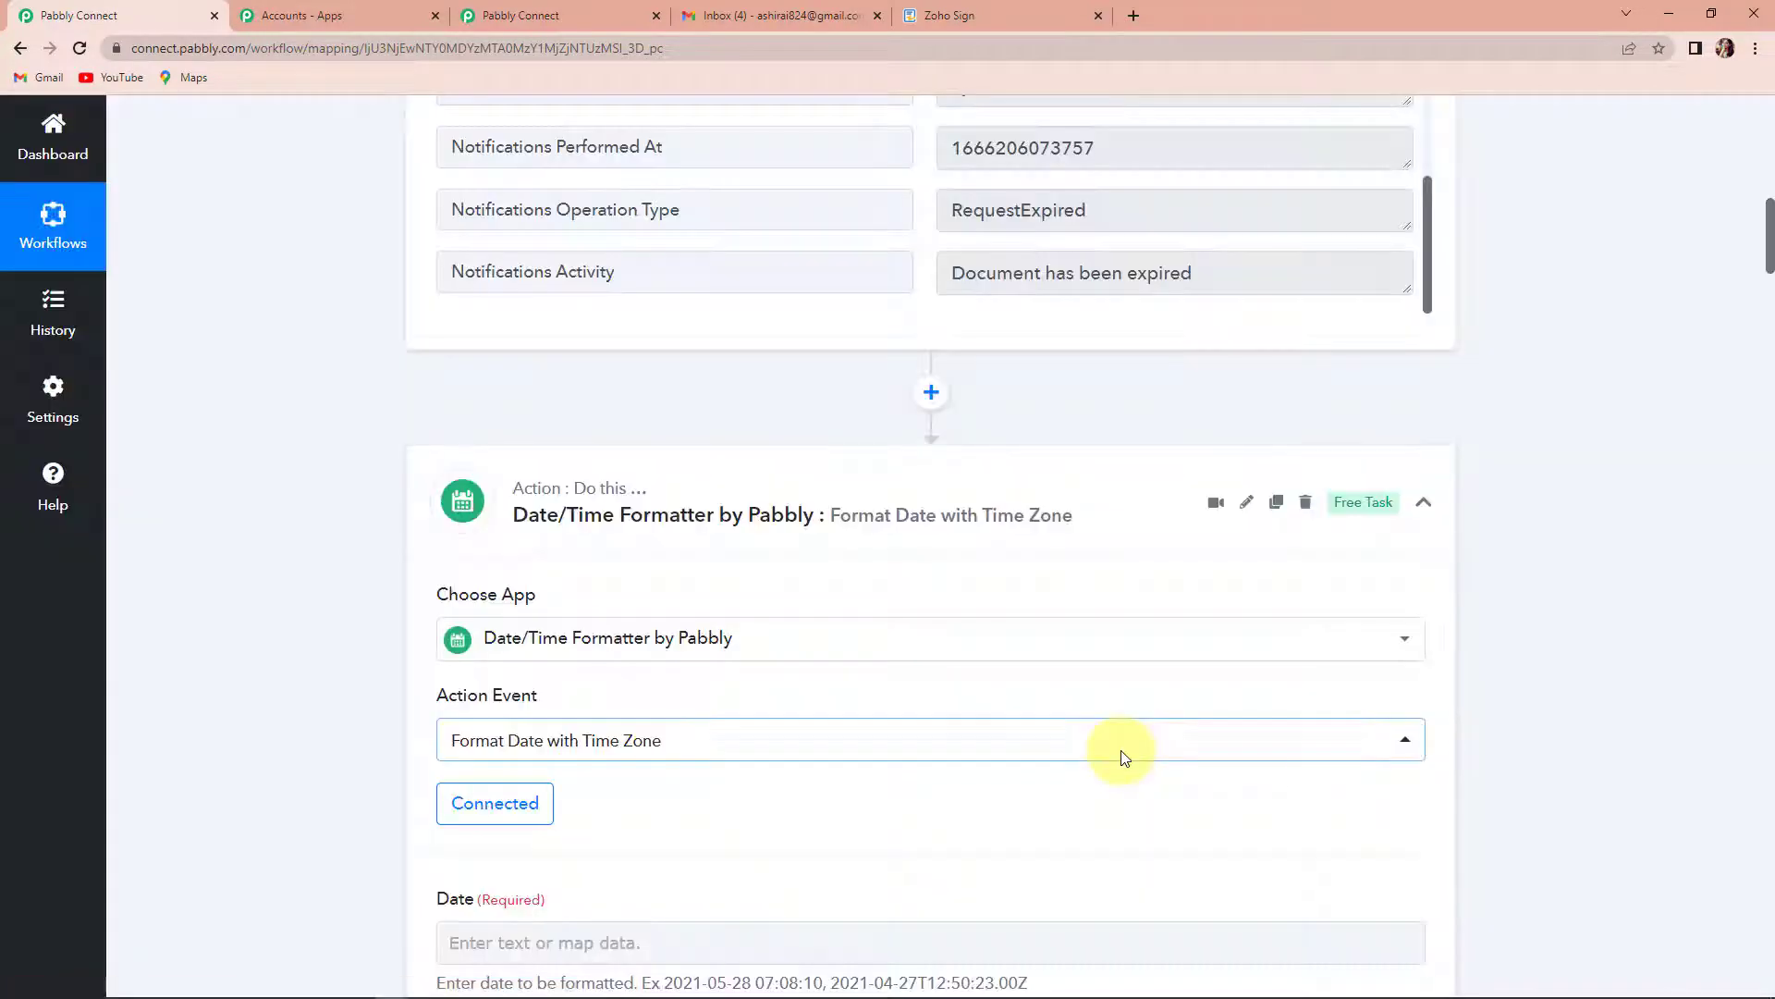
- Map the formatter's Date field to Requests Action Time from the Zoho Sign Document Expired data, searching the data for "time"
scroll(1121, 751, down, 3)
scroll(1121, 751, down, 3)
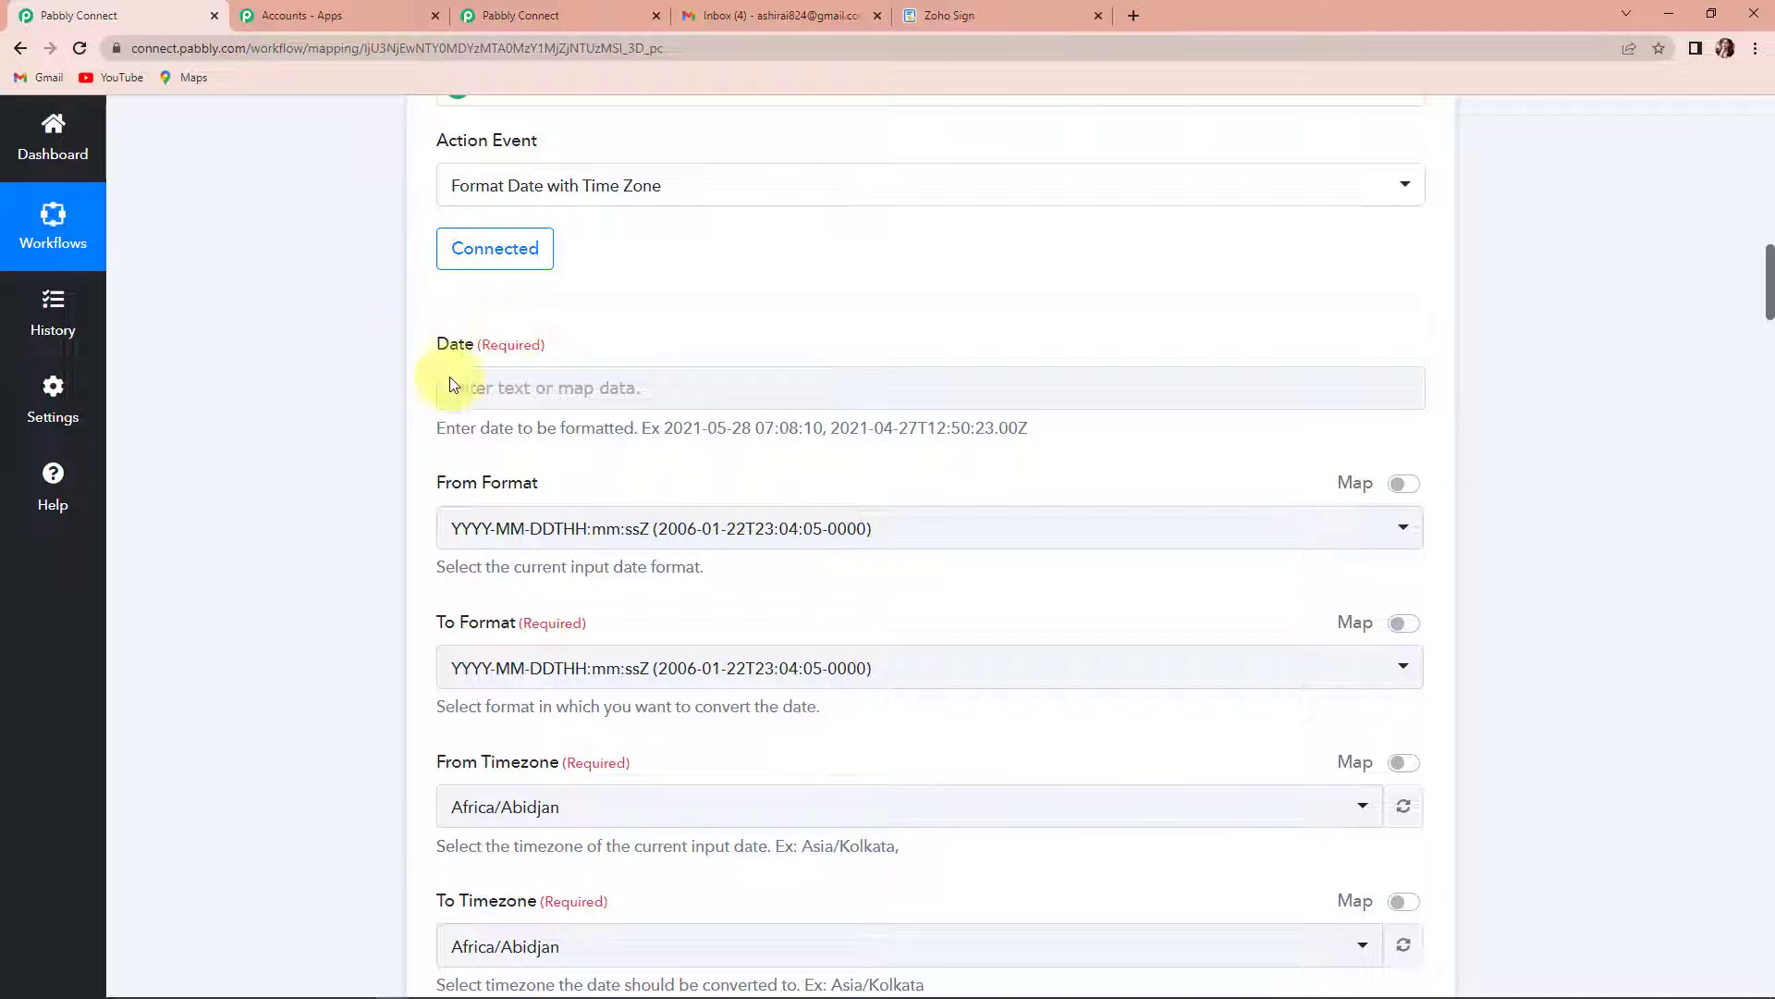
click(549, 388)
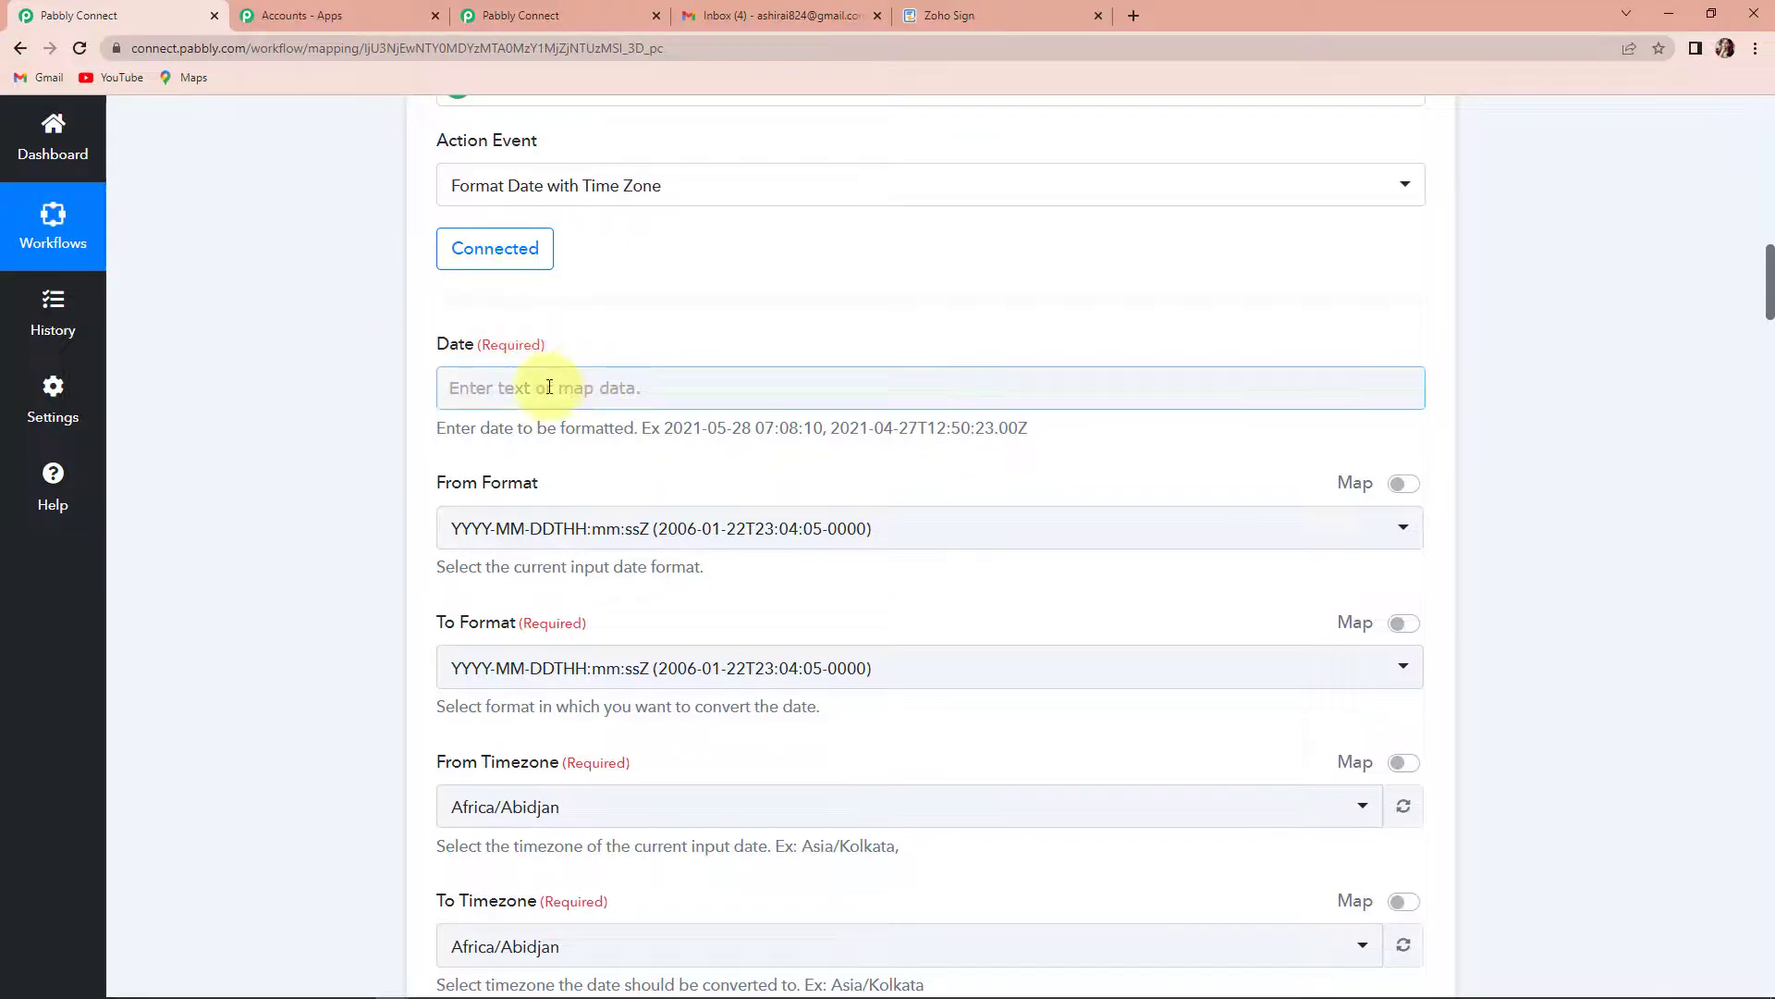
click(549, 387)
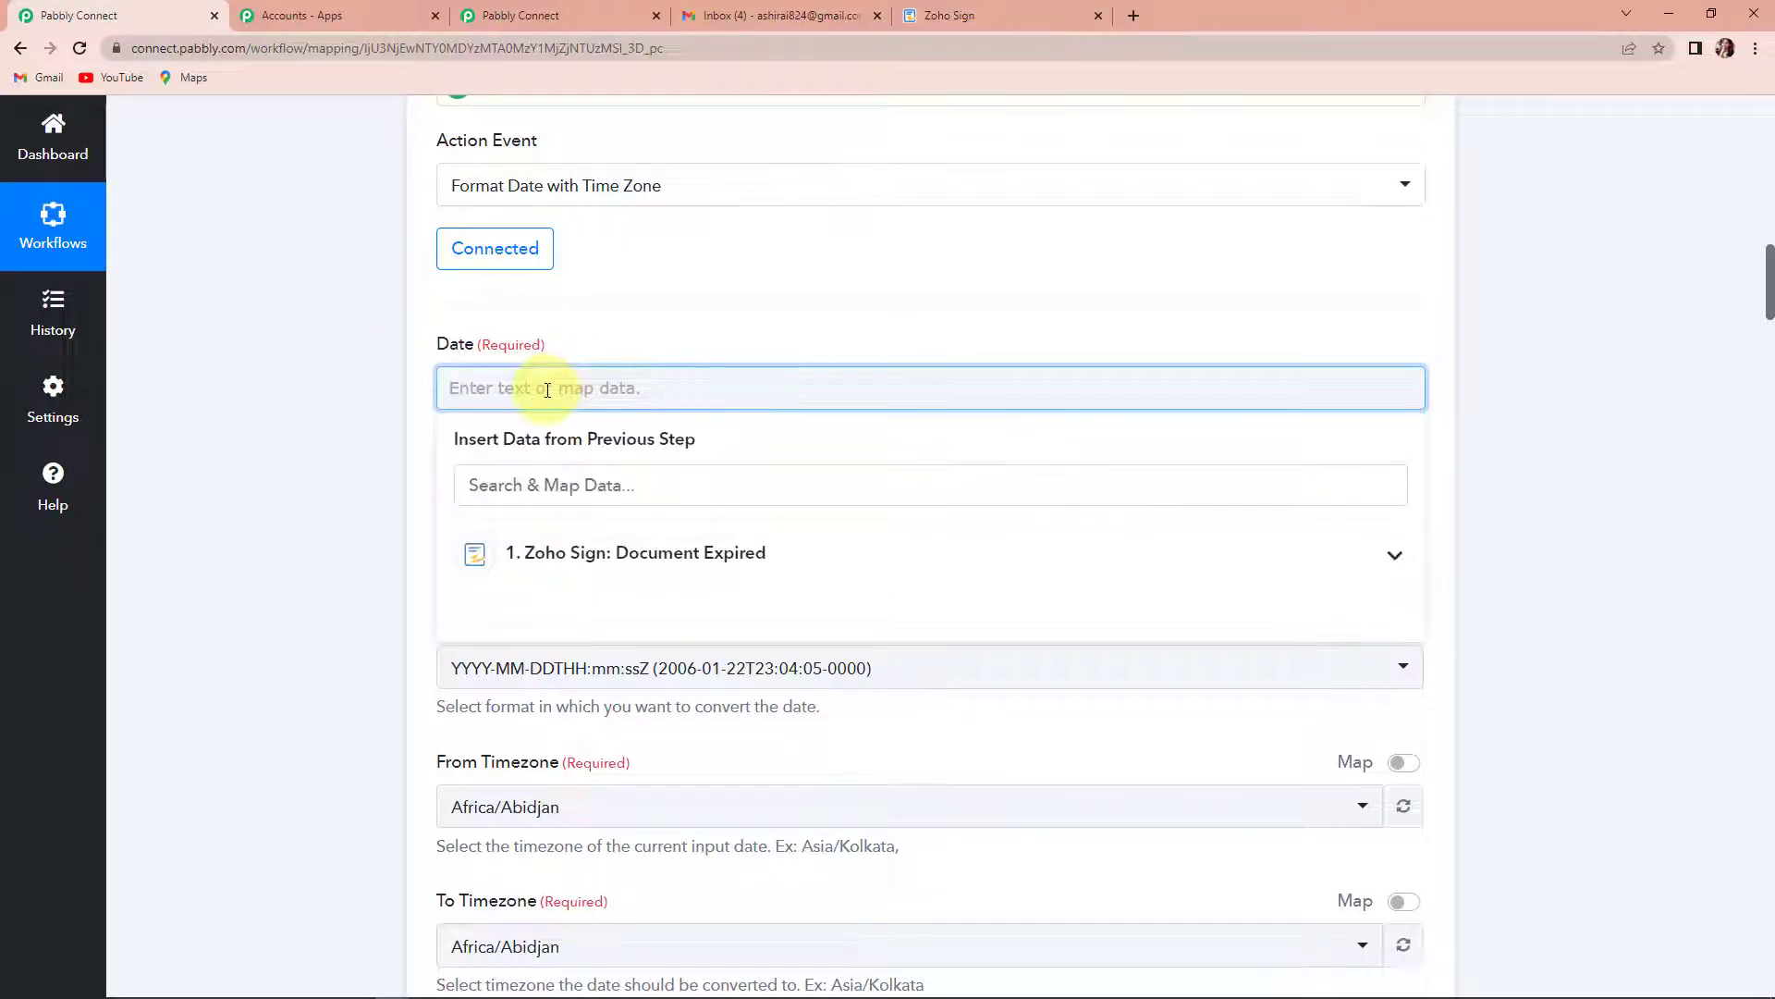
click(549, 561)
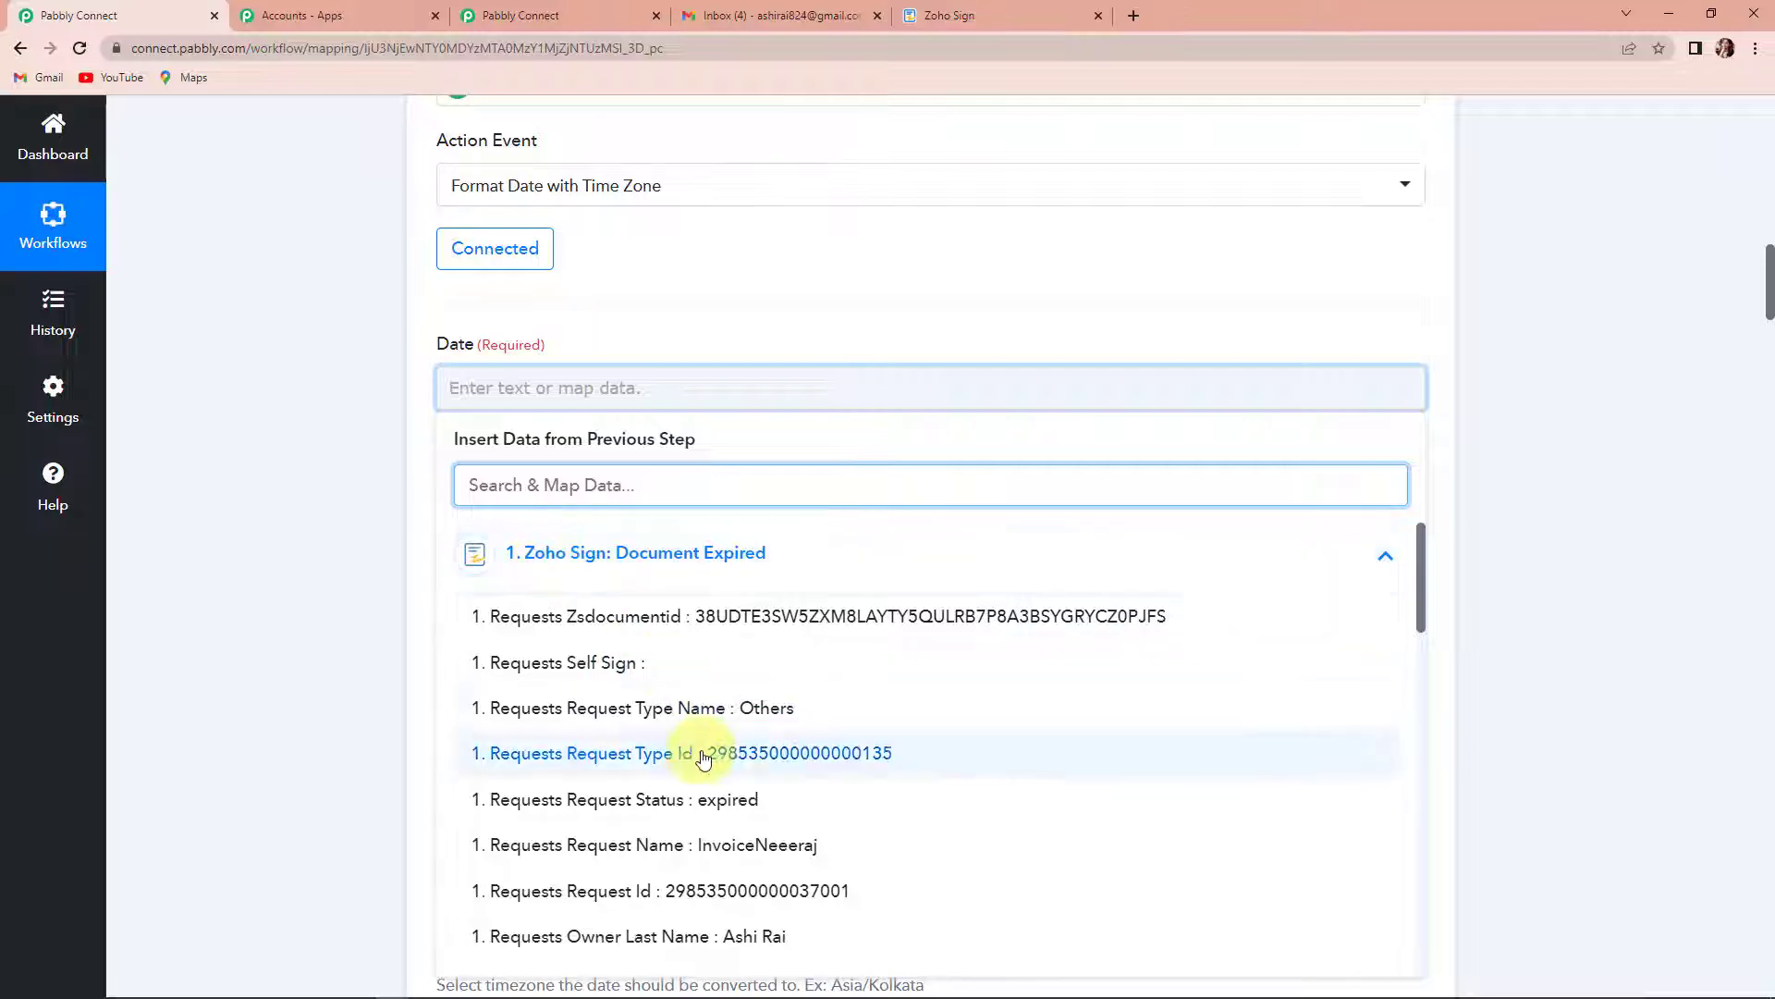
scroll(702, 756, down, 5)
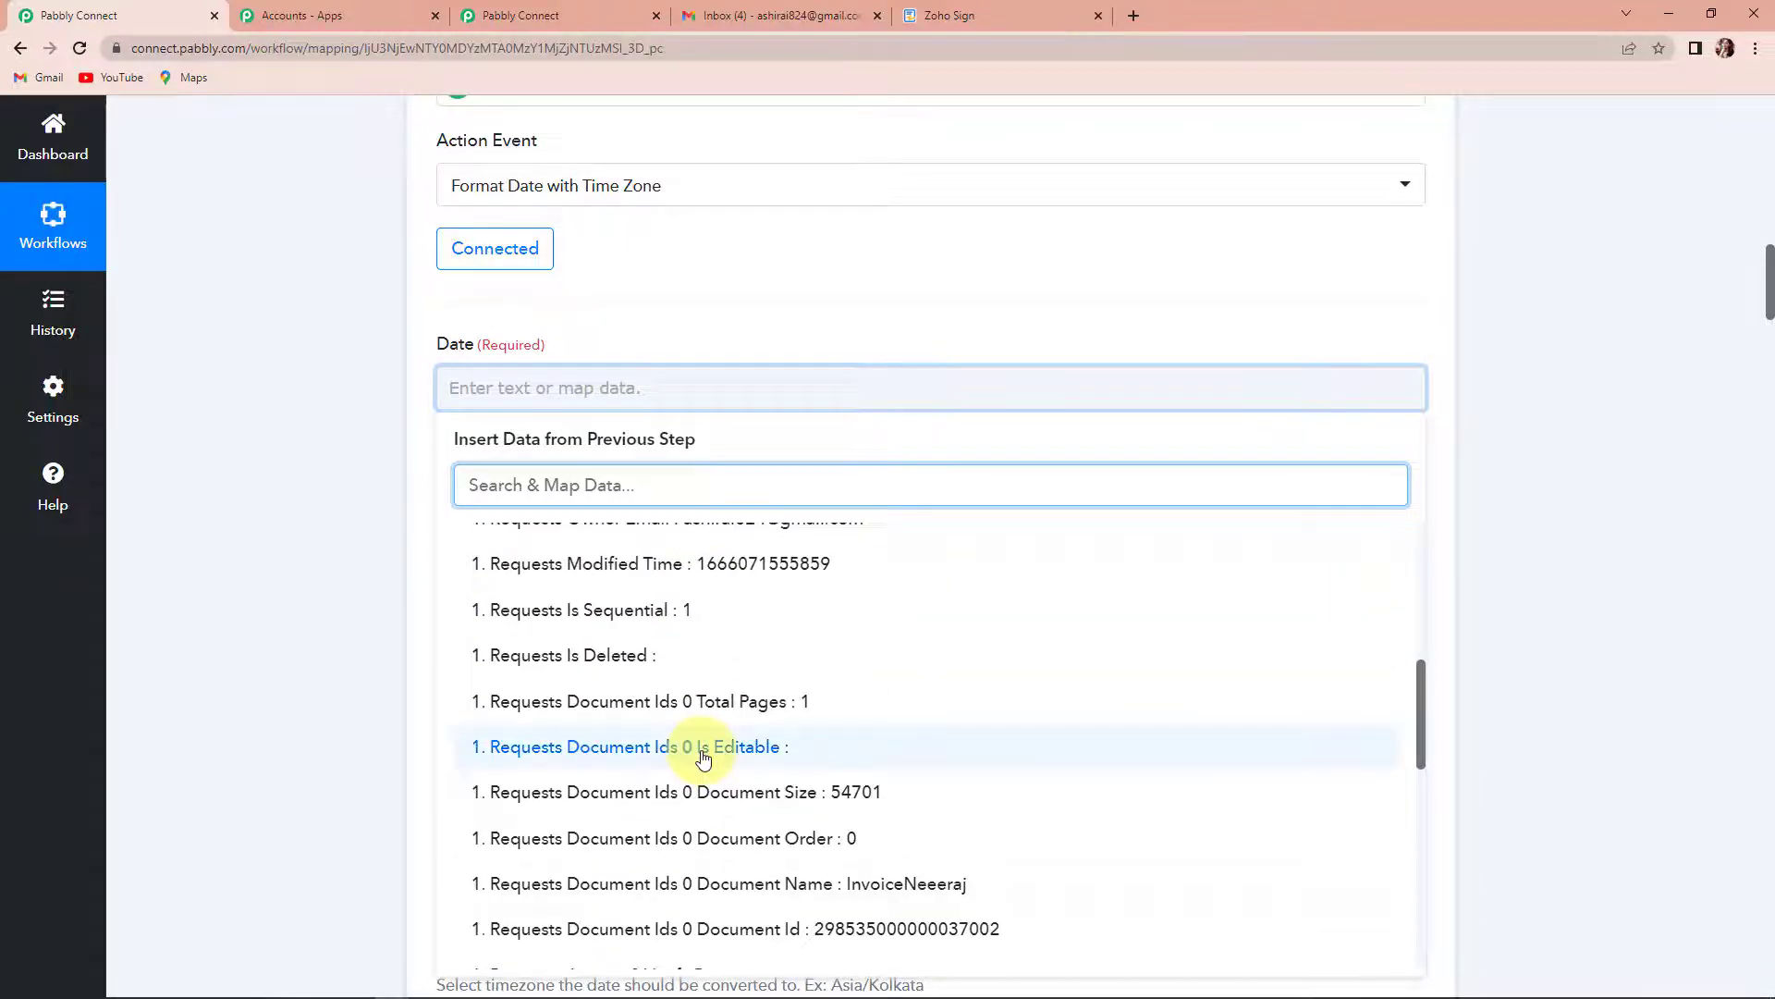
text(time)
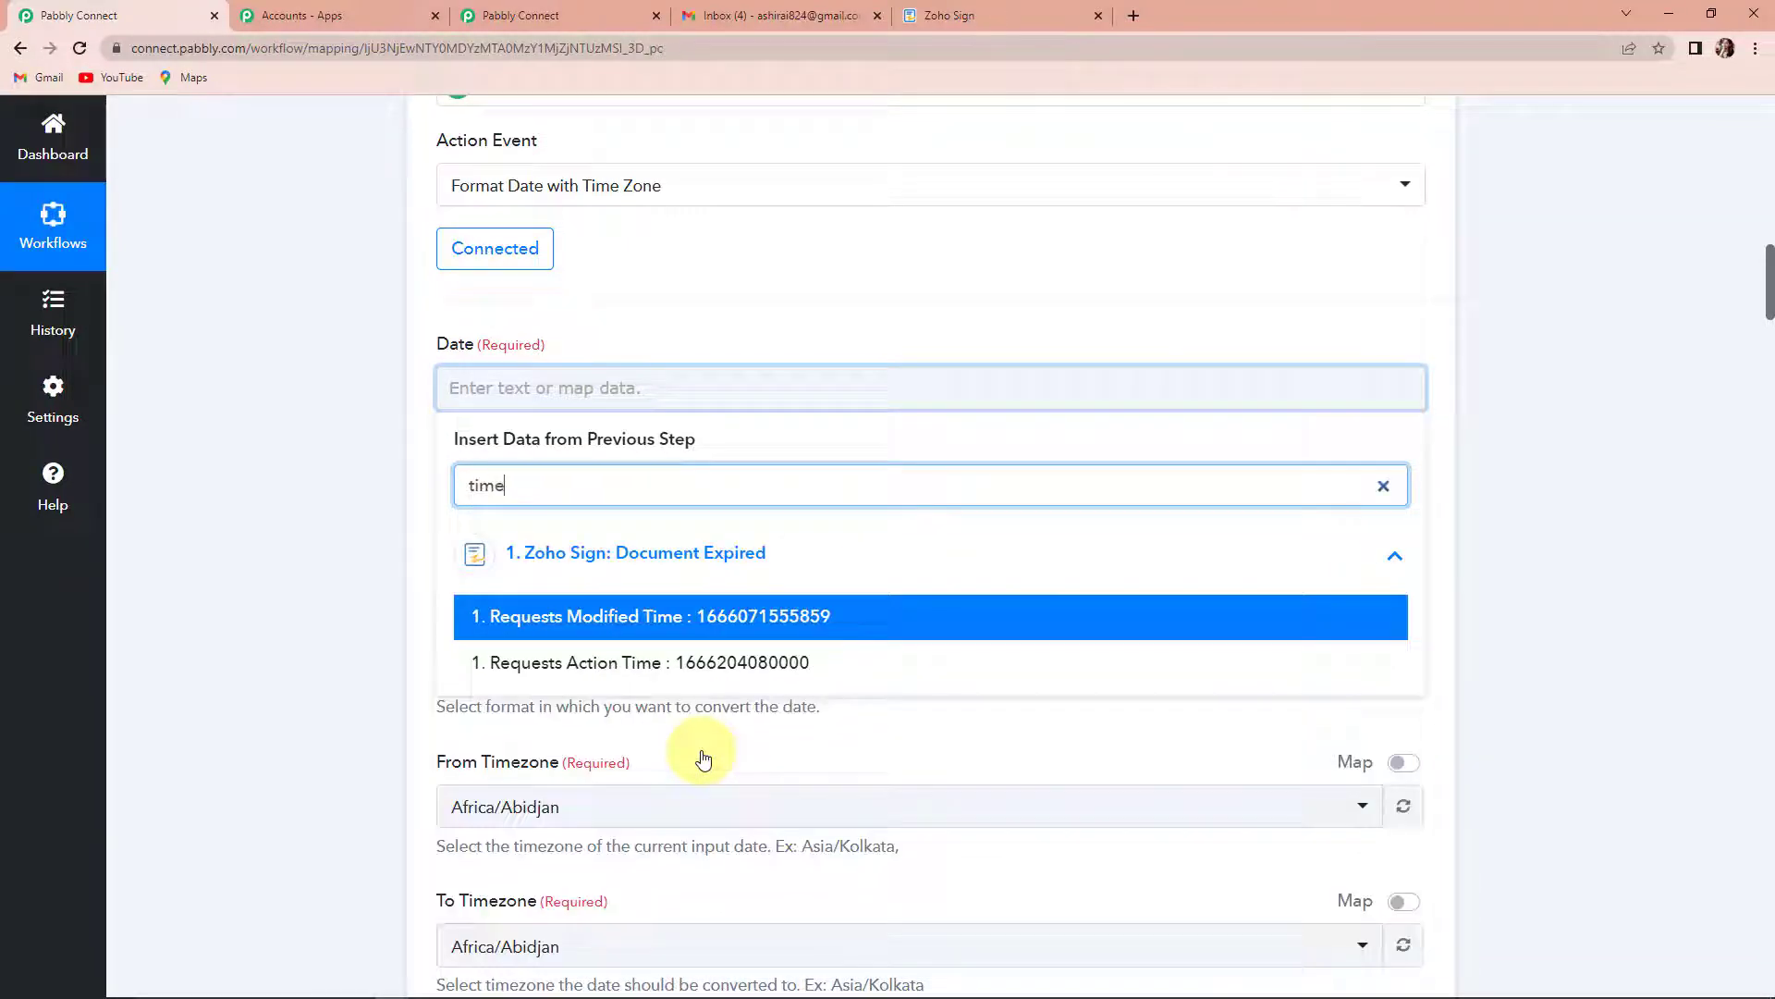
click(725, 671)
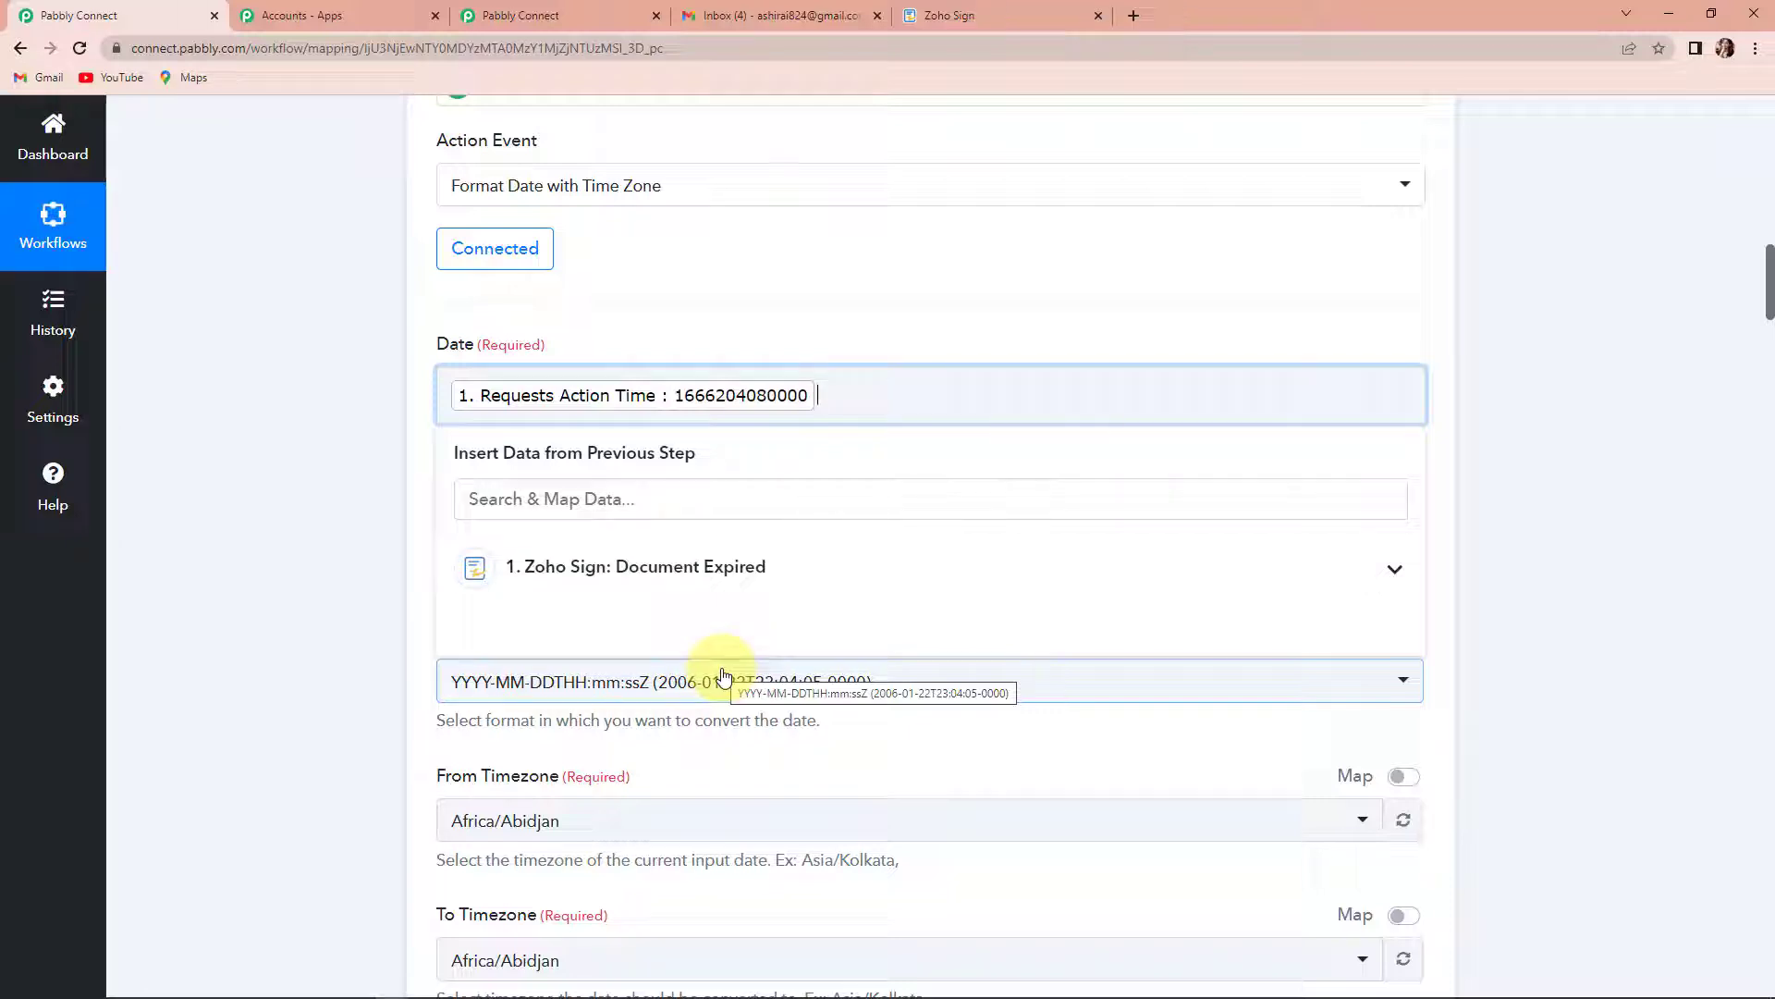
click(229, 507)
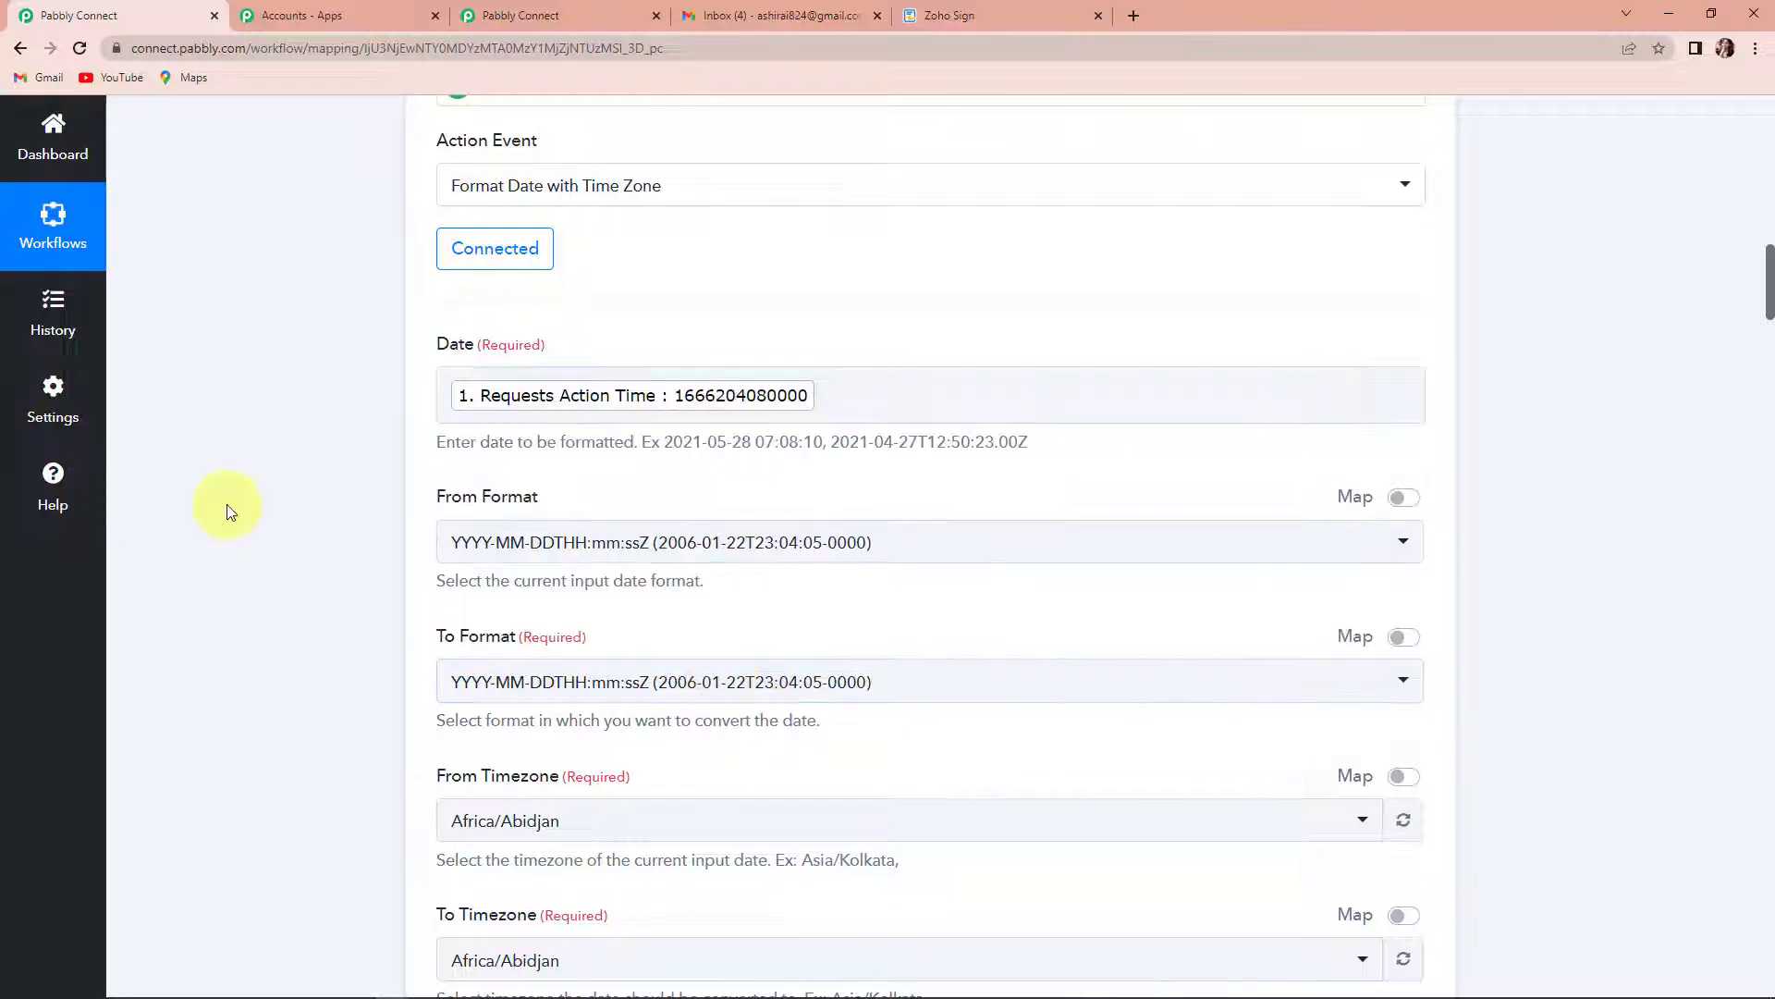
- Set the formatter's From Format to Timestamp in Millisecond and its To Format to YYYY-MM-DD HH:mm:ss
scroll(459, 411, down, 2)
click(548, 363)
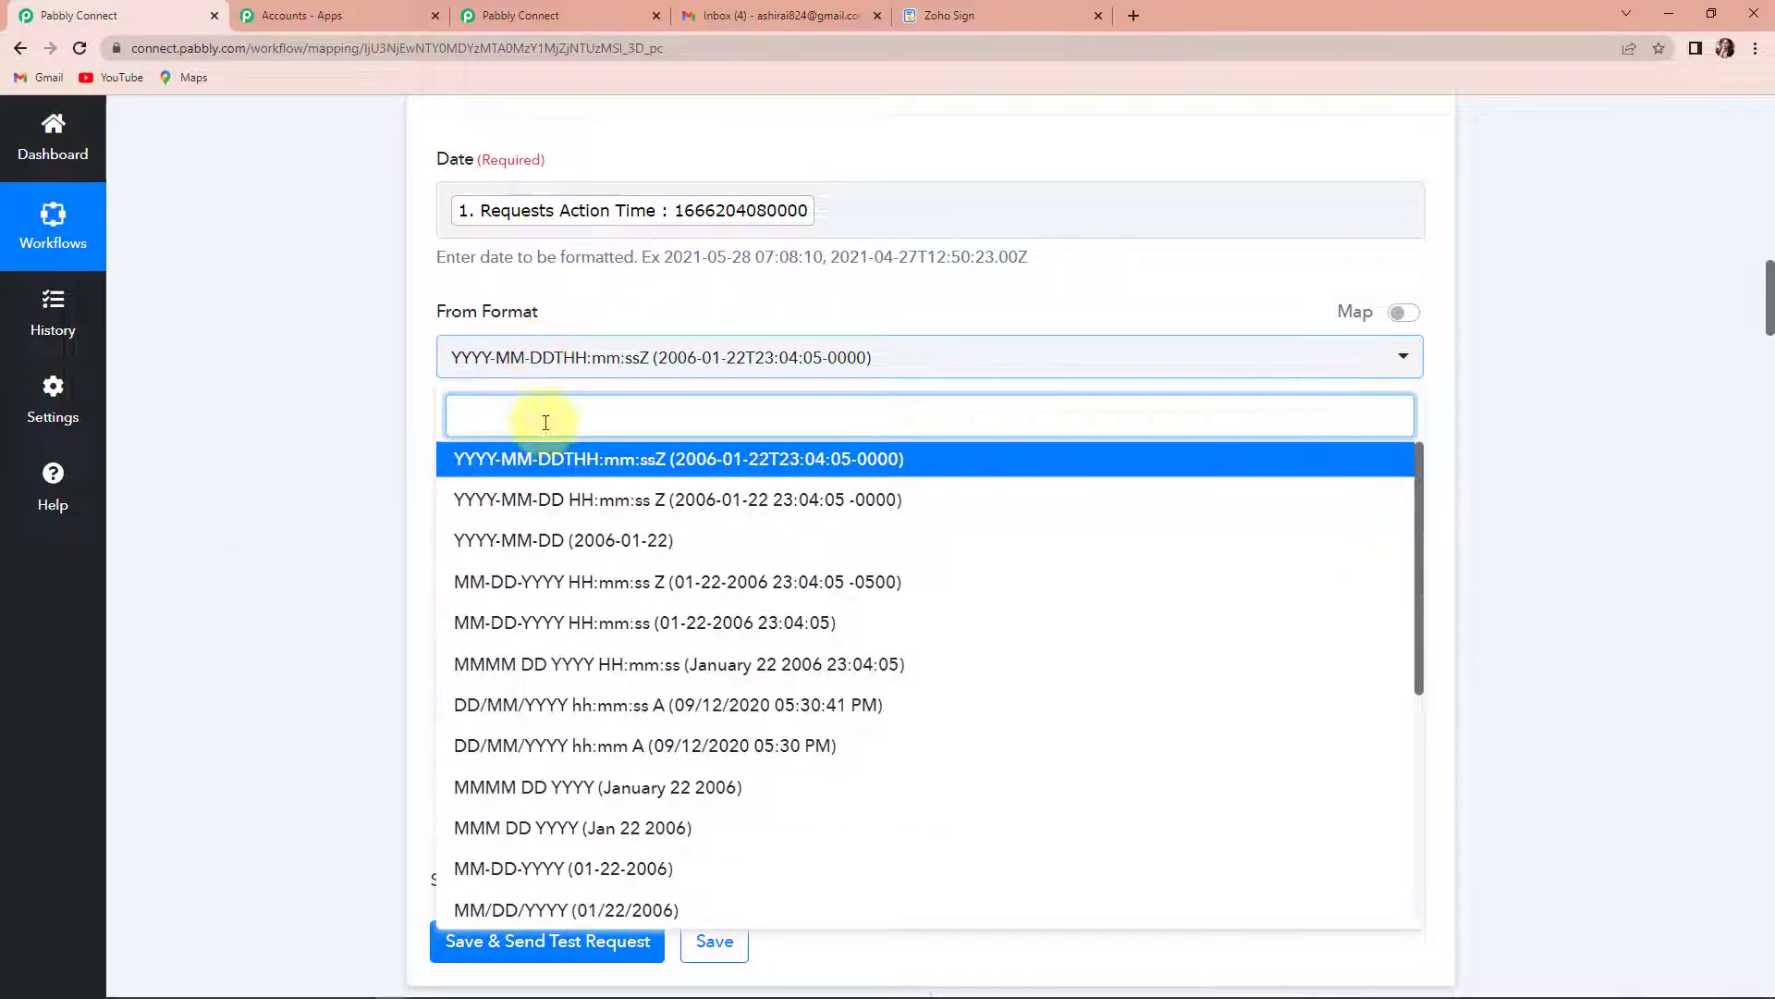
scroll(480, 705, down, 5)
click(577, 897)
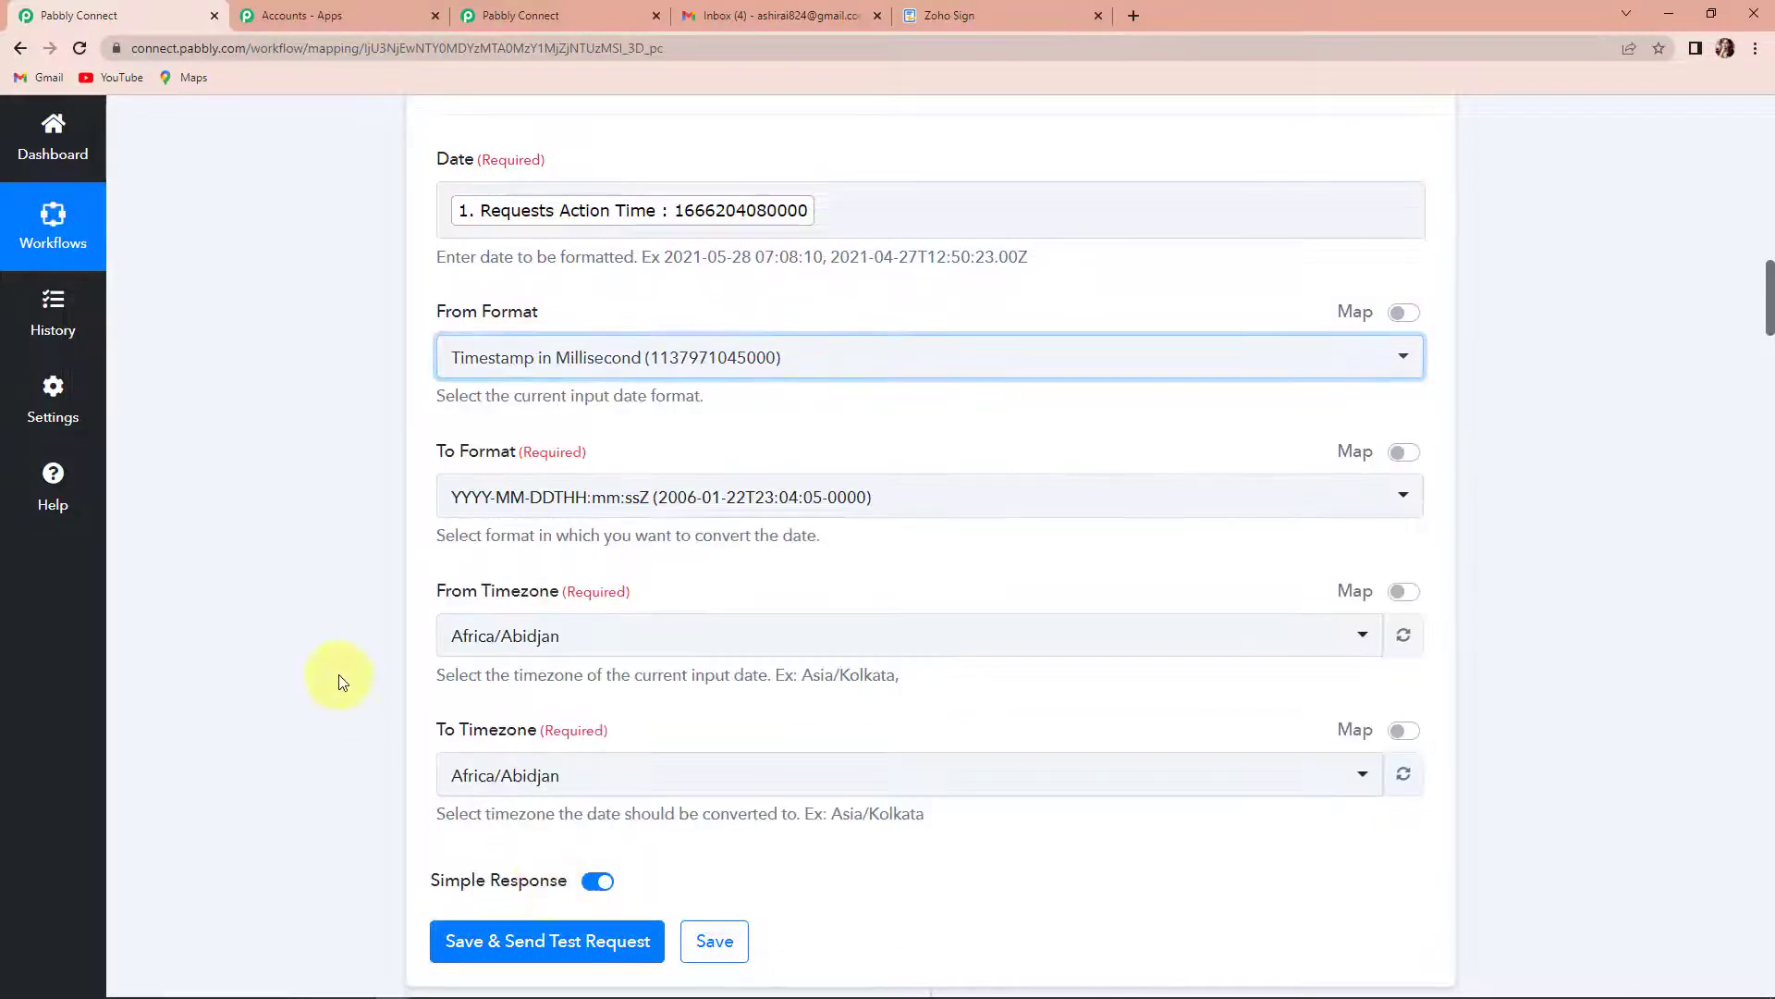
click(515, 504)
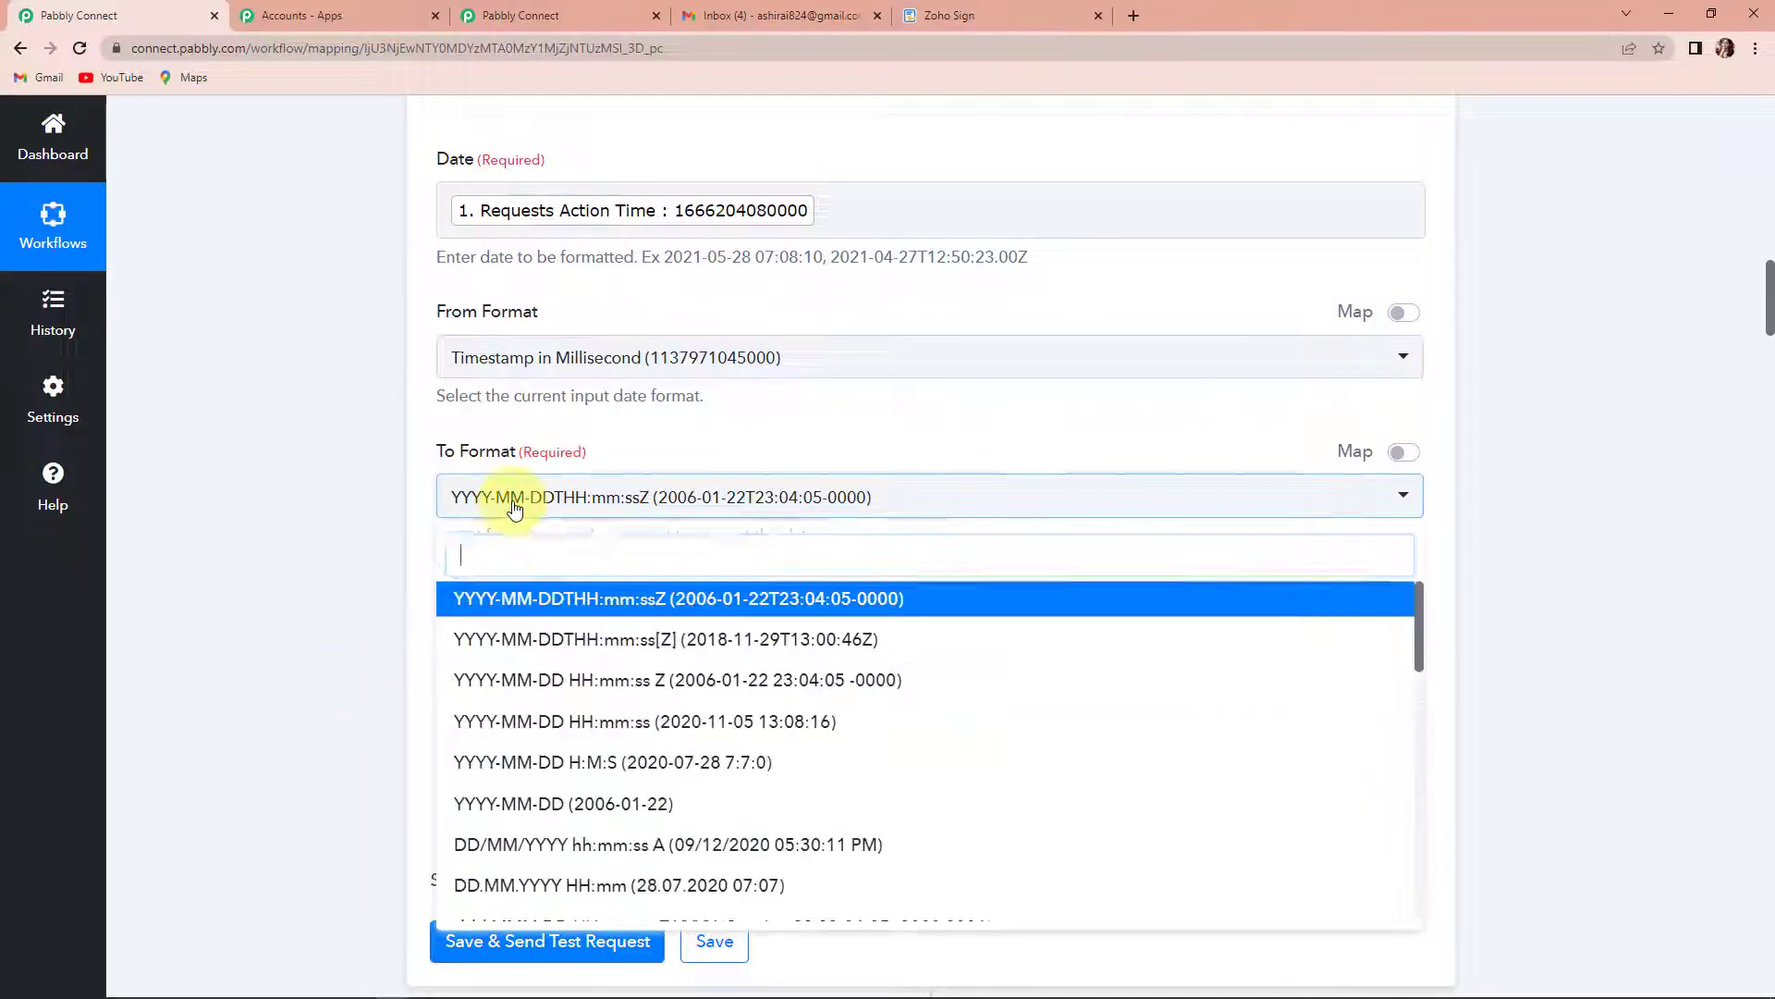
click(588, 731)
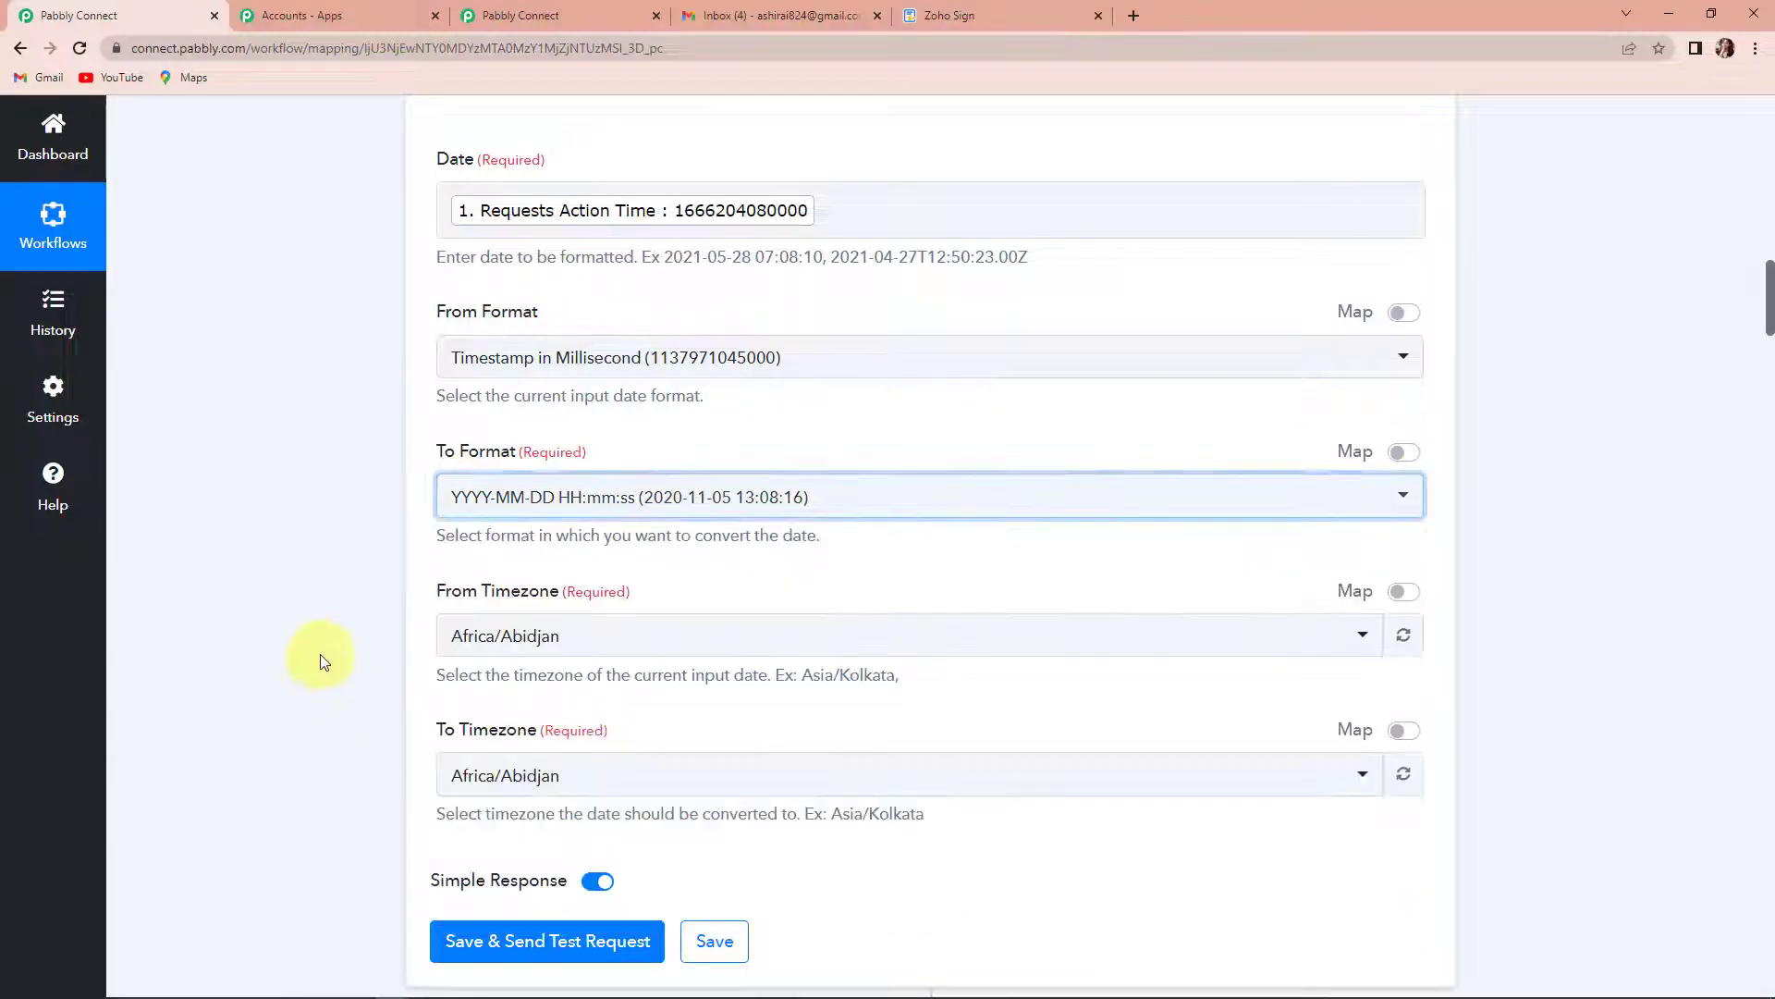
- Set the formatter's From Timezone to Etc/UTC and its To Timezone to Asia/Kolkata
click(552, 647)
text(utc)
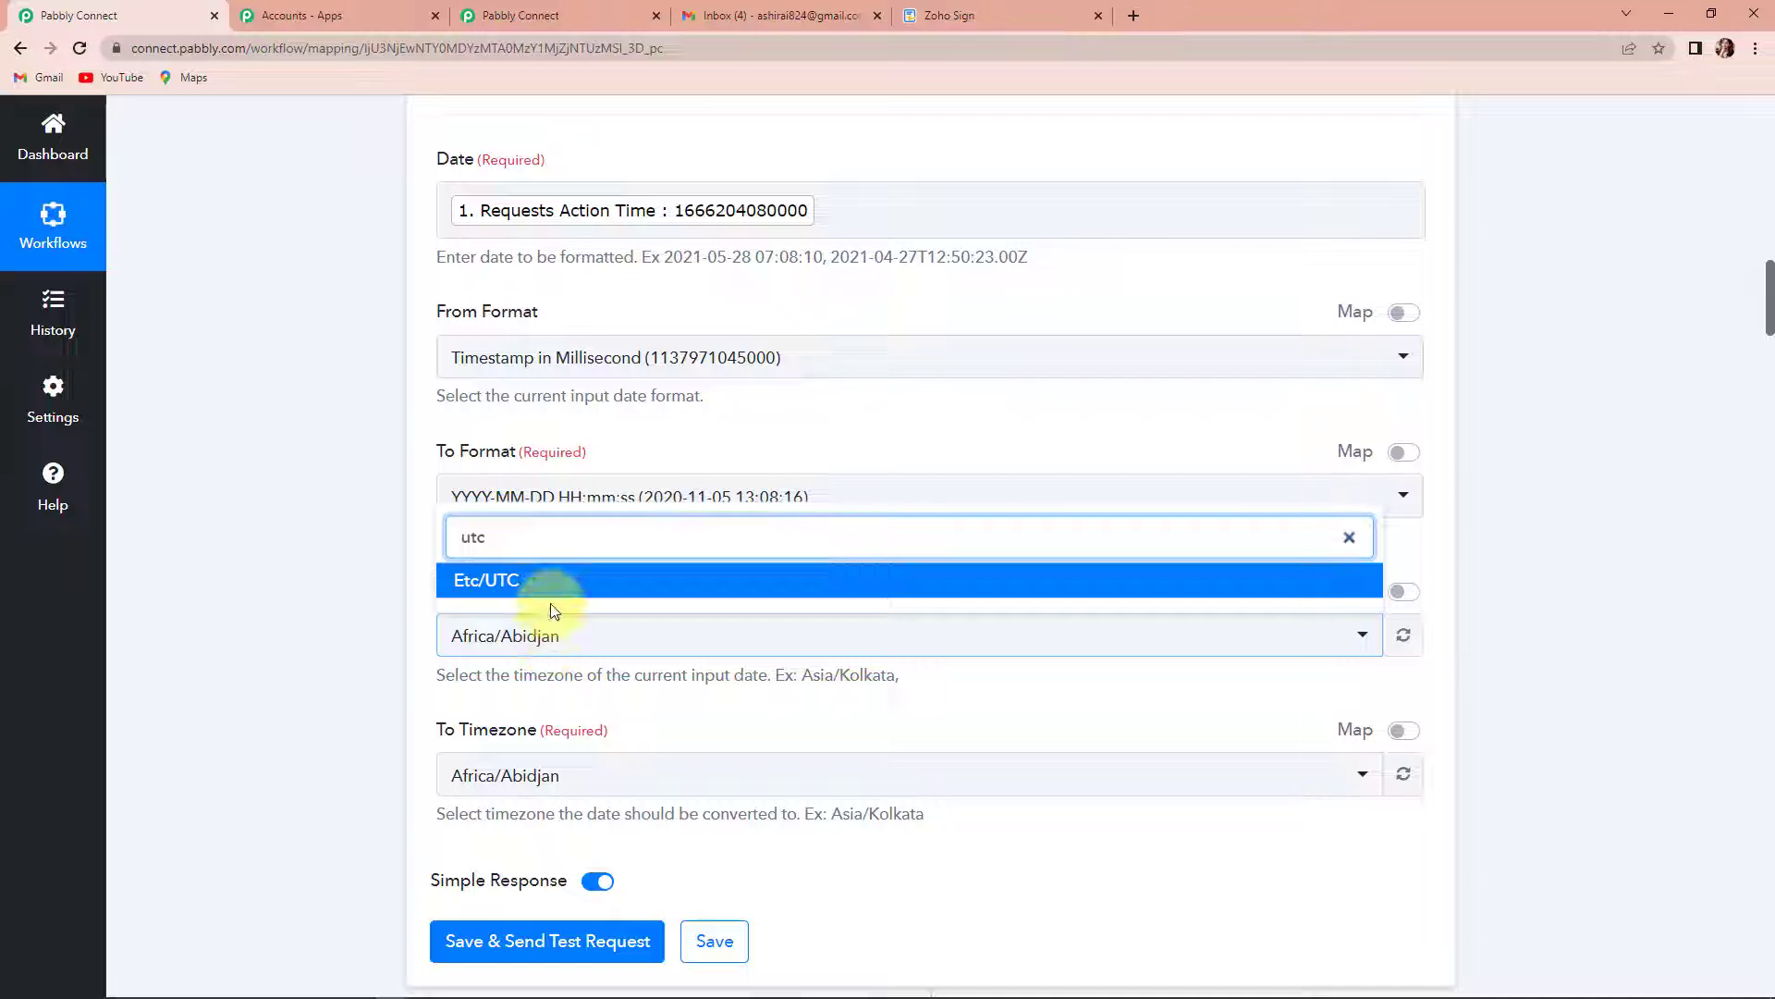
click(551, 604)
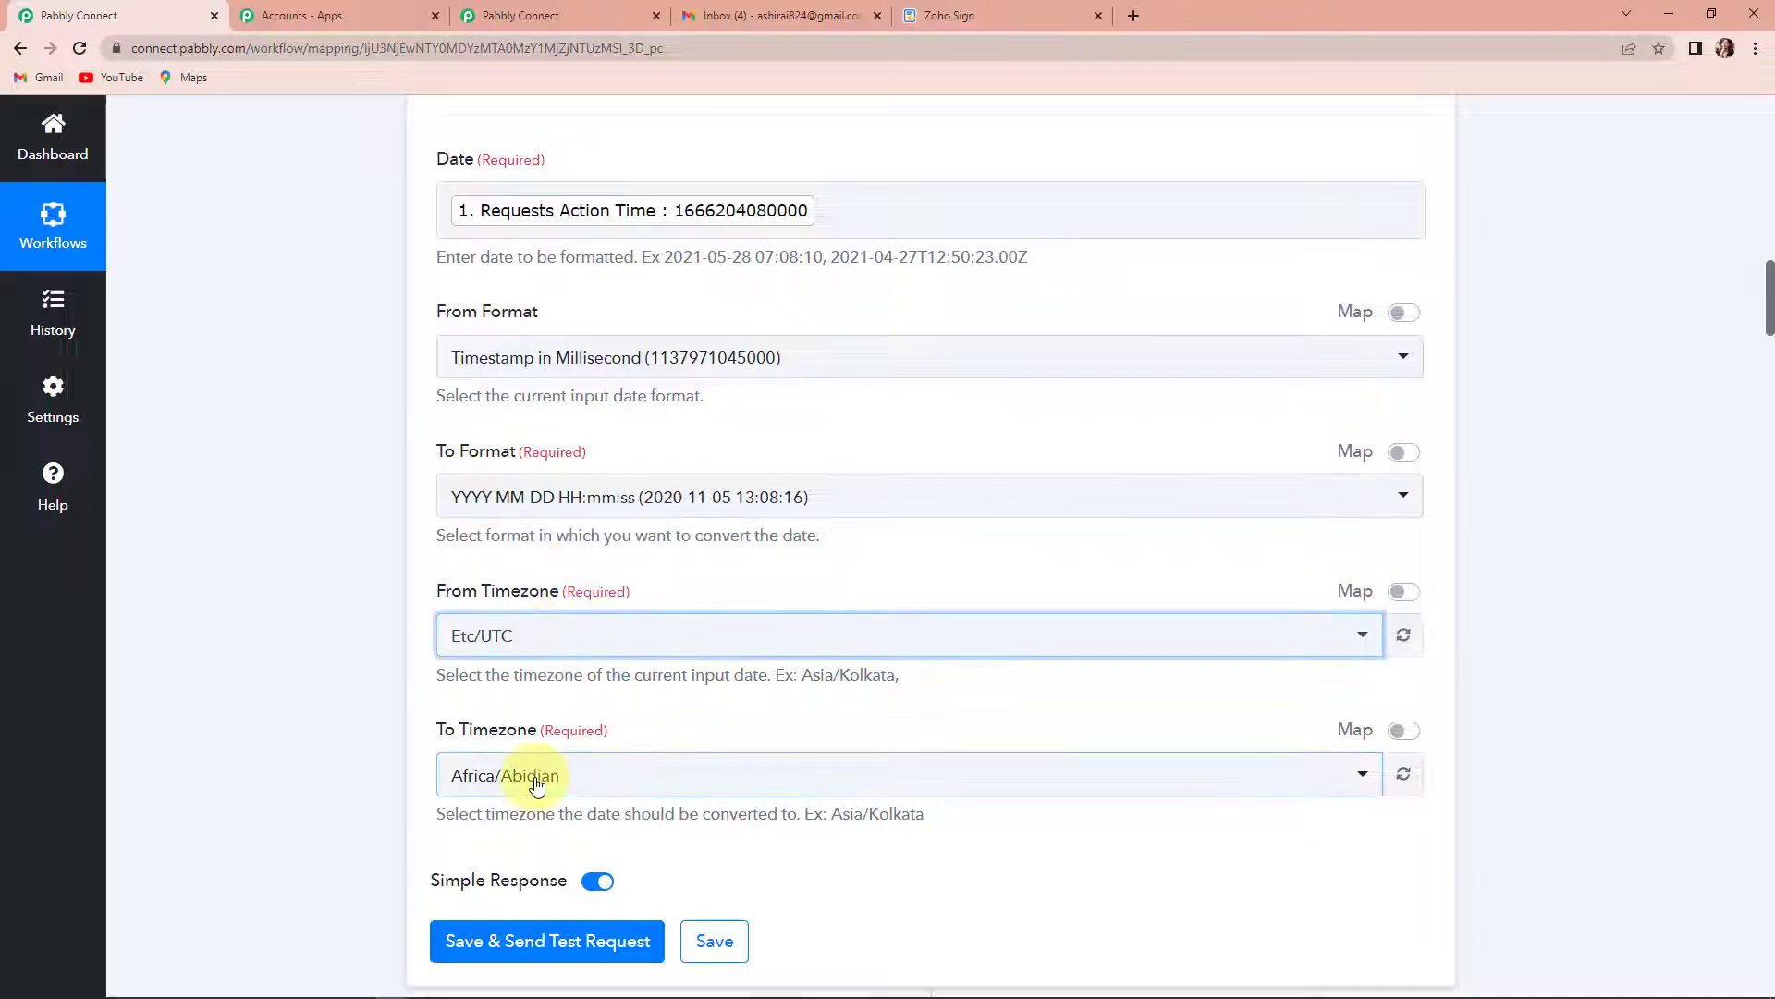
click(534, 776)
text(kol)
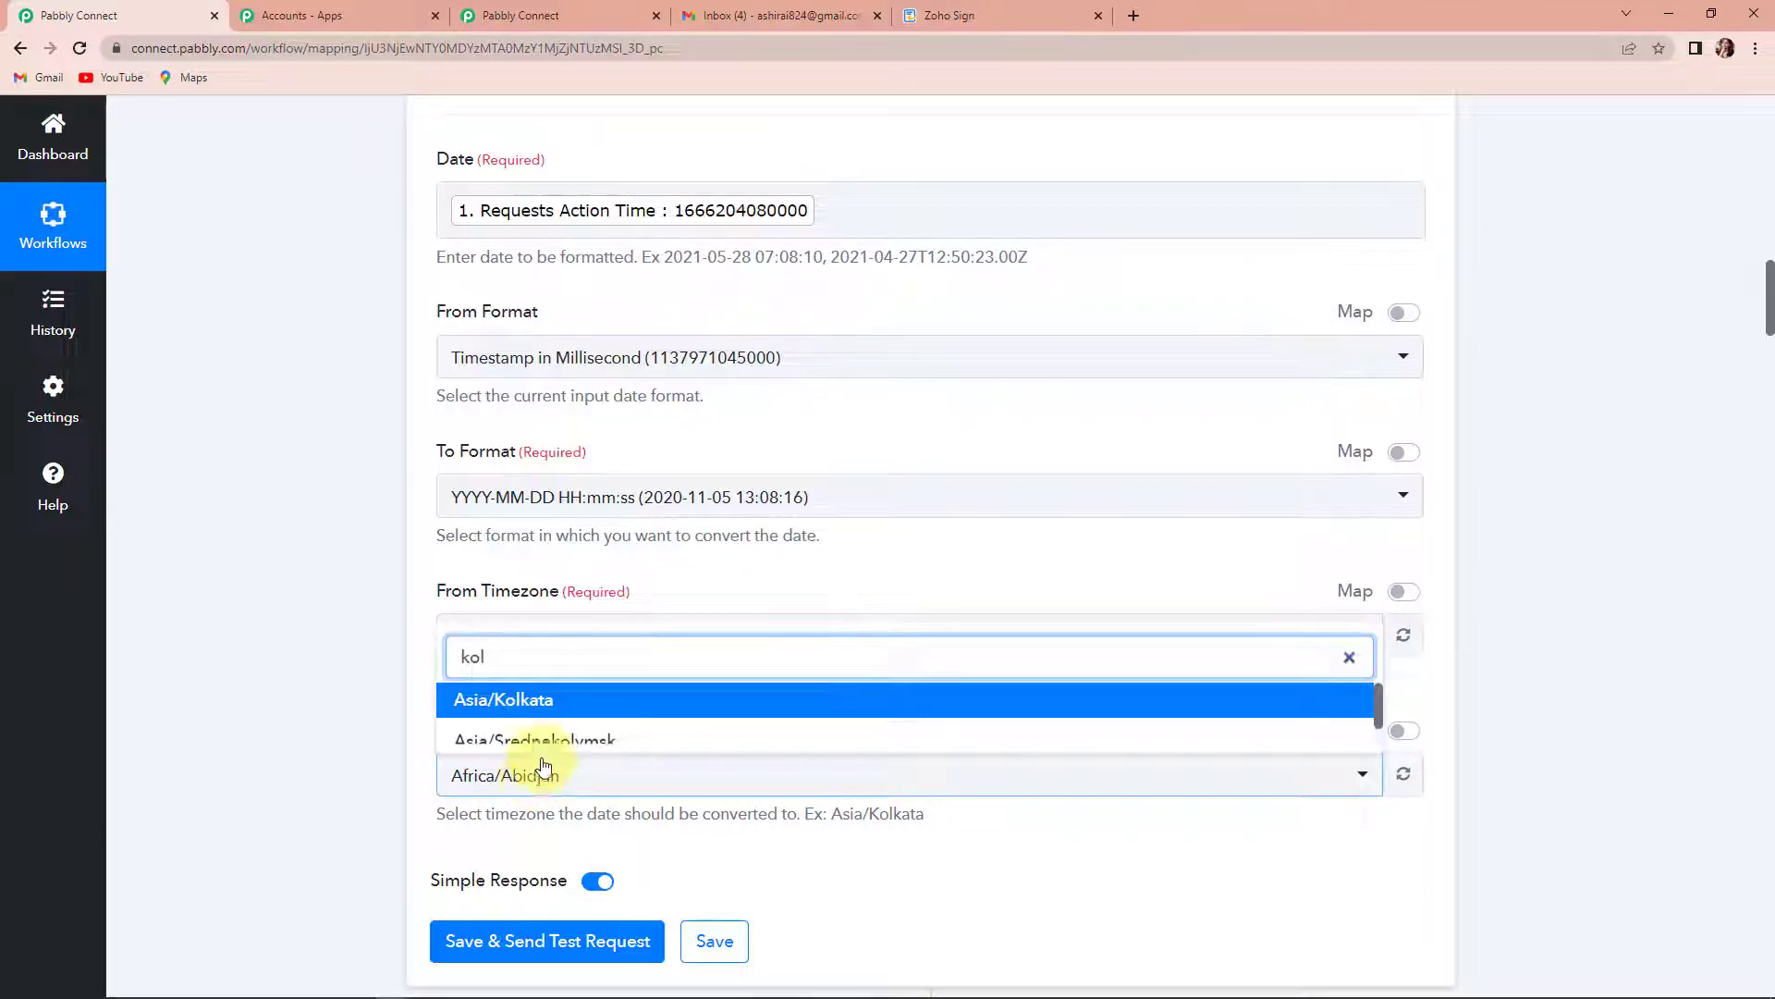
click(555, 707)
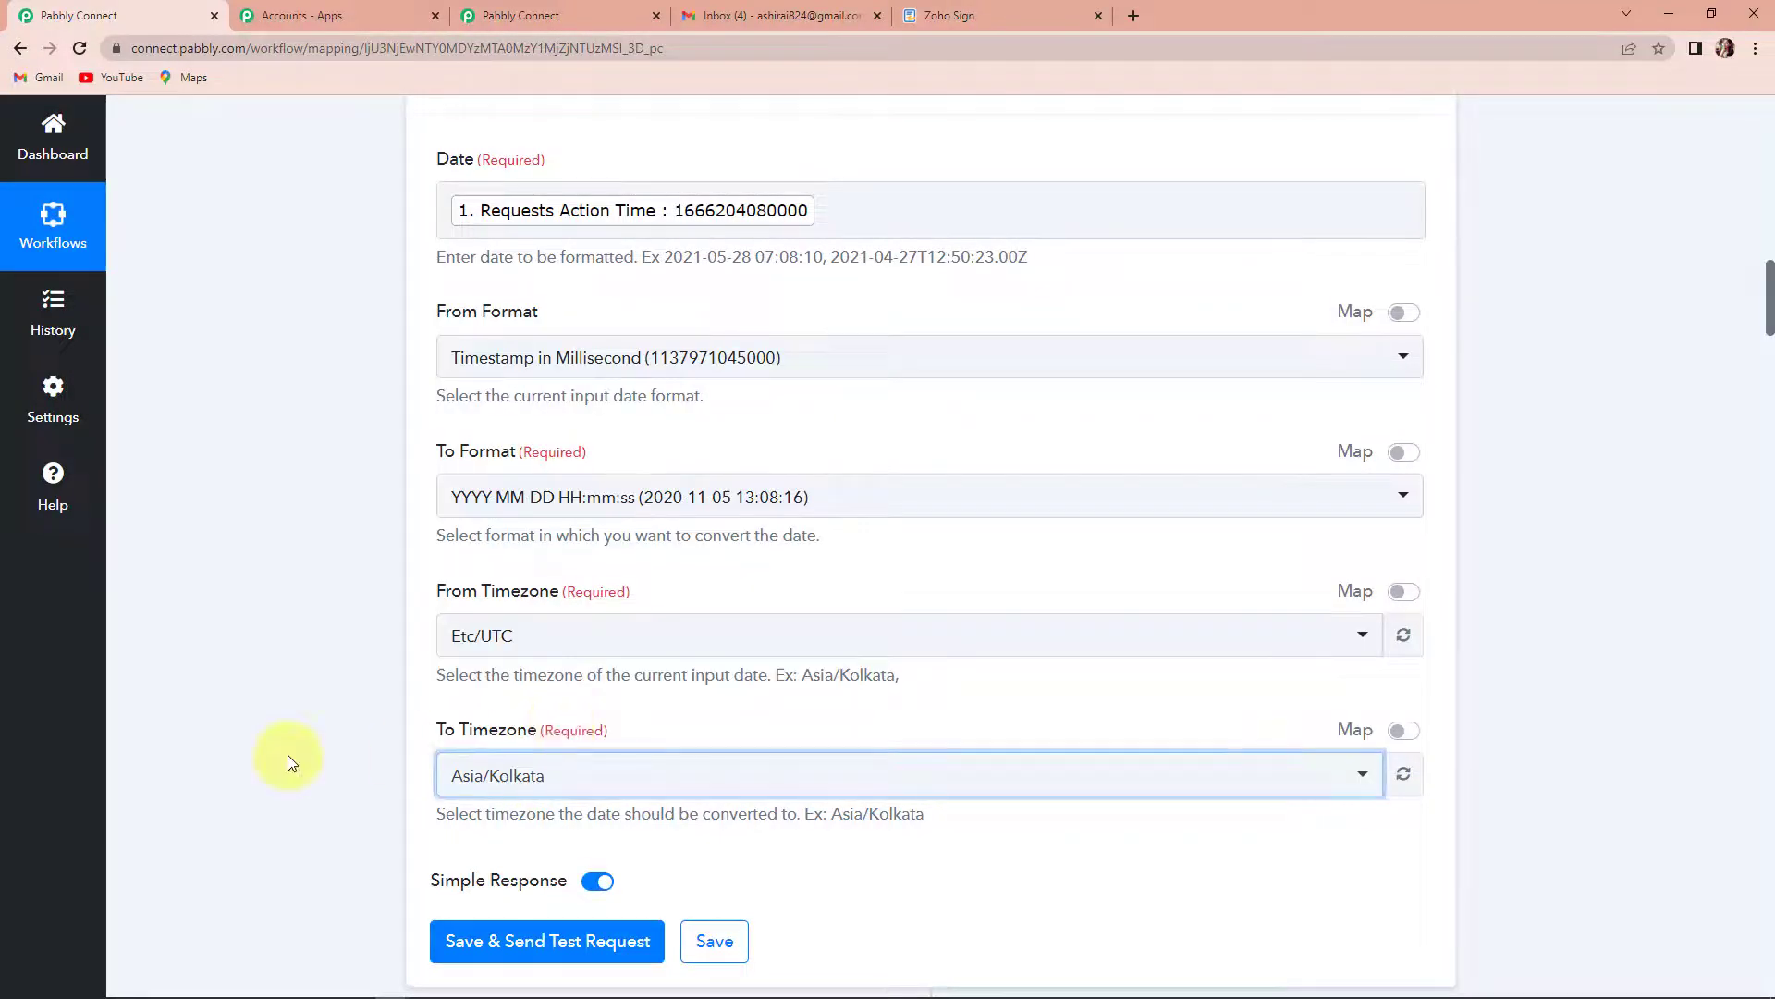
- Save the date formatter step with a test request and check the formatted date in its response
click(499, 940)
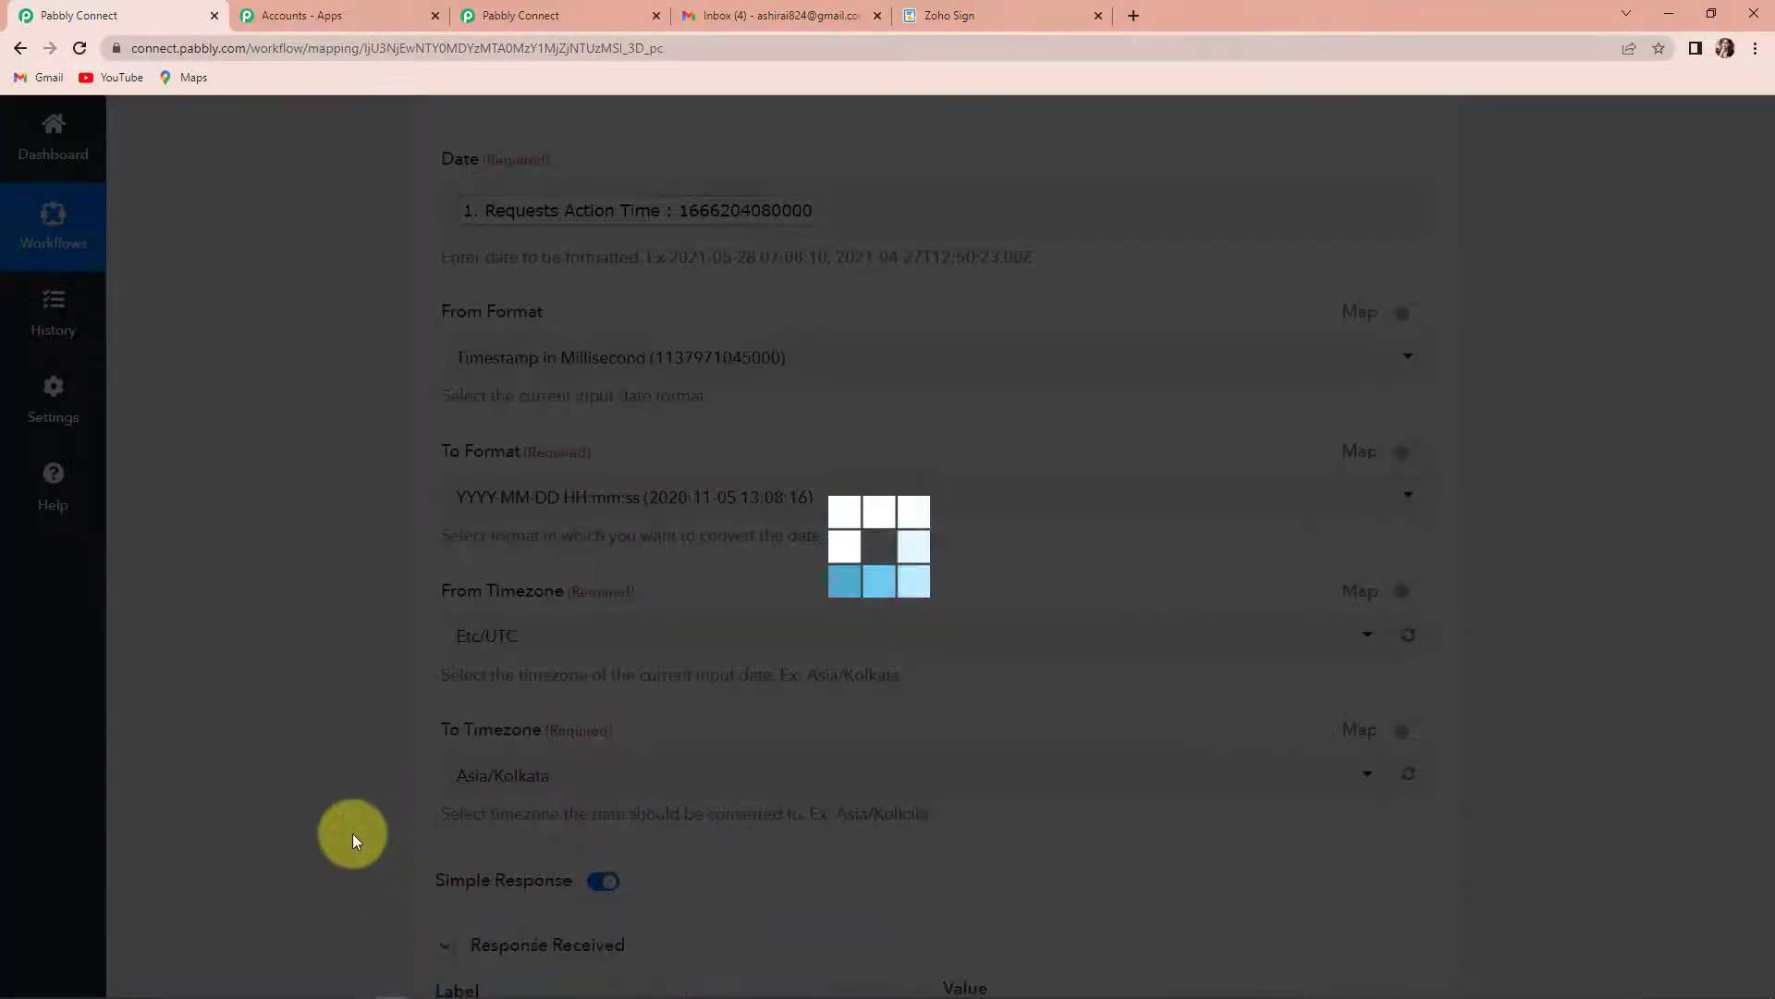
scroll(356, 839, down, 1)
scroll(355, 840, down, 2)
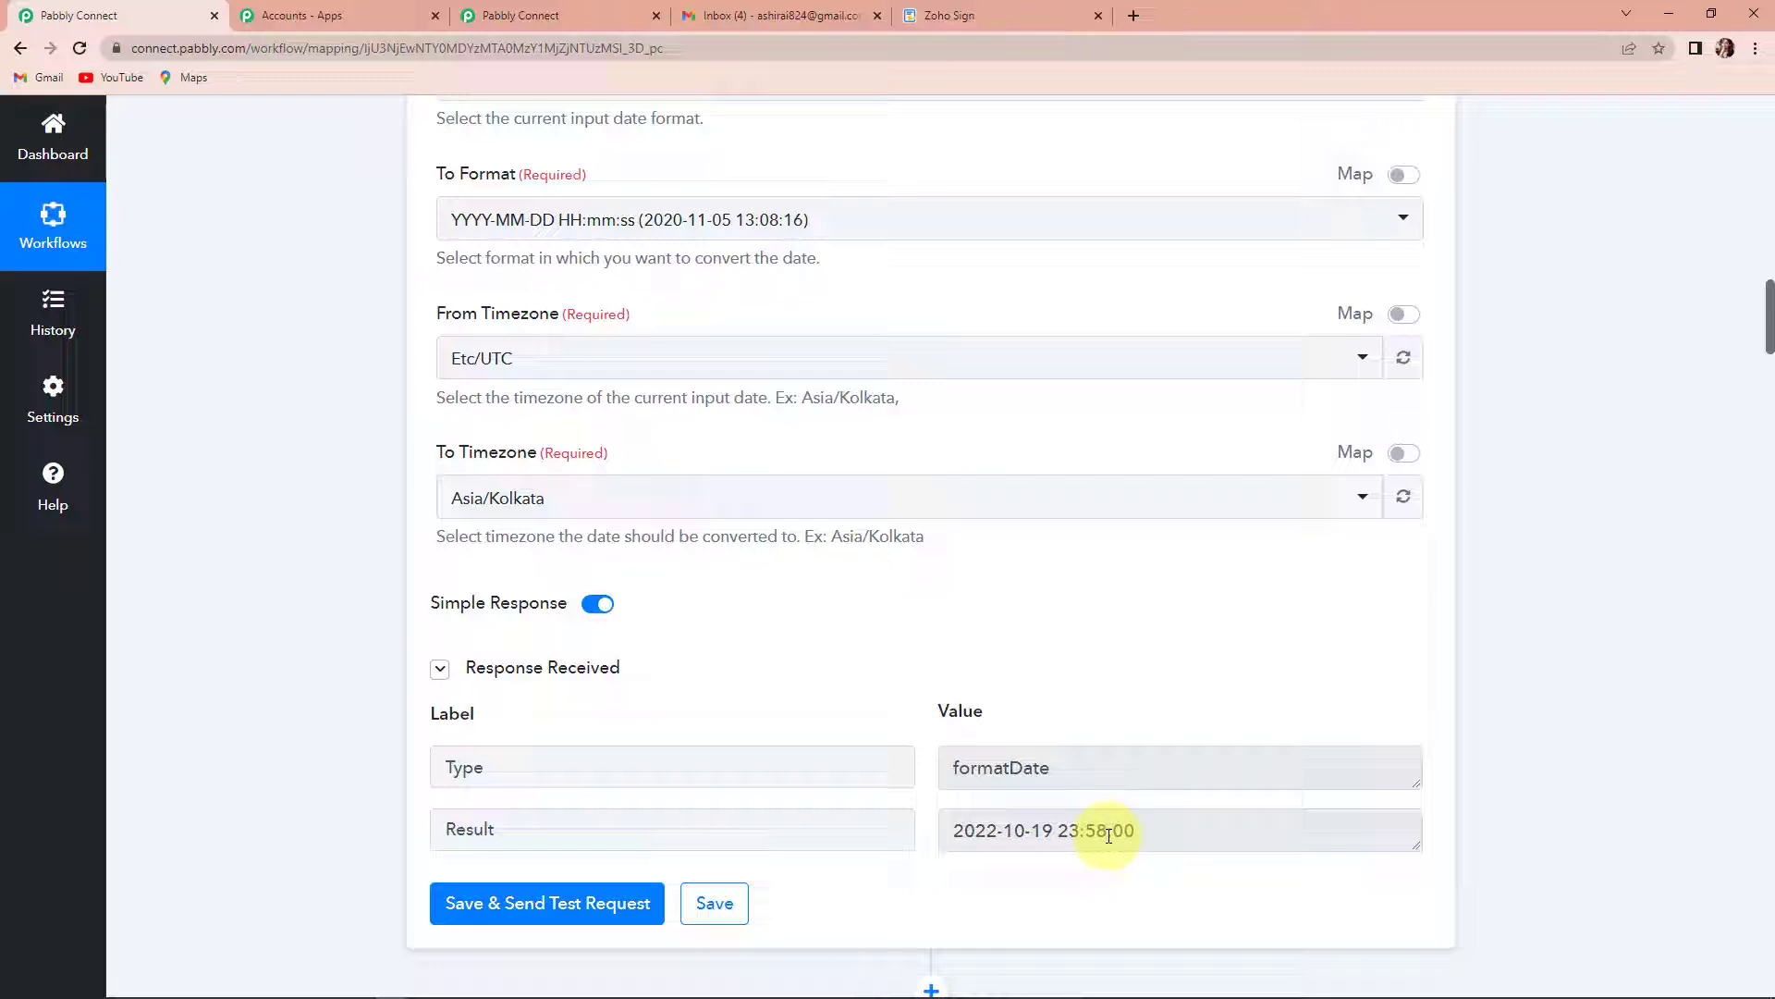
- Choose Gmail as the app for the action after the date formatter and set its action event to Send Email
scroll(1109, 835, down, 5)
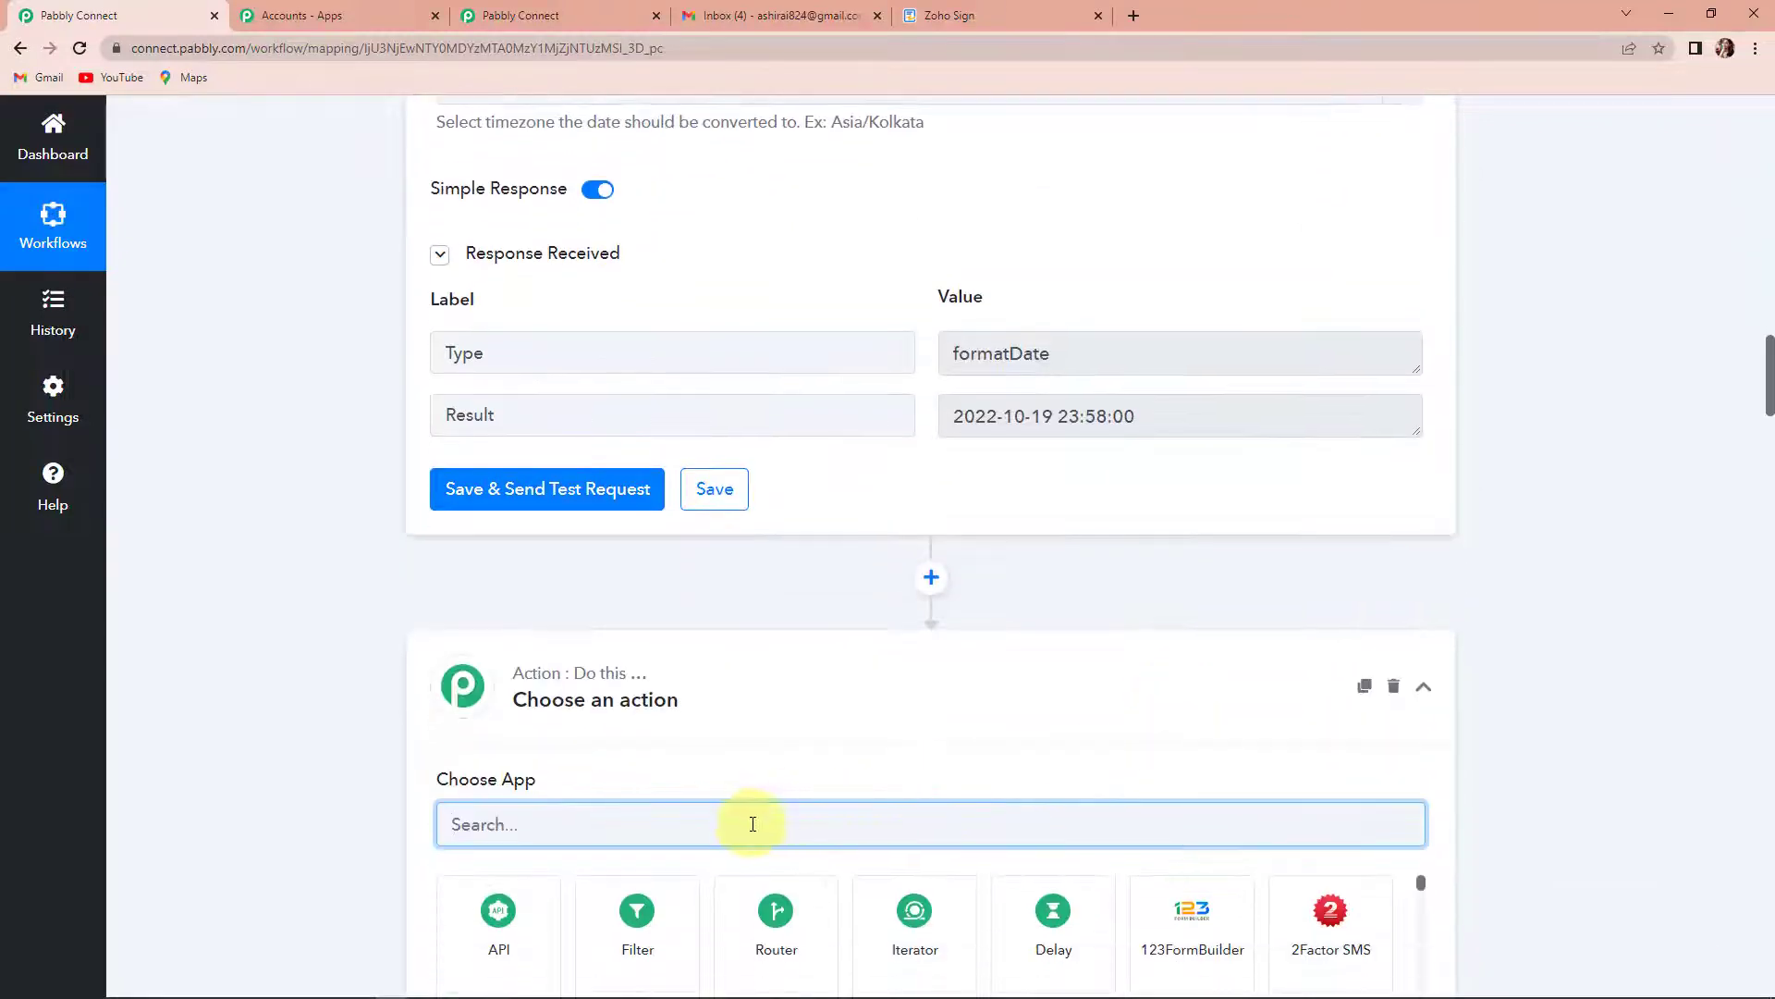
text(gmail)
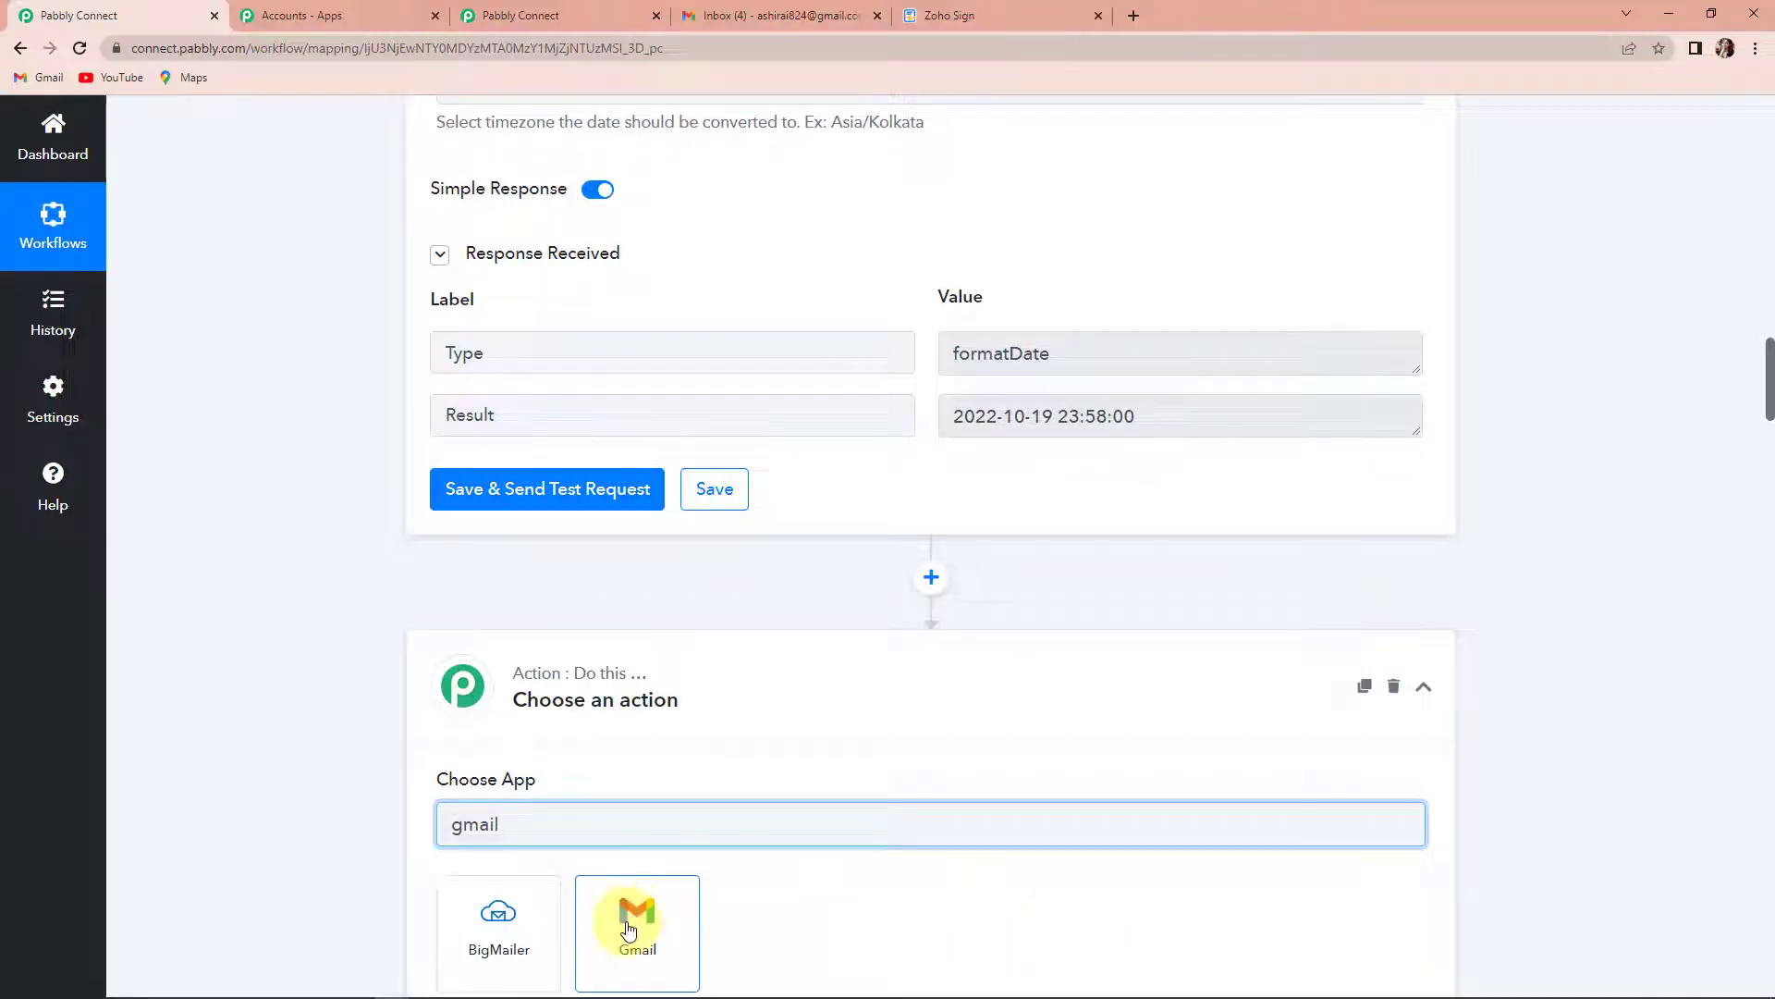
click(628, 930)
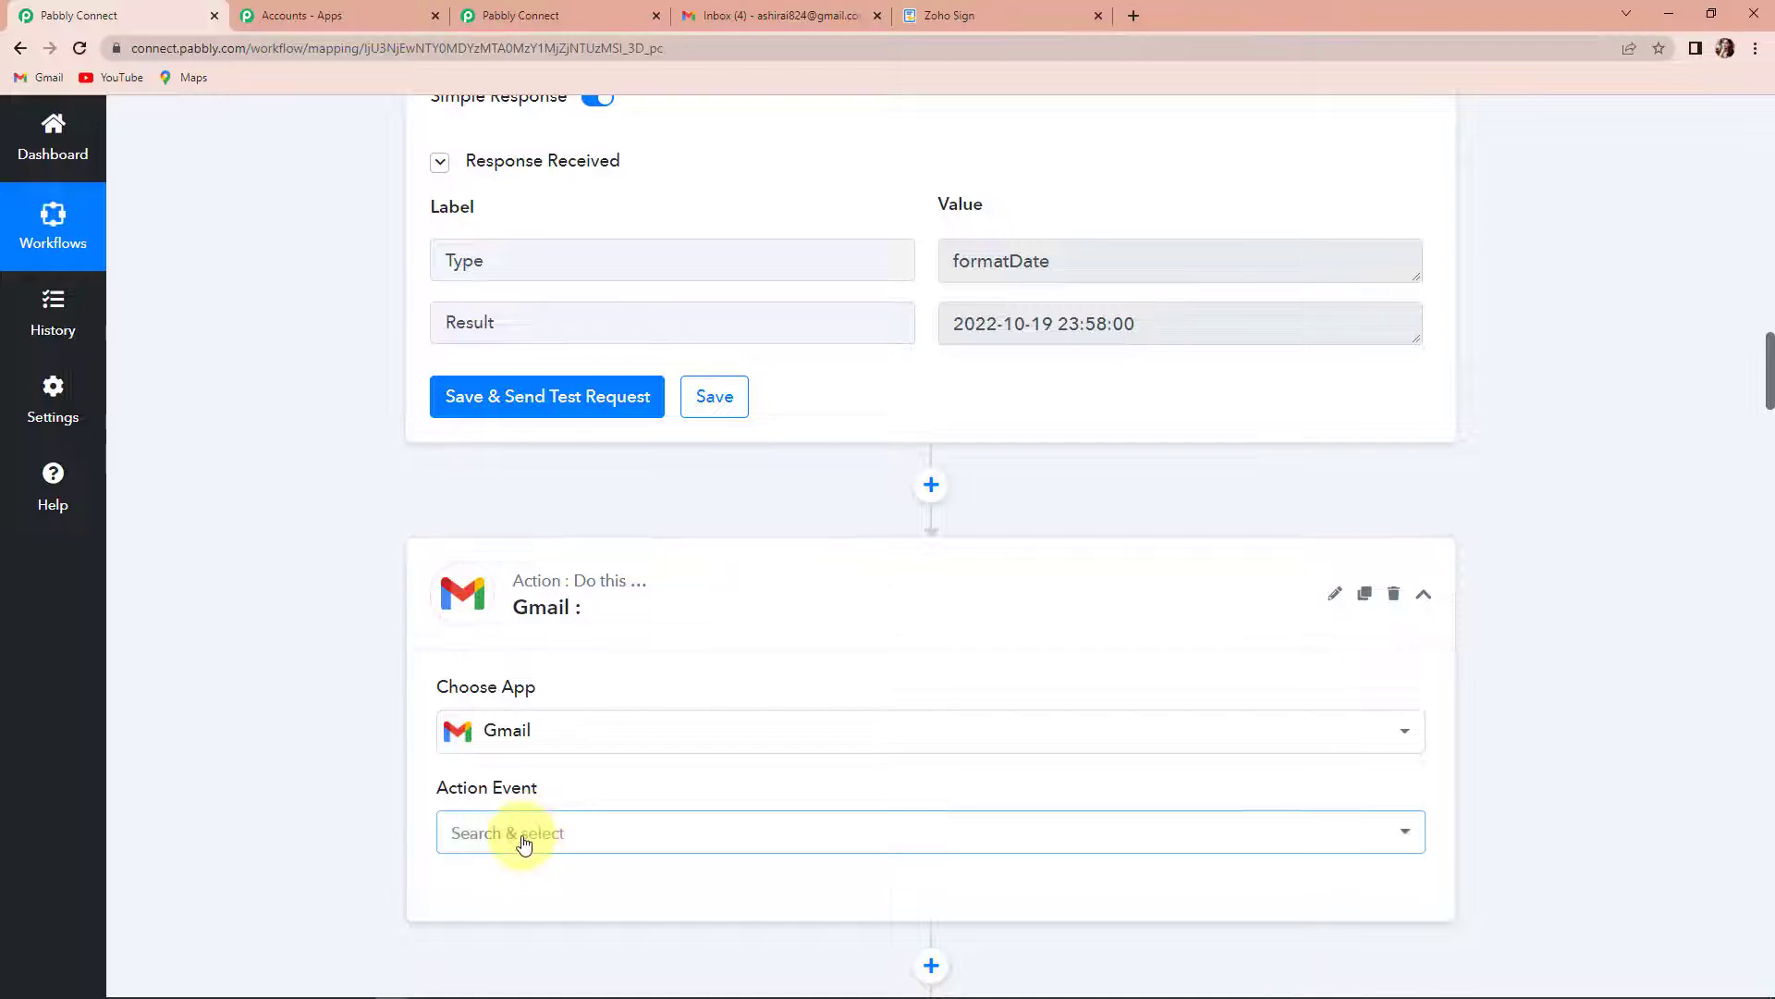
click(520, 836)
click(515, 769)
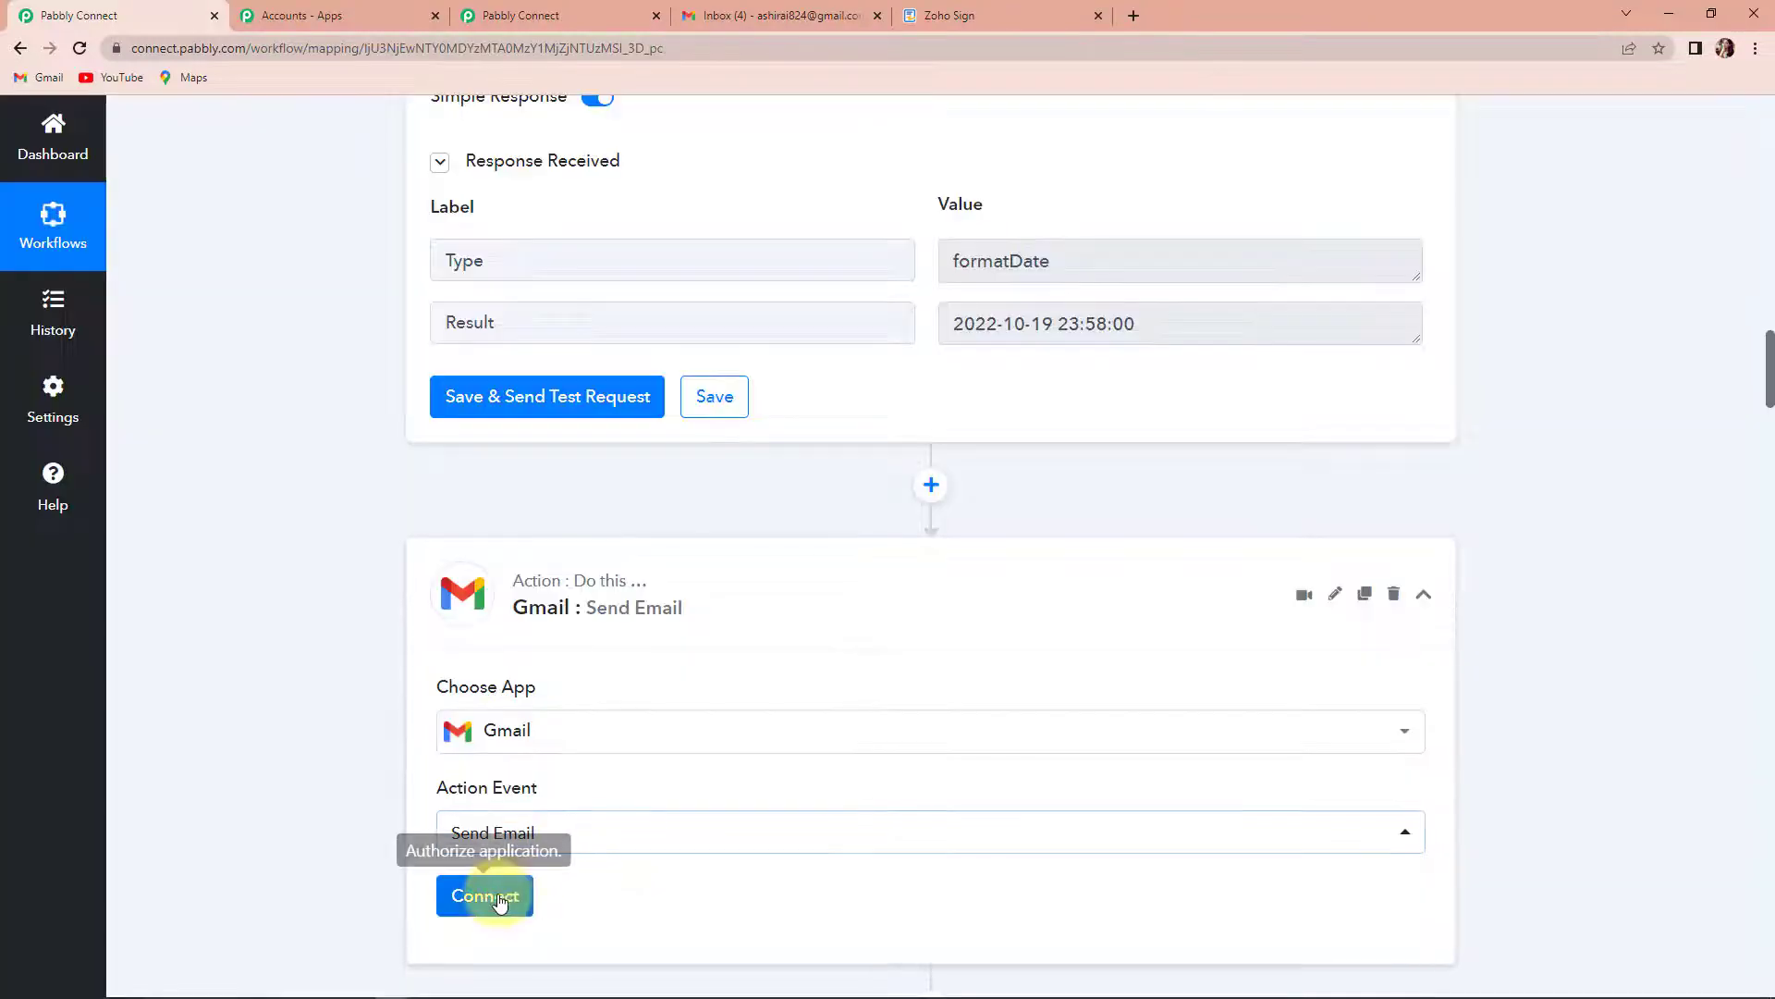
- Connect the Gmail action through a new connection, choosing the Google account and granting Pabbly Connect access
click(496, 895)
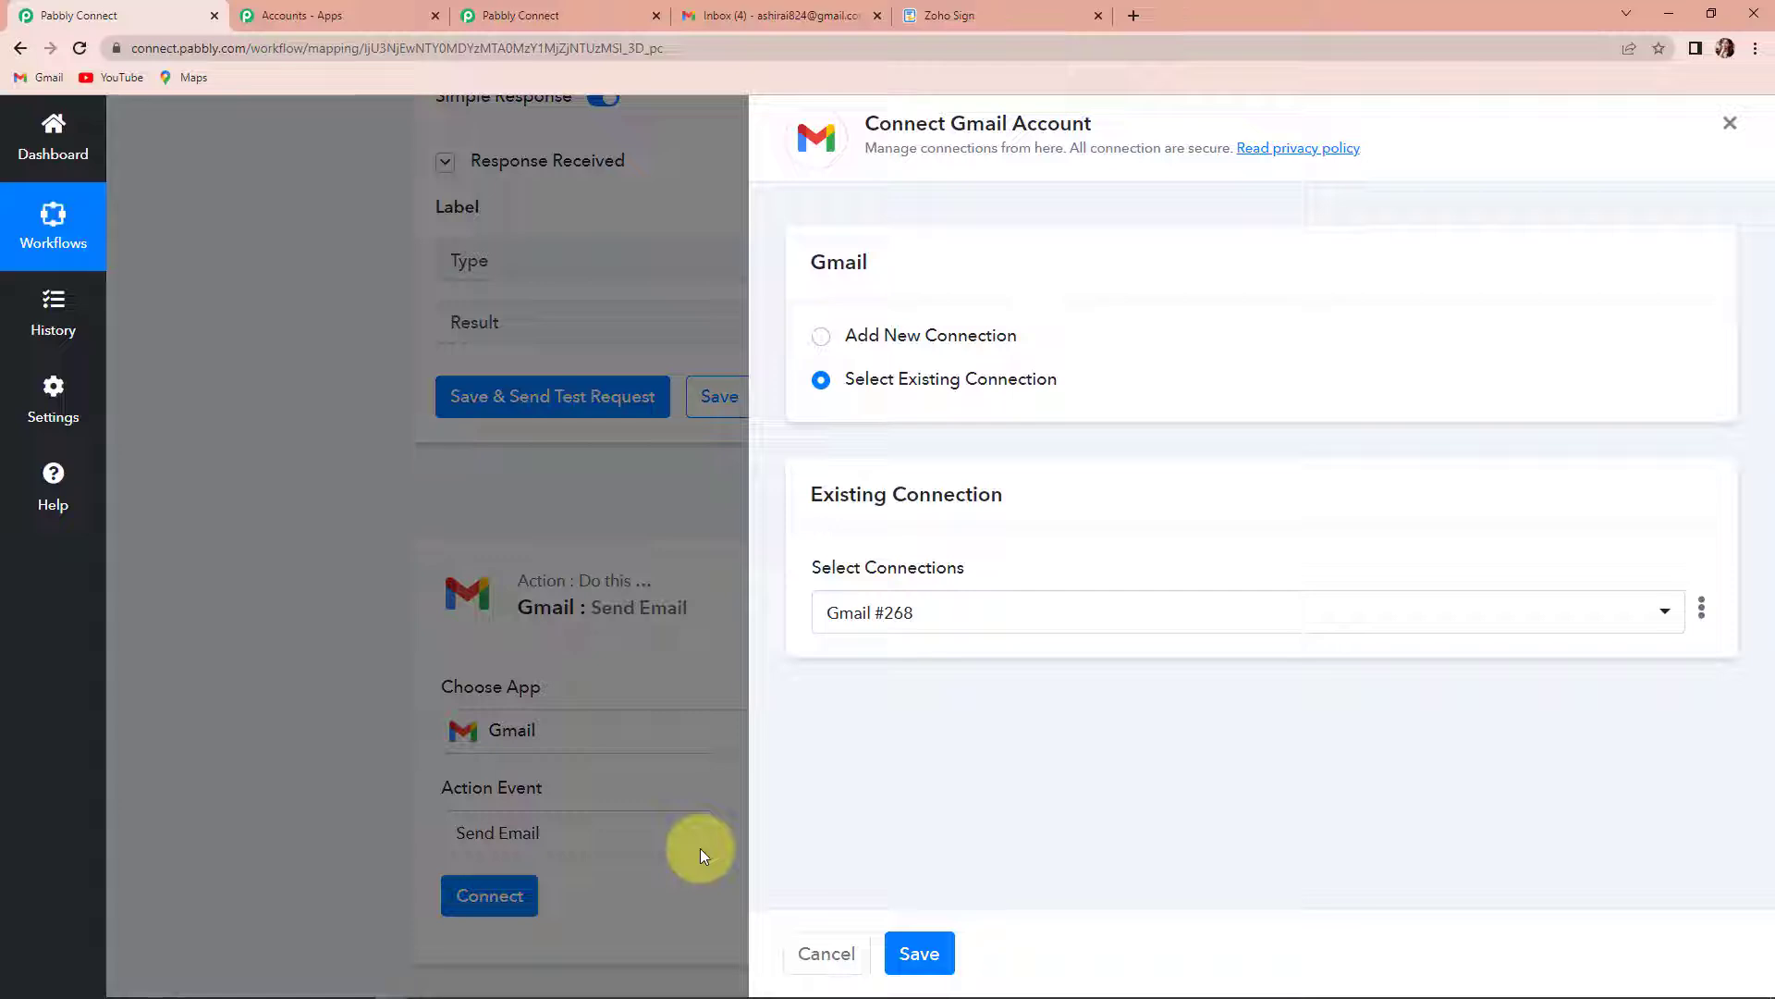
click(830, 342)
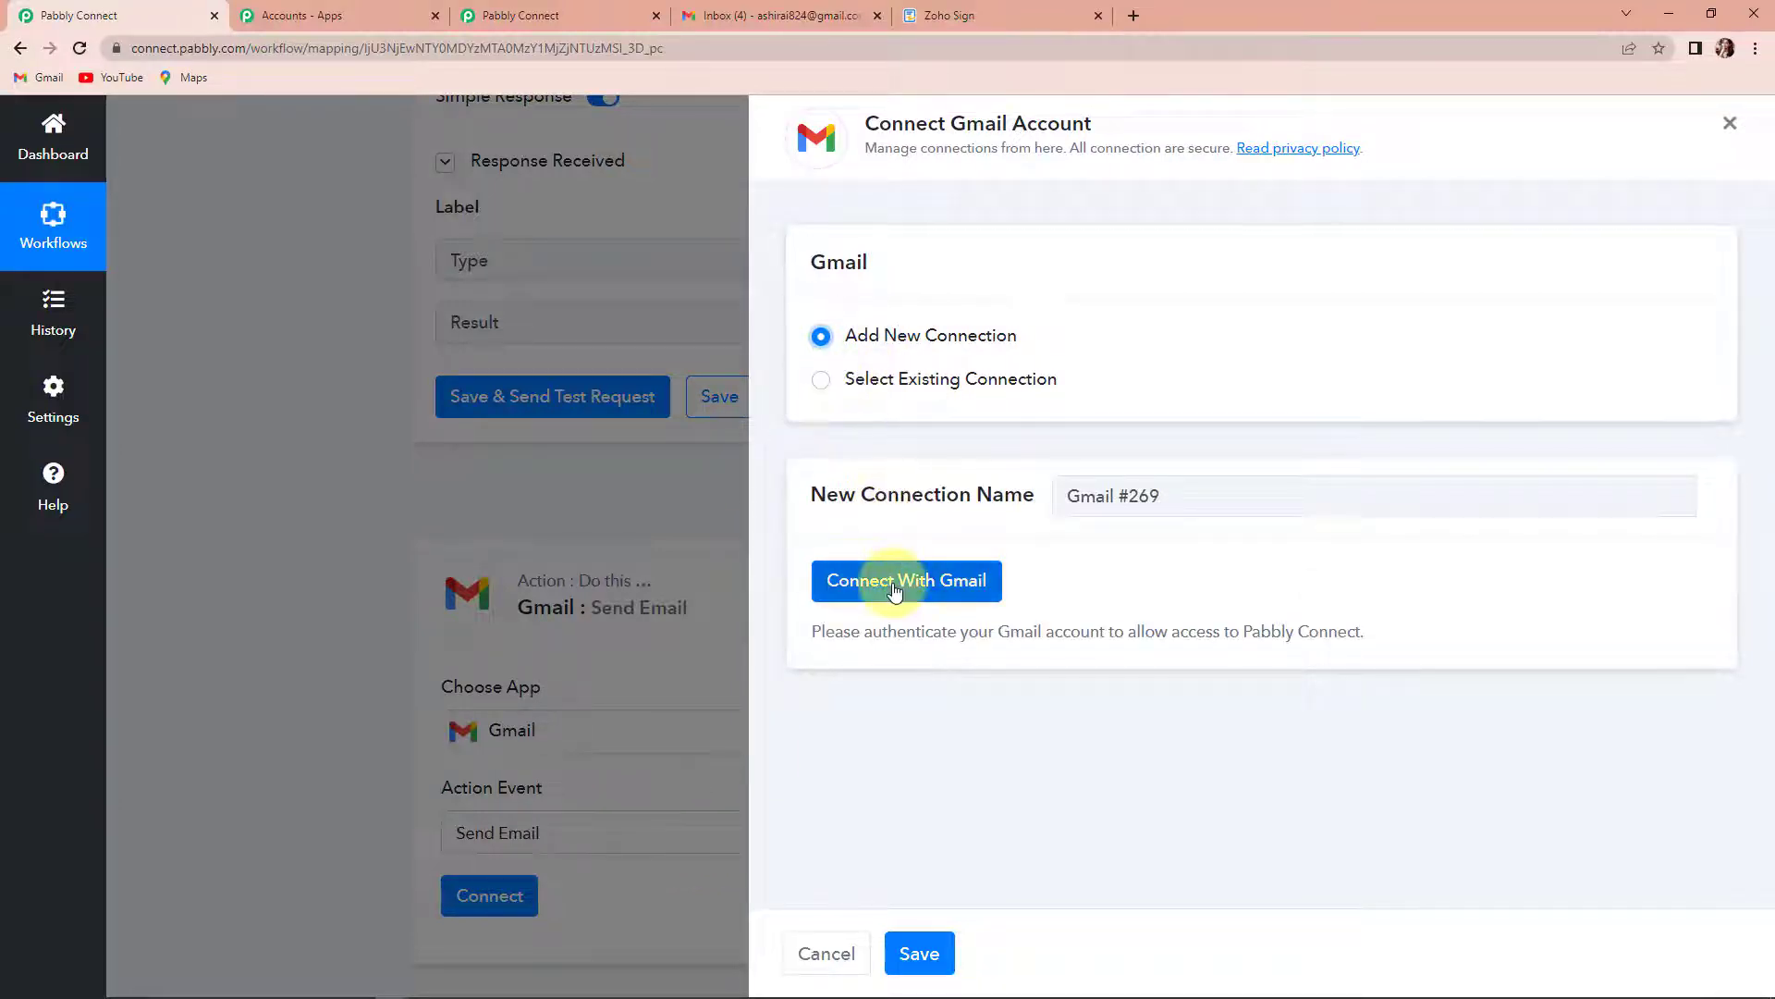
click(894, 586)
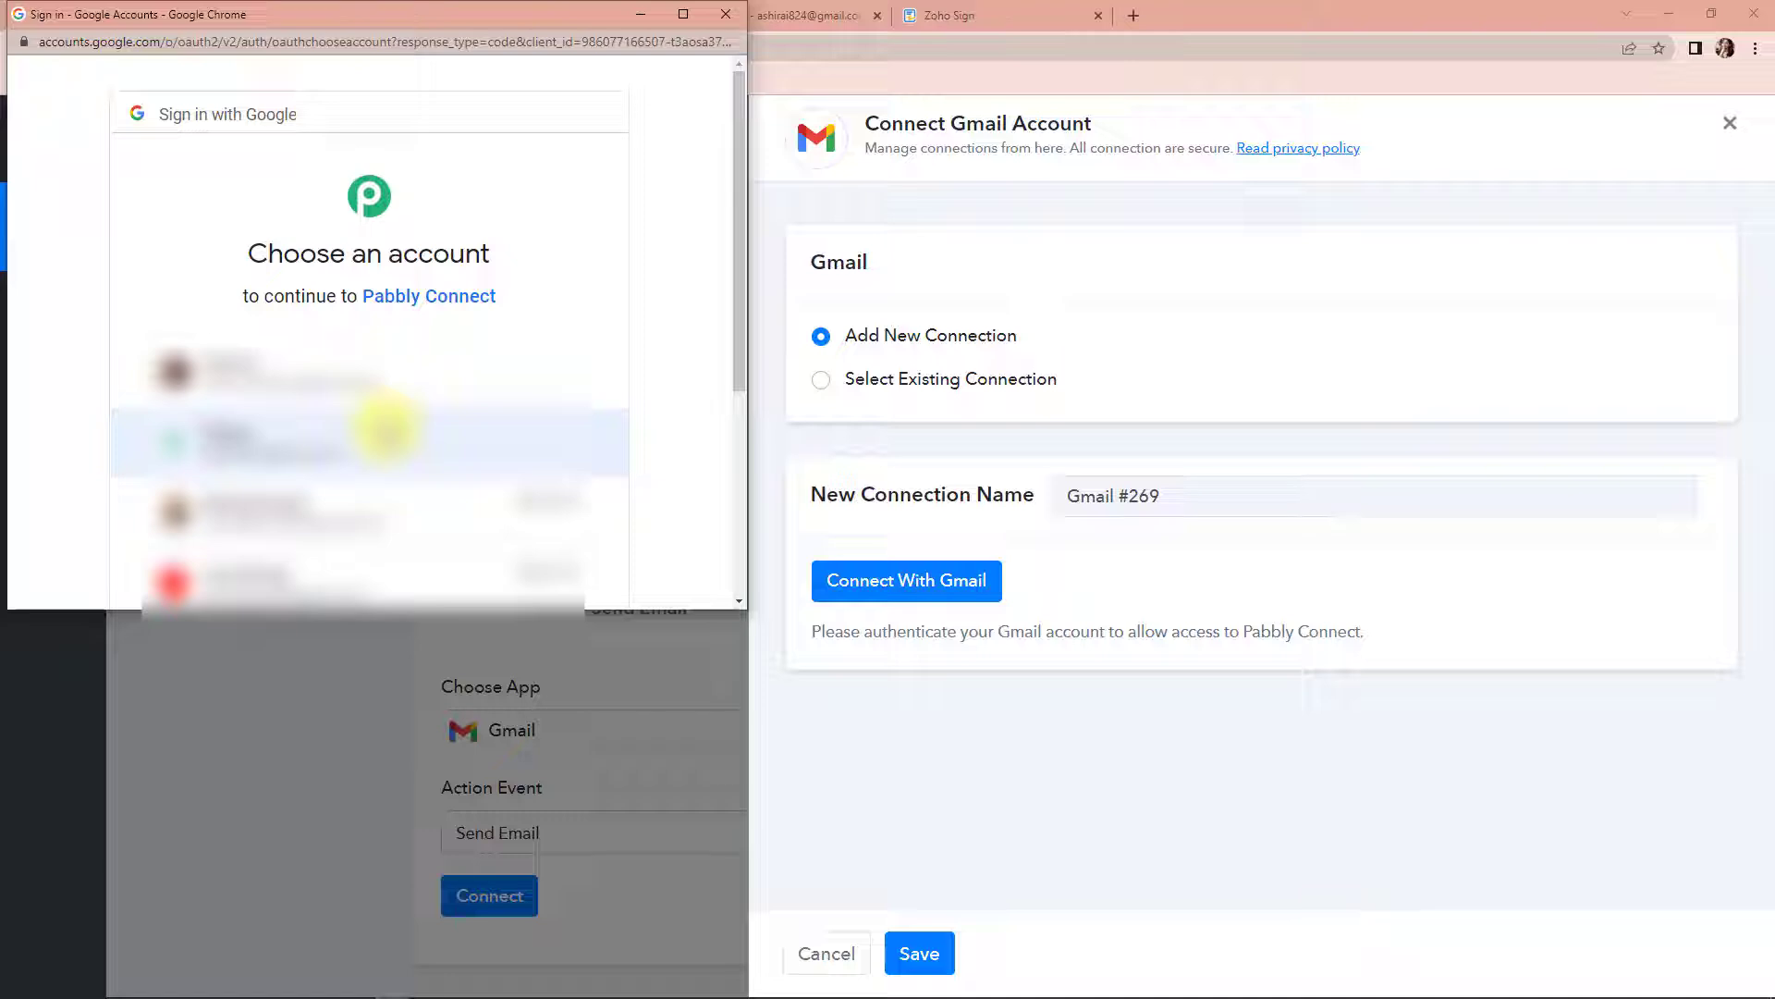
click(386, 429)
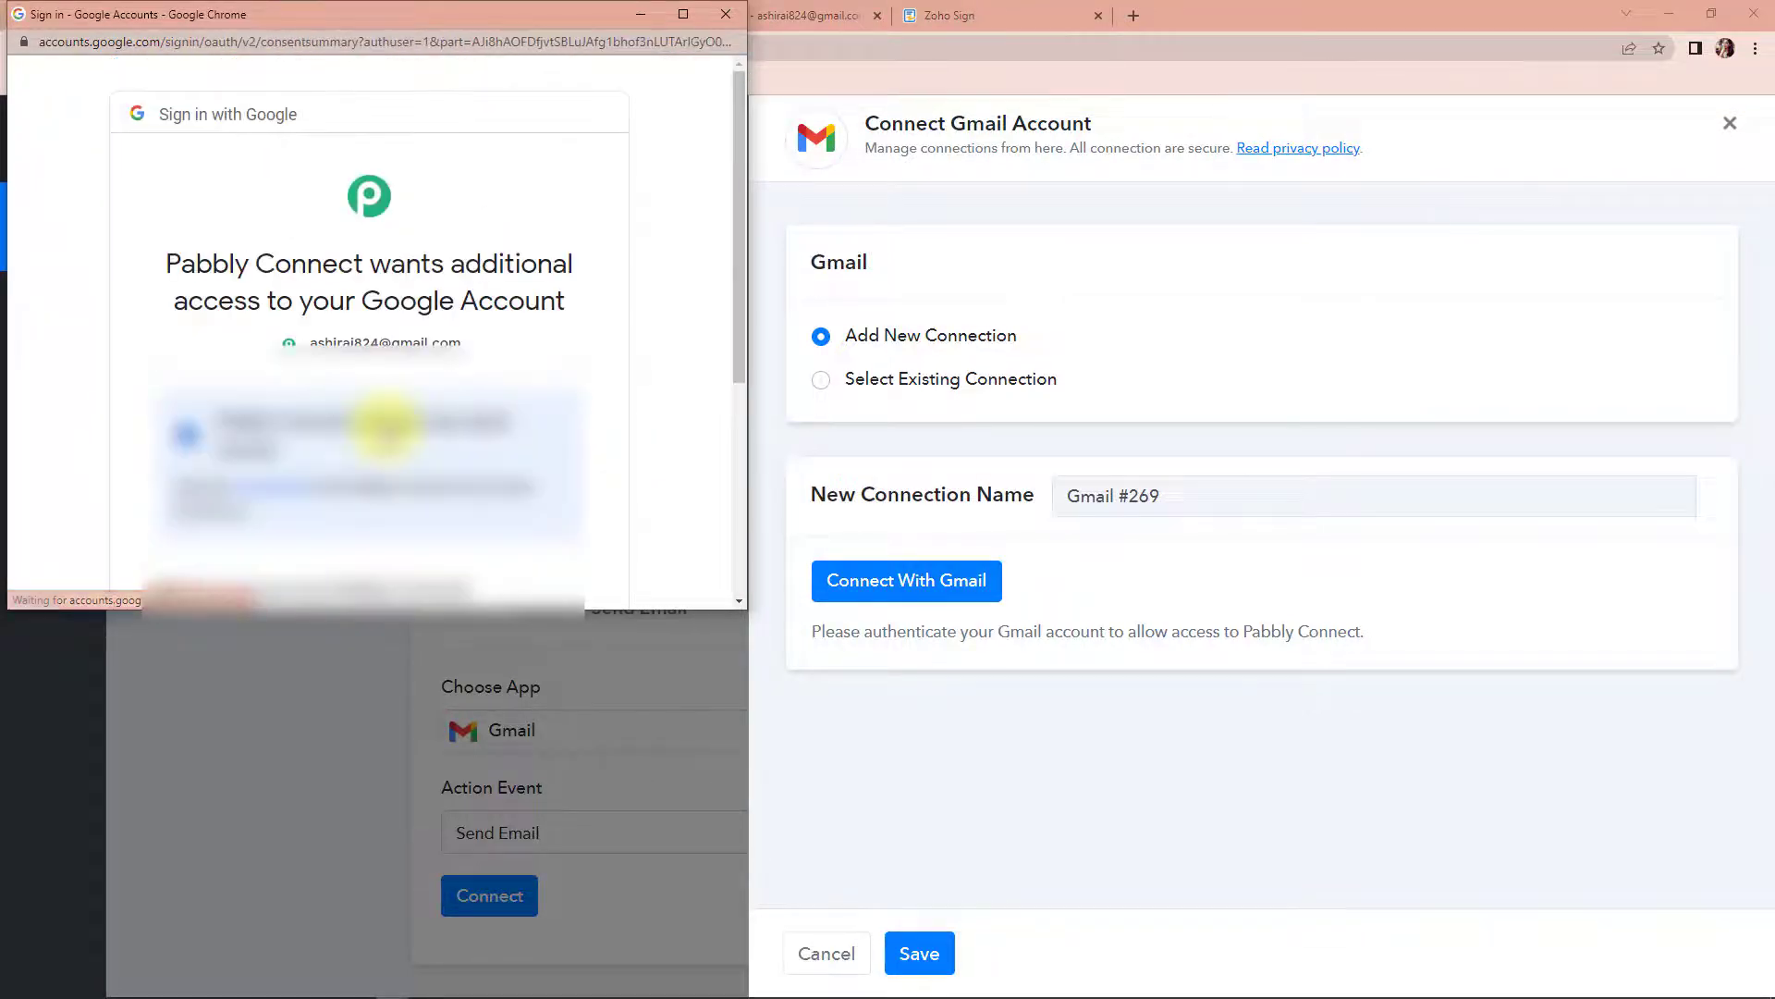
scroll(387, 433, down, 5)
click(444, 440)
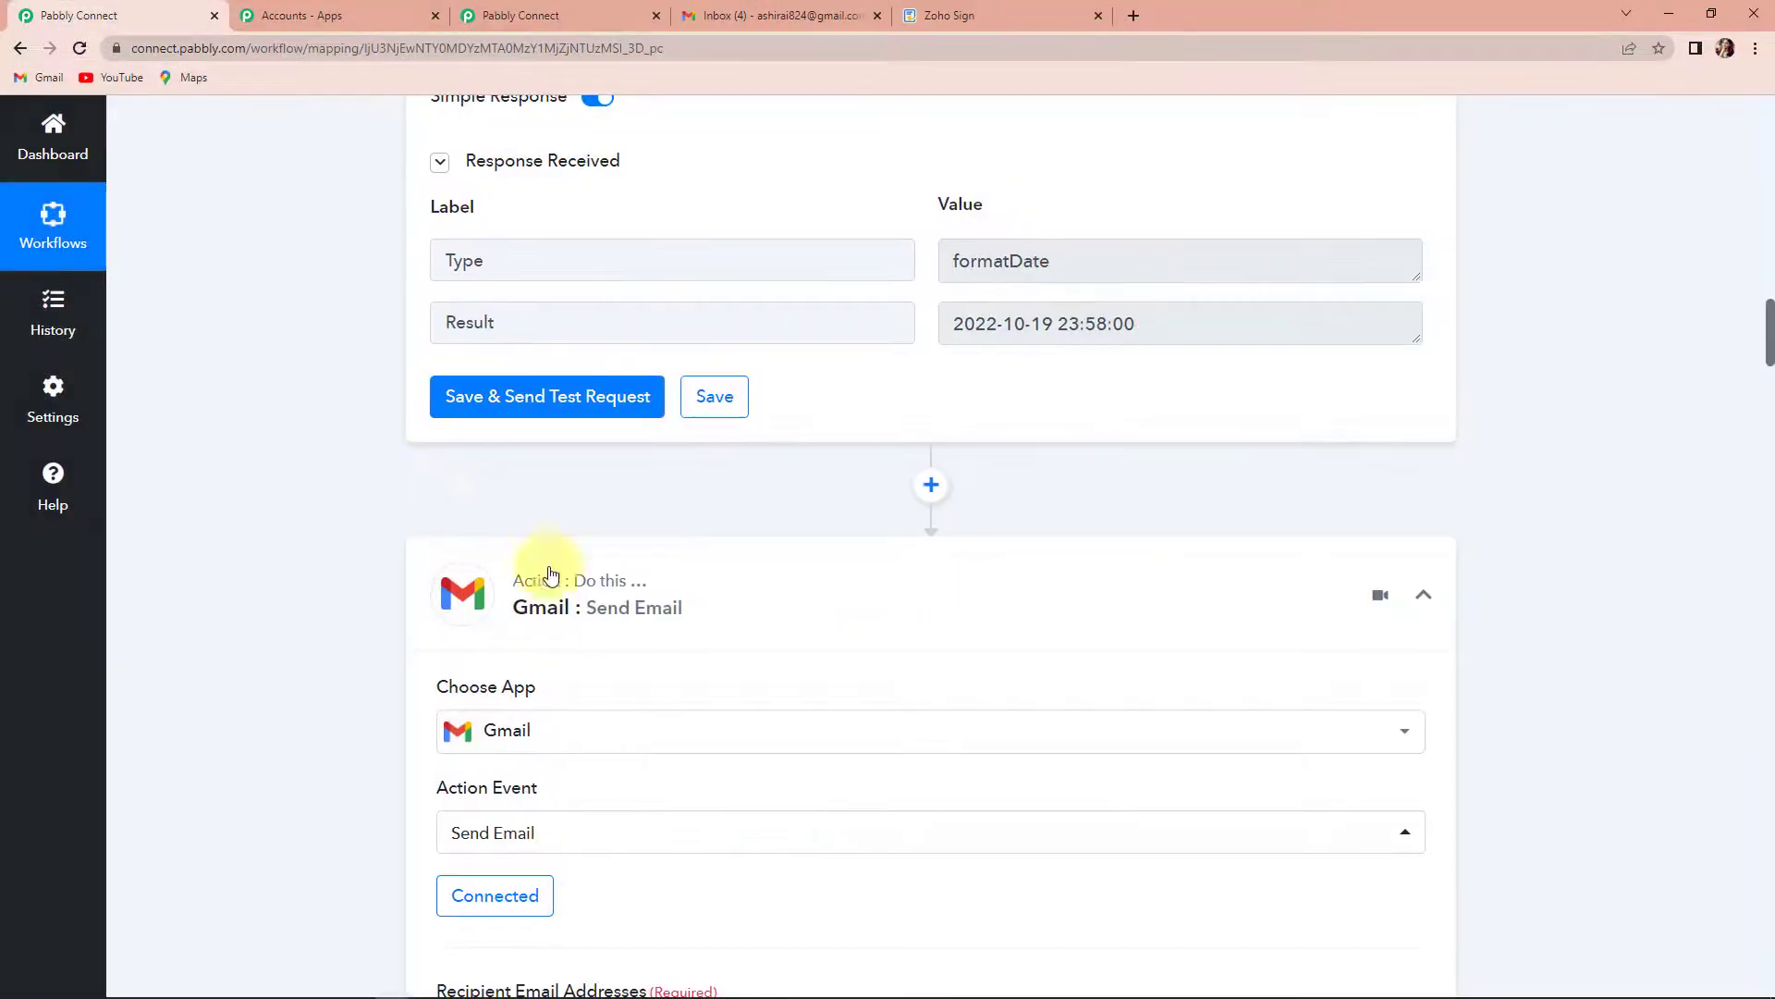
- Map the Gmail action's Recipient Email Addresses to Requests Actions 0 Recipient Email from the Document Expired data
scroll(555, 574, down, 3)
scroll(698, 588, down, 4)
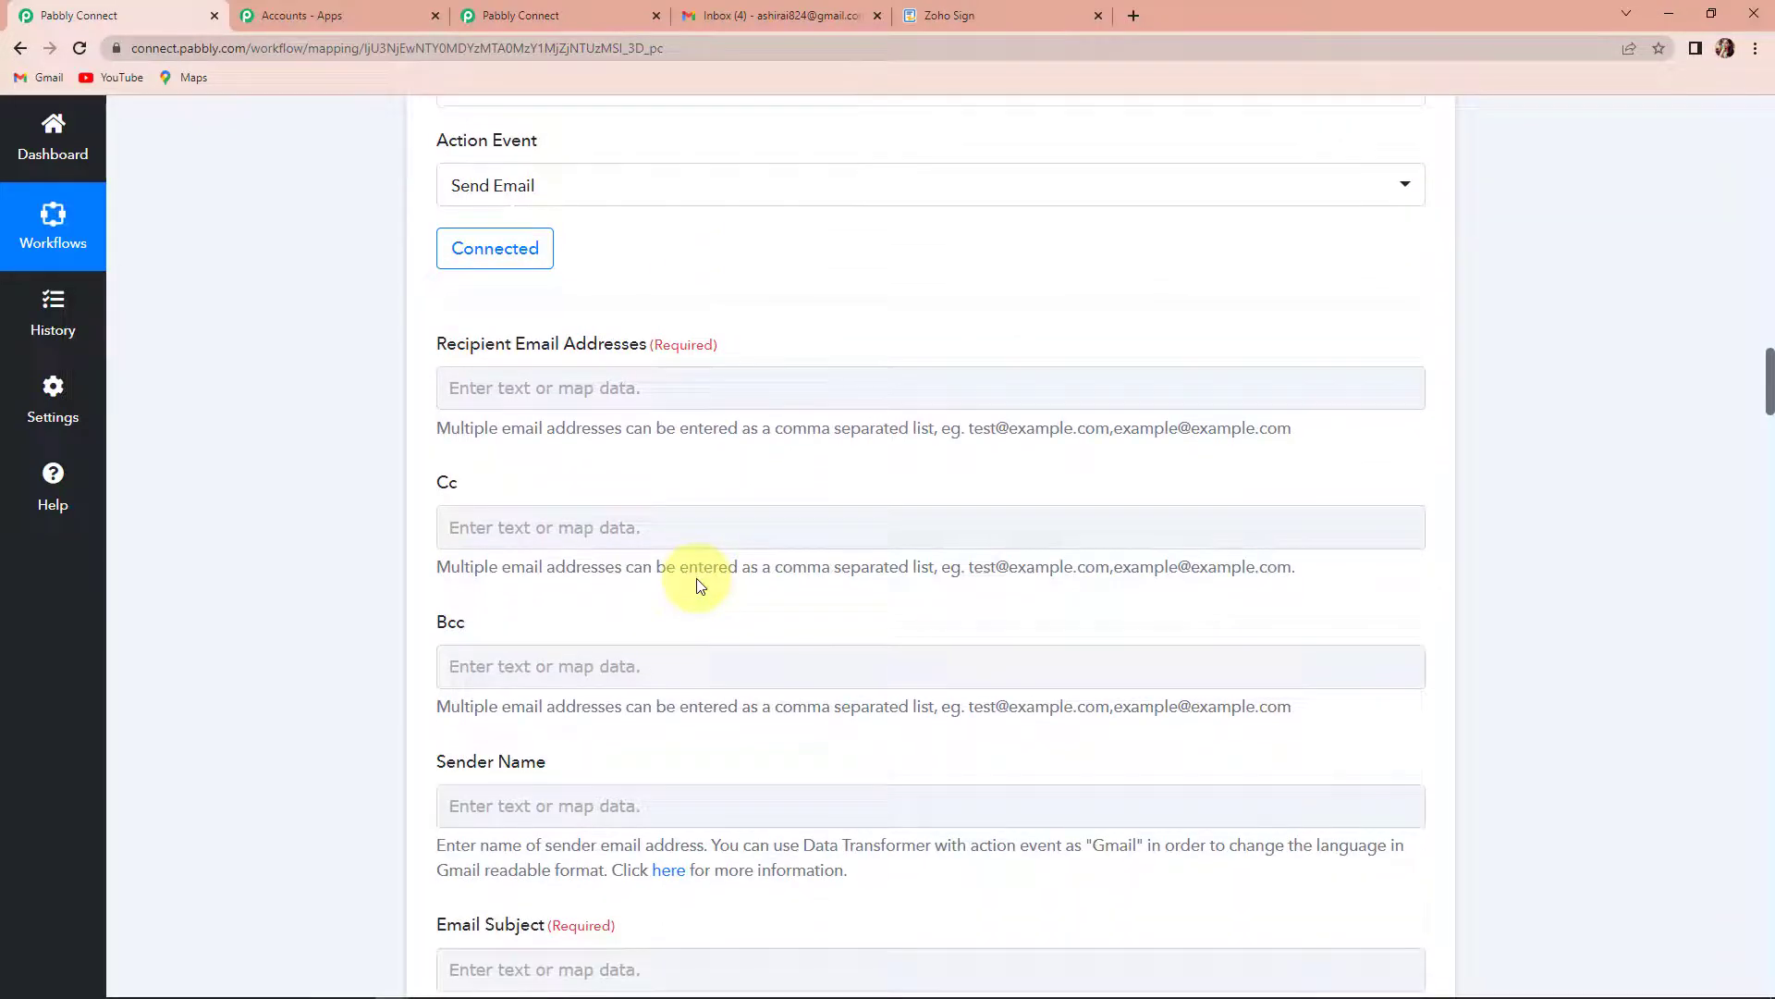
scroll(700, 585, down, 1)
click(698, 582)
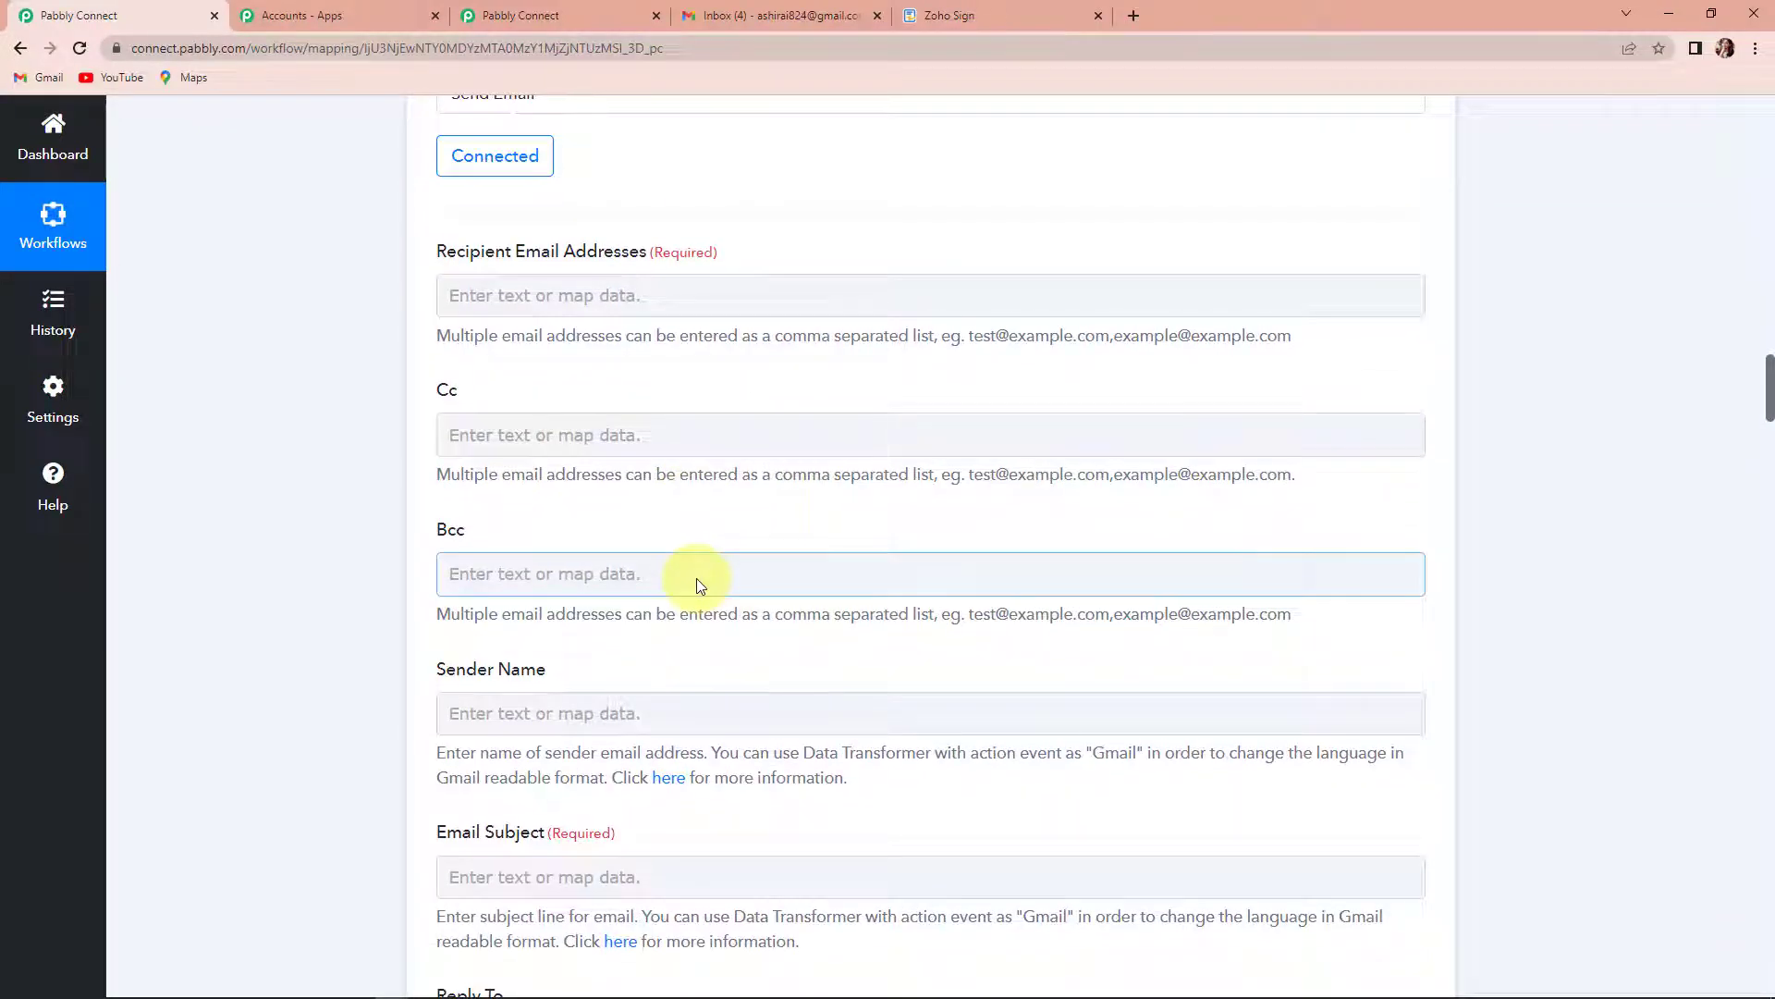
click(624, 173)
click(569, 295)
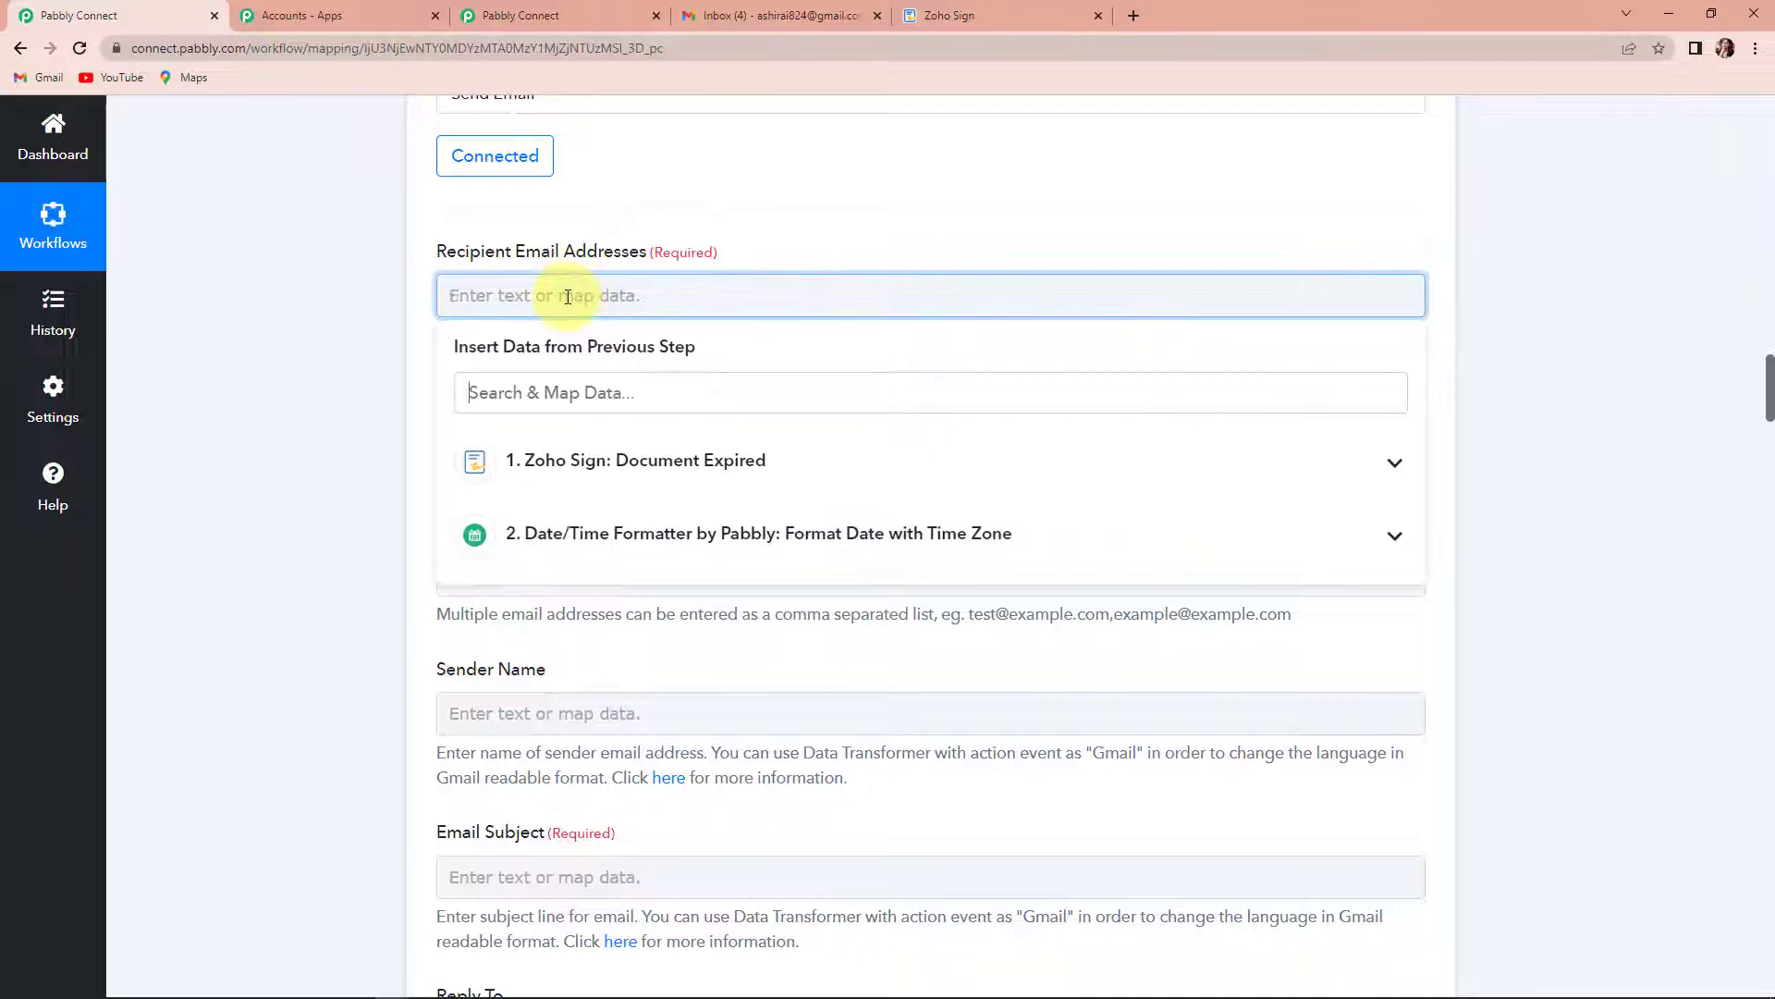
click(695, 455)
text(@)
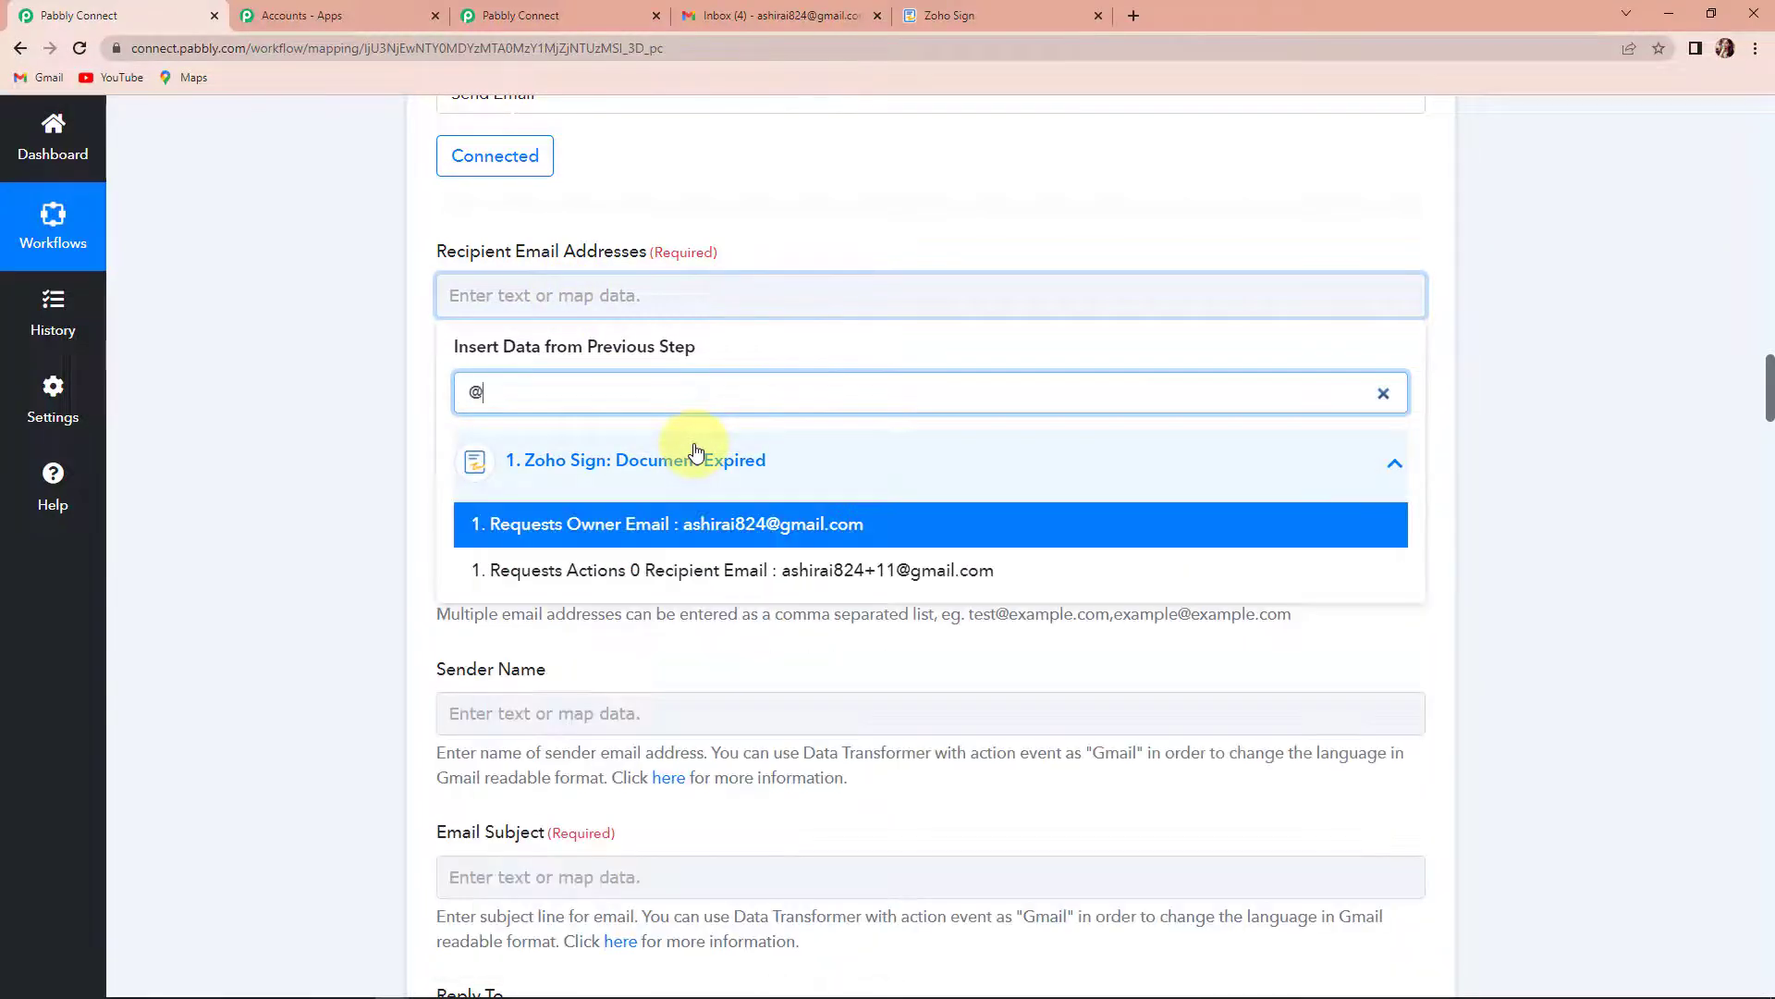
click(733, 567)
click(365, 440)
- Map the email's Sender Name to Requests Owner First Name from the Document Expired data, searching for "owner"
scroll(361, 435, down, 1)
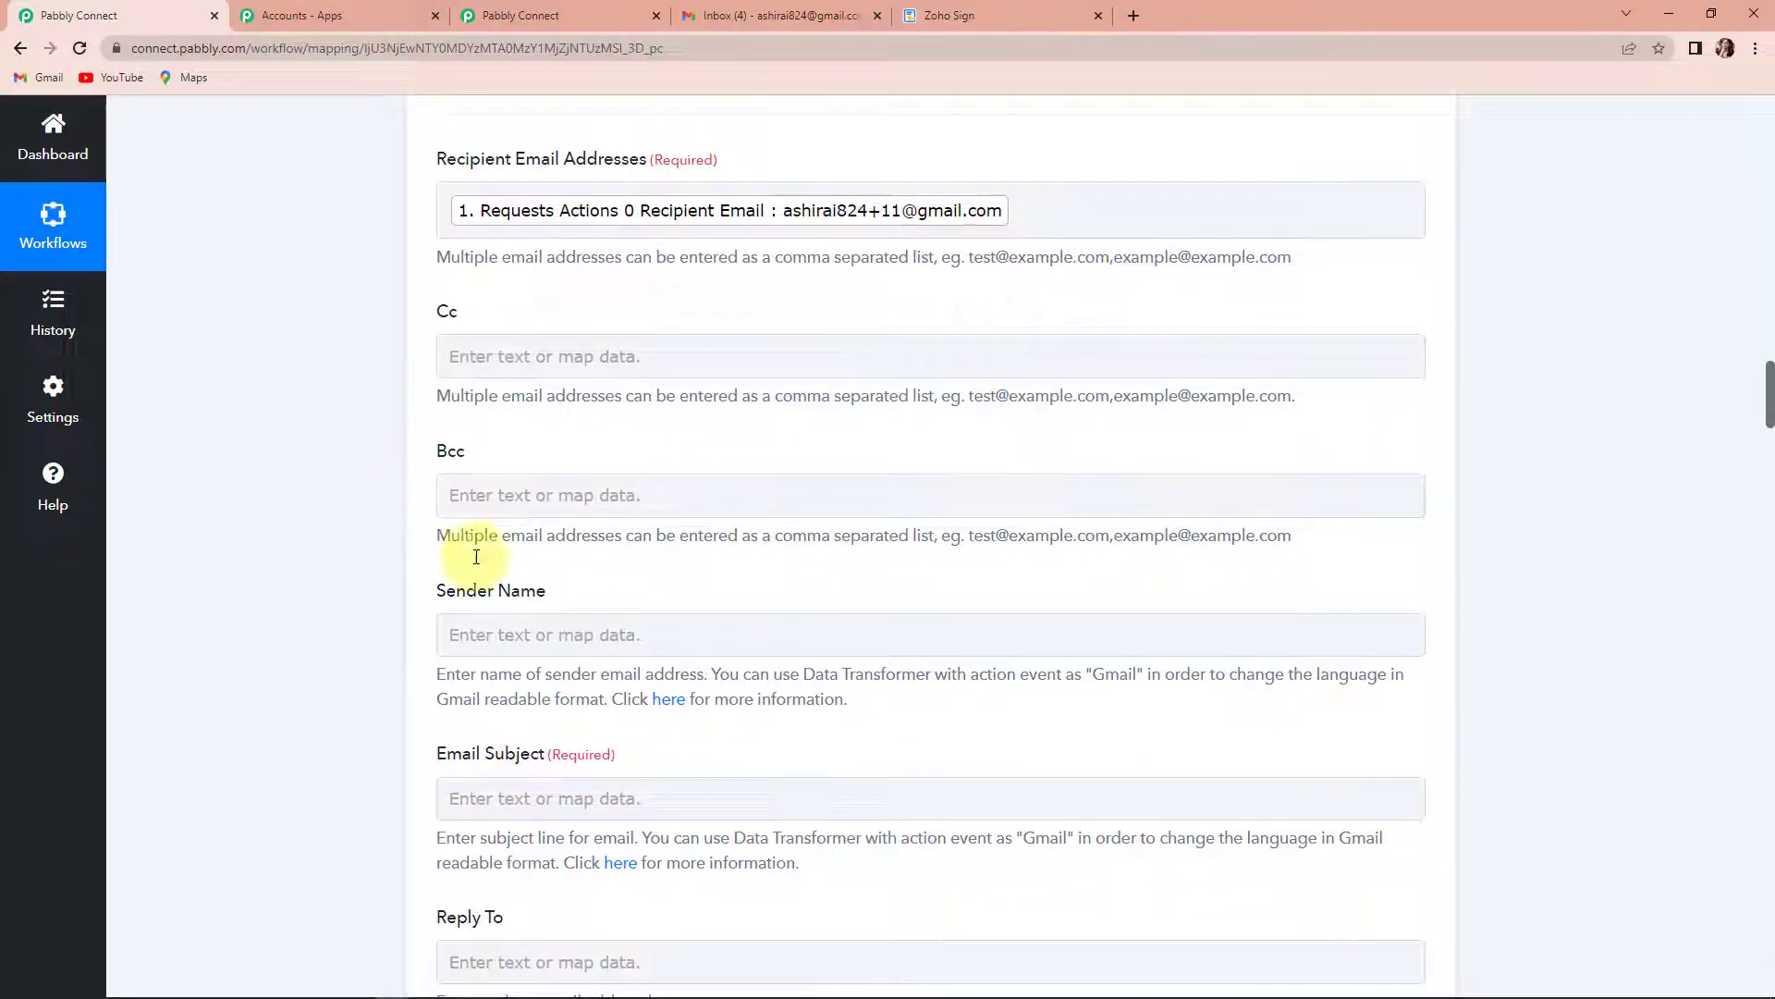
click(527, 634)
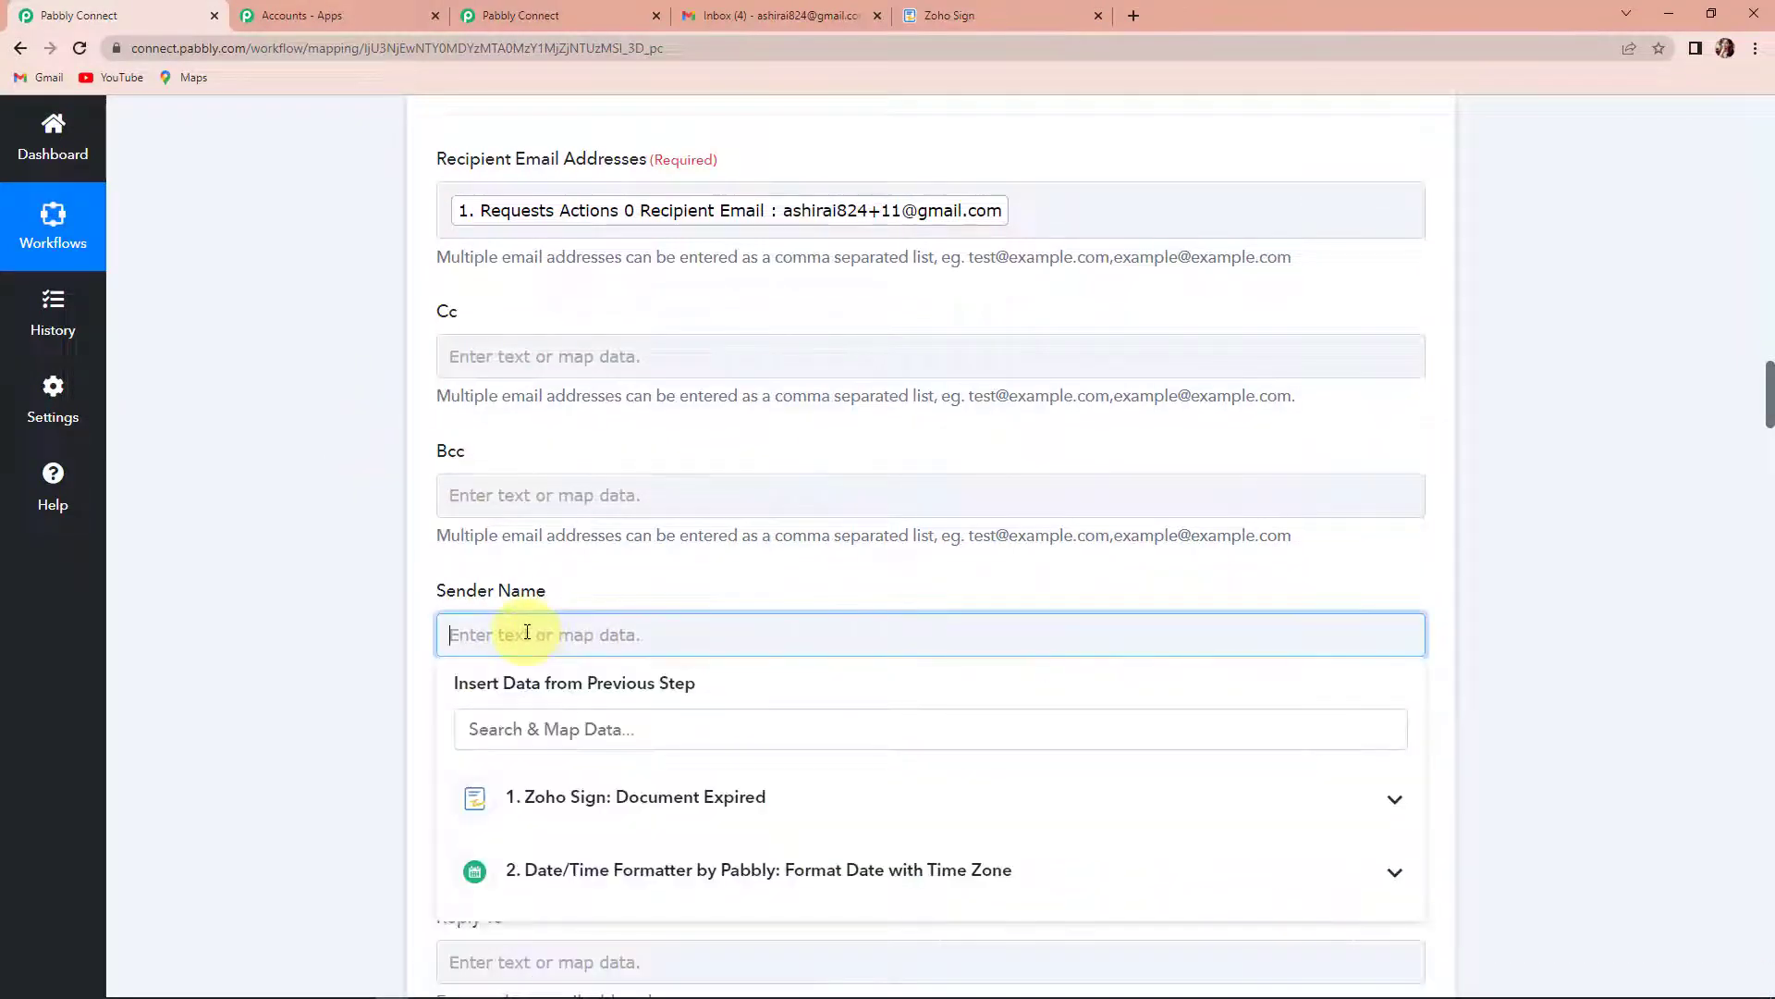
click(575, 801)
text(owner)
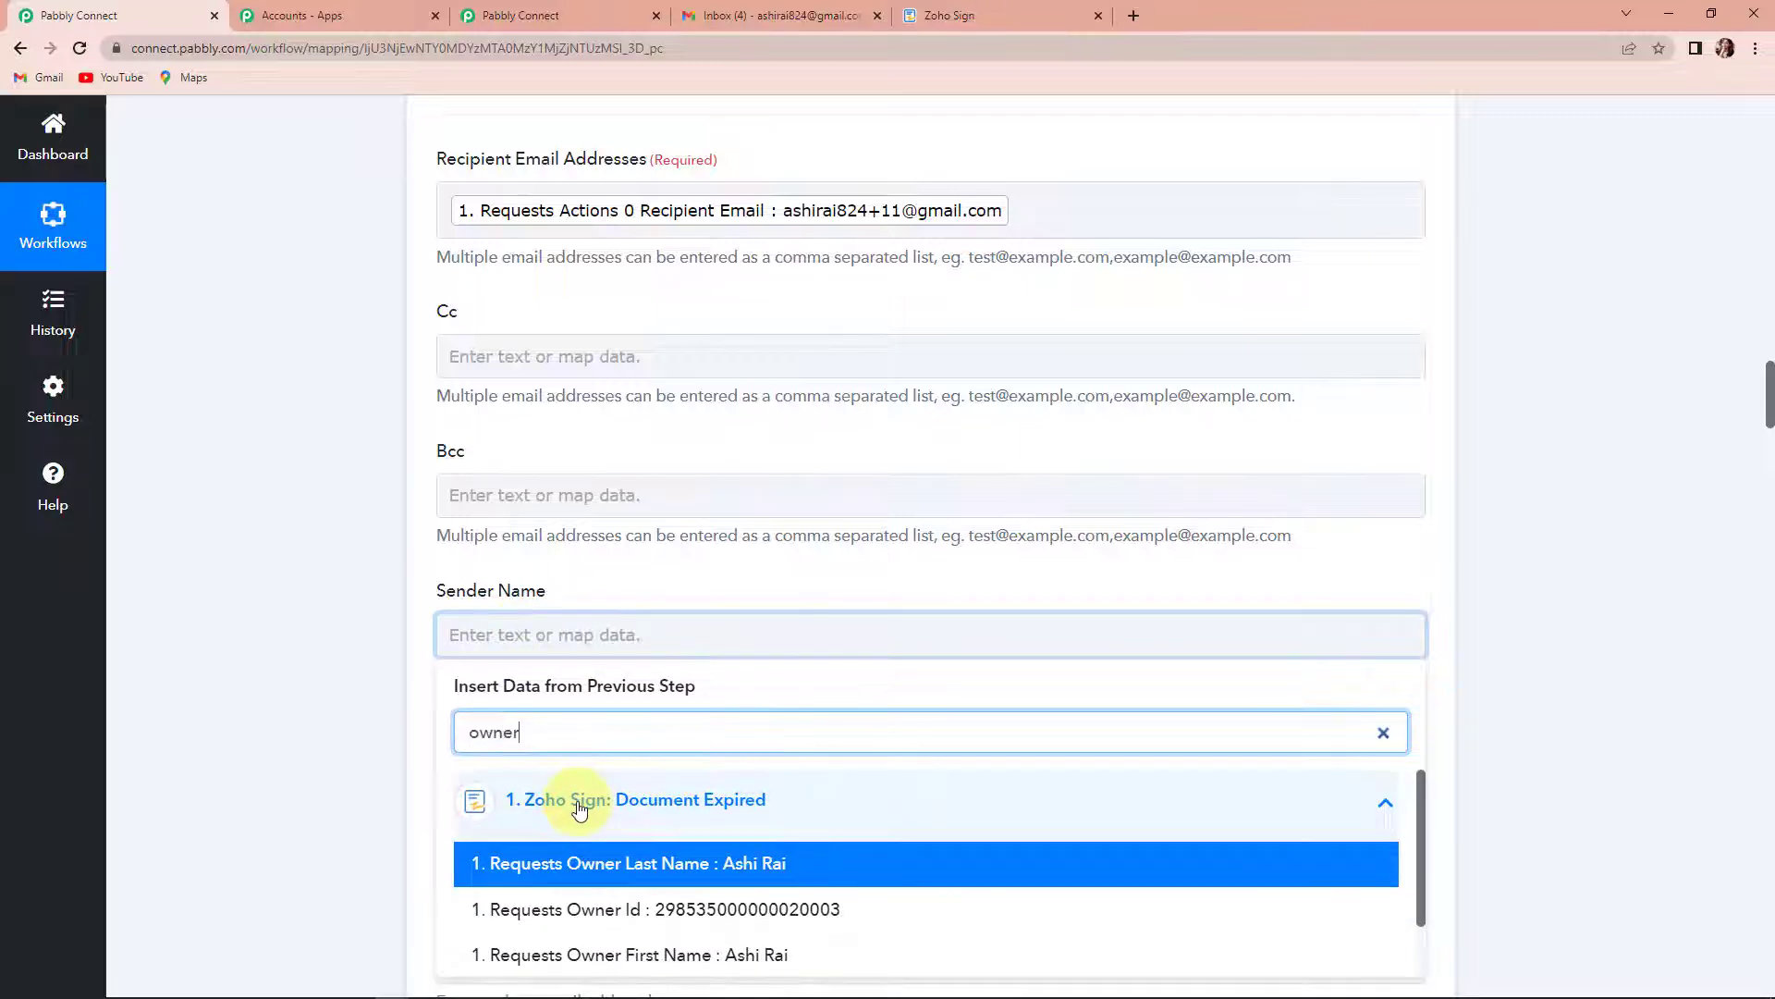
click(694, 955)
scroll(305, 741, down, 3)
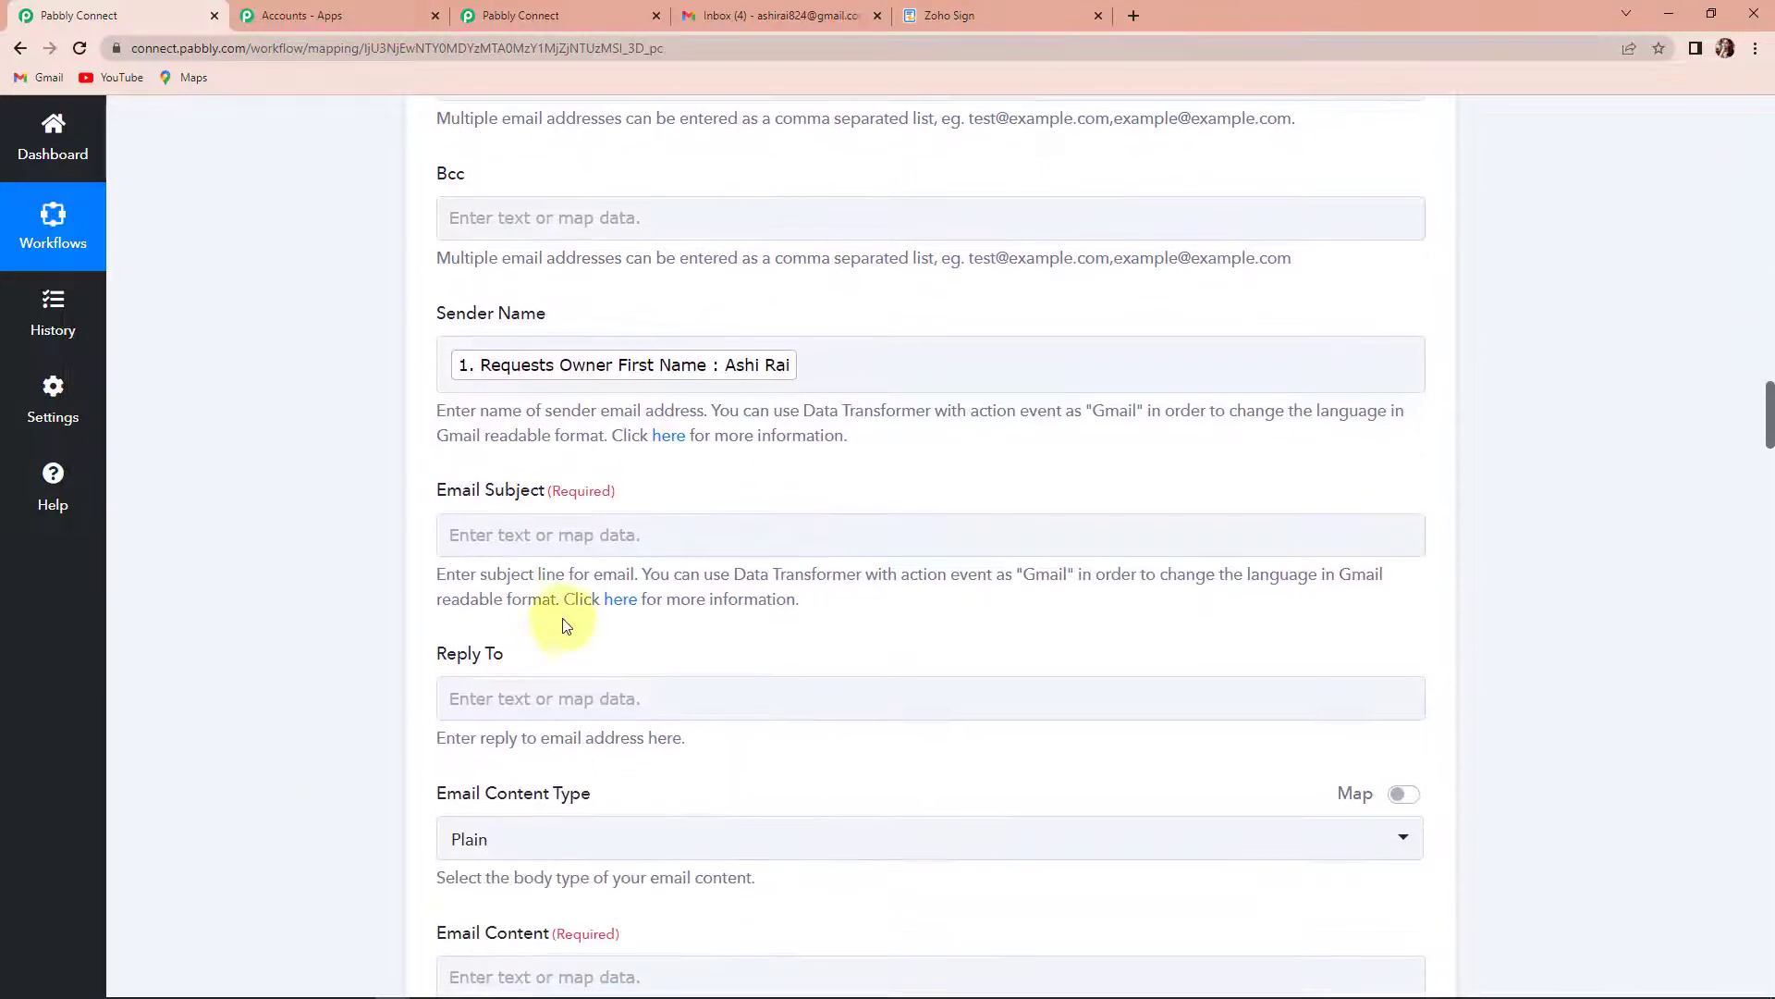
- Set the Gmail action's Email Subject to "Document Expired"
click(597, 534)
text(Do)
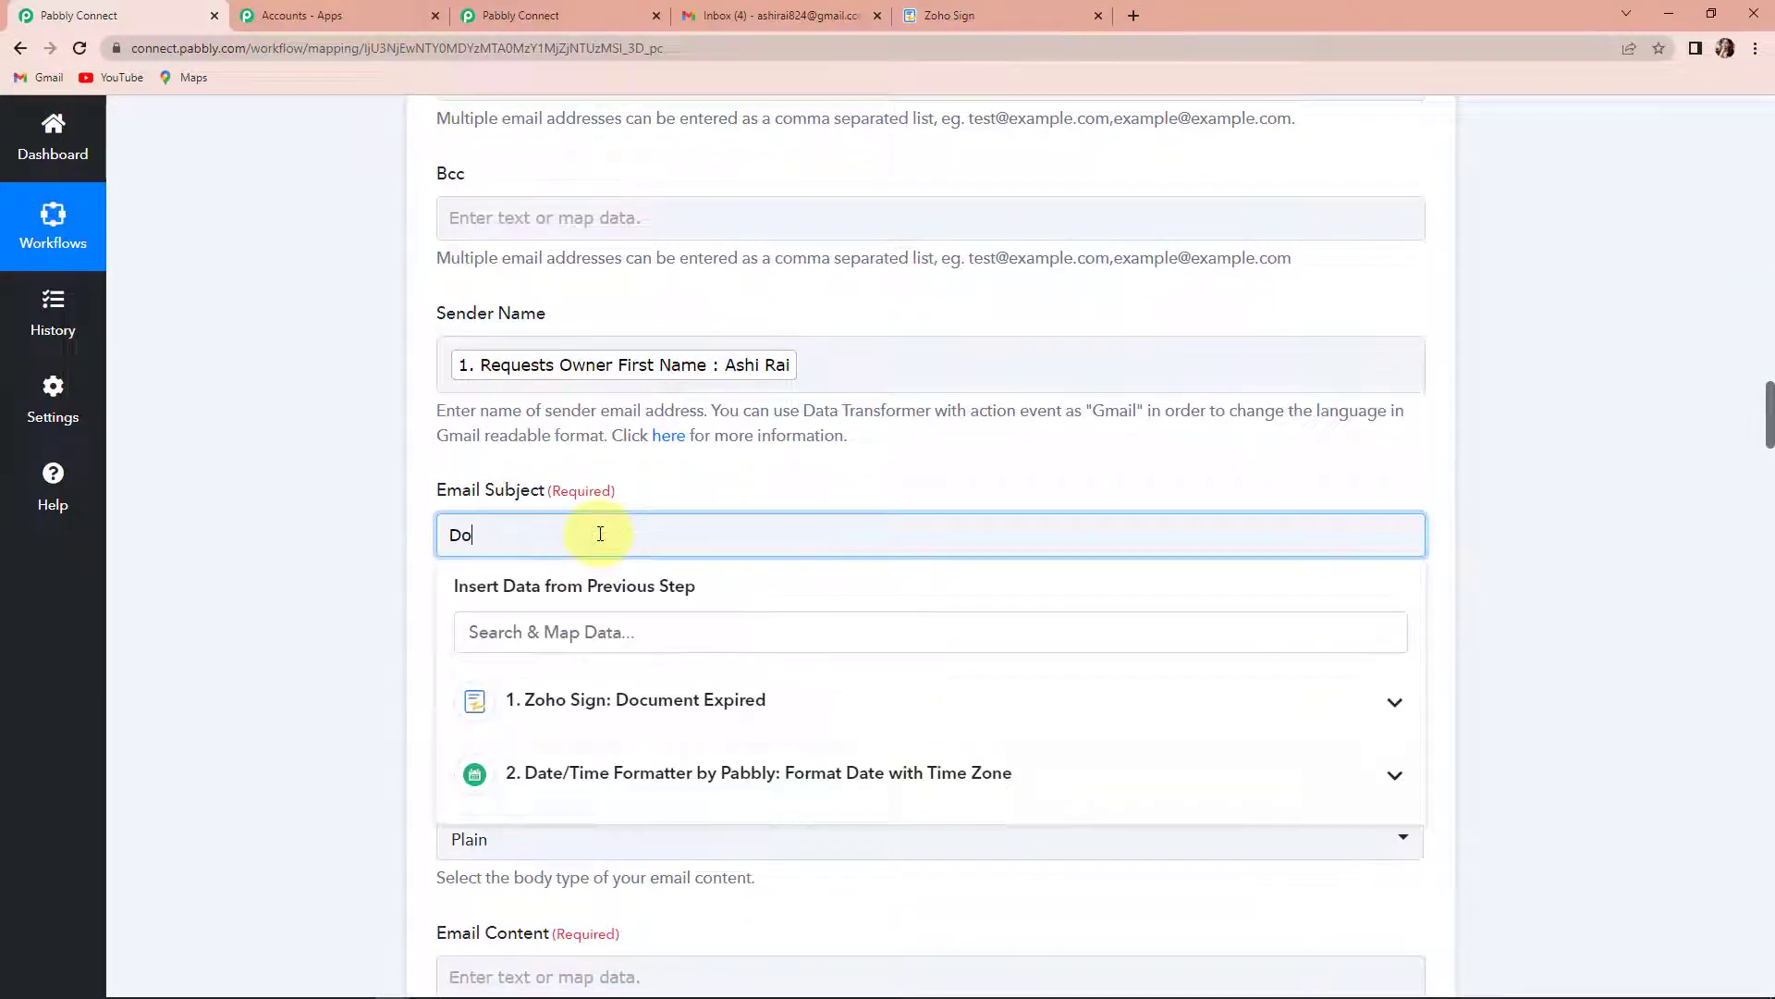
text(cument ex)
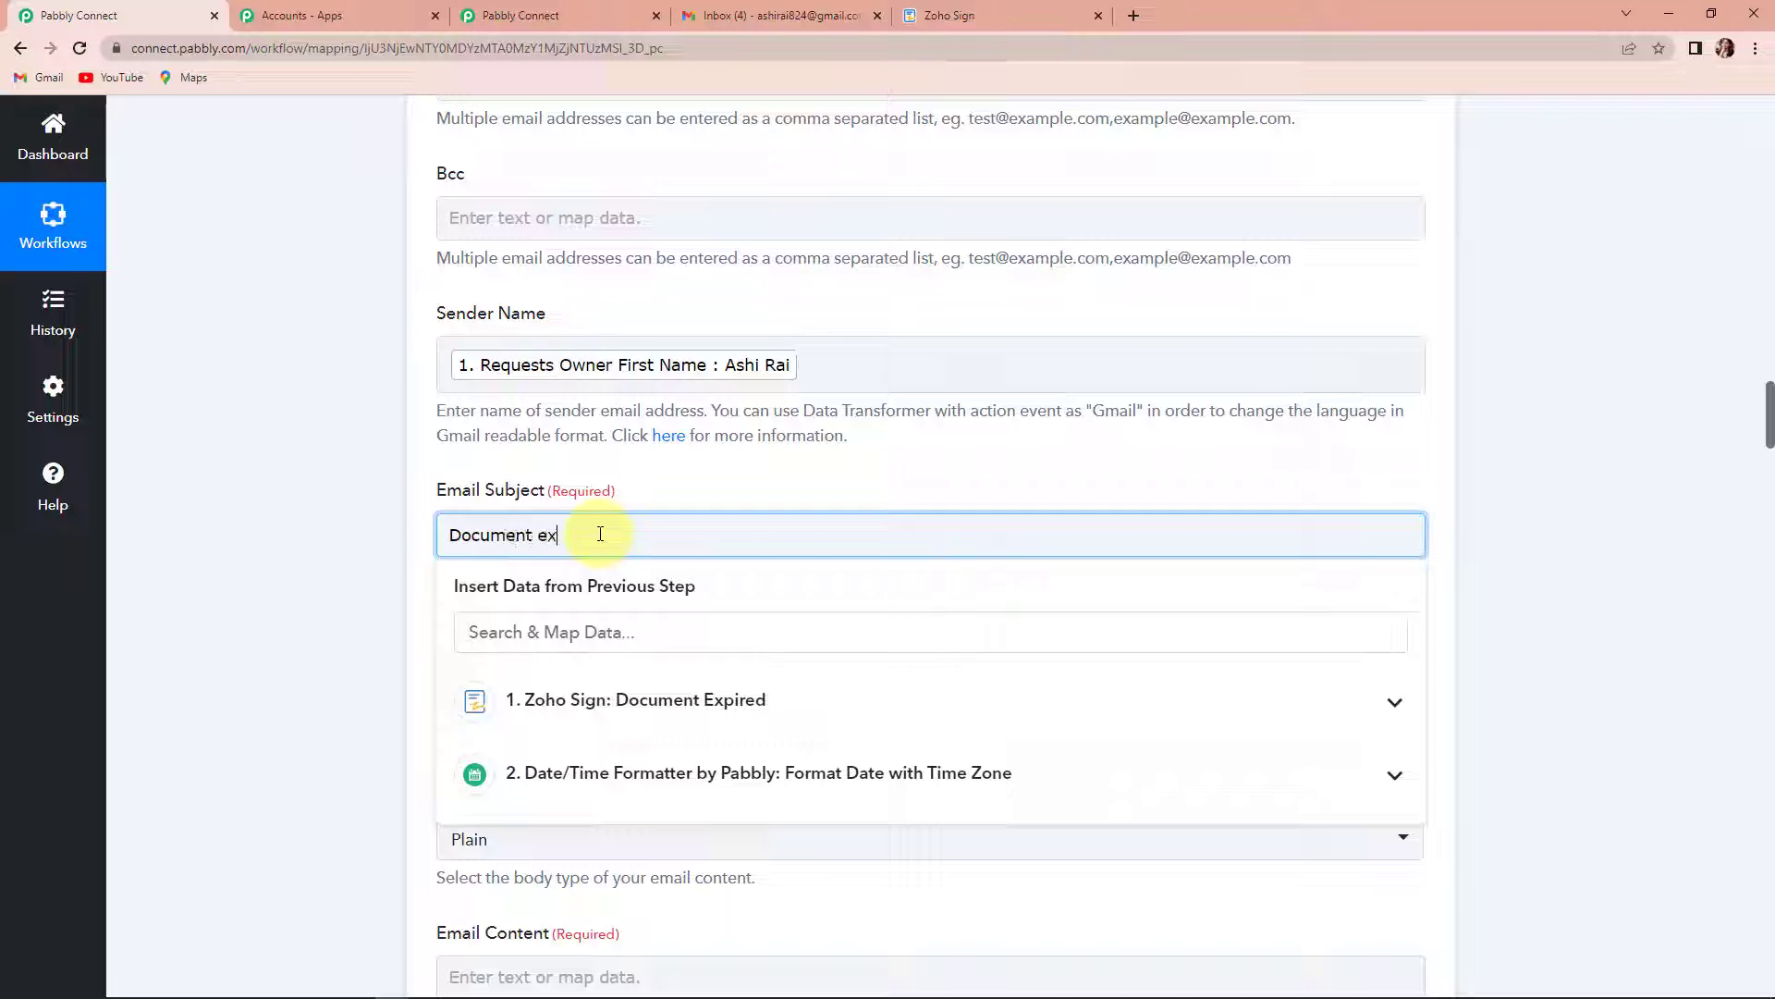
key(BackSpace)
key(BackSpace)
text(Expired)
click(387, 529)
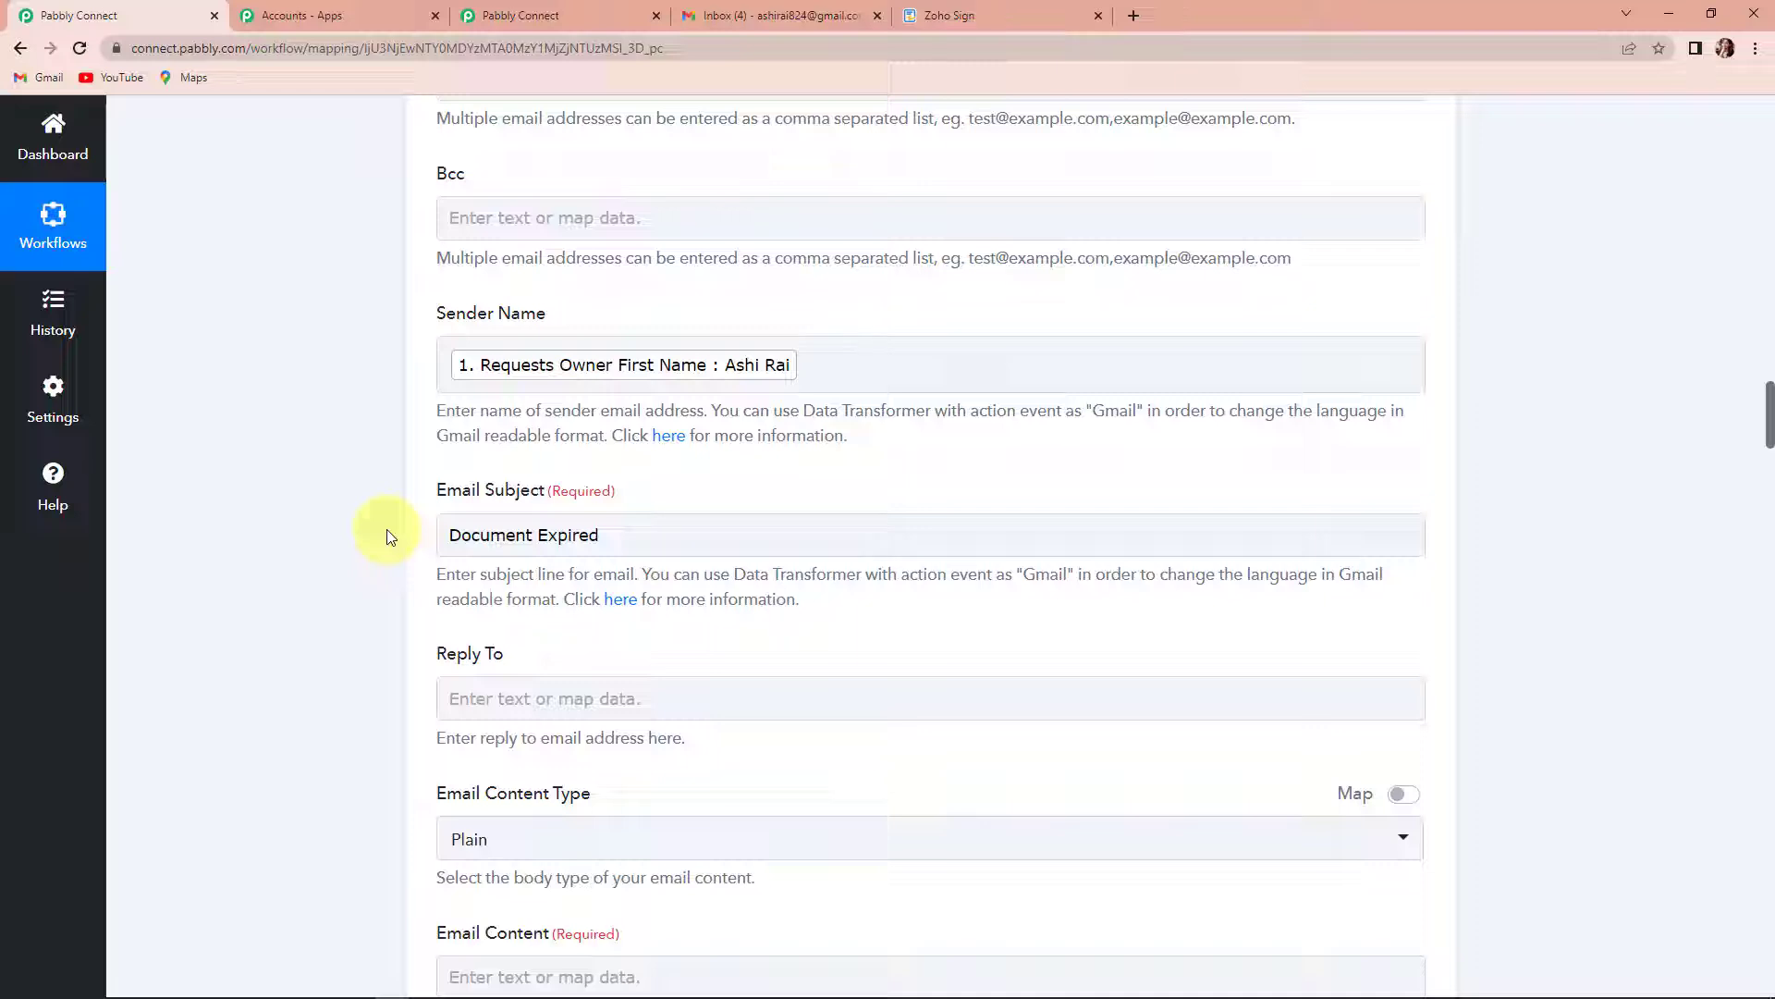
- Start the Email Content with "Dear", the mapped Requests Actions 0 Recipient Name from the Document Expired data, a comma and a new line
scroll(387, 529, down, 3)
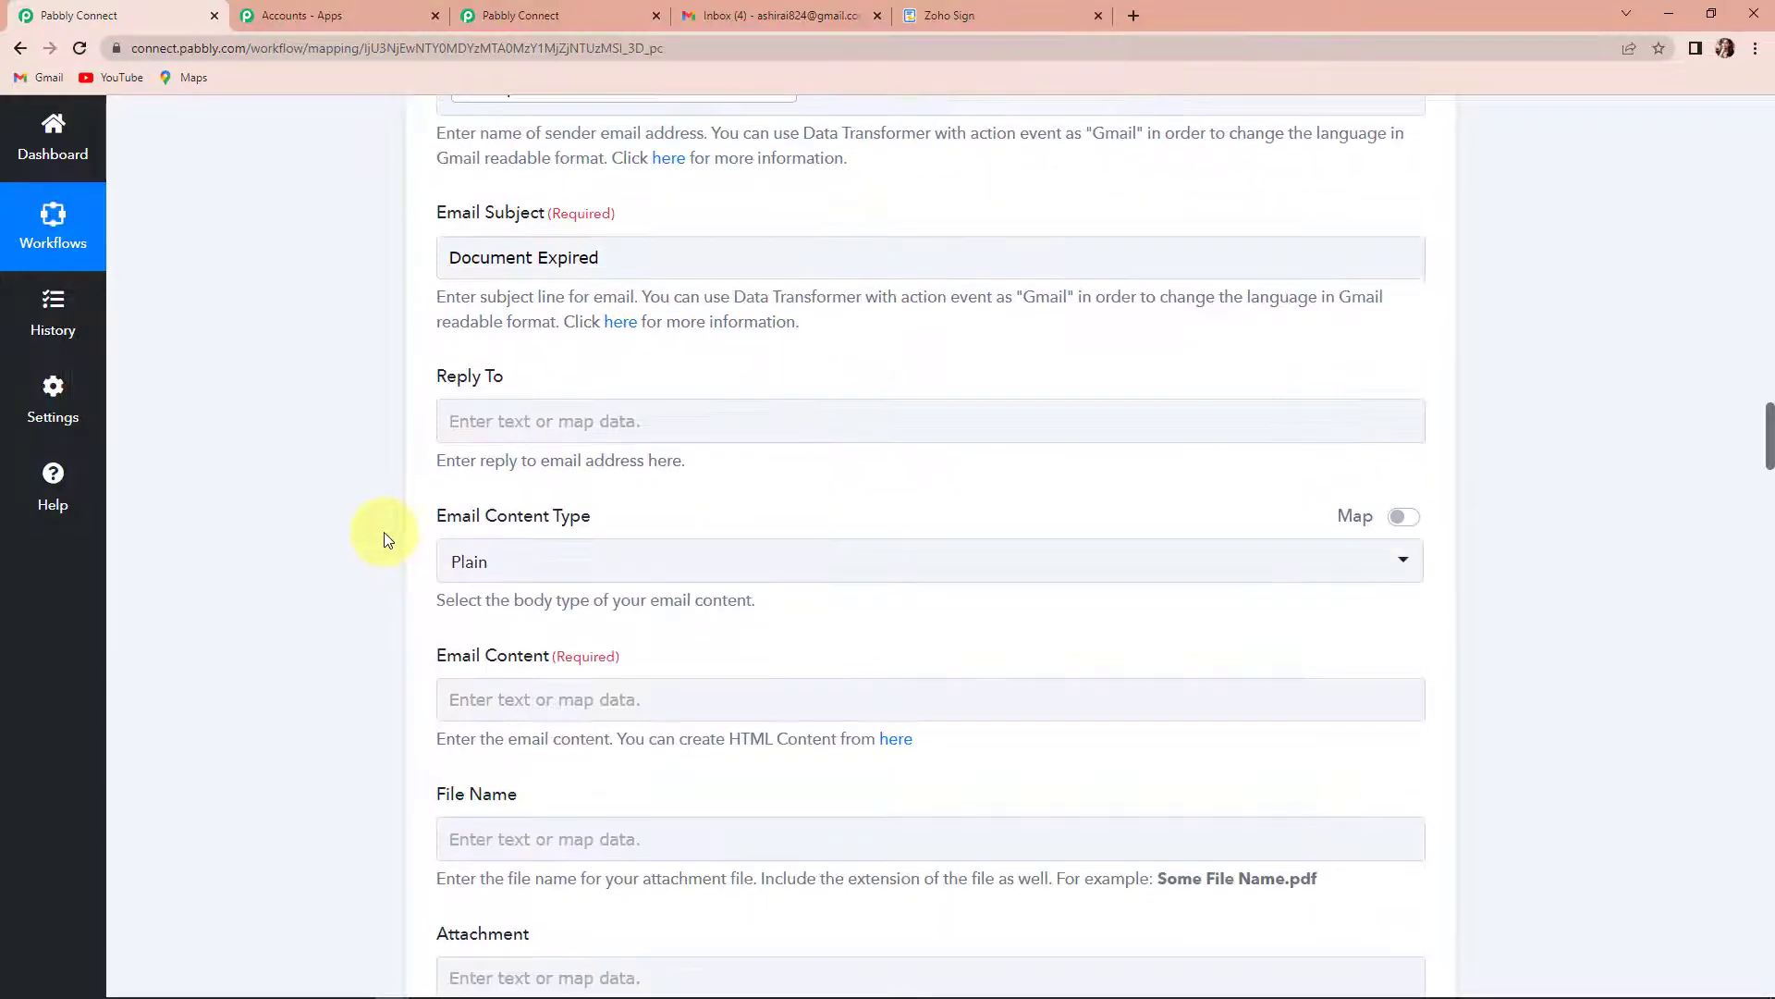
scroll(524, 603, down, 1)
click(500, 608)
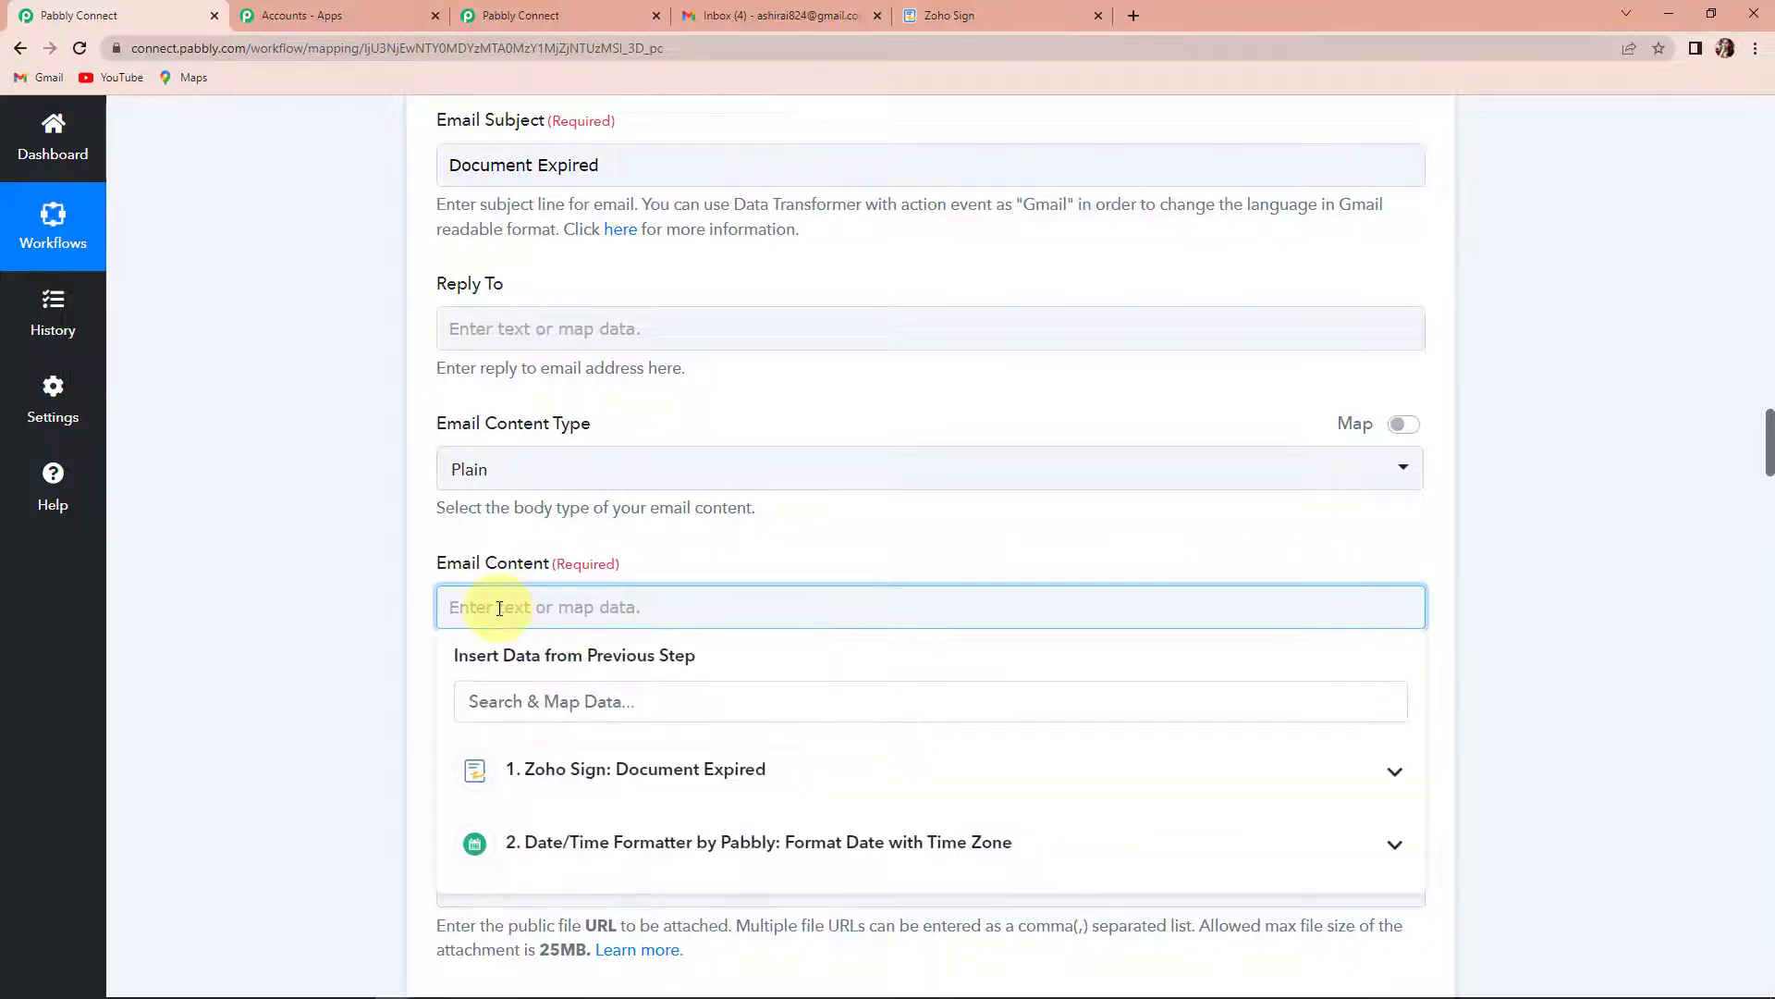
text(Dear)
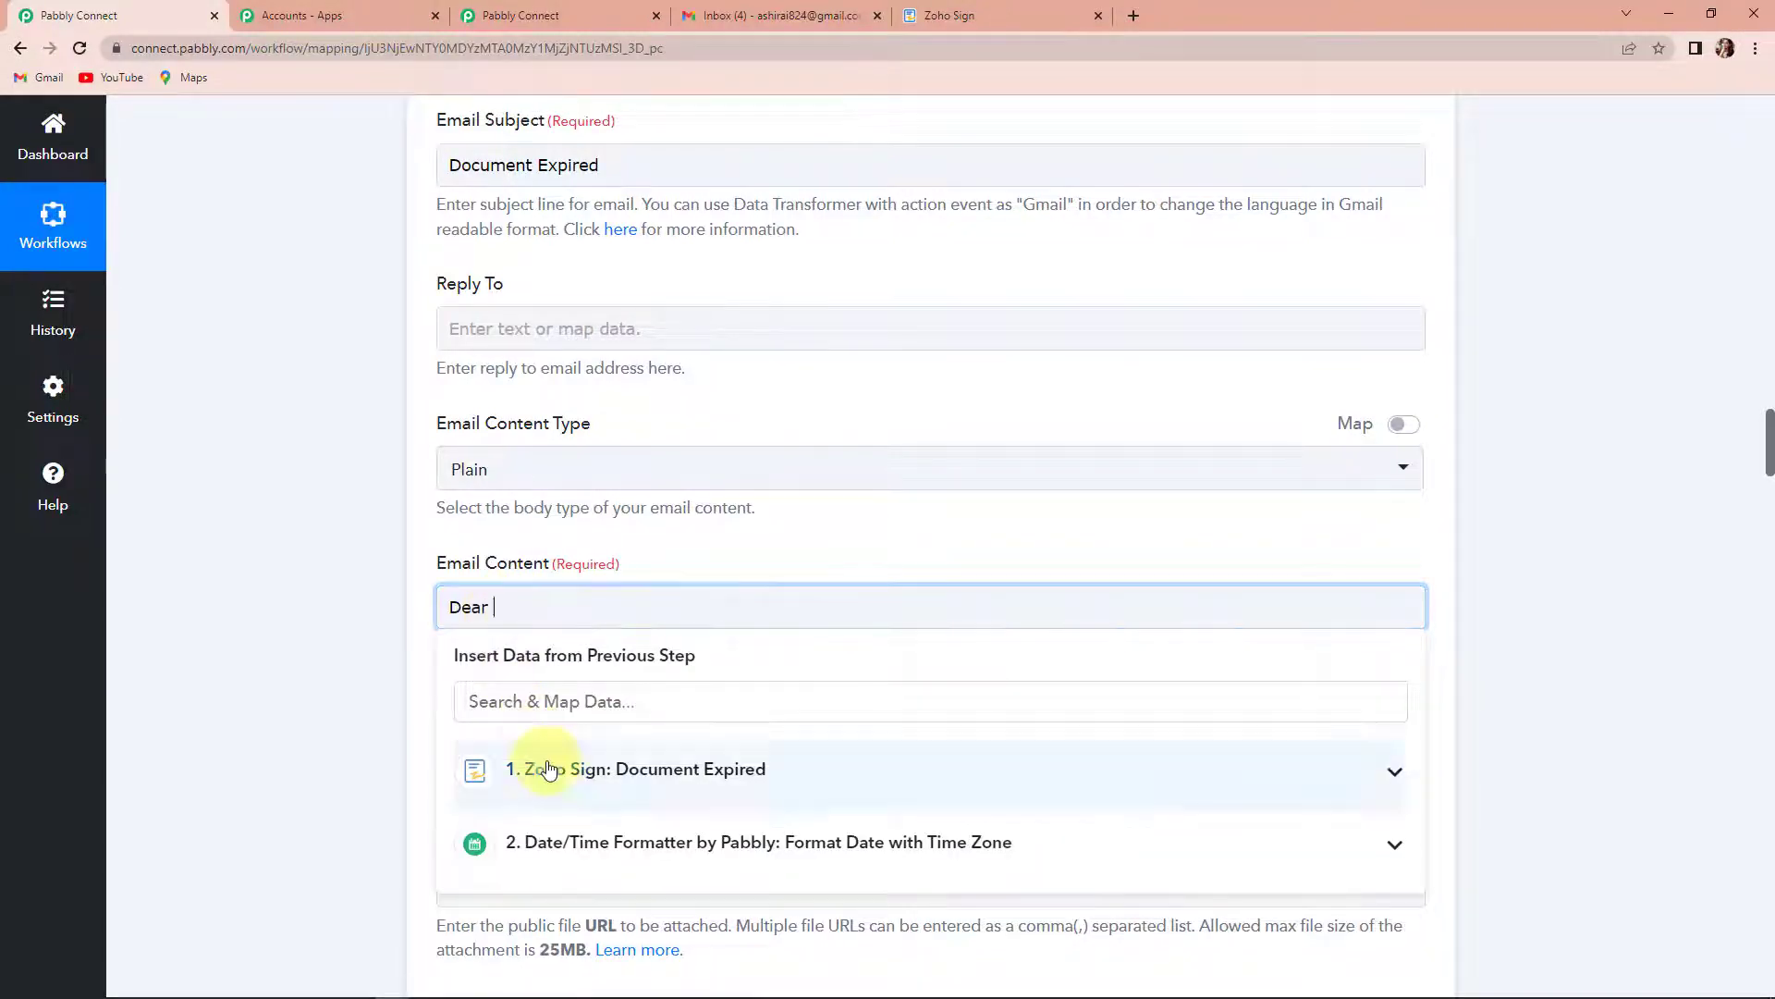
click(548, 770)
text(name)
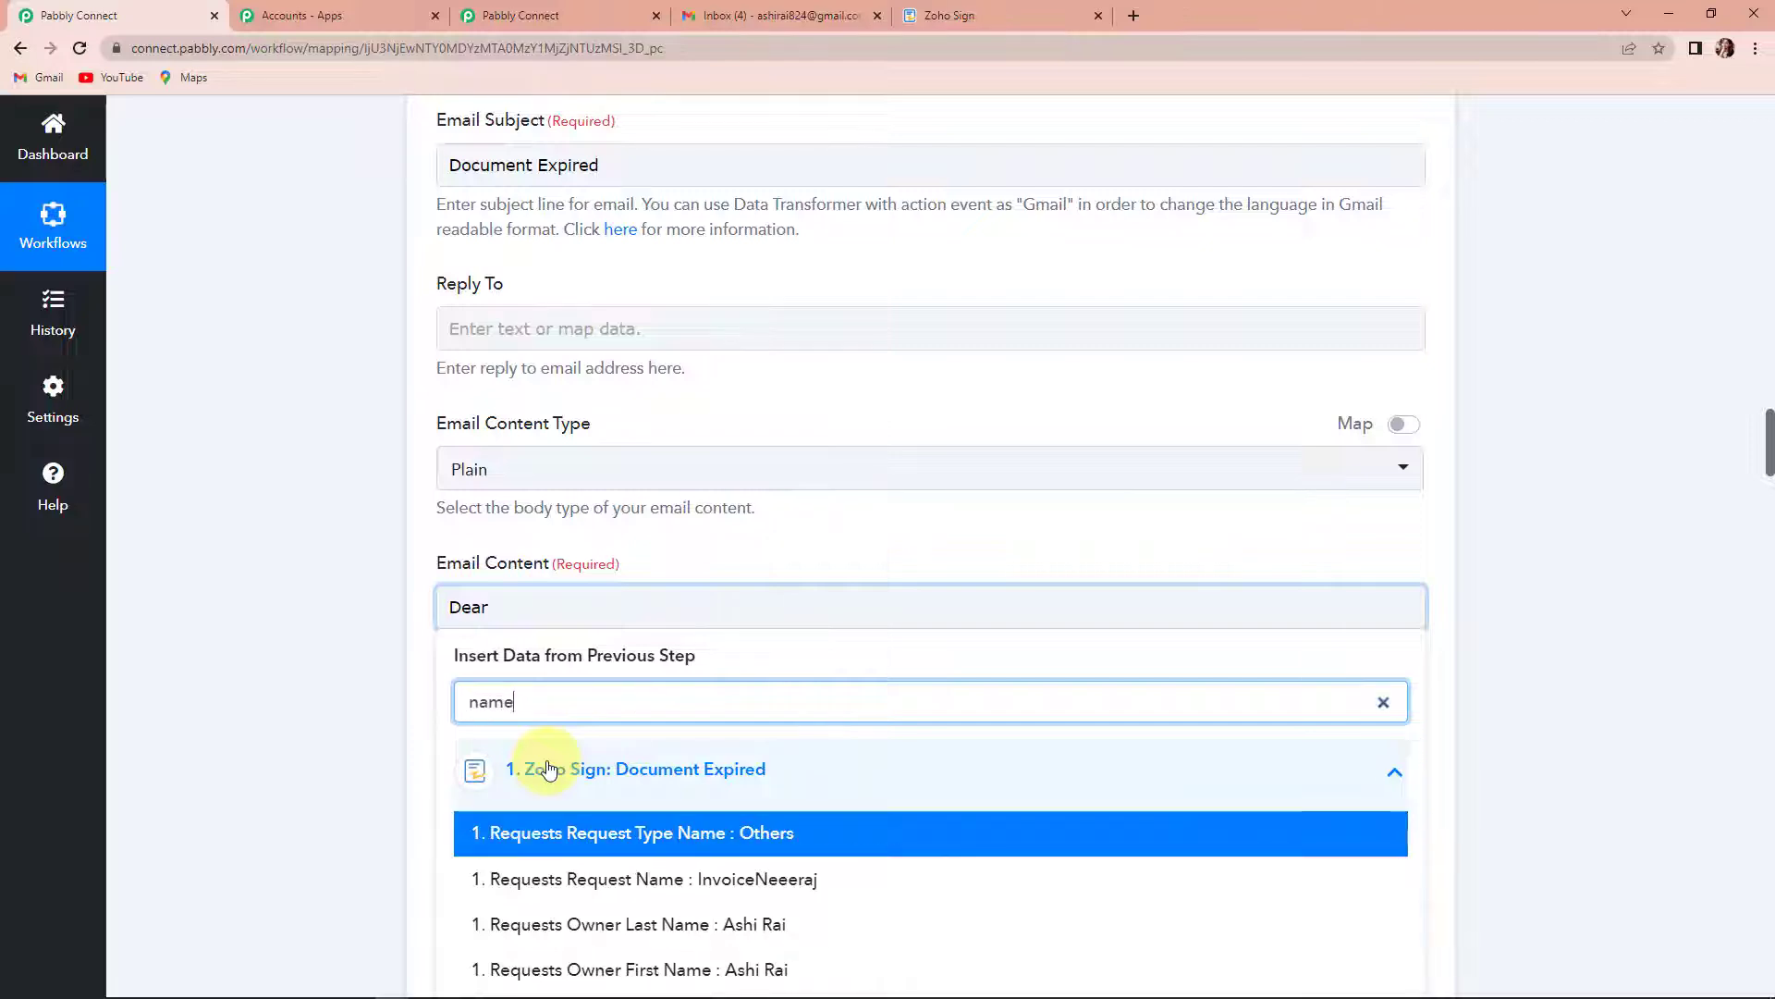
scroll(648, 832, down, 1)
scroll(735, 886, down, 1)
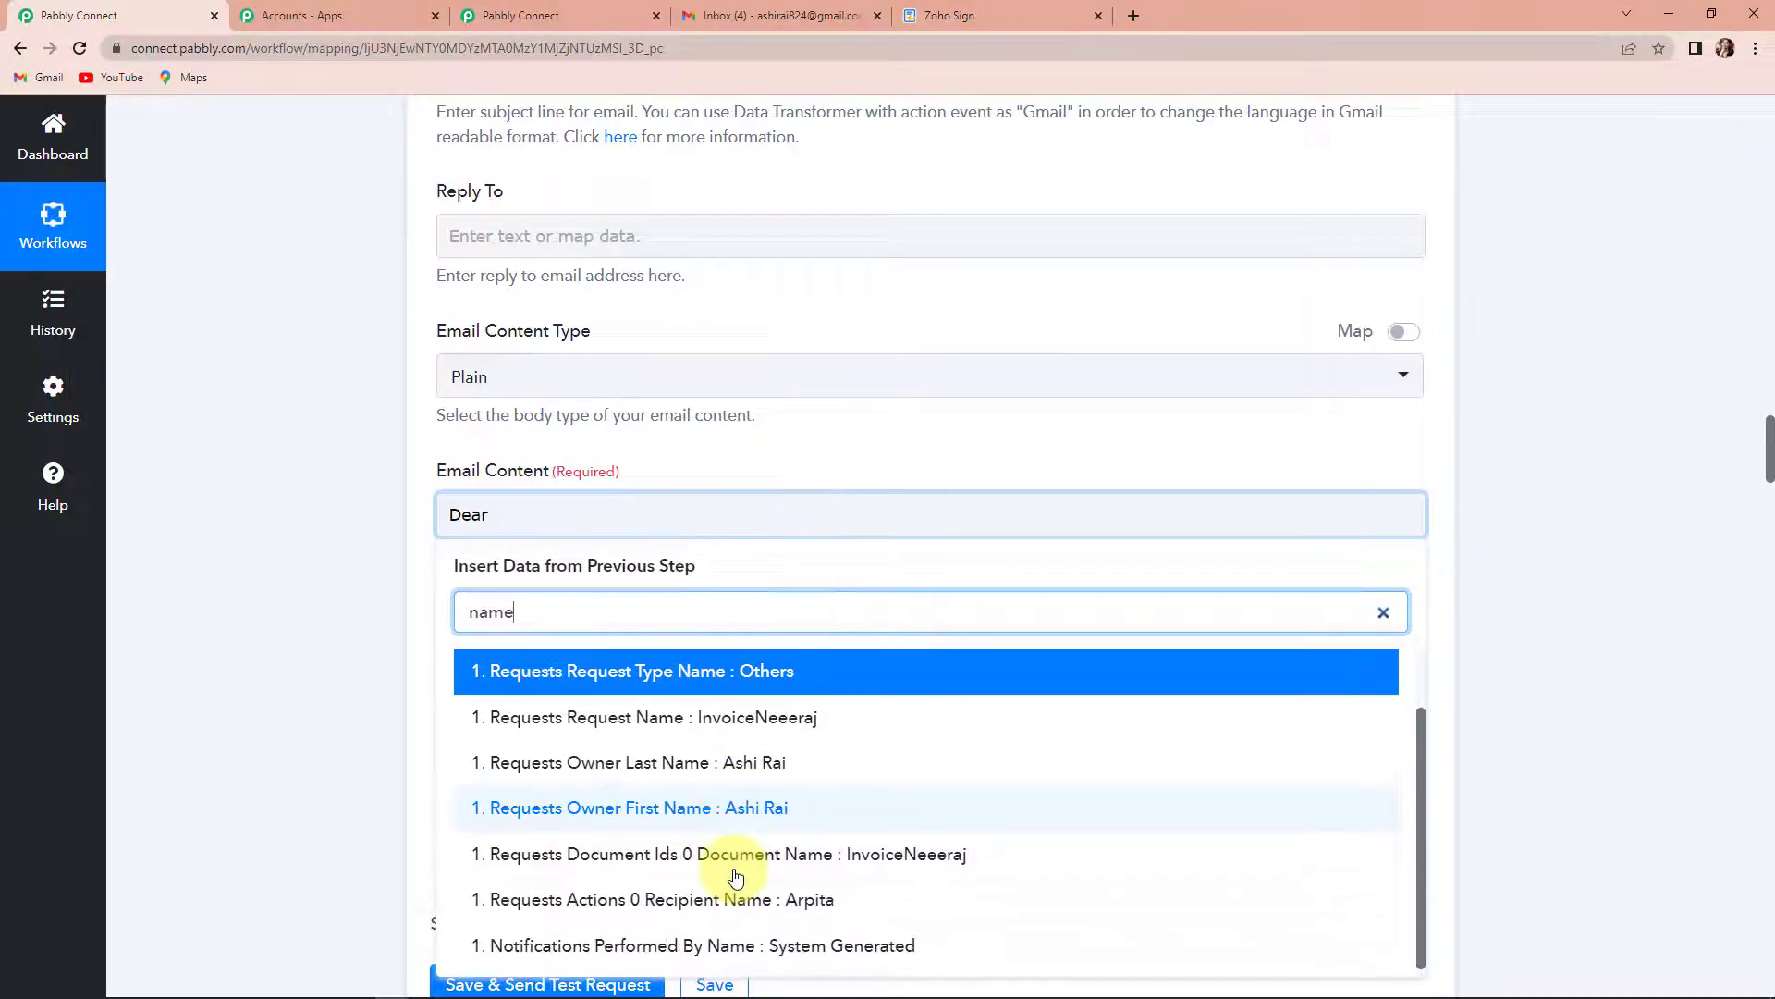
click(753, 901)
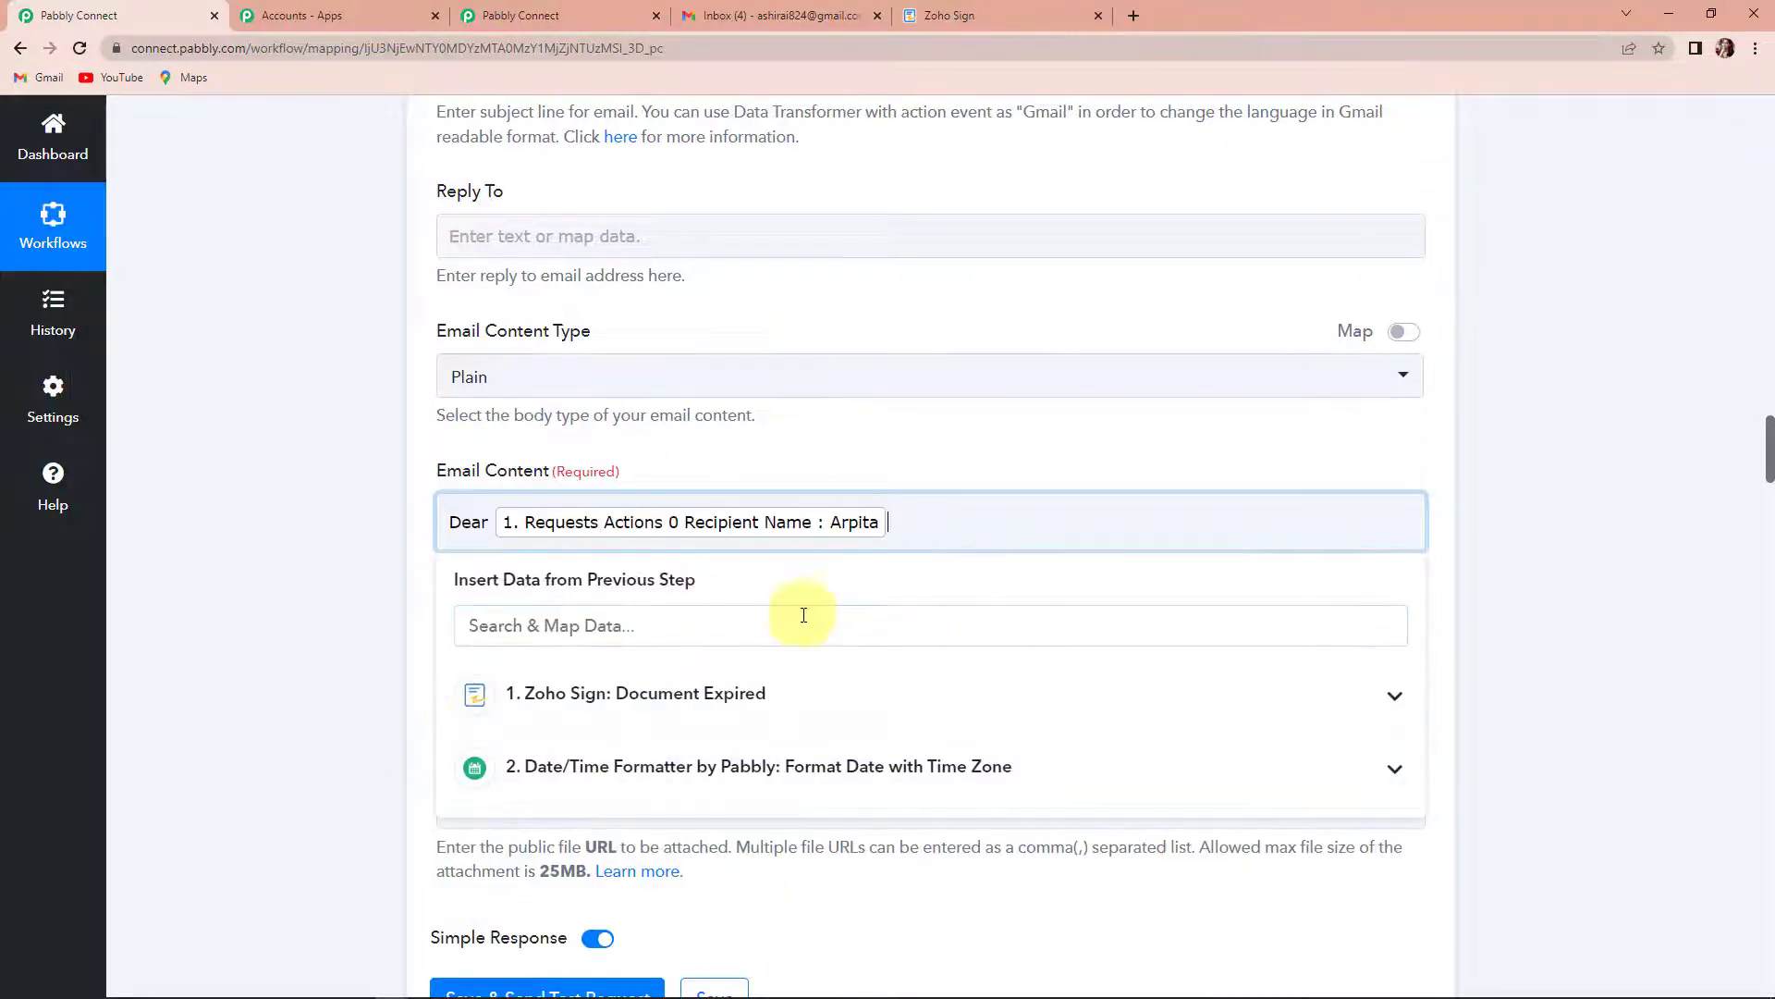
text(,)
key(Return)
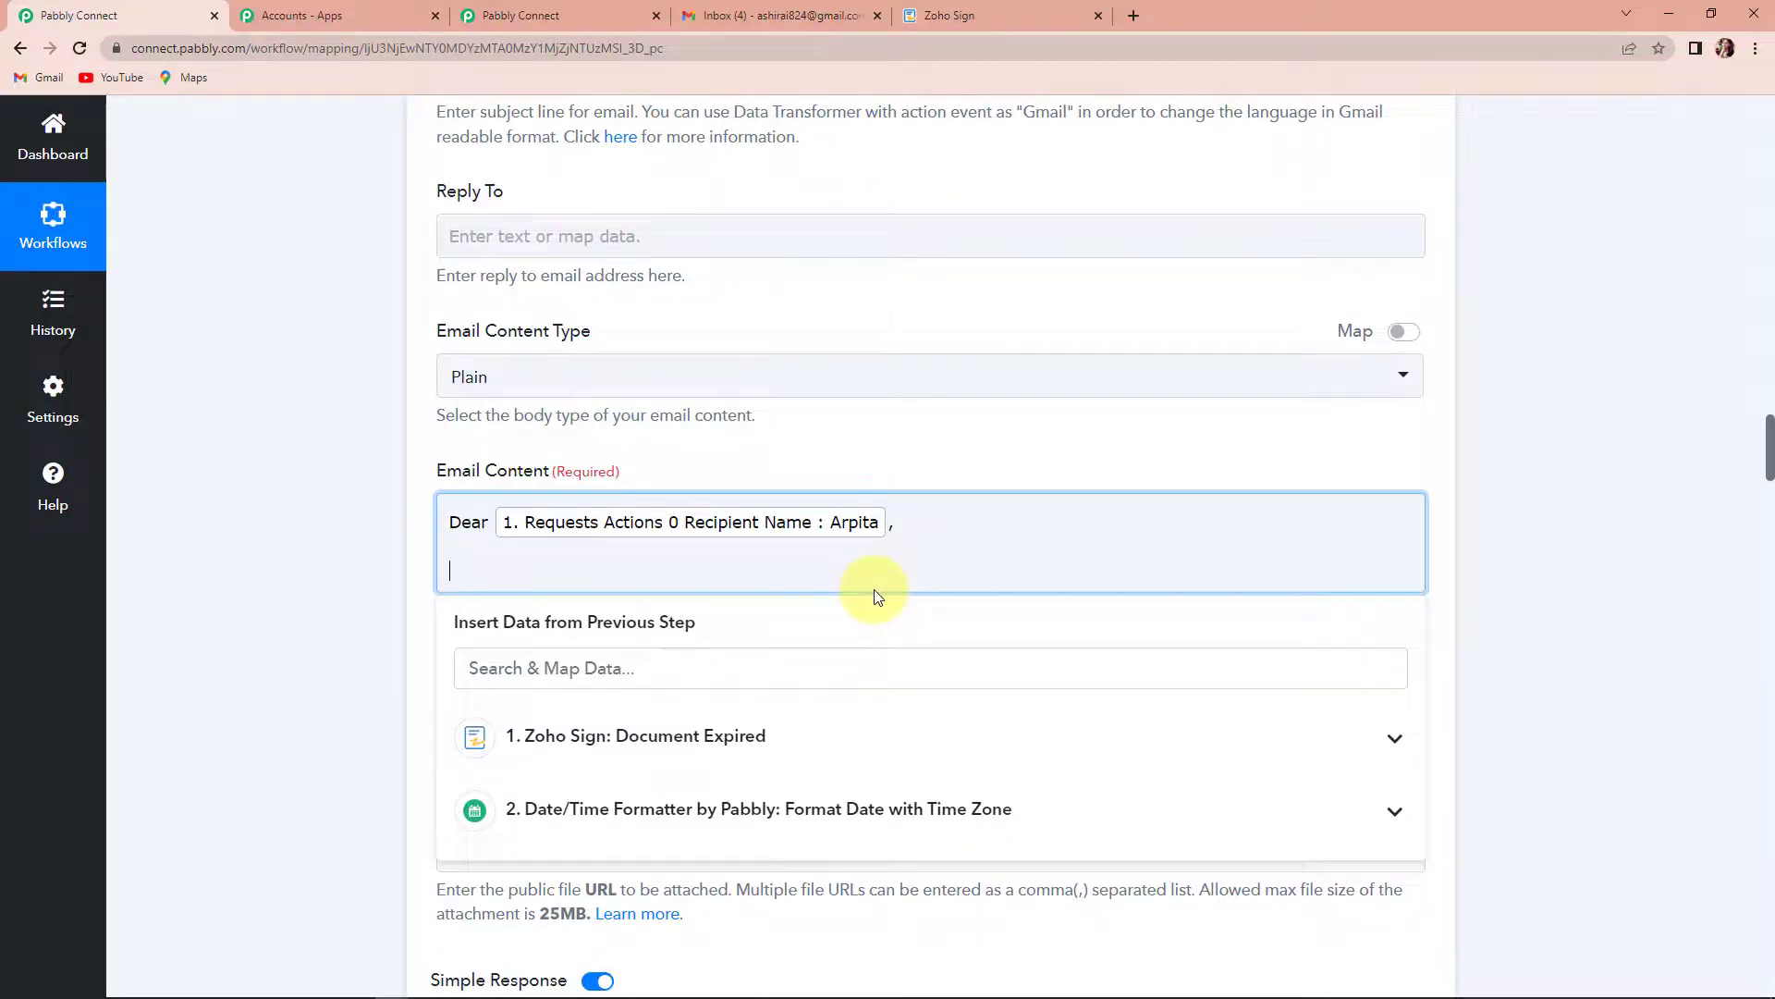
- Paste the body "The document named shared with you on has been expired. The action status is Regards Team Pabbly", inserting Document Ids 0 Document Name after "named"
text(The document named shared with you on has been expired. The action status is Regards Team Pabbly)
scroll(851, 500, down, 3)
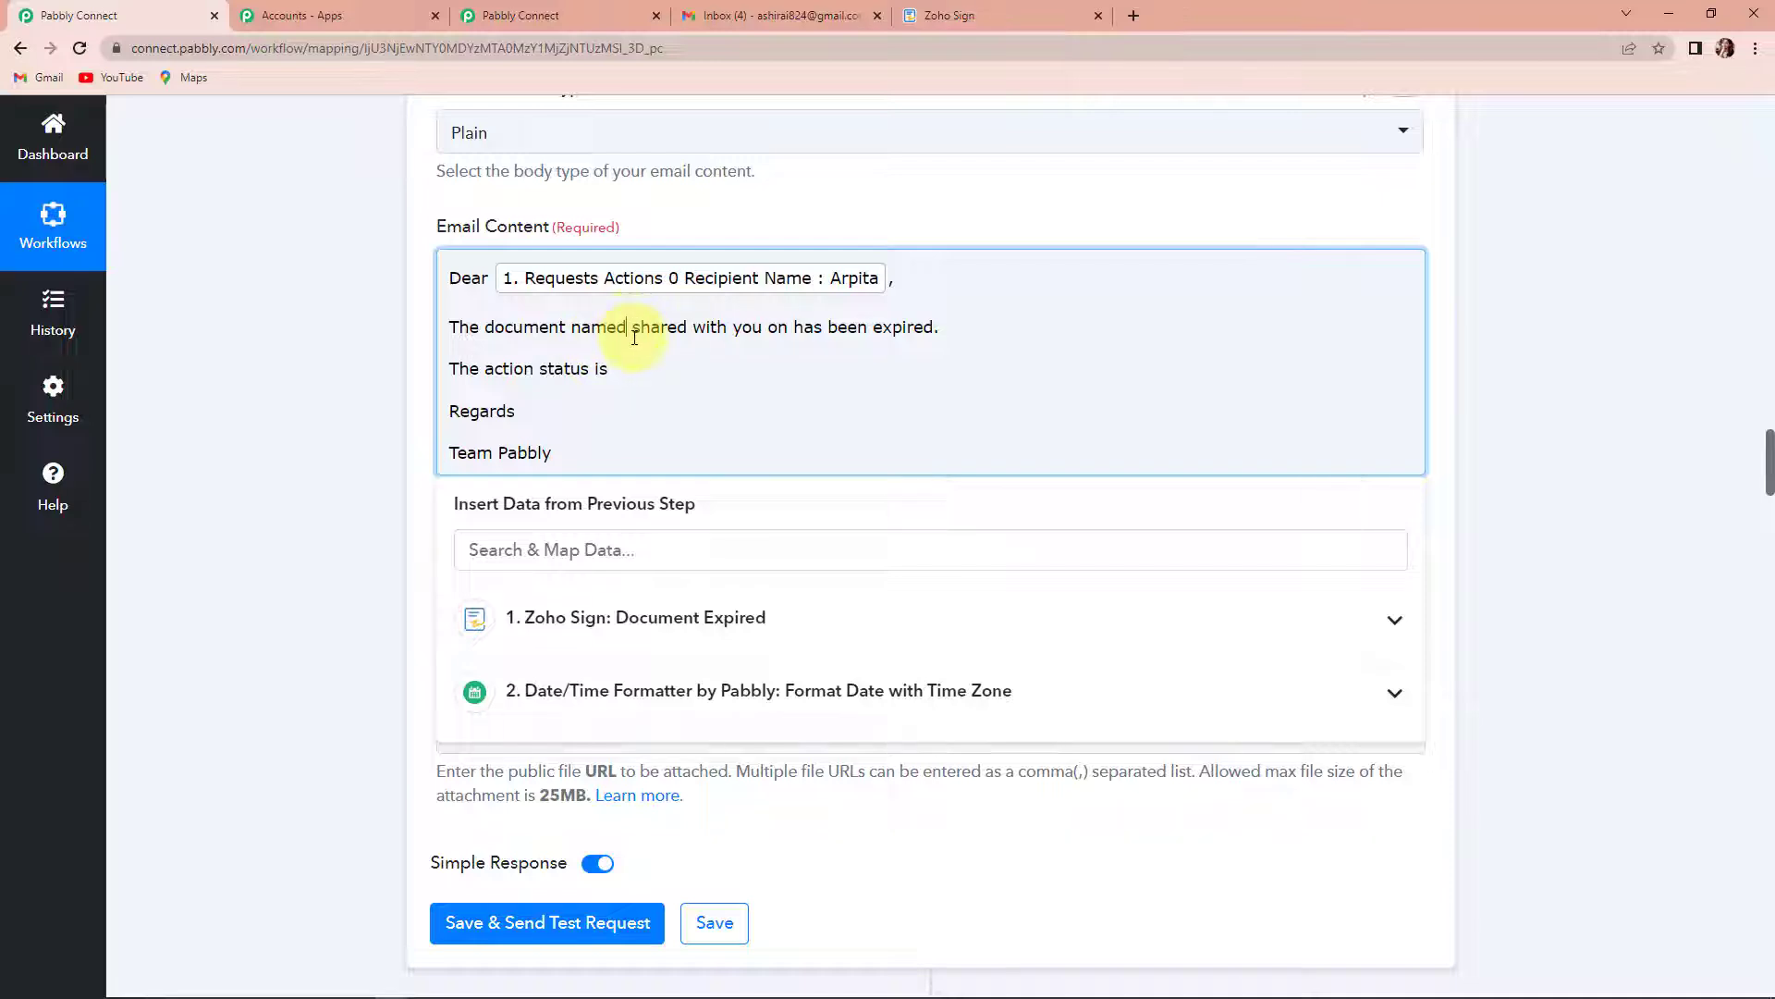
click(608, 621)
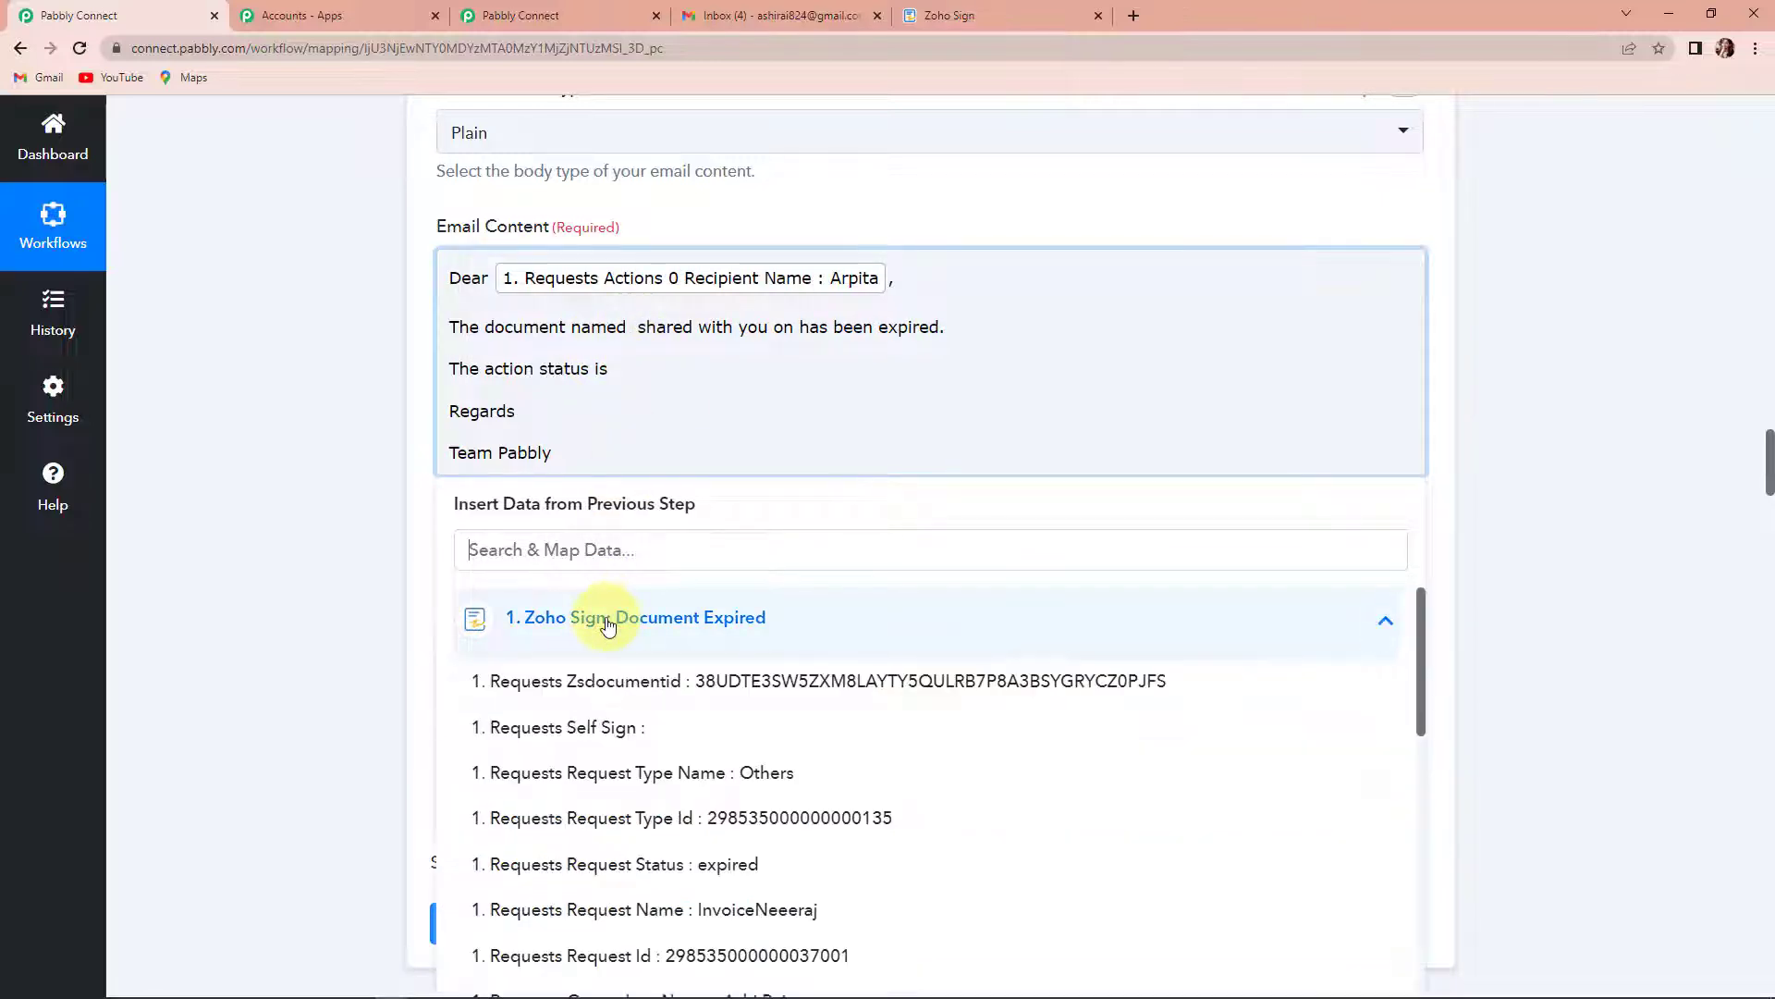
text(name)
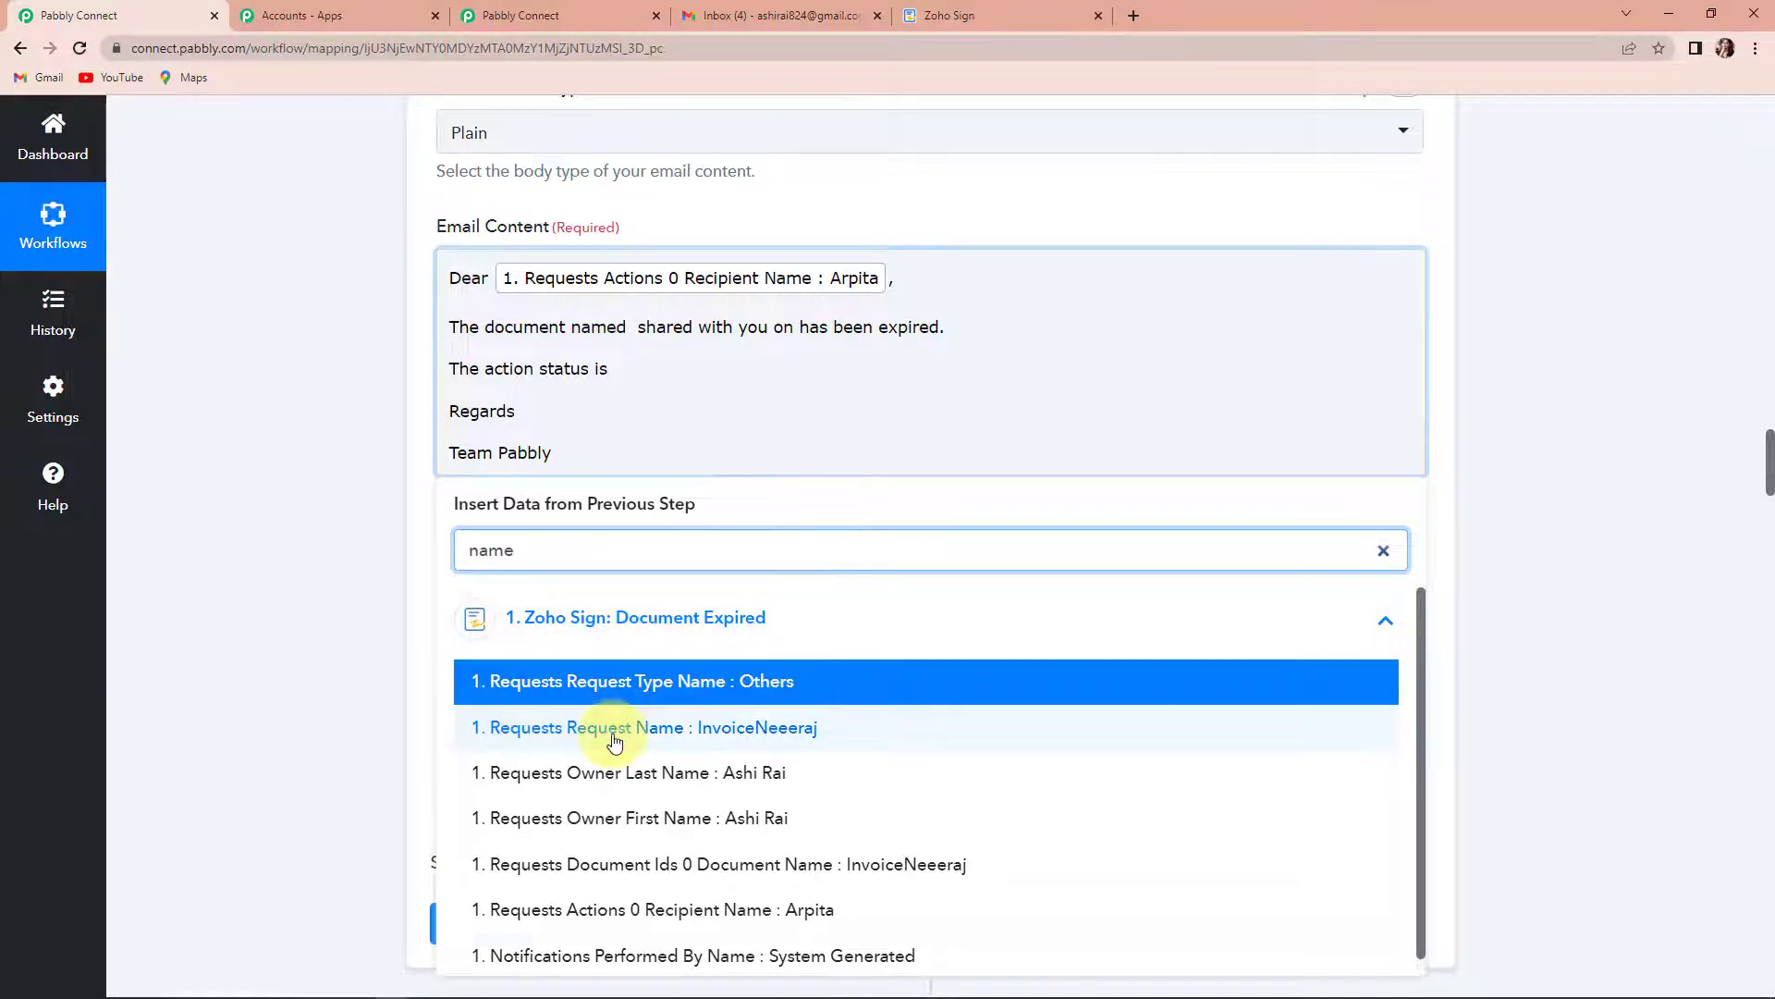
click(823, 881)
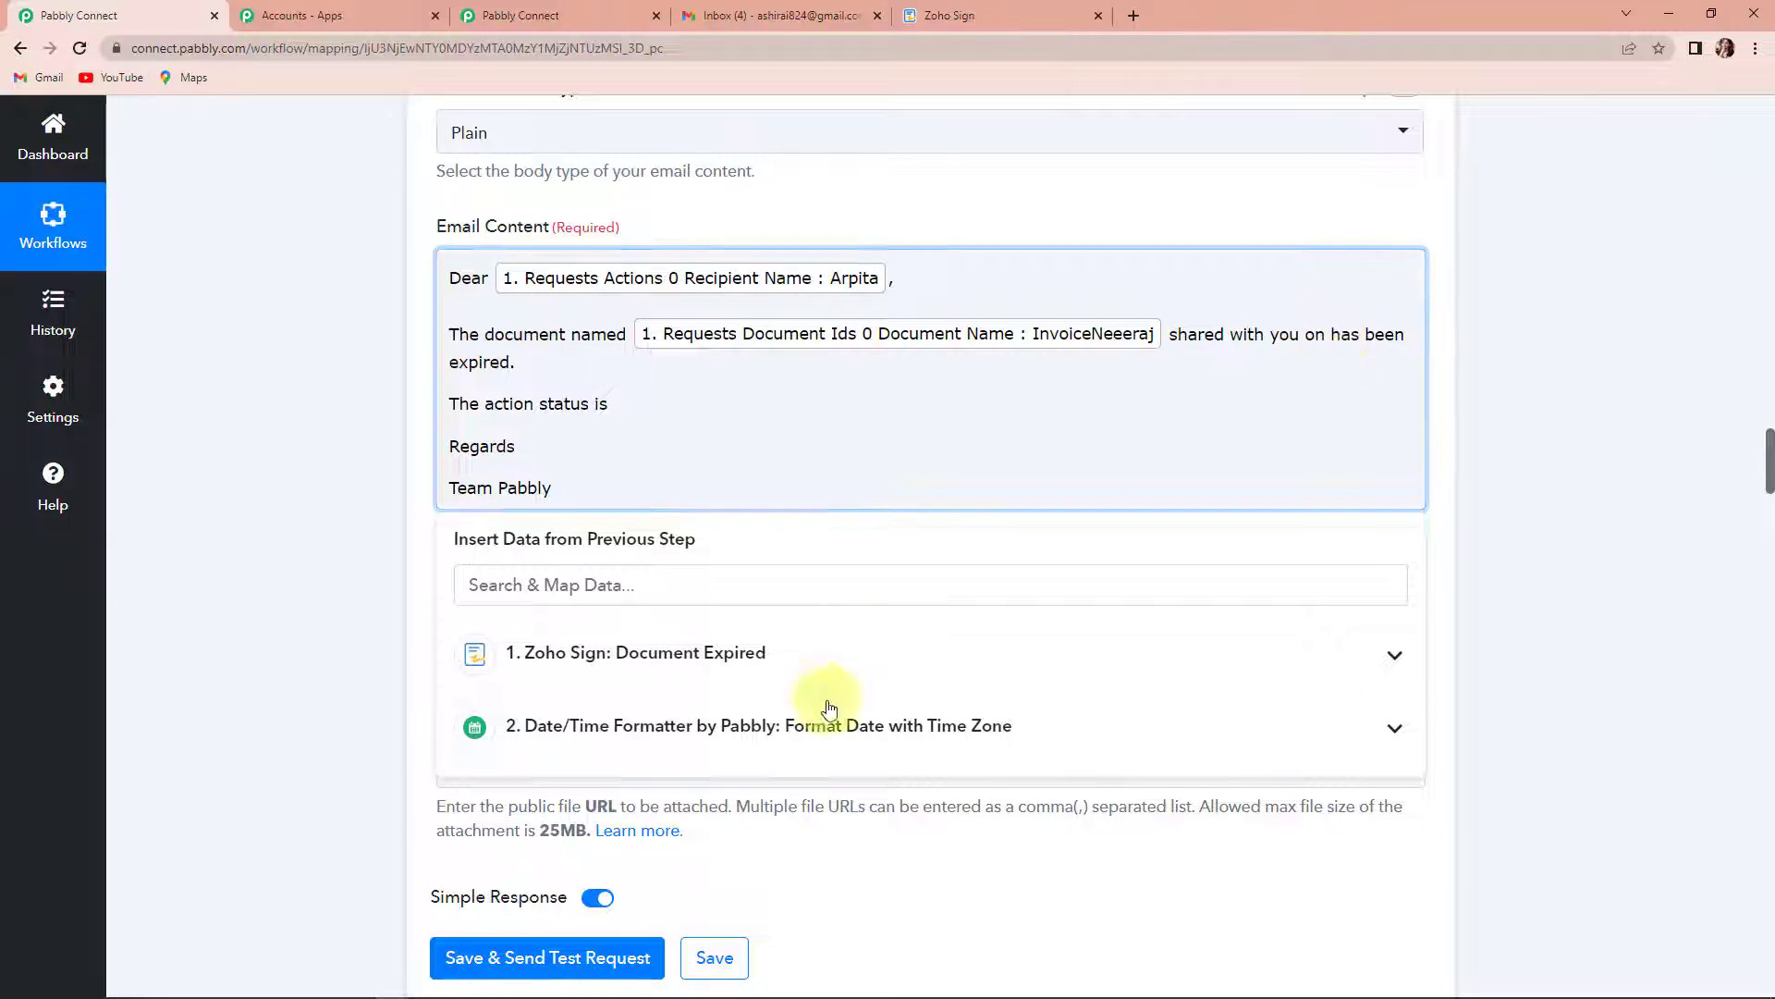
- Map the date formatter's Result after "shared with you on" and Requests Request Status after "The action status is" in the Email Content
click(618, 743)
click(613, 834)
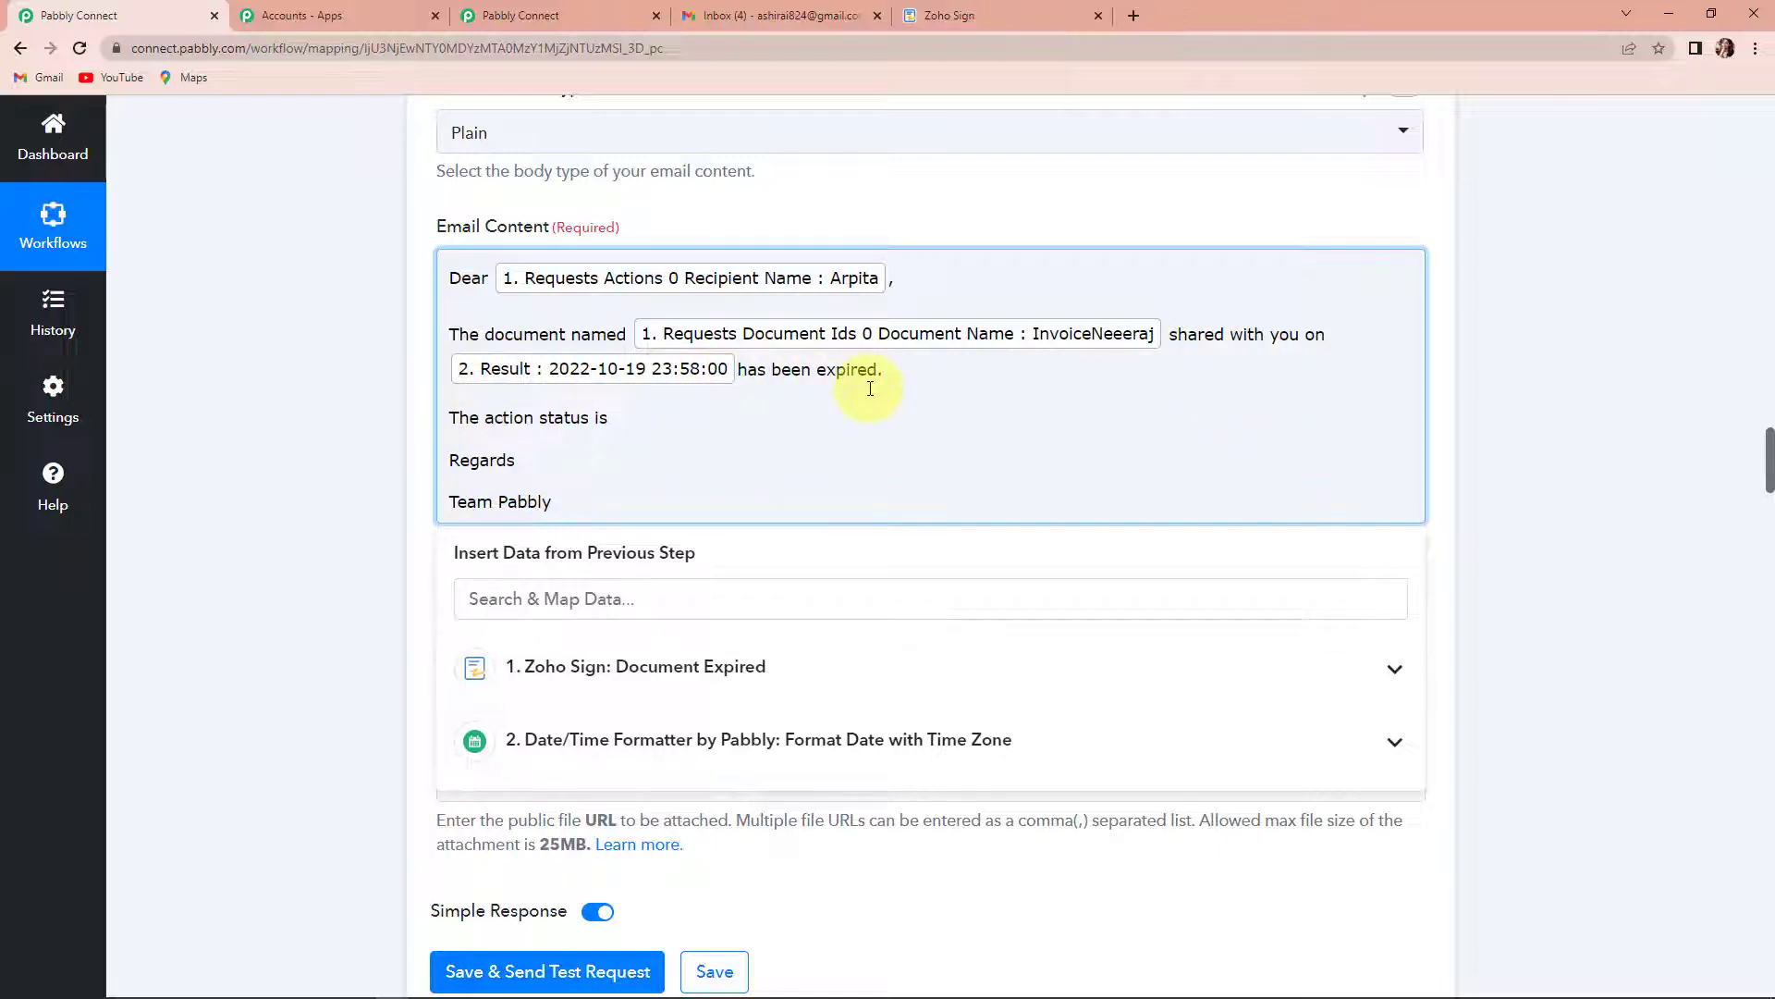
click(637, 419)
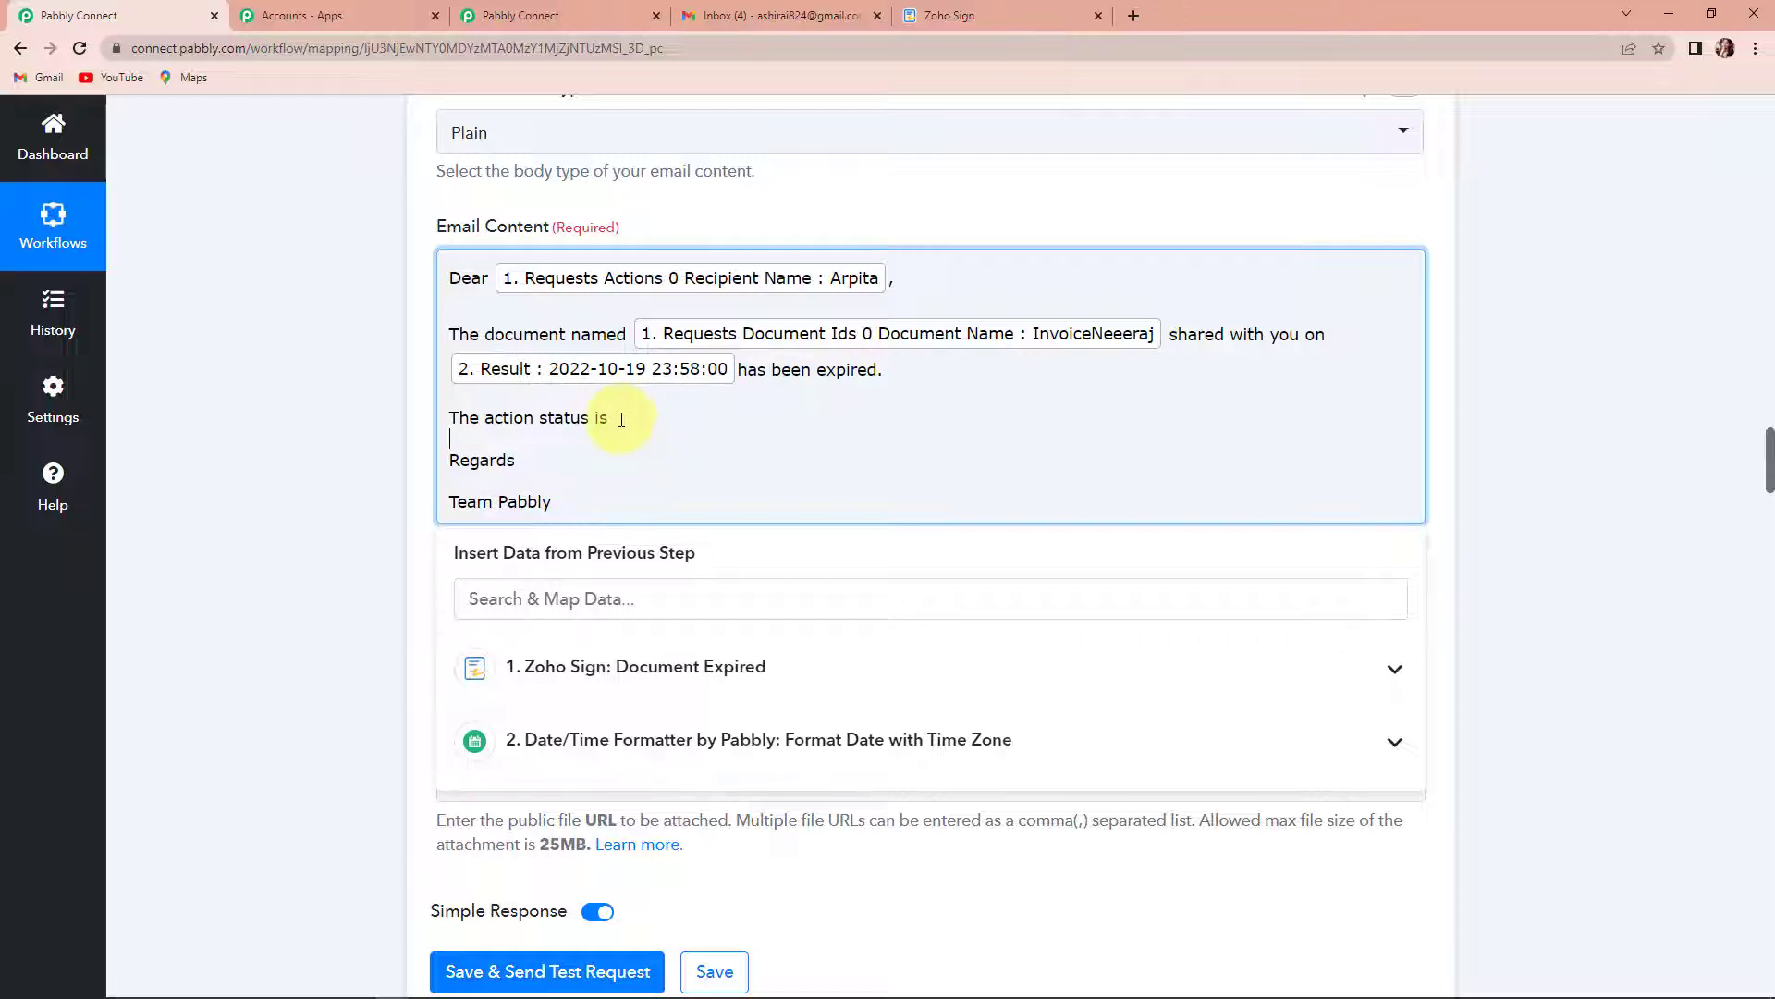
key(BackSpace)
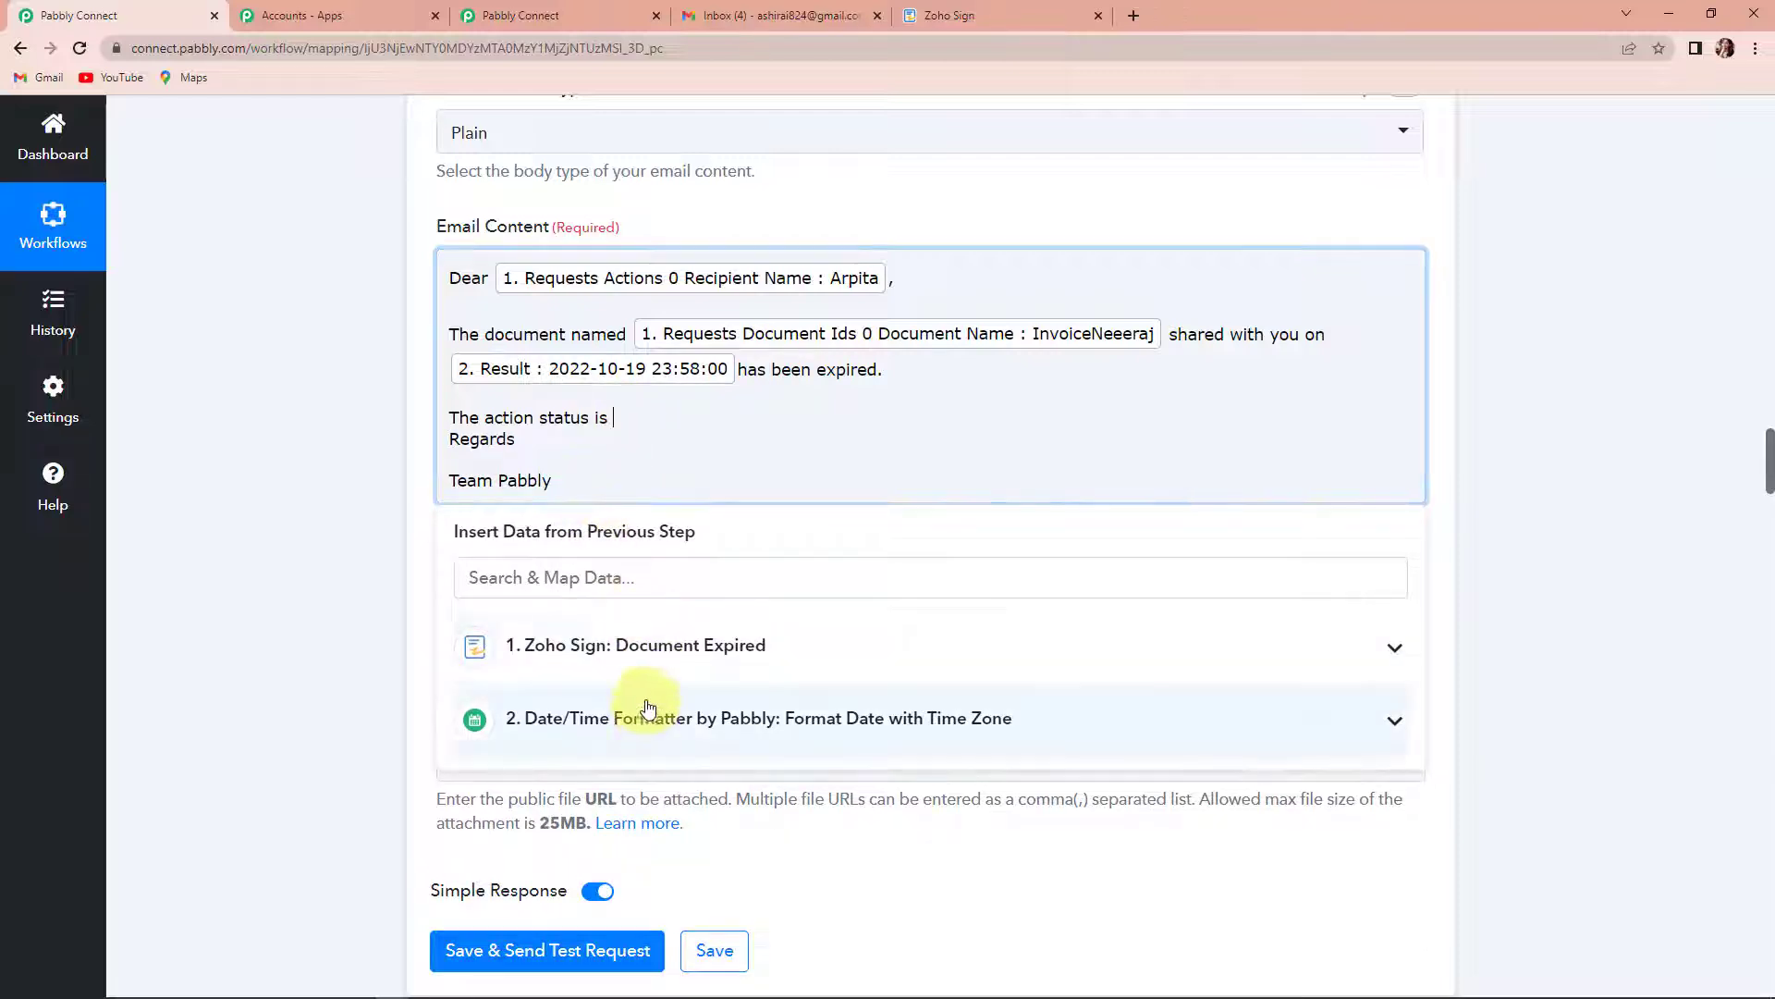
click(647, 667)
text(status)
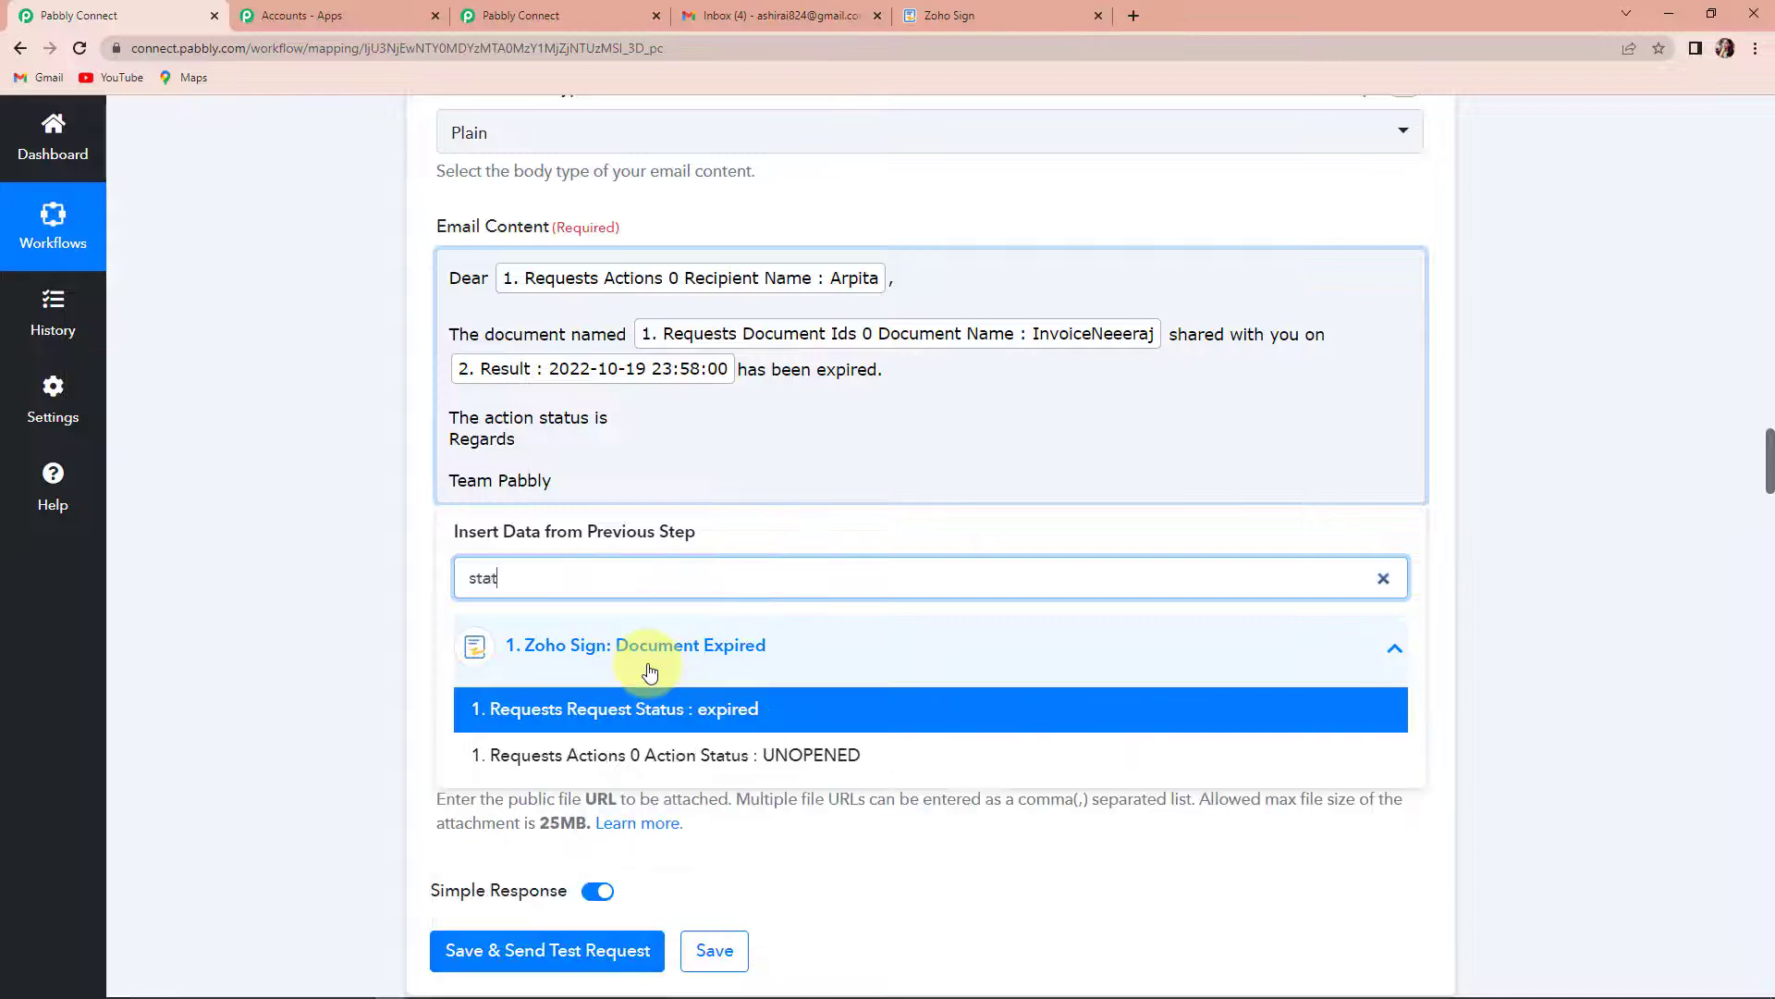
click(701, 715)
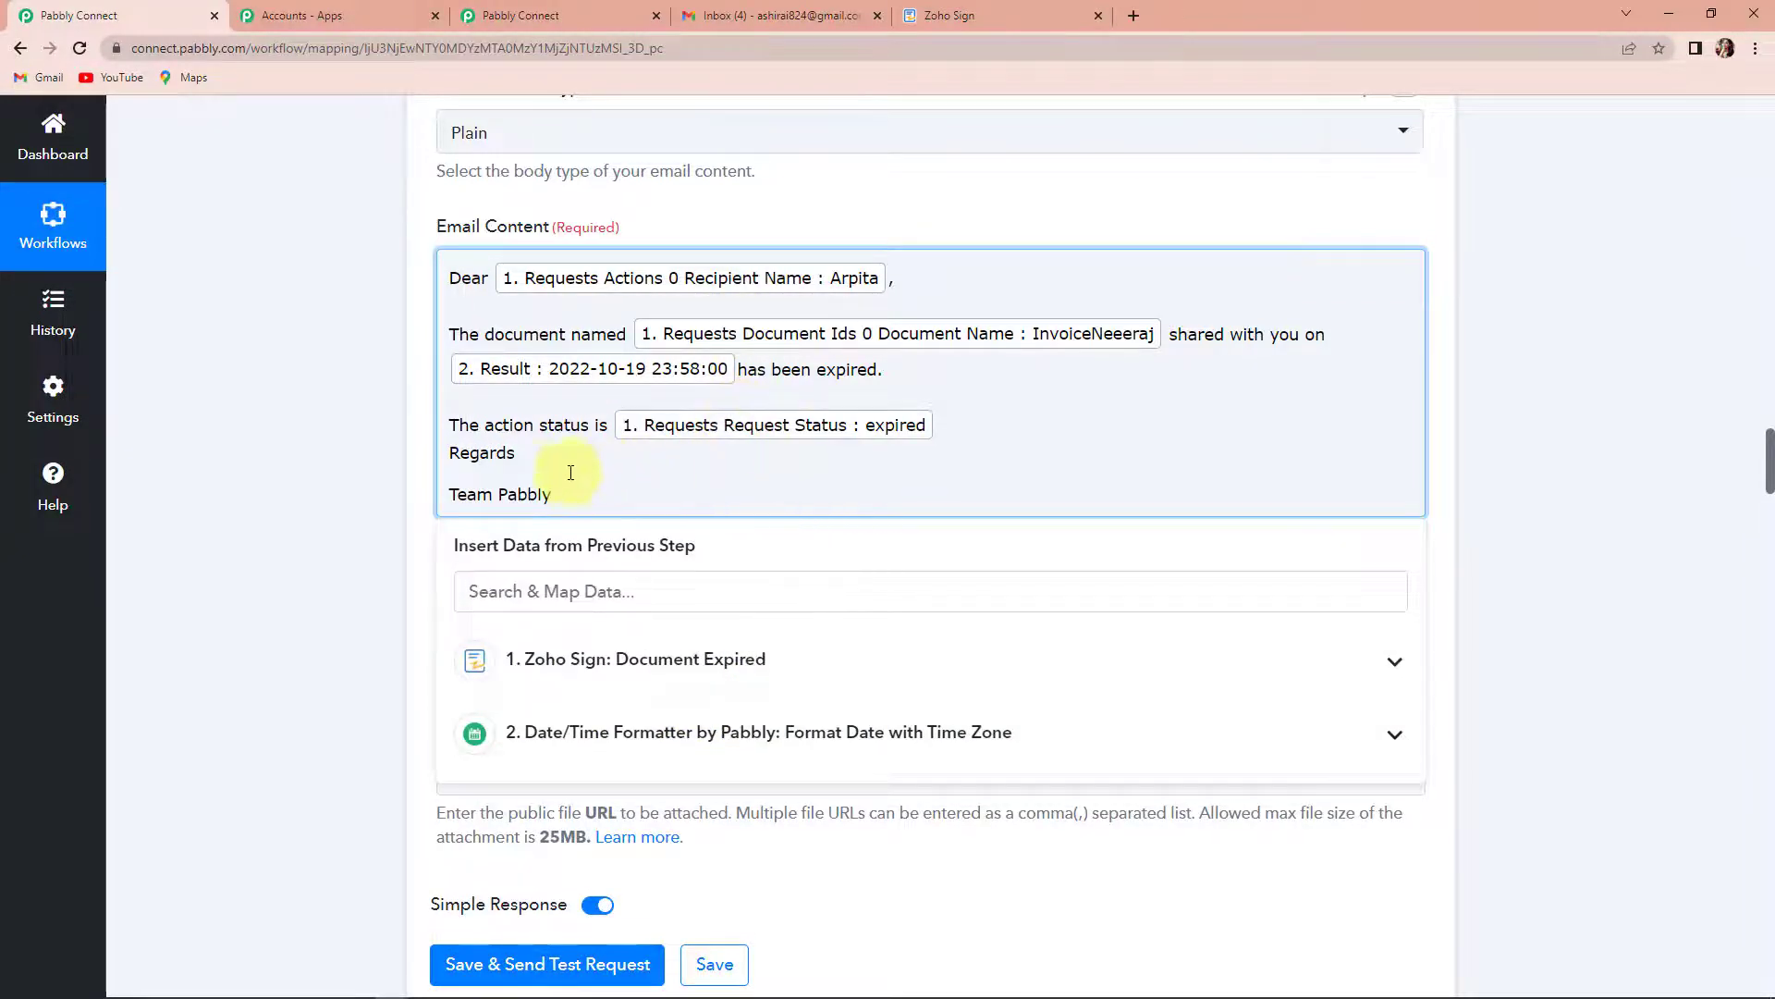
click(331, 451)
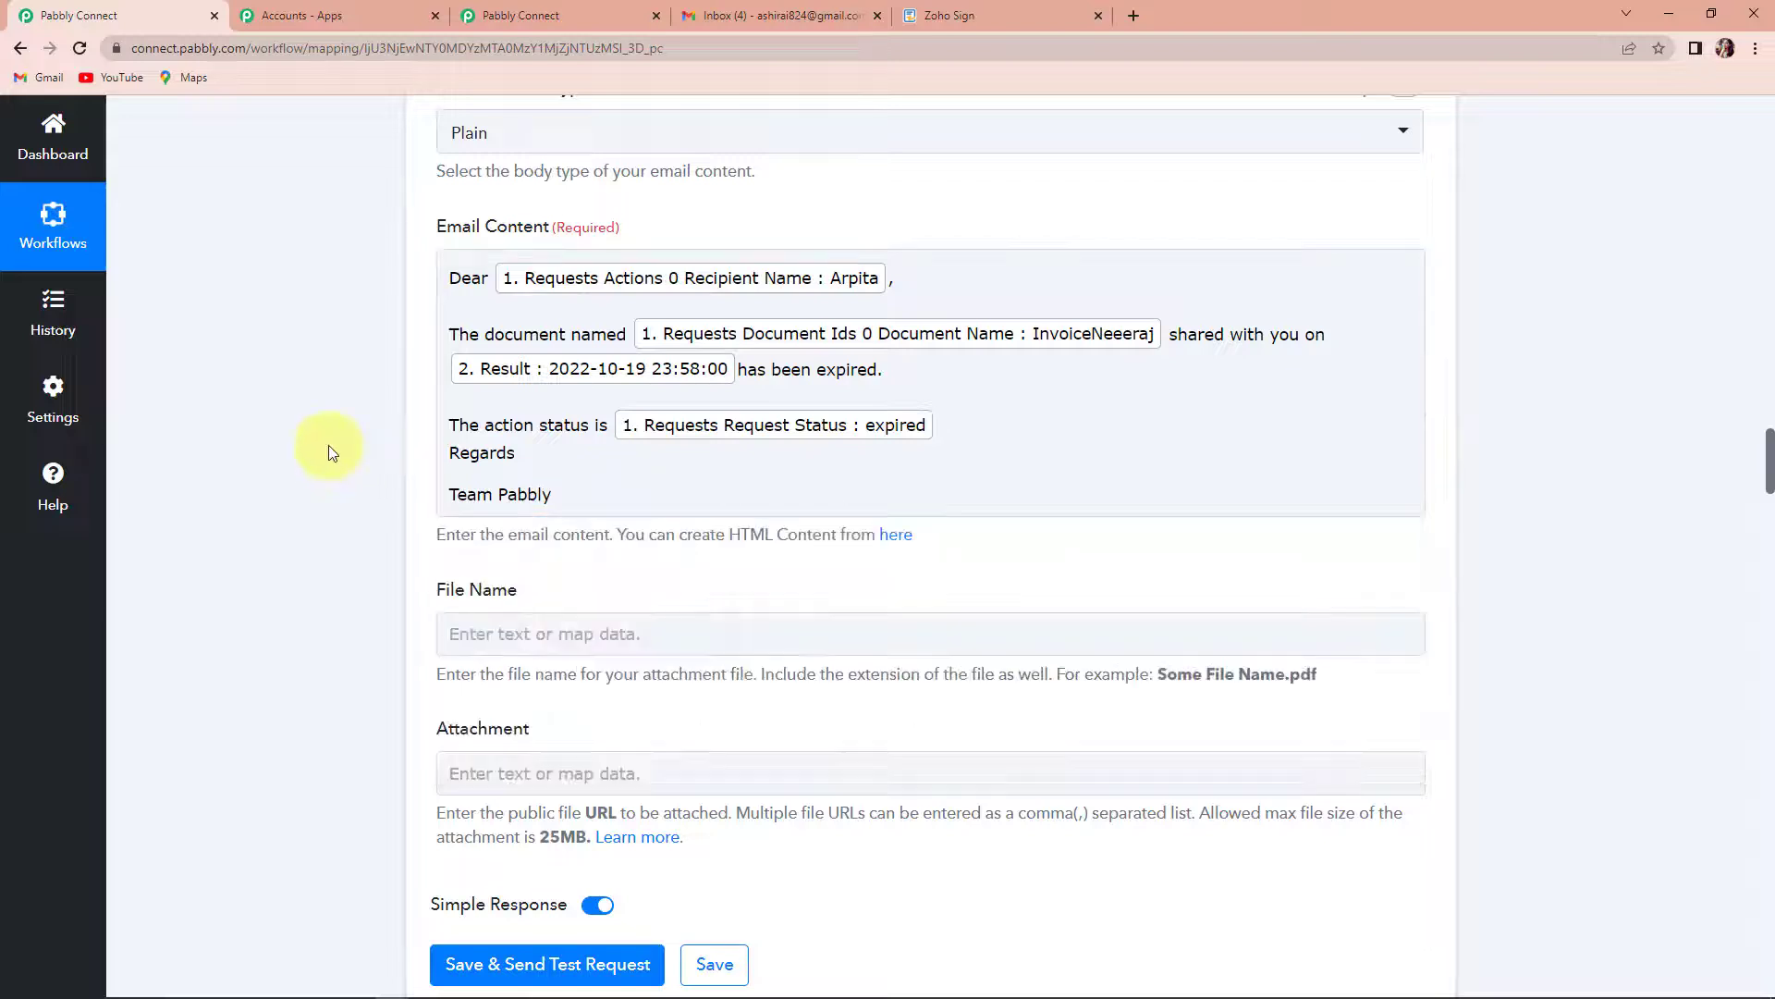
- Map the attachment's File Name to Requests Document Ids 0 Document Name, and save the Gmail action with a test request
scroll(330, 446, down, 1)
click(461, 536)
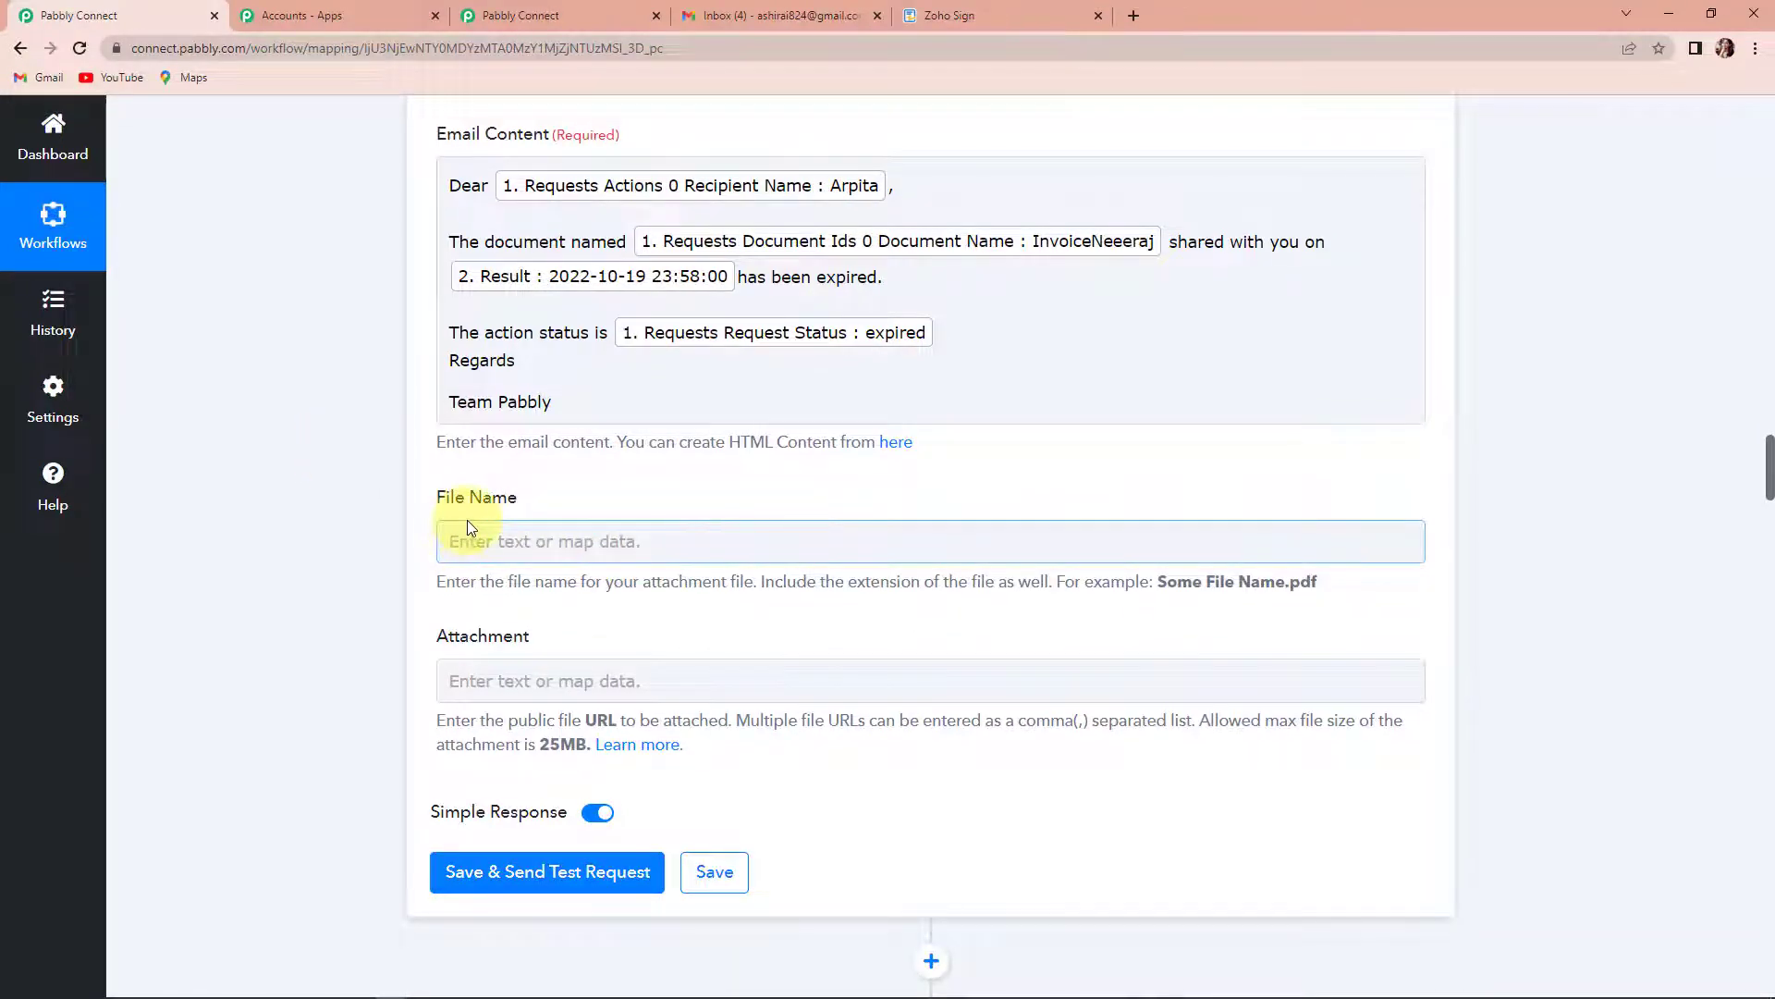
click(465, 538)
click(581, 707)
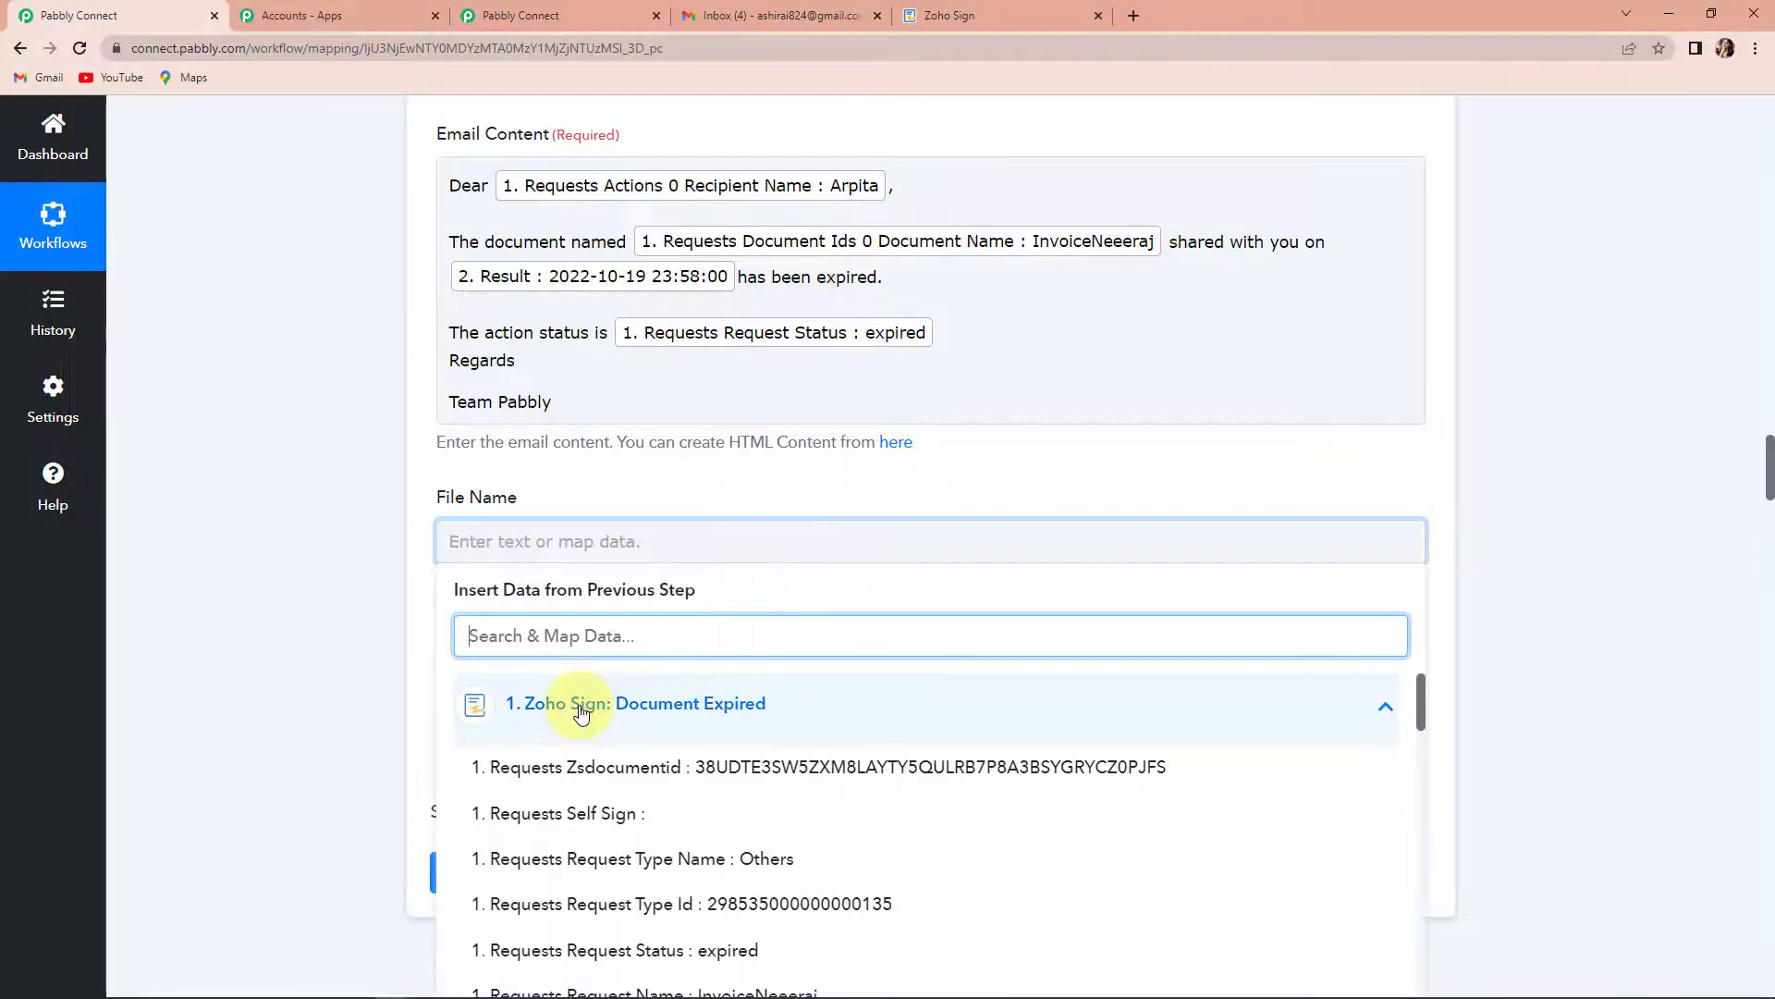
text(name)
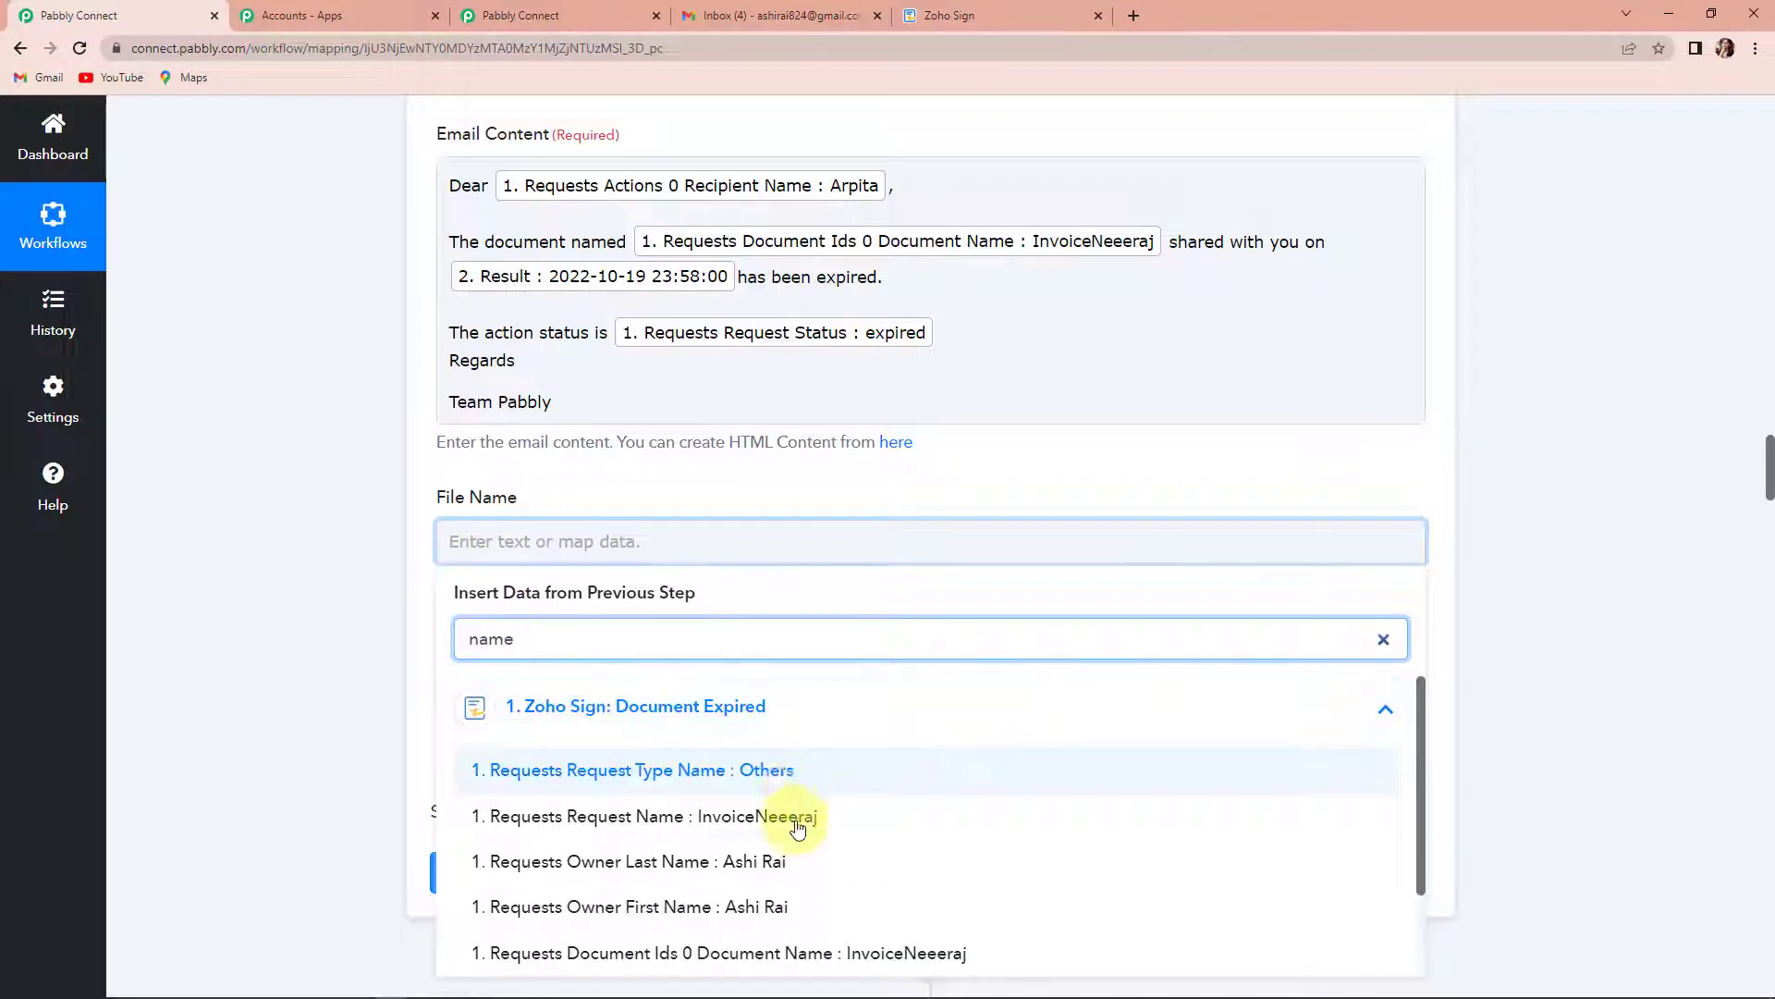
scroll(786, 869, down, 1)
scroll(786, 869, down, 1)
click(781, 865)
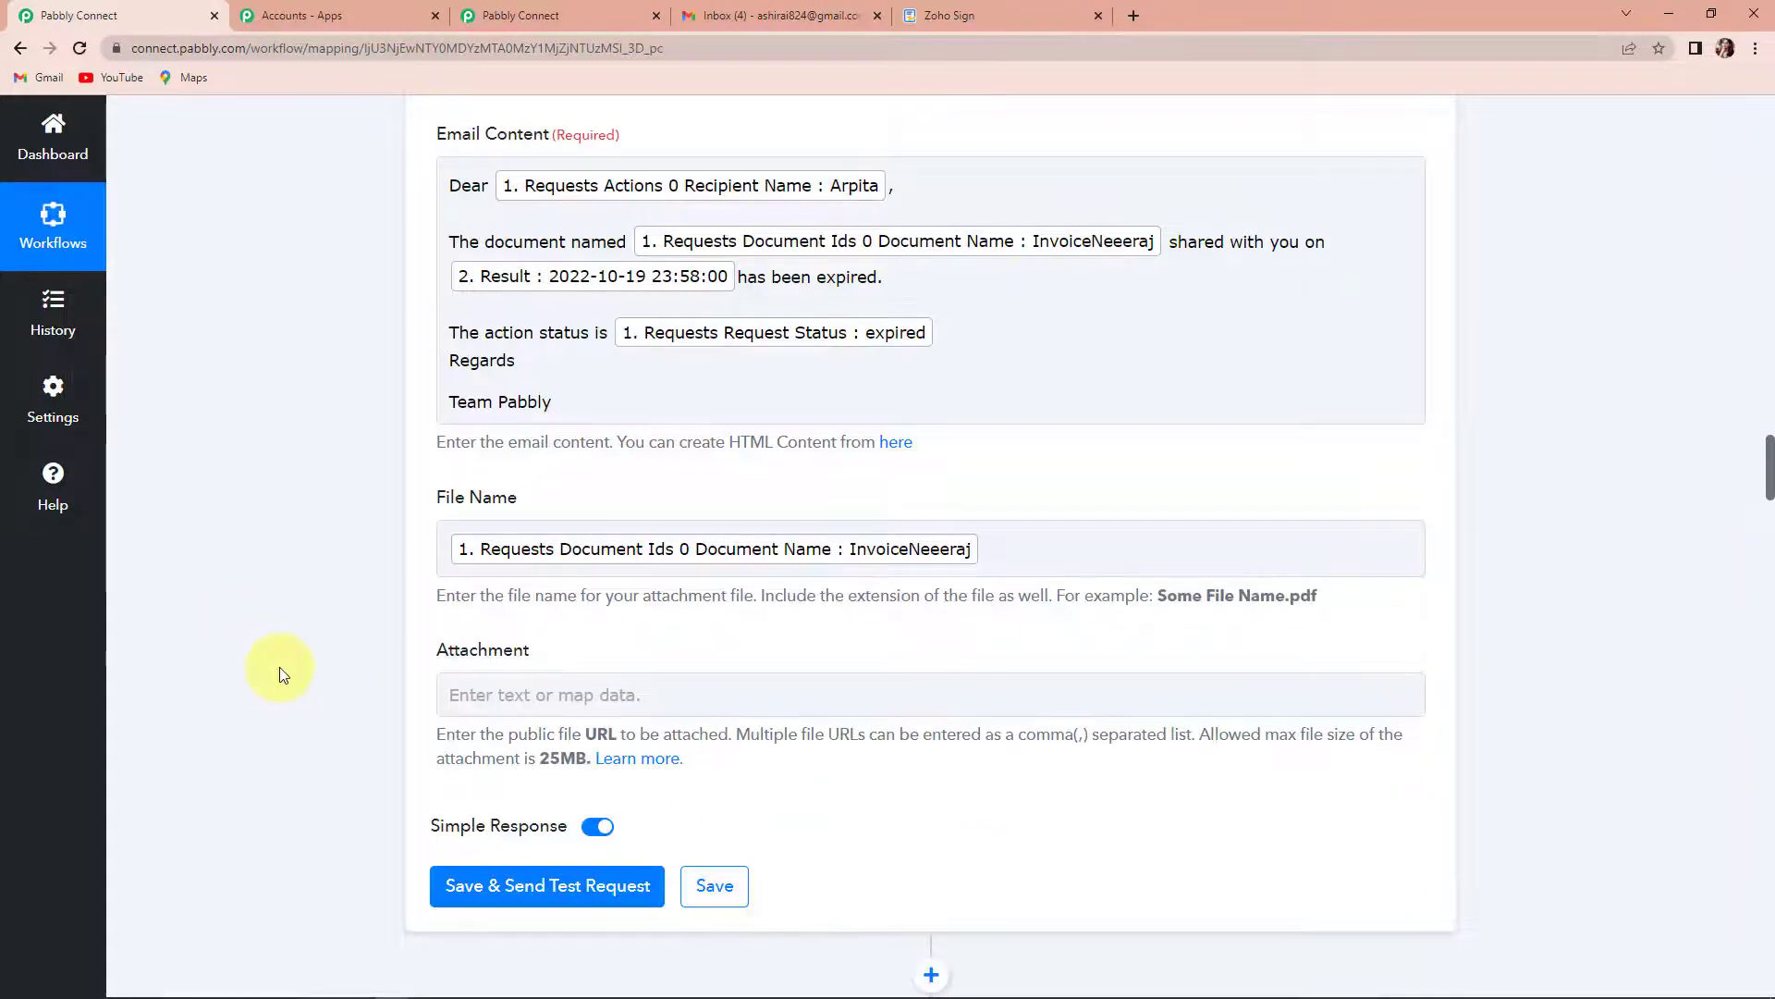
click(467, 883)
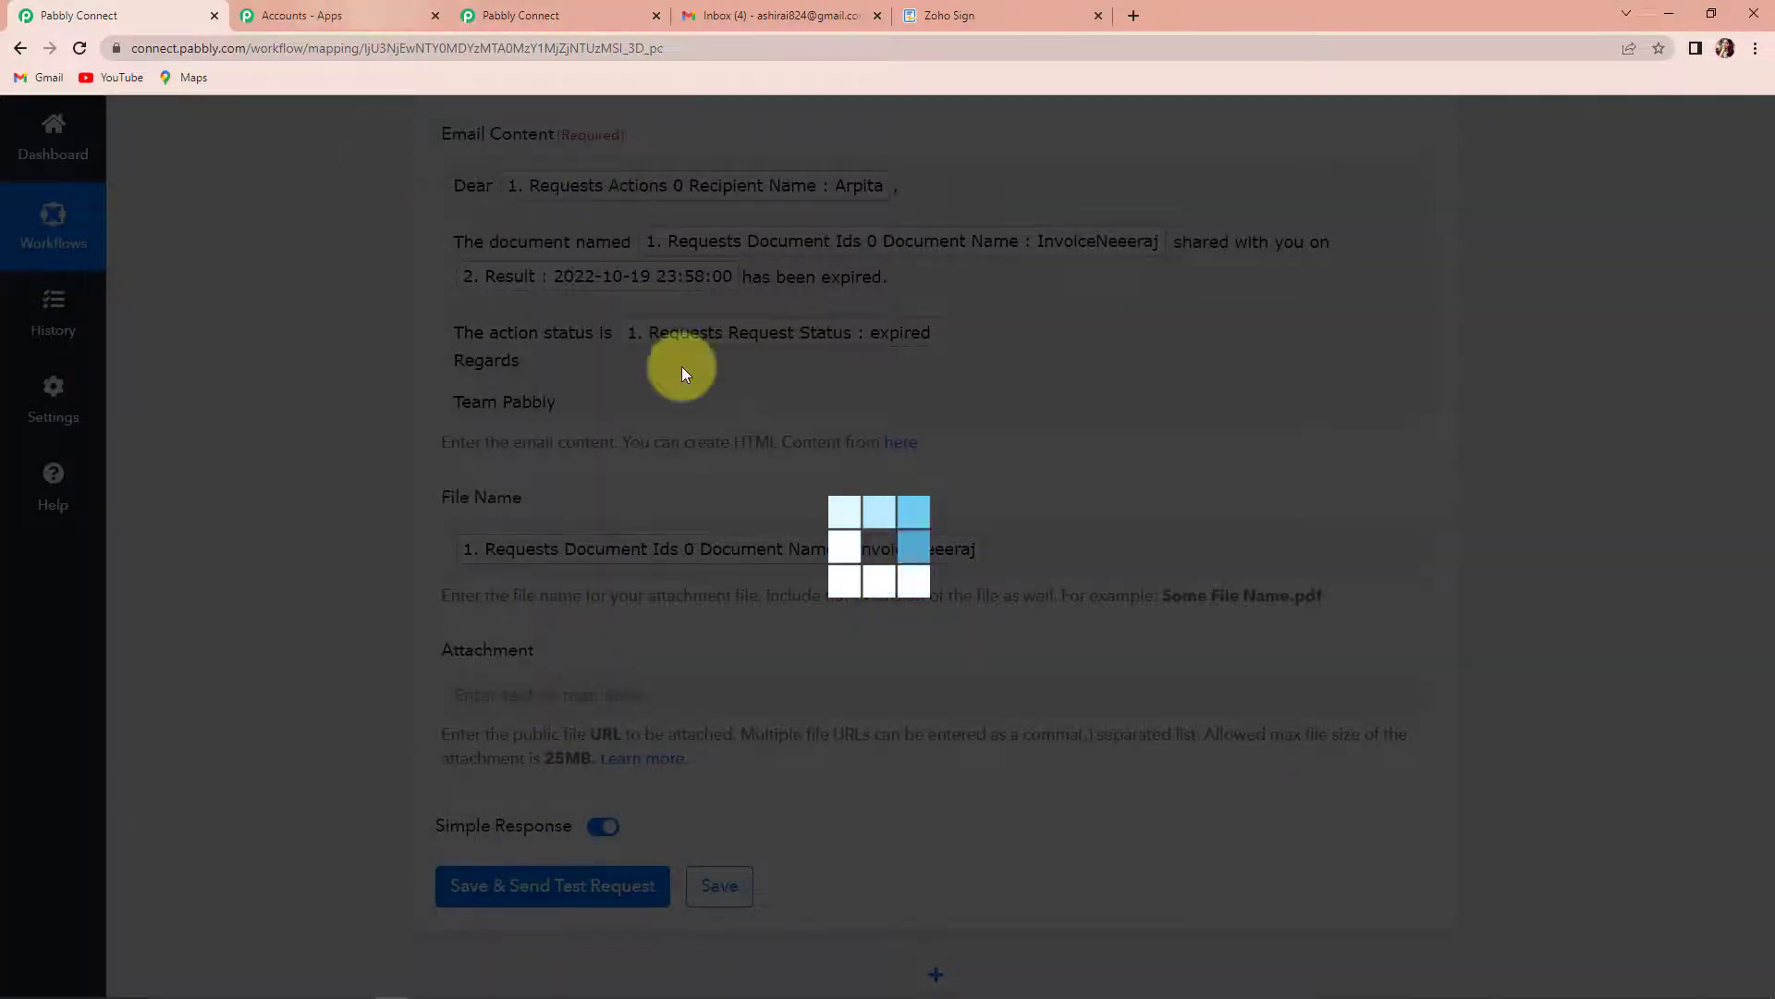
scroll(722, 462, down, 3)
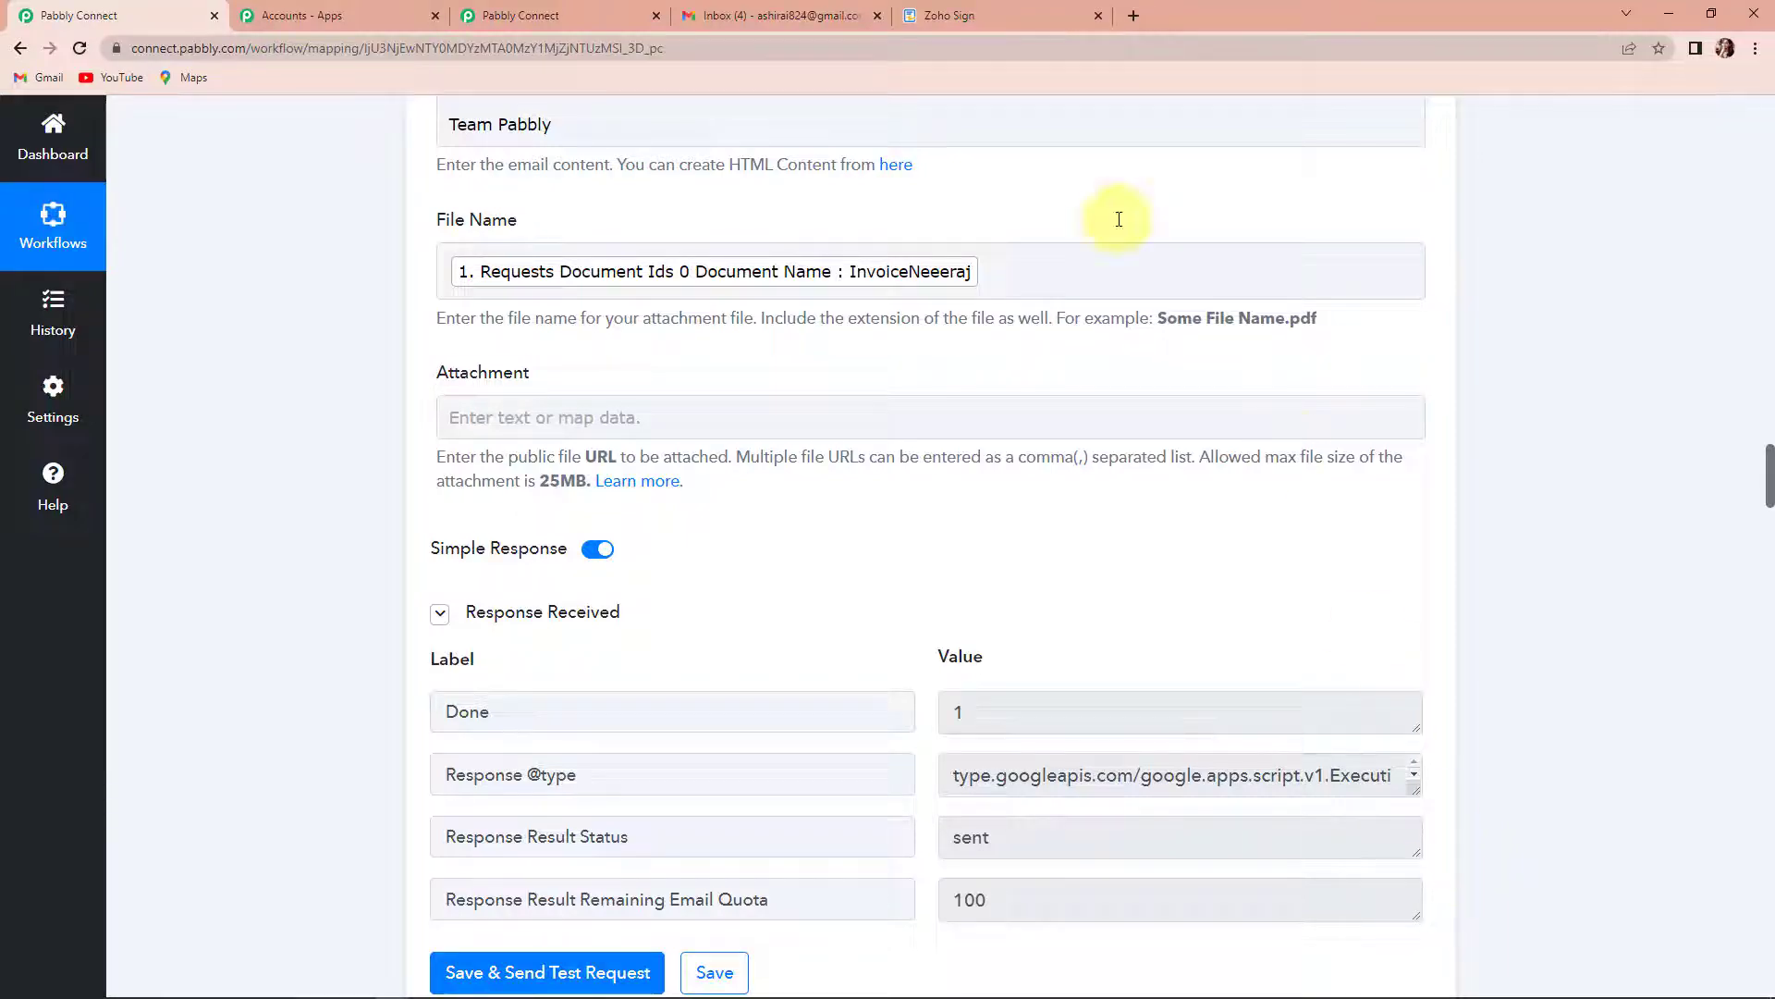
- Check the received Document Expired email in the Gmail inbox and return to the workflow overview in Pabbly Connect
click(736, 10)
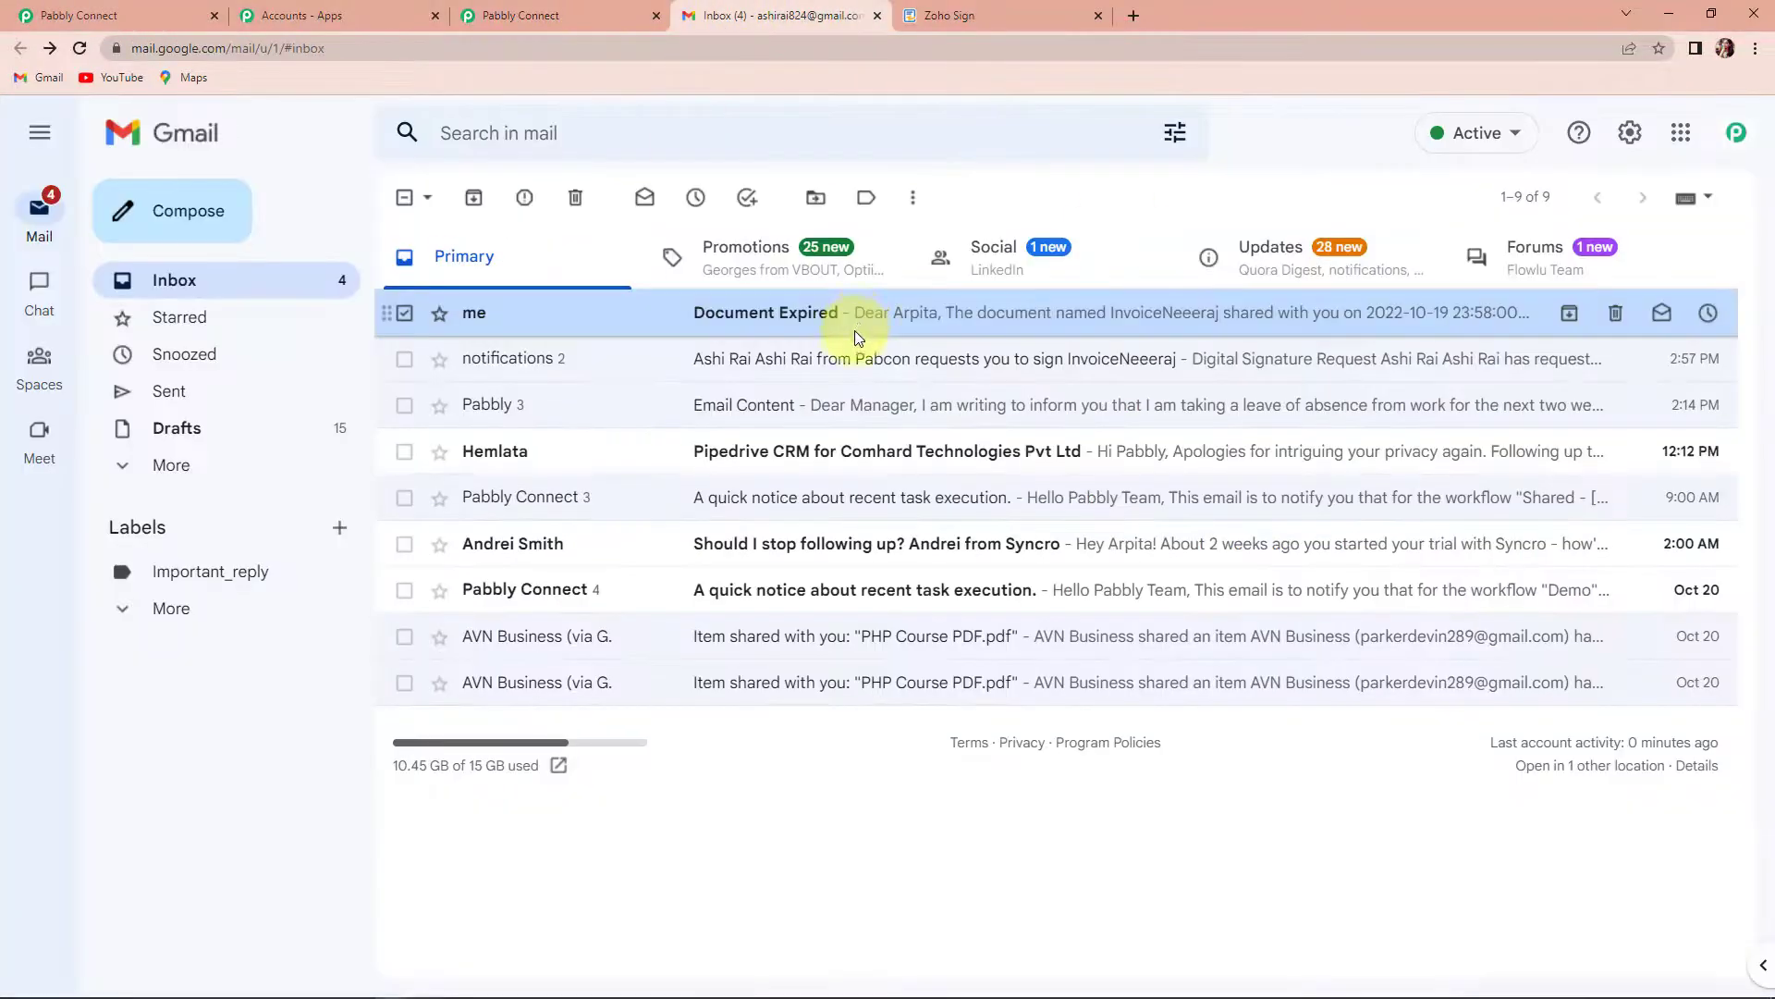
click(737, 315)
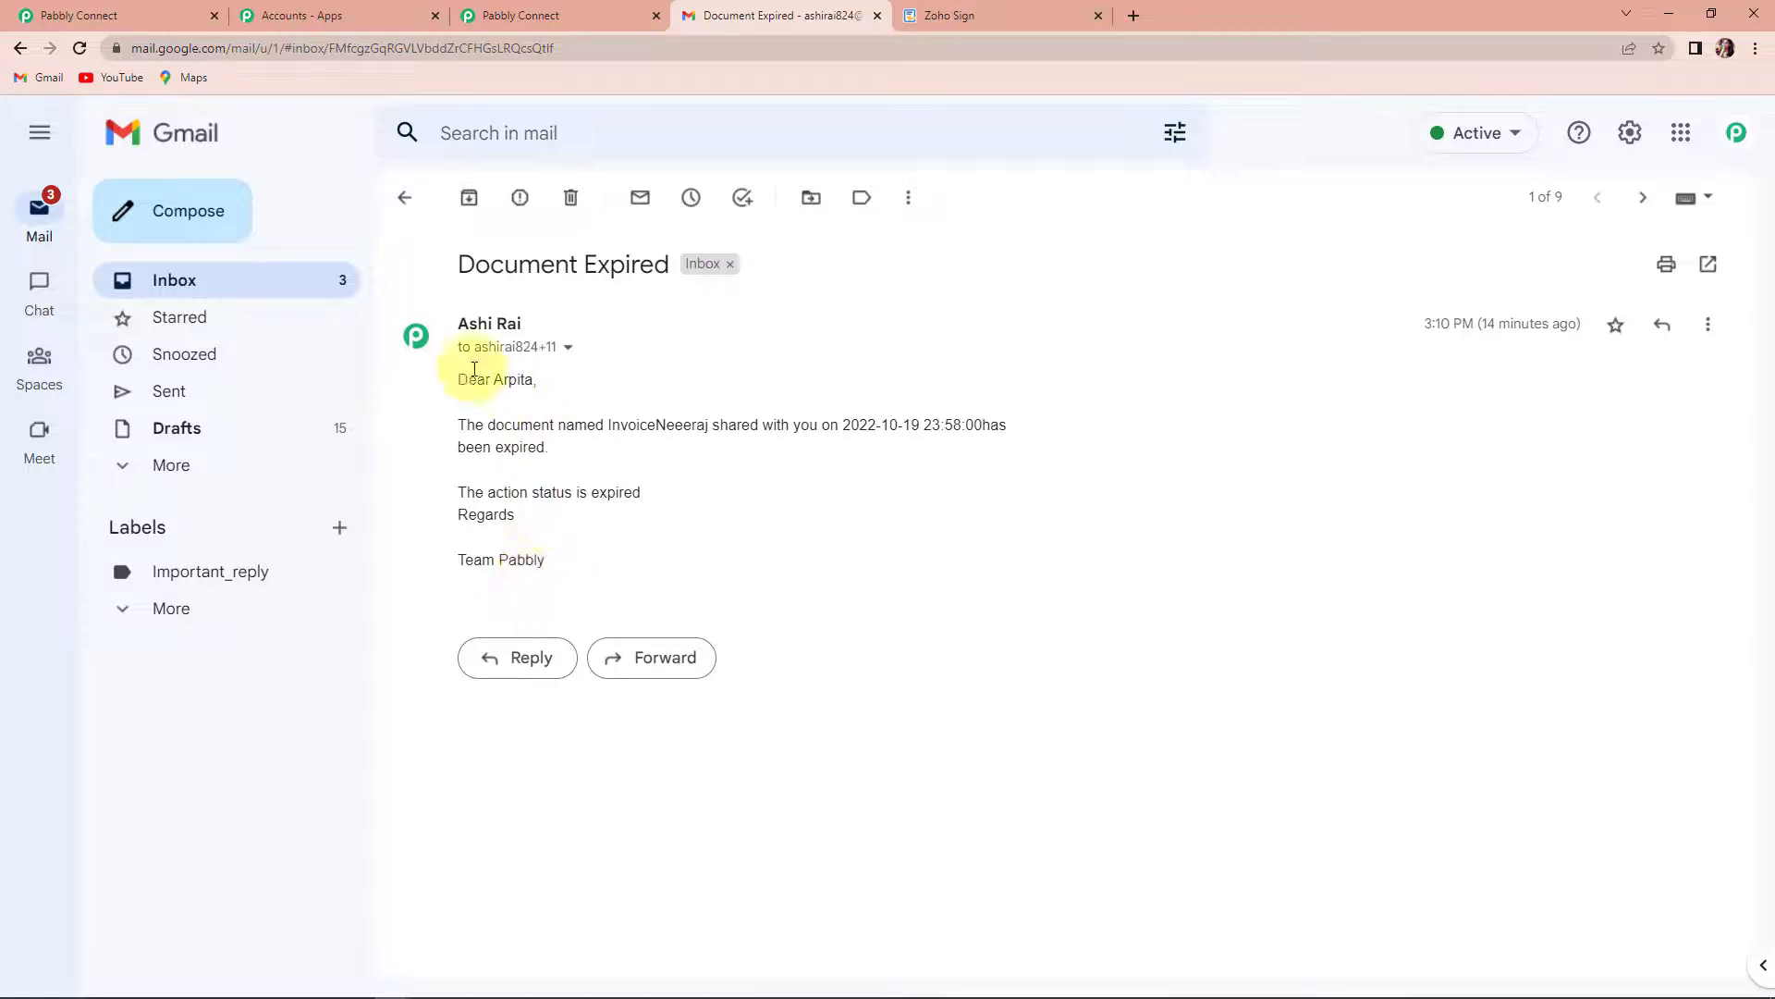
click(136, 12)
scroll(836, 606, up, 1)
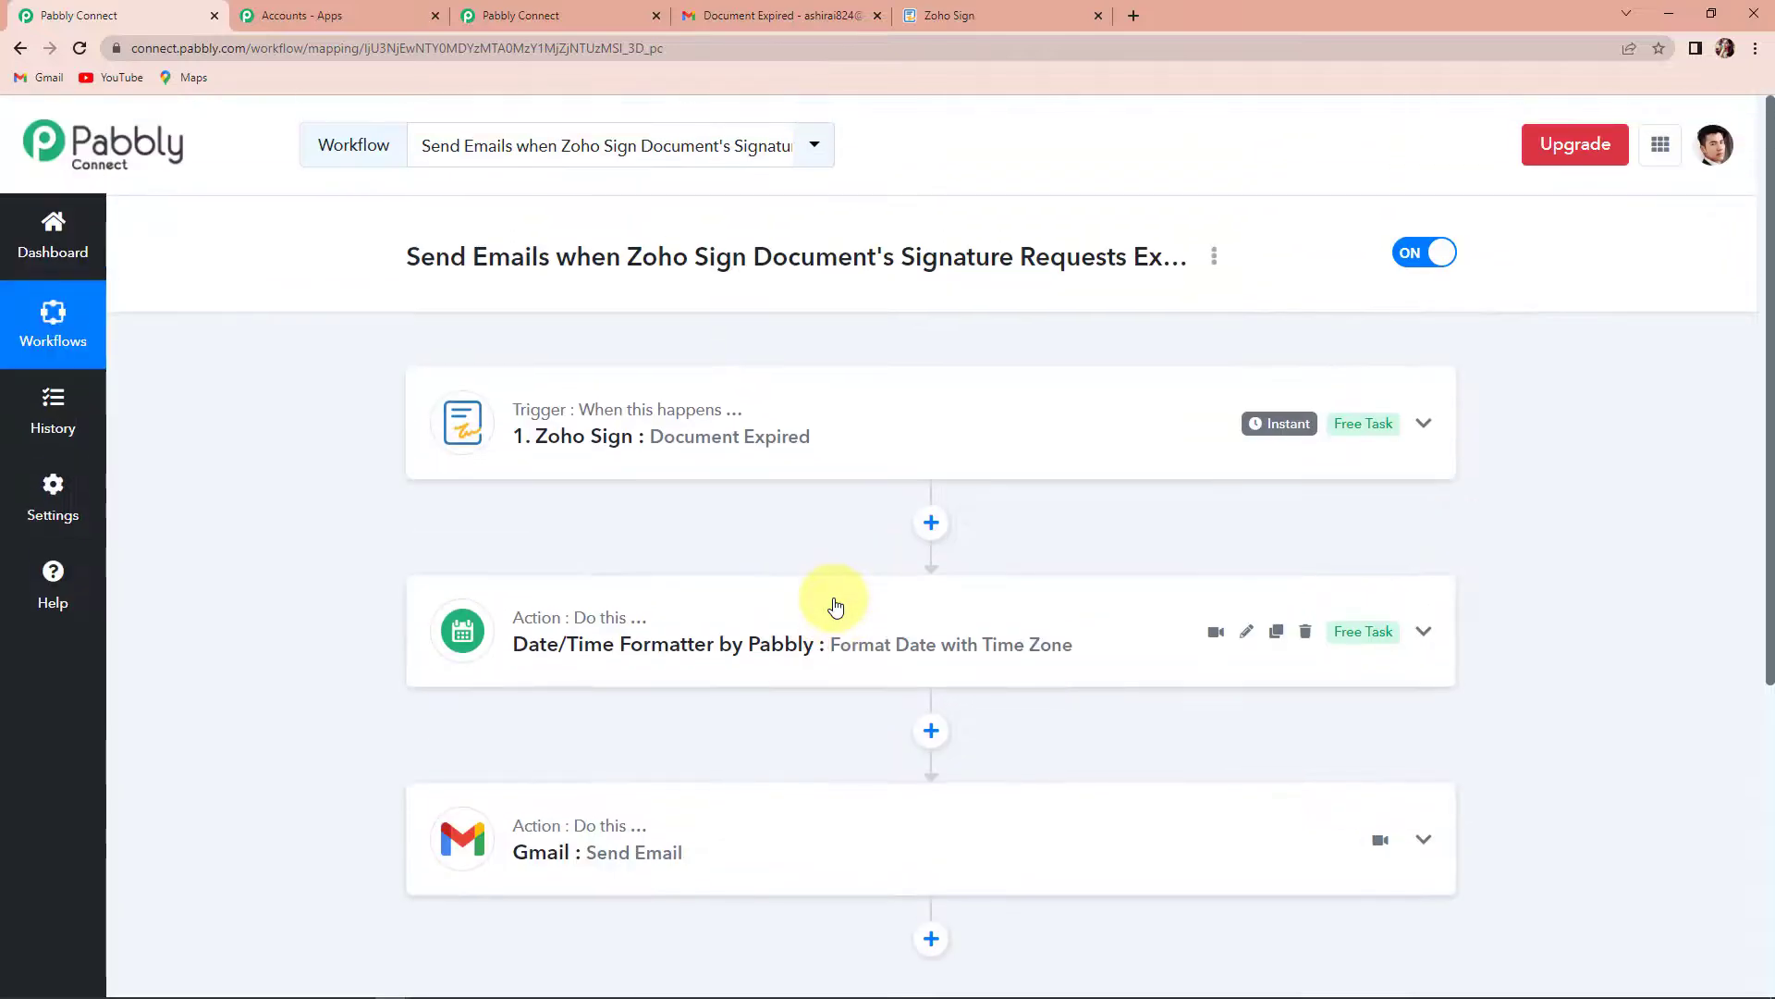